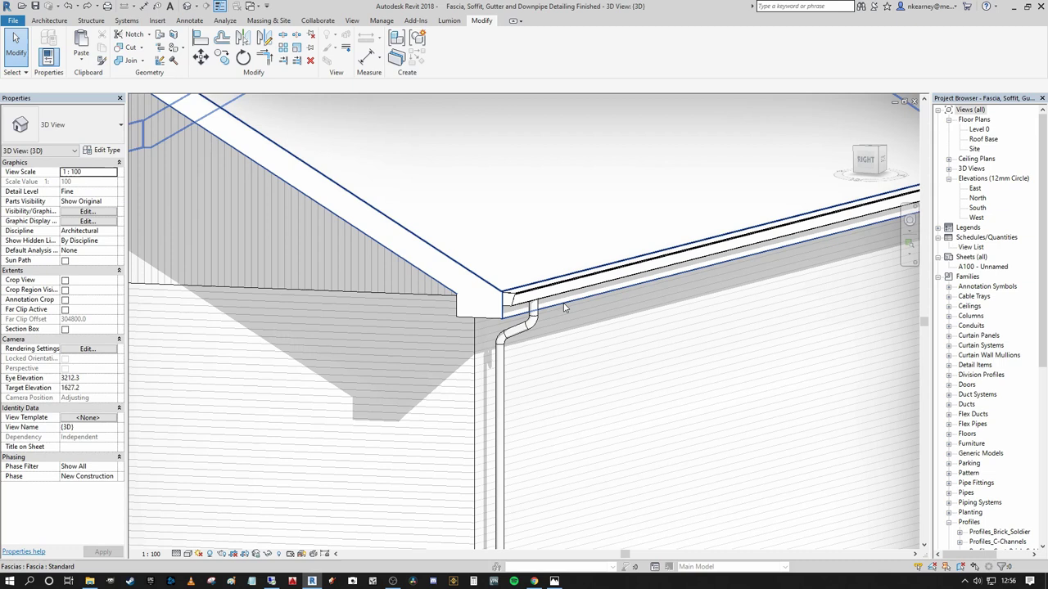
- Examine the fascia, the downpipe's pipe run and the gutter end cap at the eaves corner of the finished model
left_click(564, 307)
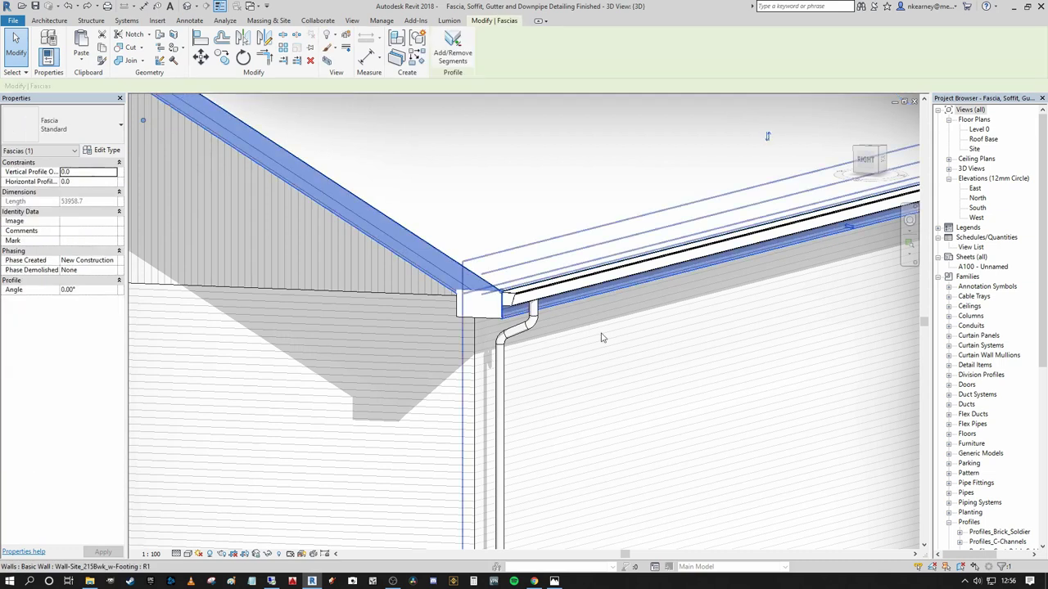
middle_click_drag(594, 334, 552, 277, "shift")
left_click(563, 270)
scroll(552, 270, "down", 2)
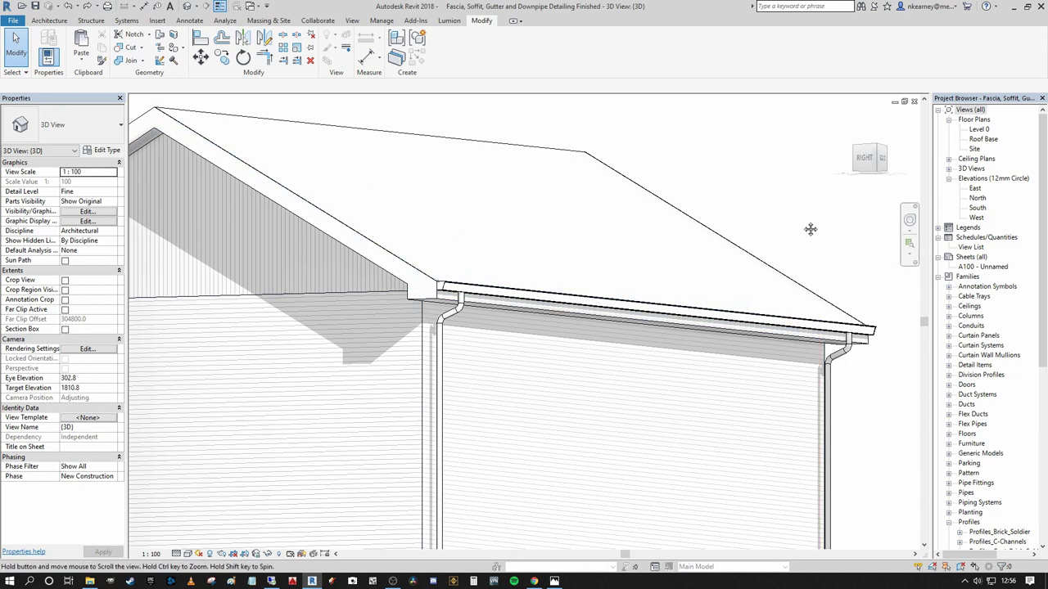
scroll(778, 220, "up", 2)
scroll(752, 211, "up", 1)
key("Tab")
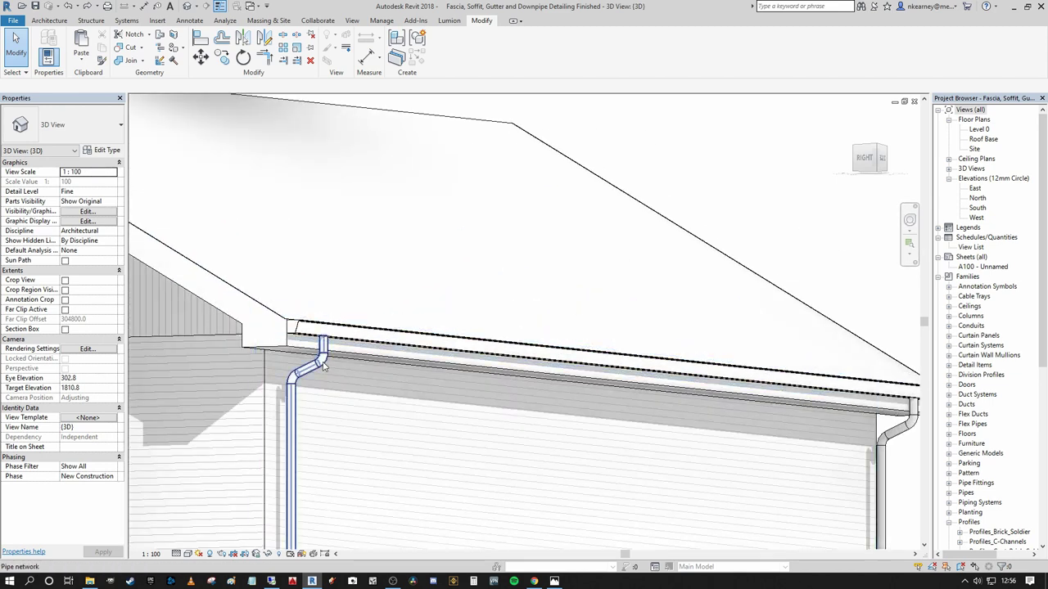
left_click(293, 403)
middle_click_drag(392, 316, 488, 247)
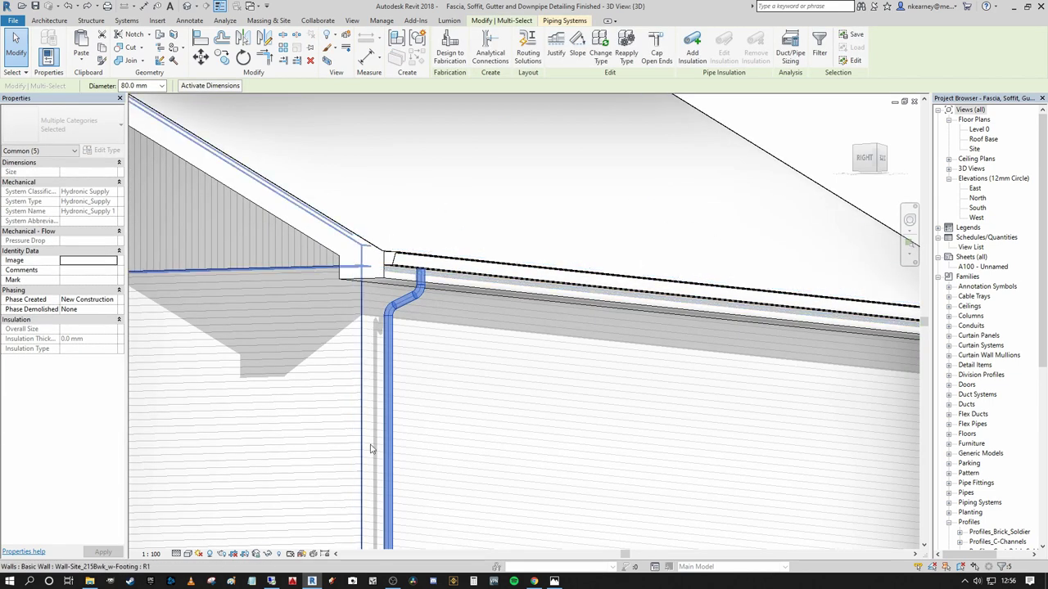
left_click(471, 215)
scroll(391, 234, "up", 2)
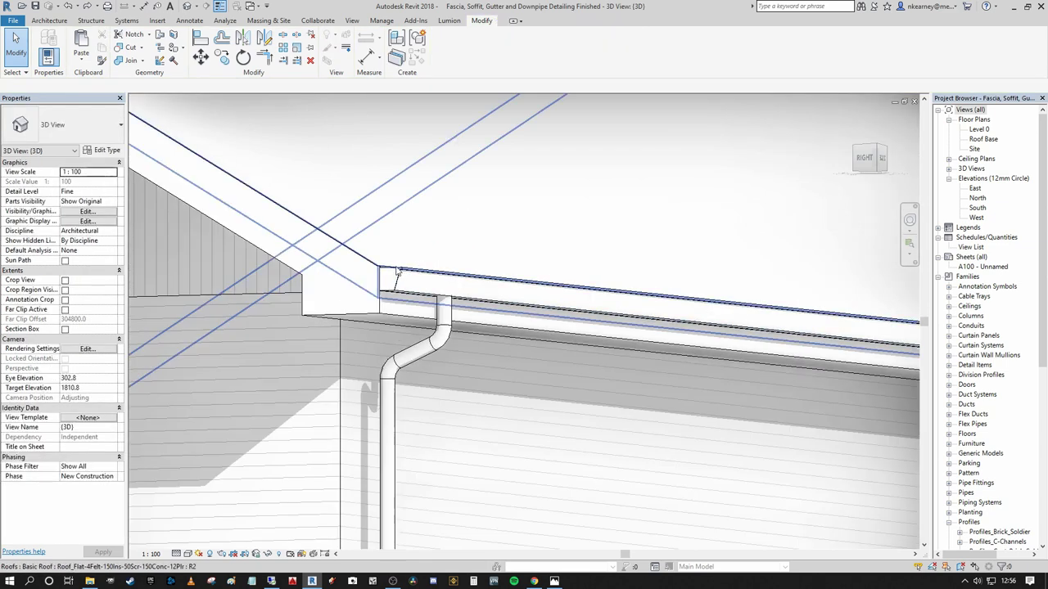
left_click(393, 278)
scroll(461, 200, "down", 3)
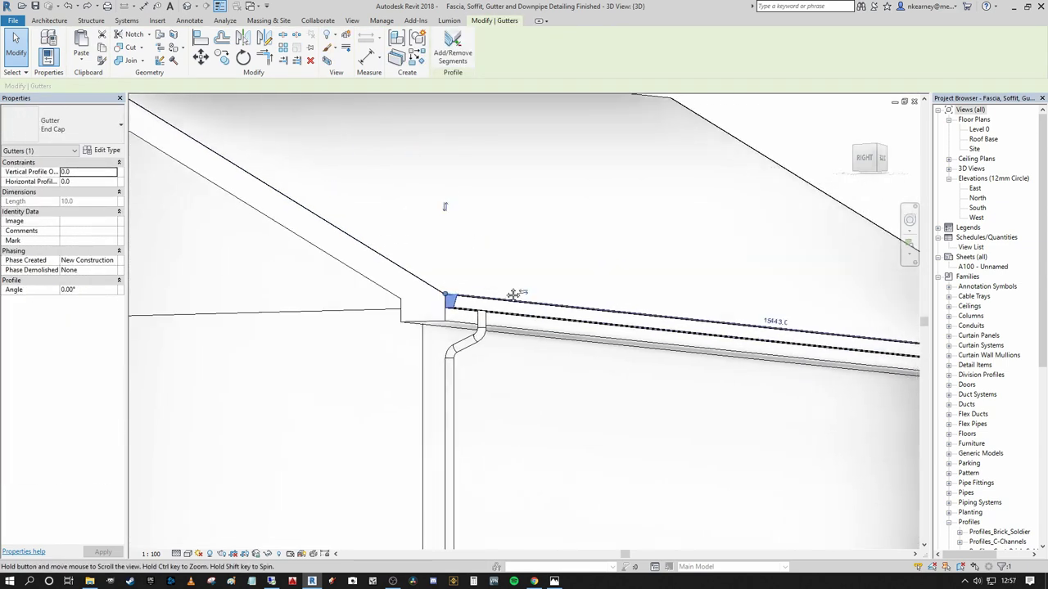
key("Escape")
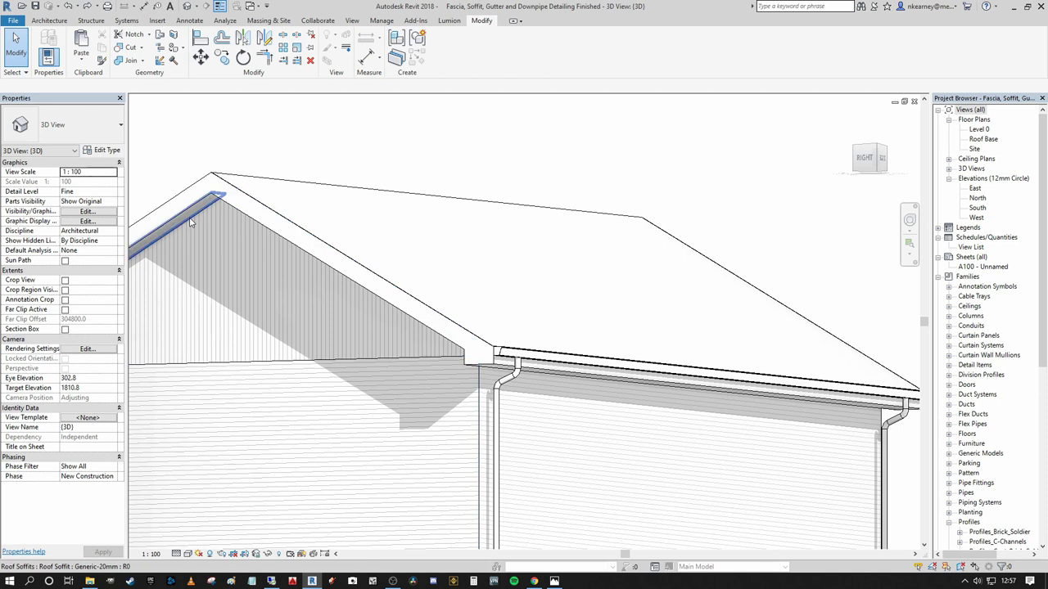
- Examine the sloping gable soffit and how the soffit, fascia and gutter meet at both eaves ends of the gable
left_click(190, 225)
scroll(190, 225, "up", 4)
middle_click_drag(480, 227, 610, 250, "shift")
scroll(376, 180, "down", 1)
middle_click_drag(610, 250, 423, 252)
left_click(671, 316)
middle_click_drag(668, 316, 1039, 299, "shift")
scroll(570, 385, "up", 2)
left_click(528, 397)
left_click(620, 313)
scroll(621, 312, "down", 1)
scroll(219, 348, "up", 5)
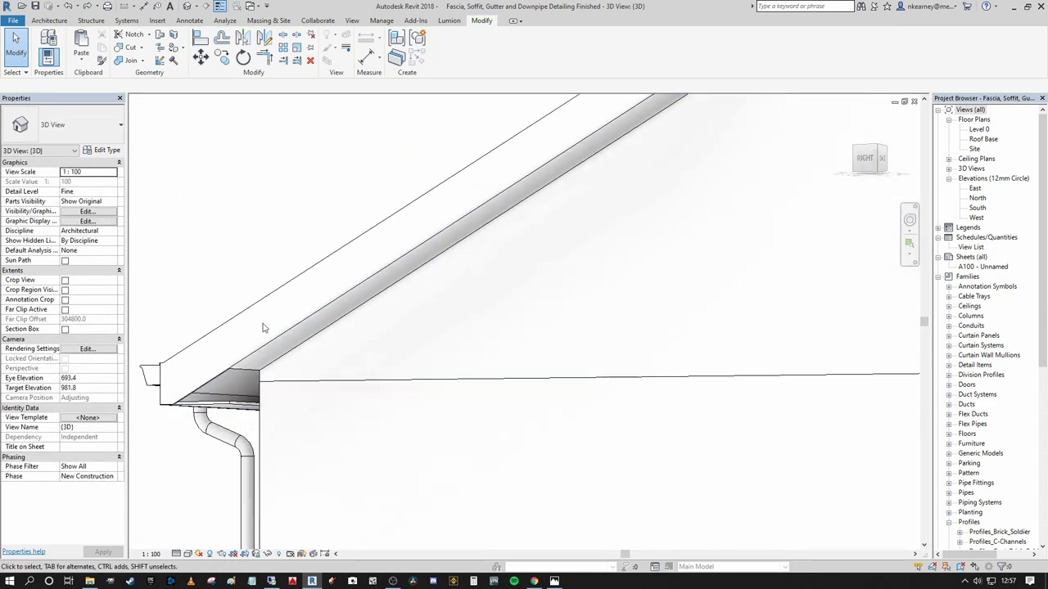
scroll(221, 327, "down", 6)
middle_click_drag(364, 267, 618, 283, "shift")
middle_click_drag(618, 283, 290, 277)
scroll(655, 330, "up", 1)
scroll(655, 330, "up", 3)
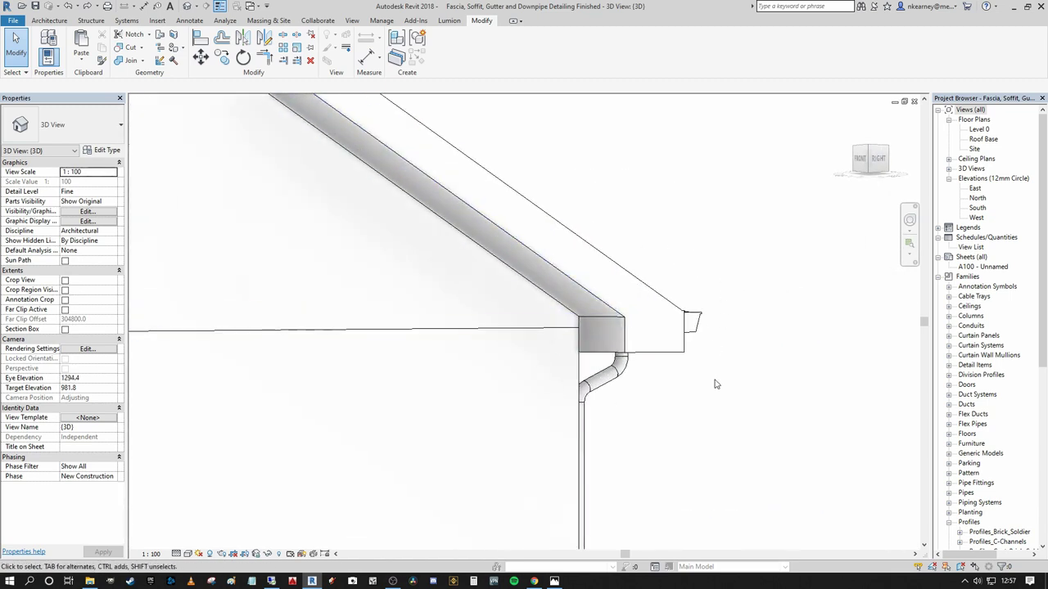
mouse_move(714, 384)
middle_mouse_down("shift")
mouse_move(678, 271)
mouse_move(717, 246)
mouse_move(726, 256)
mouse_move(598, 341)
mouse_move(876, 304)
mouse_move(744, 367)
mouse_move(686, 338)
middle_mouse_up("shift")
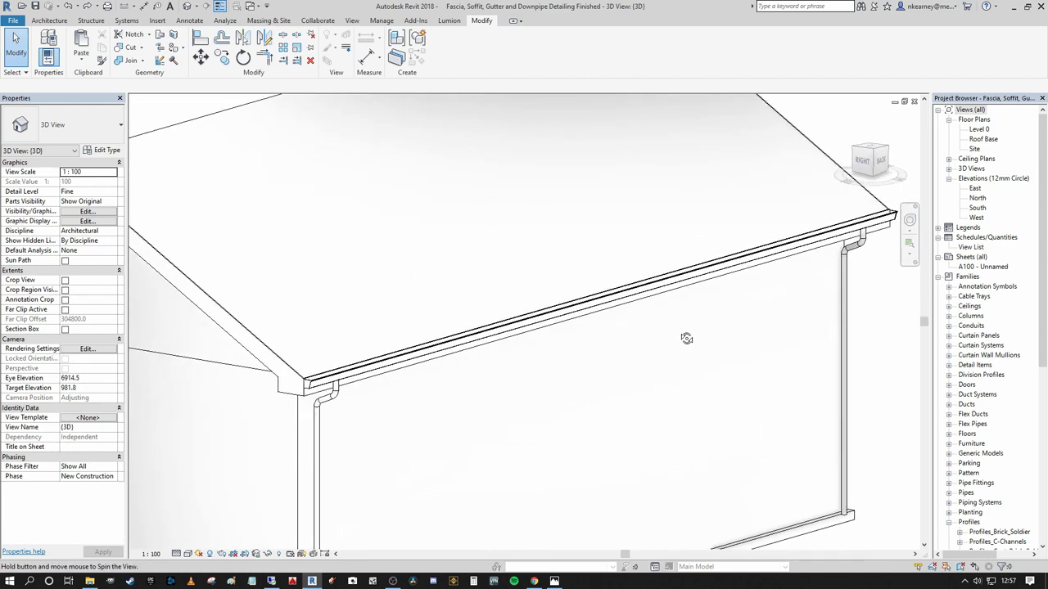
- Examine the fascia profile and gutter end where the gable meets the long eaves of the finished roof
scroll(682, 335, "down", 2)
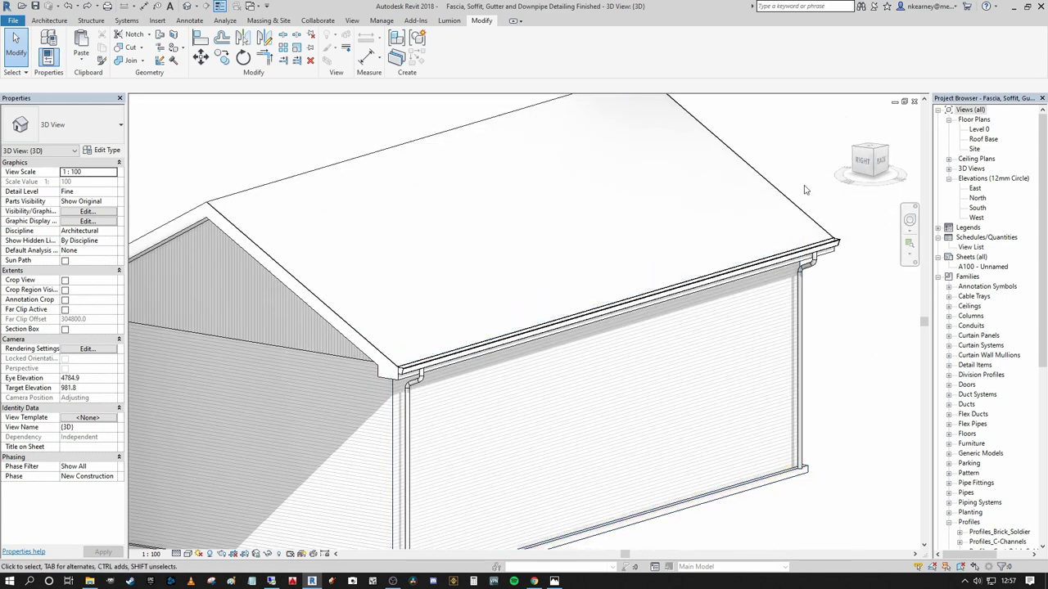
middle_click_drag(772, 155, 771, 160)
middle_click_drag(828, 190, 852, 225)
scroll(442, 411, "up", 2)
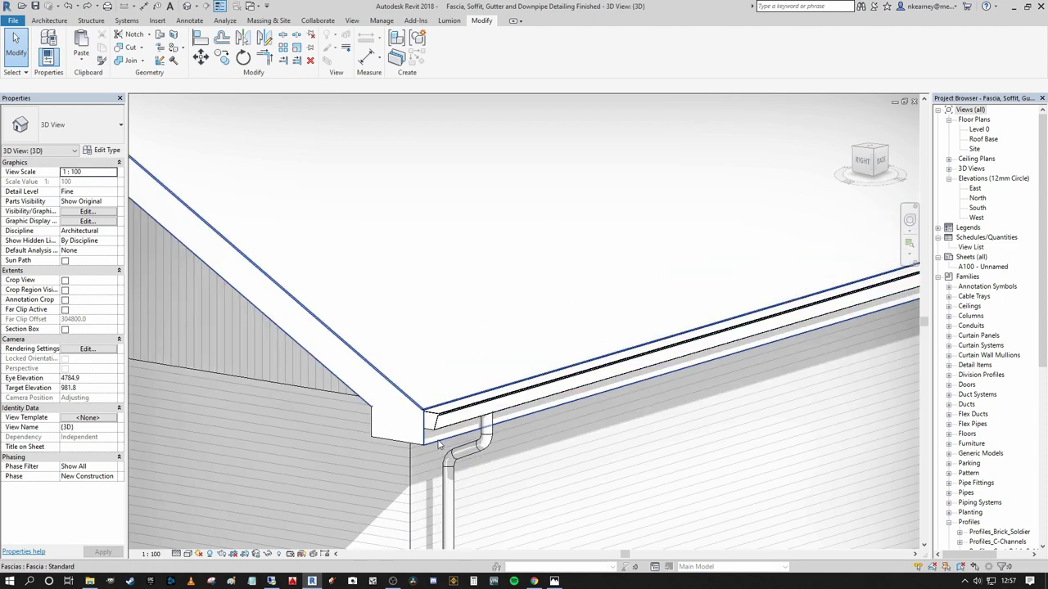
left_click(438, 440)
scroll(432, 385, "down", 2)
middle_click_drag(529, 362, 564, 255)
scroll(455, 301, "up", 2)
key("Escape")
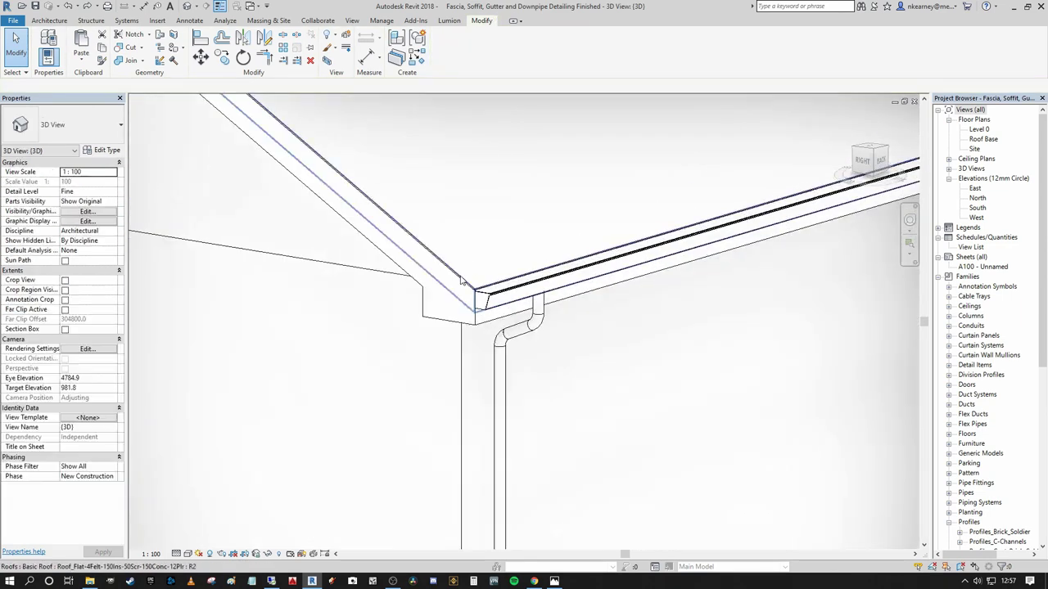
middle_click_drag(573, 210, 515, 260)
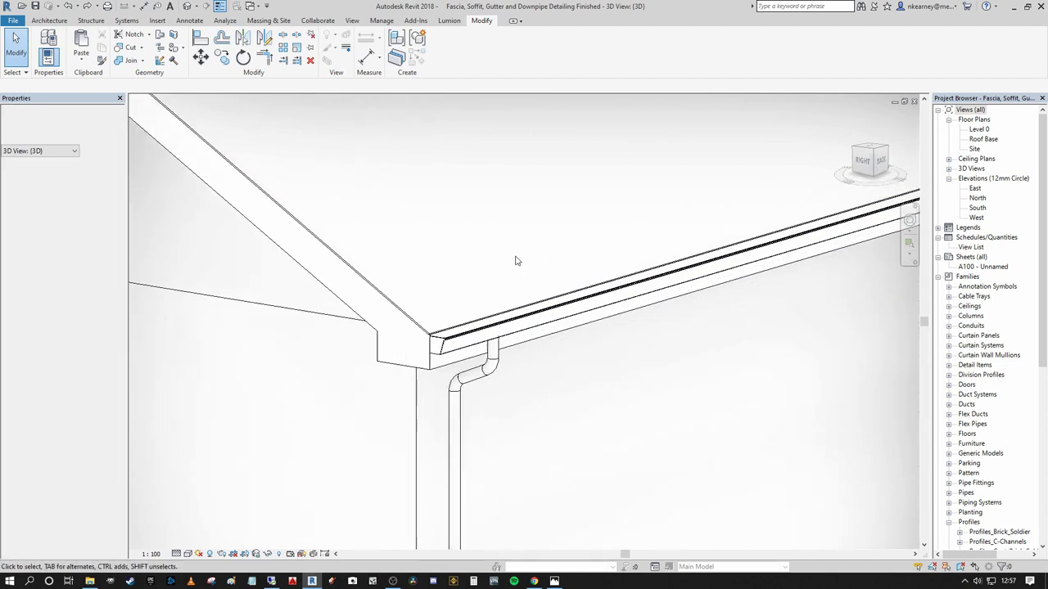
- Minimise the finished detailing model and maximise the 3D view of Project2, showing the whole building
left_click(896, 104)
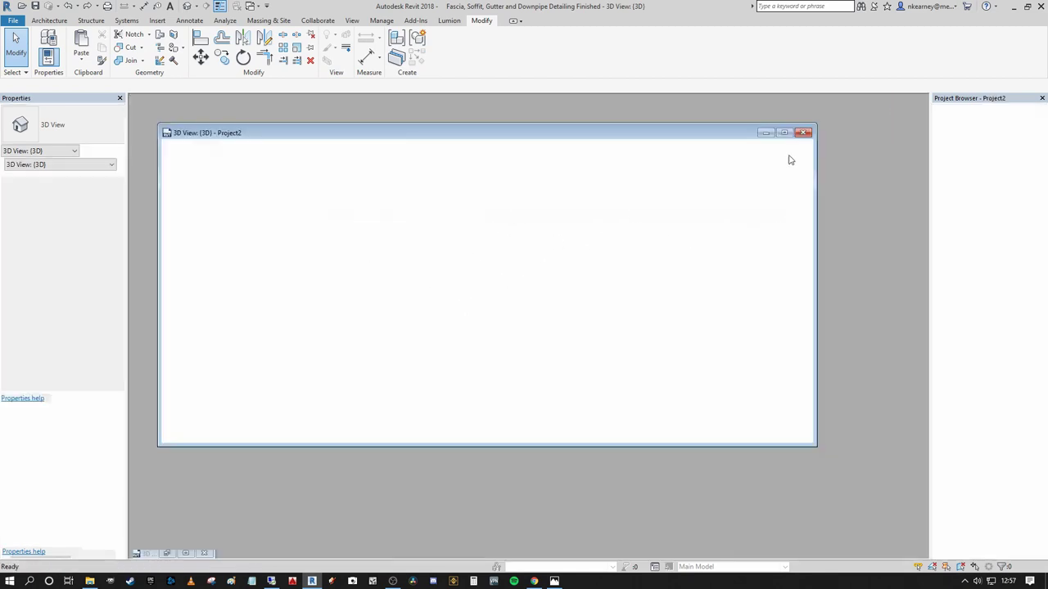
left_click(789, 132)
middle_click_drag(514, 235, 473, 275, "shift")
scroll(472, 275, "down", 1)
mouse_move(611, 408)
middle_mouse_down()
mouse_move(573, 293)
mouse_move(610, 360)
middle_mouse_up()
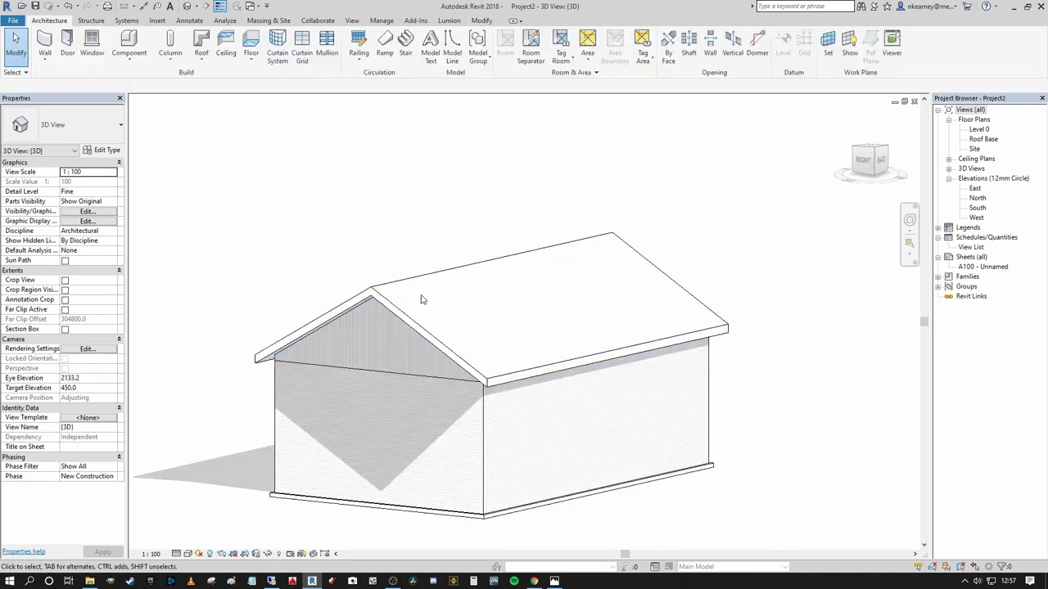
- Examine the undetailed pitched roof, its eaves and its gable in the Project2 3D view
left_click(389, 296)
left_click(394, 244)
middle_click_drag(343, 213, 385, 216)
scroll(453, 222, "up", 1)
mouse_move(464, 218)
middle_mouse_down()
mouse_move(461, 169)
mouse_move(440, 181)
middle_mouse_up()
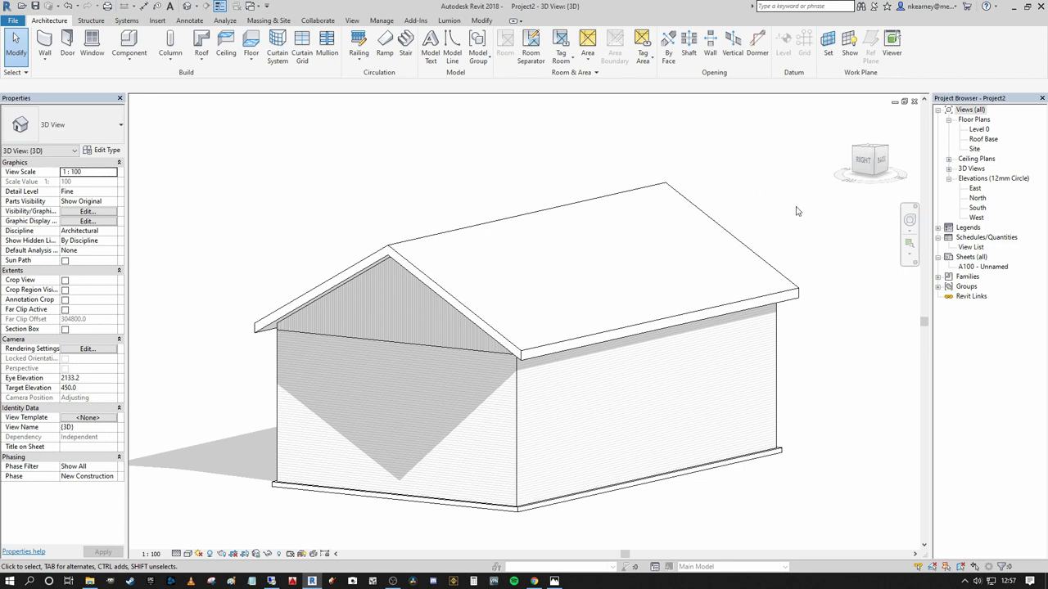
left_click(647, 194)
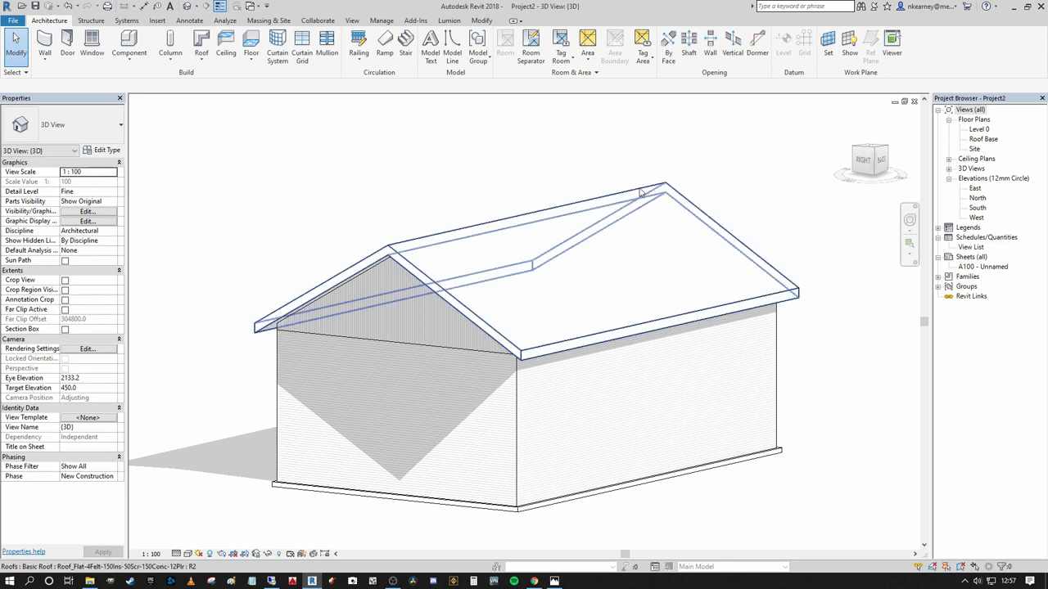
left_click(553, 144)
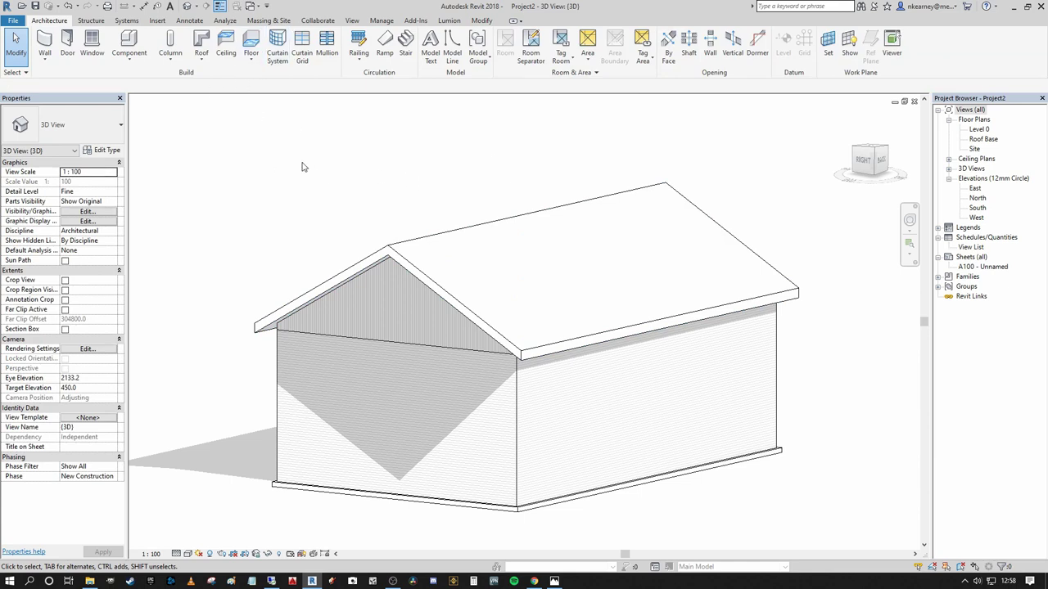
scroll(469, 205, "up", 5)
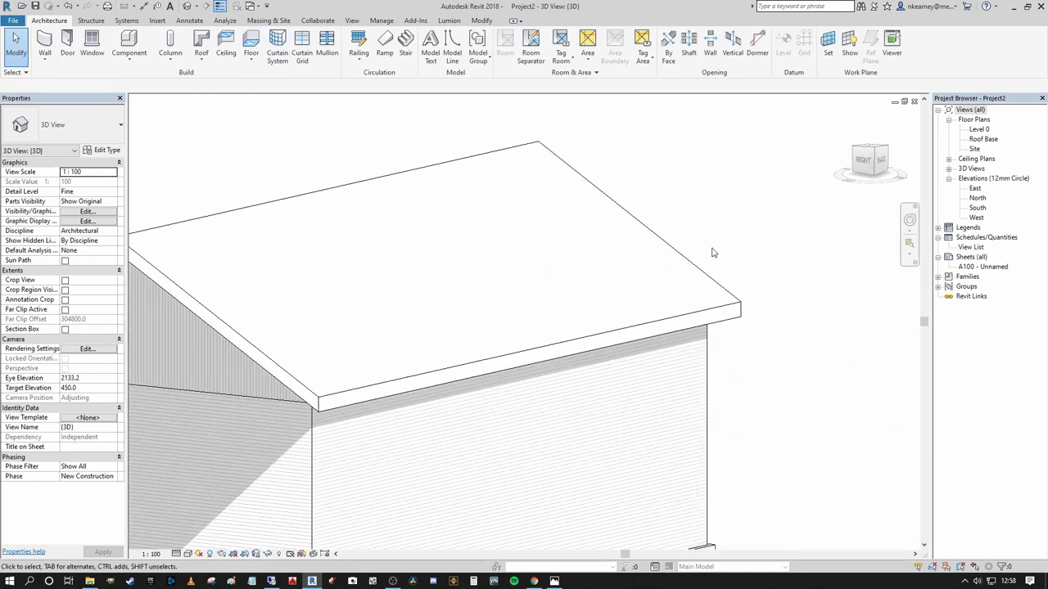
scroll(731, 202, "down", 5)
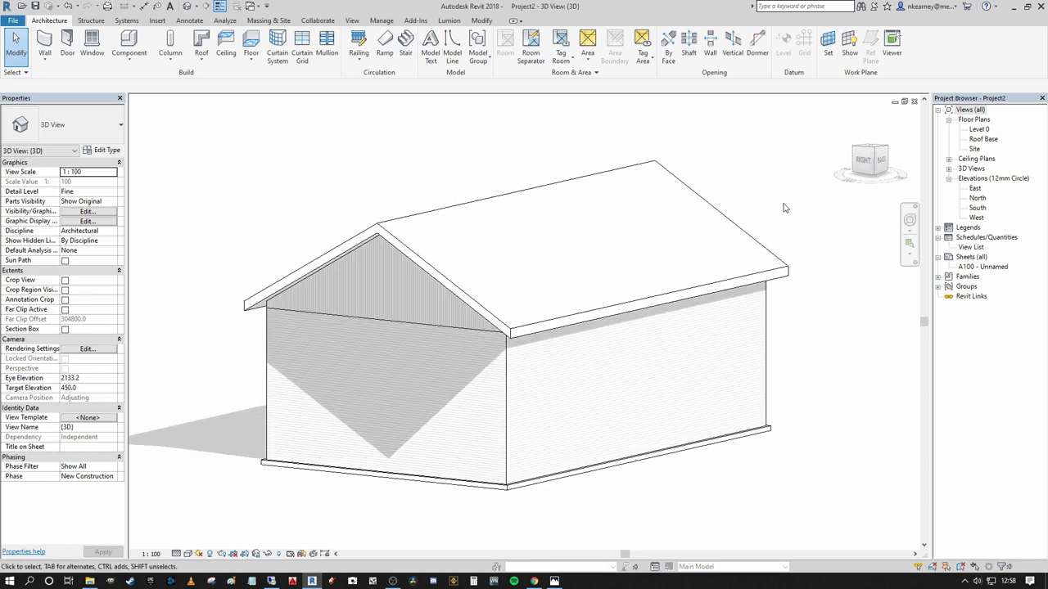
scroll(741, 214, "down", 1)
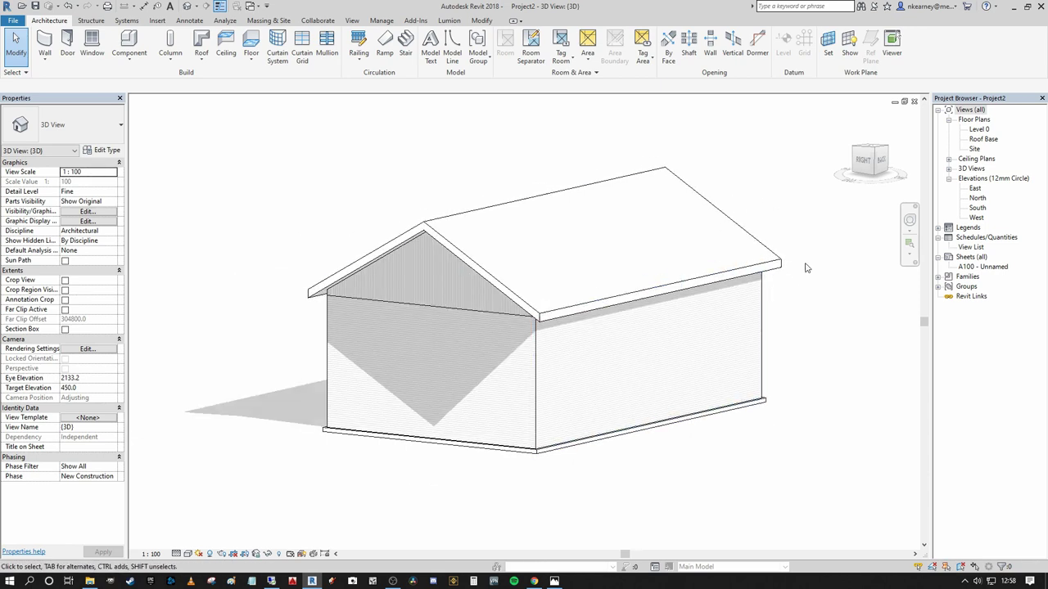
middle_click_drag(806, 315, 776, 313)
scroll(519, 150, "up", 3)
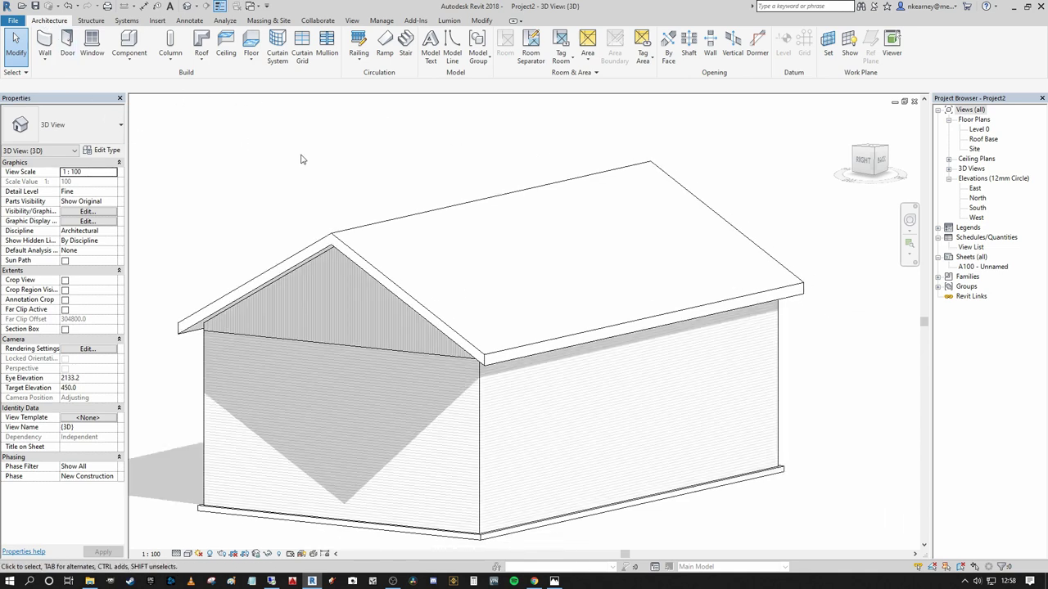
- Start the Roof: Fascia command, dismiss the save reminder, and place a Standard fascia along the top edge of the long eaves
left_click(204, 62)
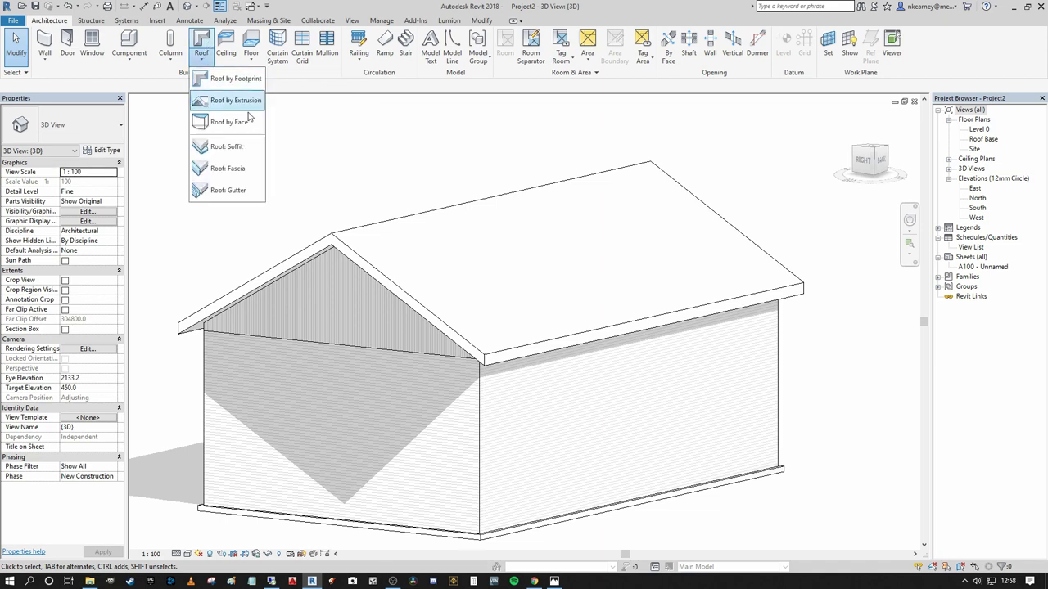
left_click(255, 168)
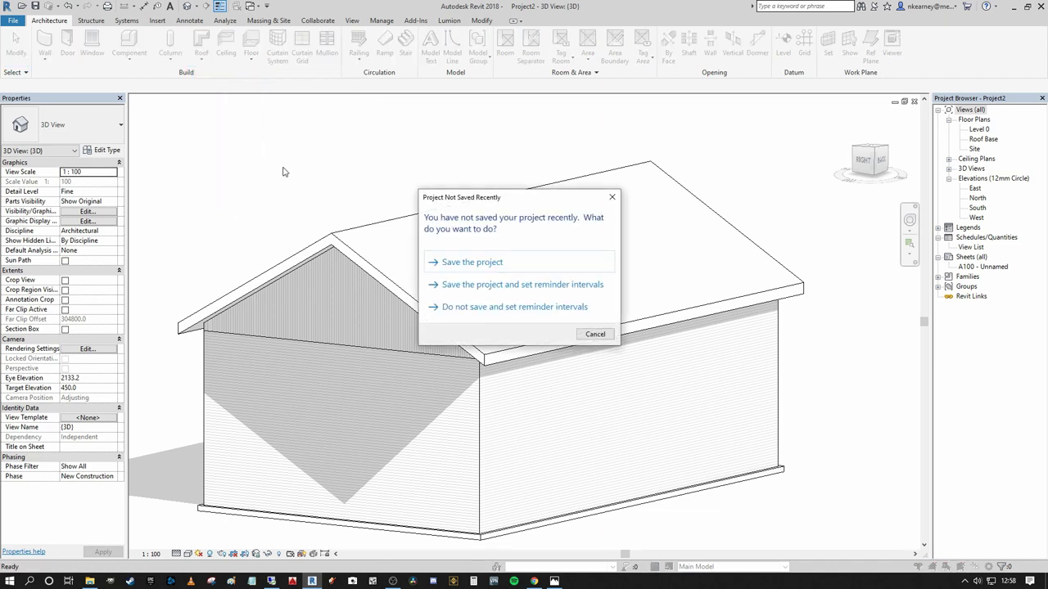
left_click(611, 197)
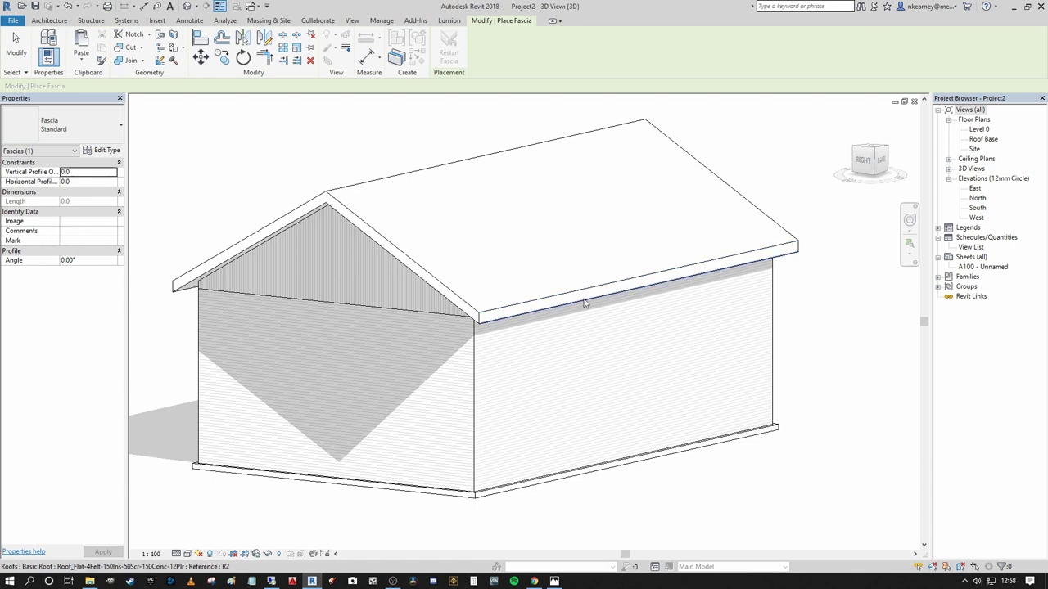
scroll(469, 321, "up", 3)
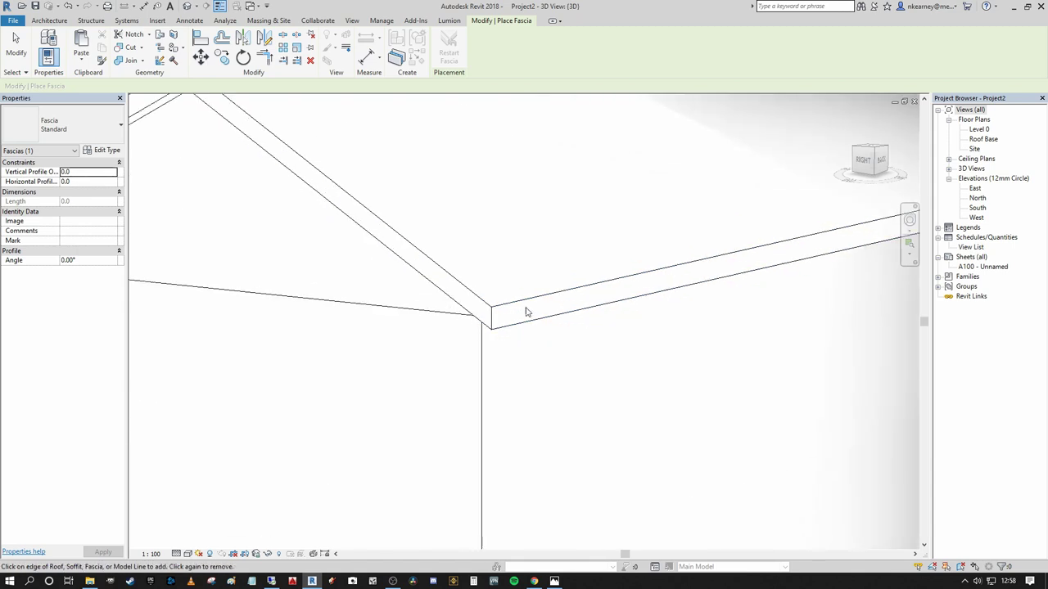
scroll(516, 312, "down", 3)
middle_click_drag(515, 326, 492, 354)
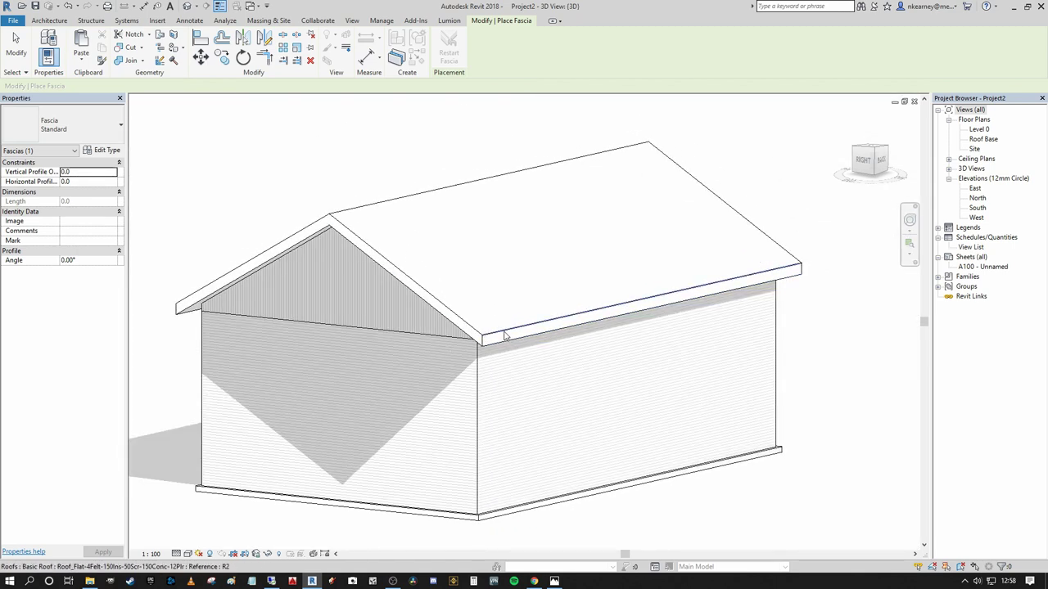
scroll(492, 348, "up", 4)
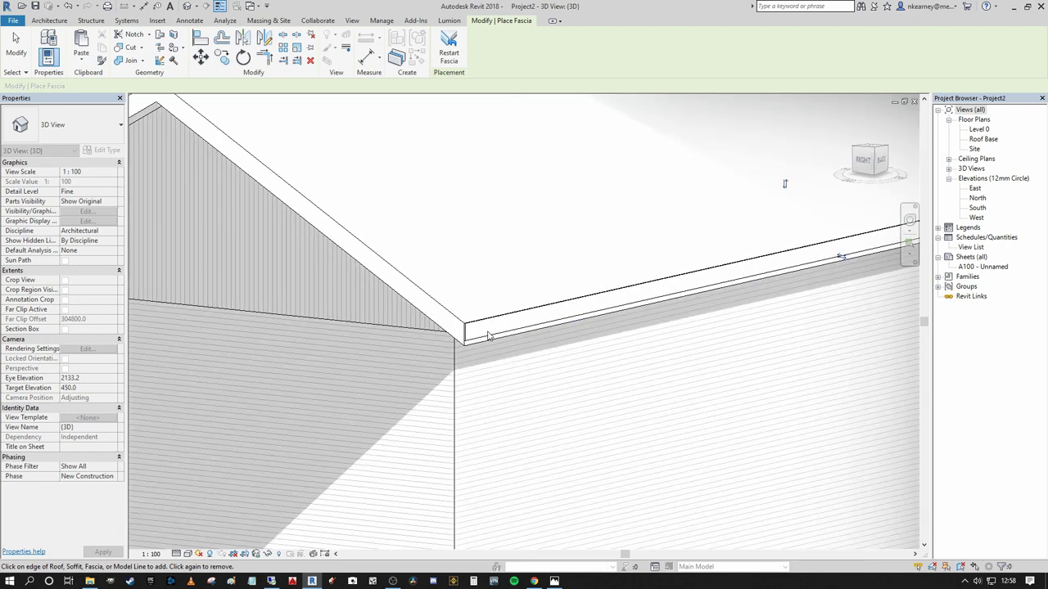
scroll(460, 344, "up", 2)
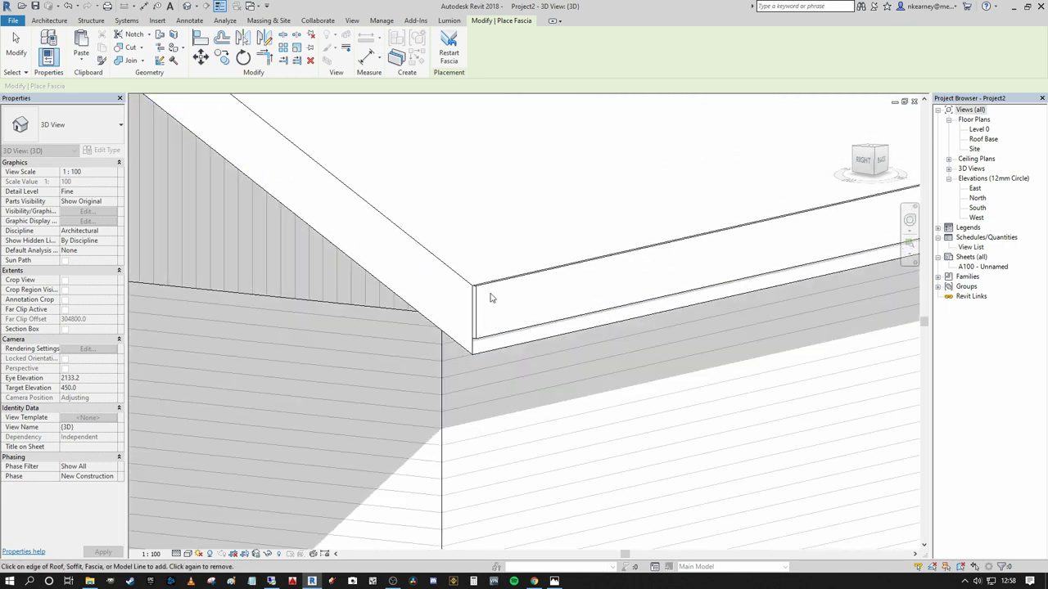
scroll(485, 304, "down", 5)
middle_click_drag(491, 309, 549, 369)
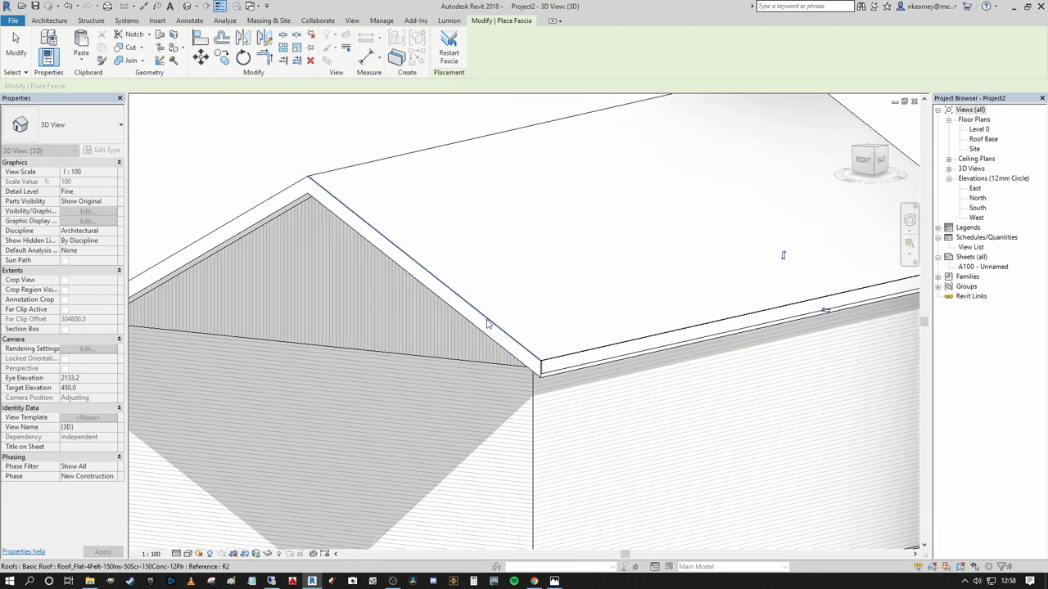
- Continue the Standard fascia along the sloping gable edges and the remaining roof edges, and finish the placement
left_click(487, 319)
middle_click_drag(403, 313, 733, 356)
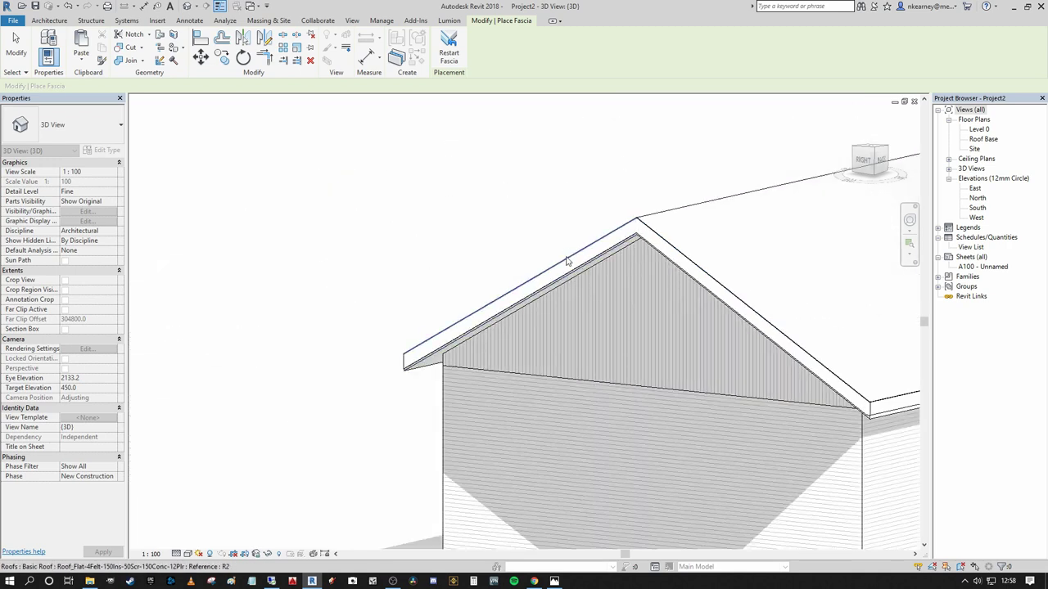
scroll(565, 262, "down", 3)
middle_click_drag(518, 312, 789, 320, "shift")
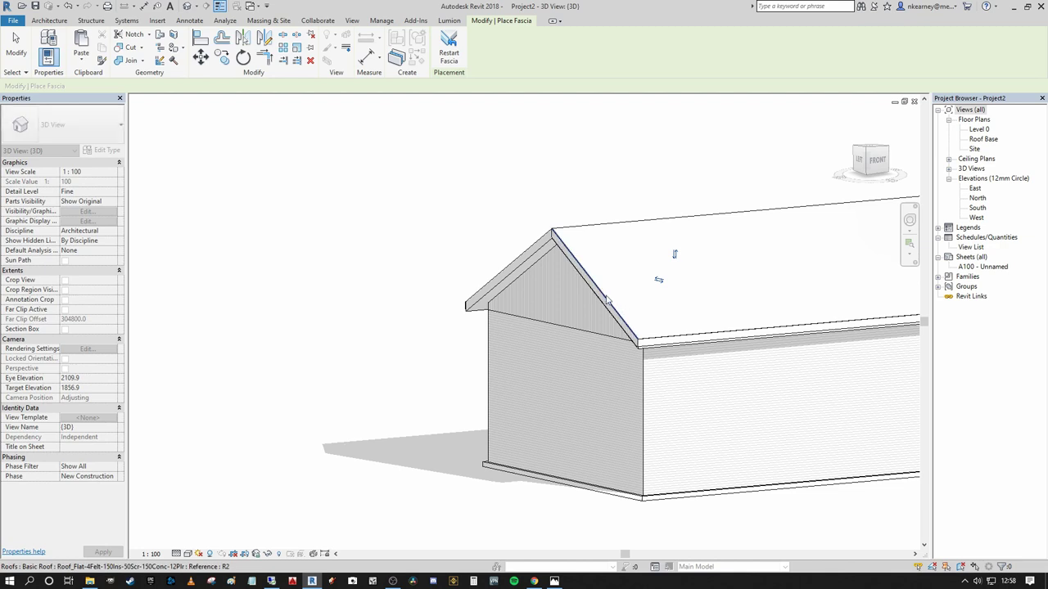
middle_click_drag(676, 245, 696, 292, "shift")
mouse_move(513, 300)
middle_mouse_down("shift")
mouse_move(671, 290)
mouse_move(791, 332)
mouse_move(483, 163)
middle_mouse_up("shift")
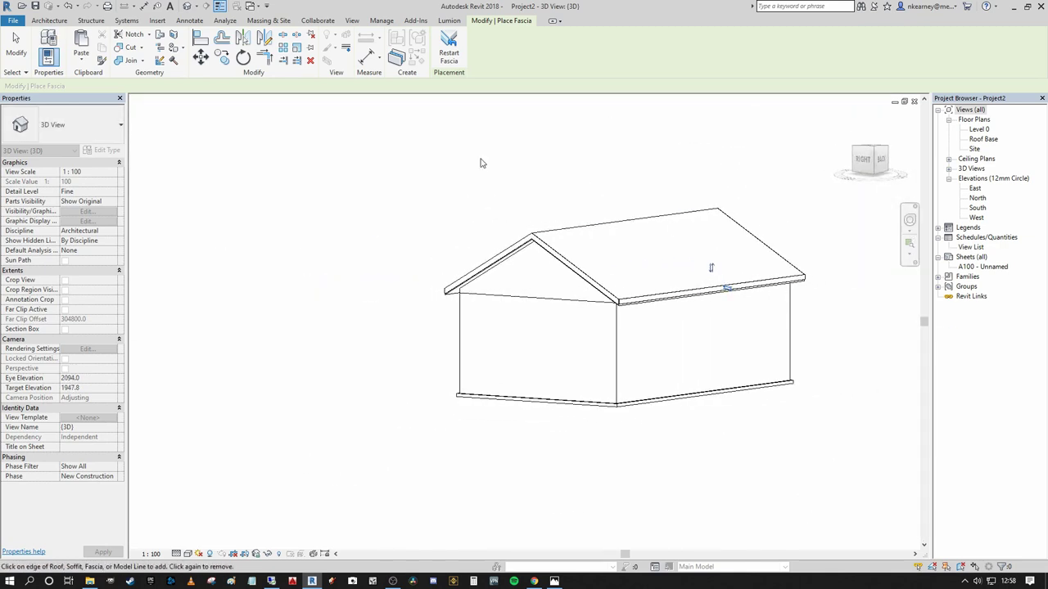
left_click(14, 41)
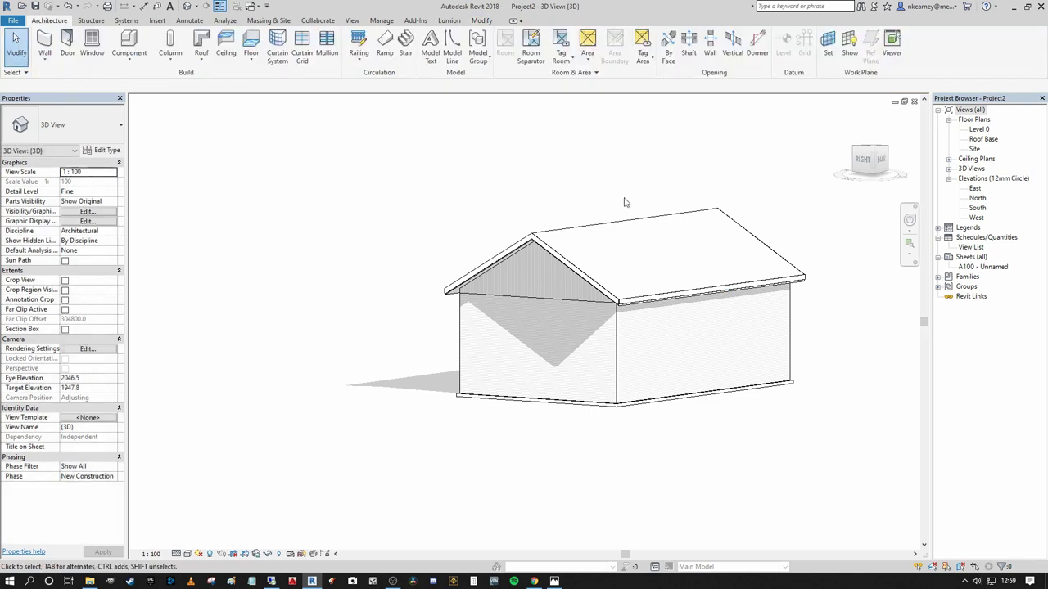
- Remove the fascia segment along the gable slope nearest the long eaves using Add/Remove Segments
scroll(754, 249, "up", 3)
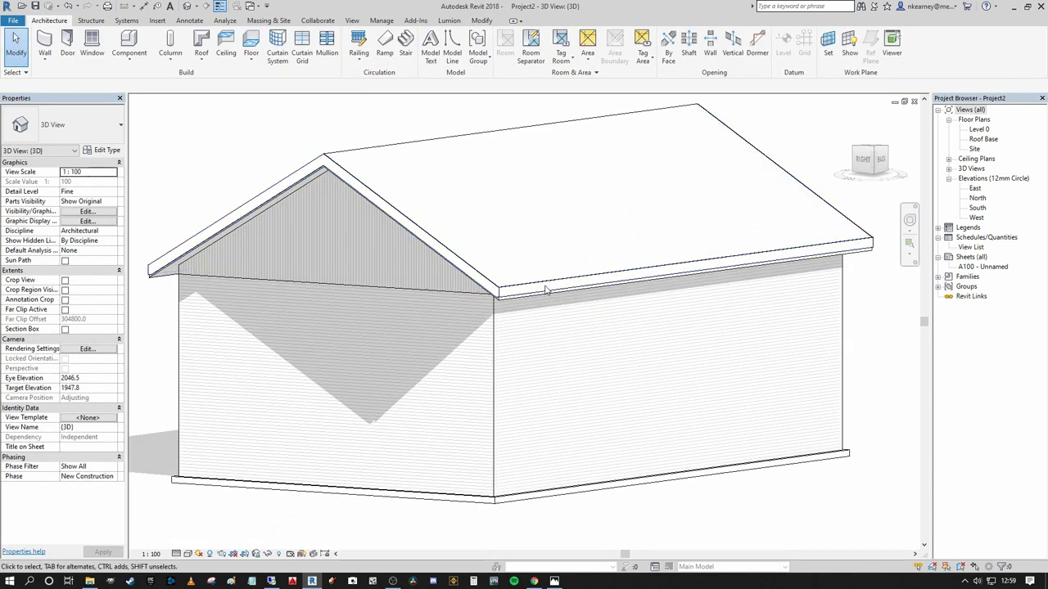
left_click(547, 291)
scroll(531, 267, "down", 1)
middle_click_drag(527, 257, 536, 288)
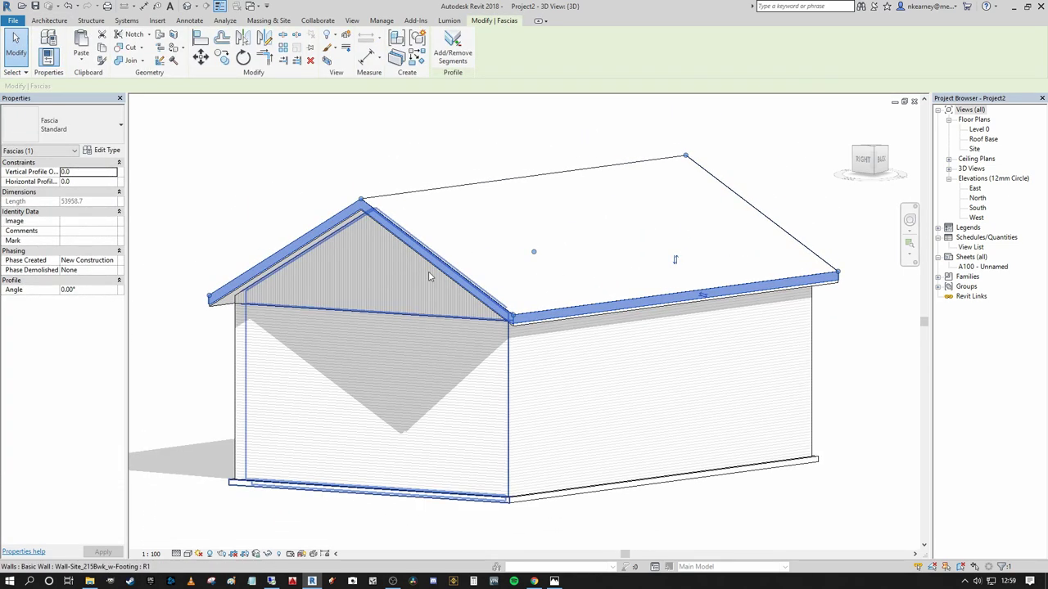
middle_click_drag(476, 125, 526, 144)
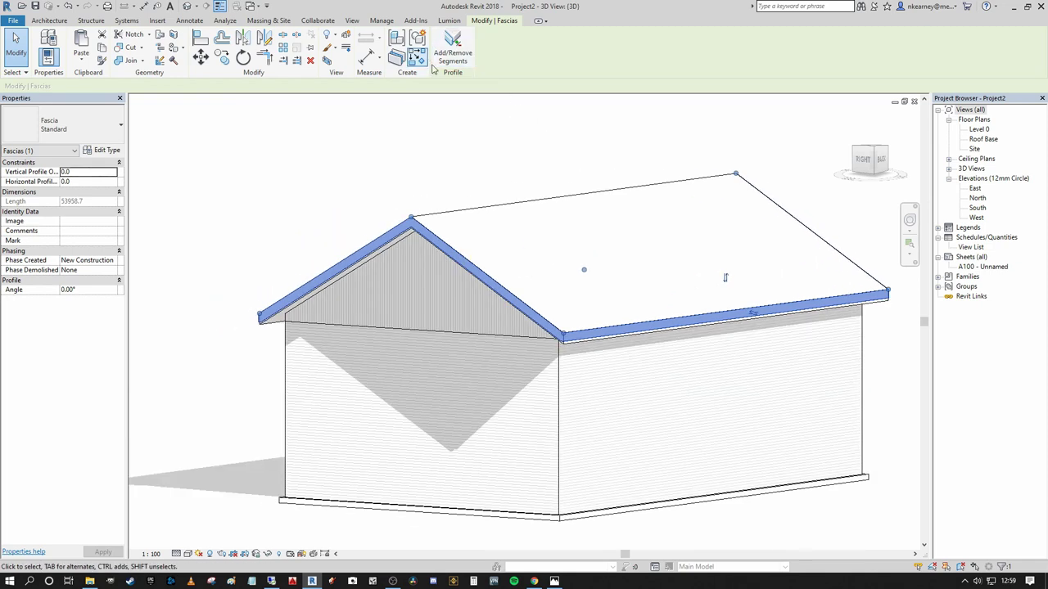
left_click(453, 47)
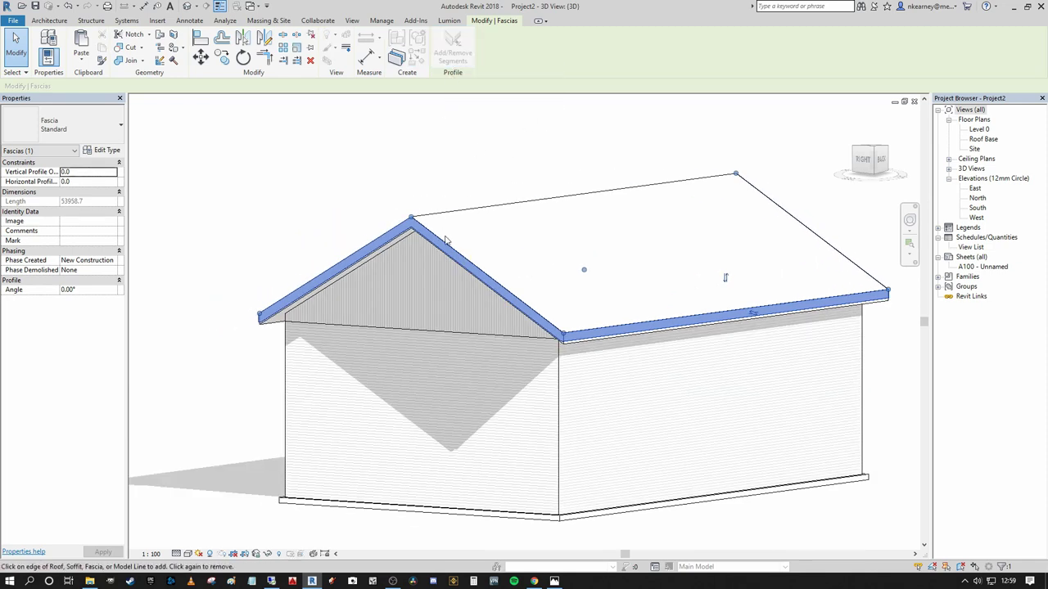
left_click(459, 251)
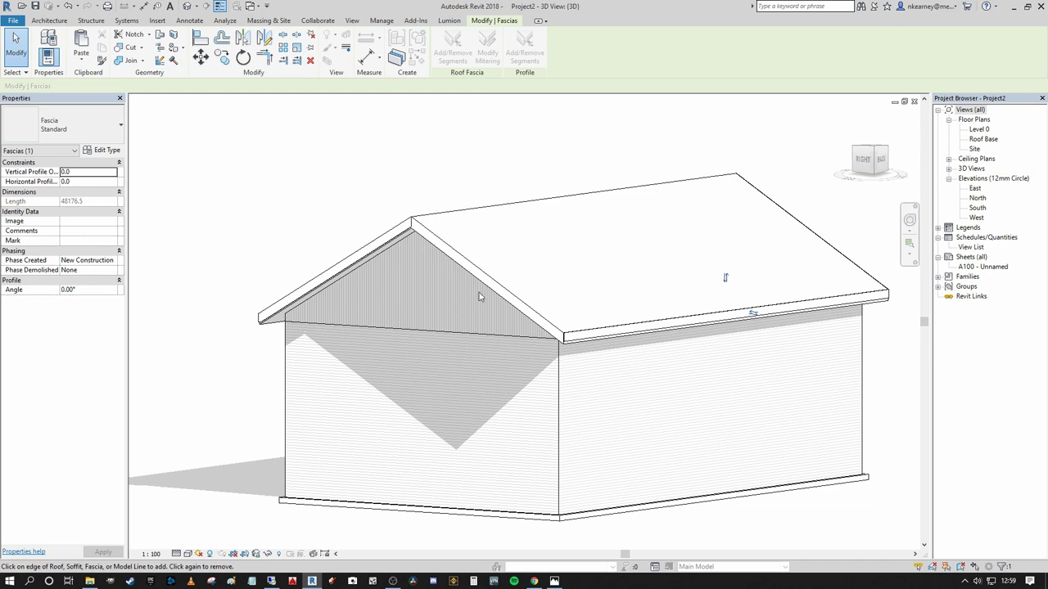
- Add the fascia segment back along the top edge of the same gable slope and deselect the fascia
scroll(475, 290, "up", 4)
scroll(474, 283, "down", 3)
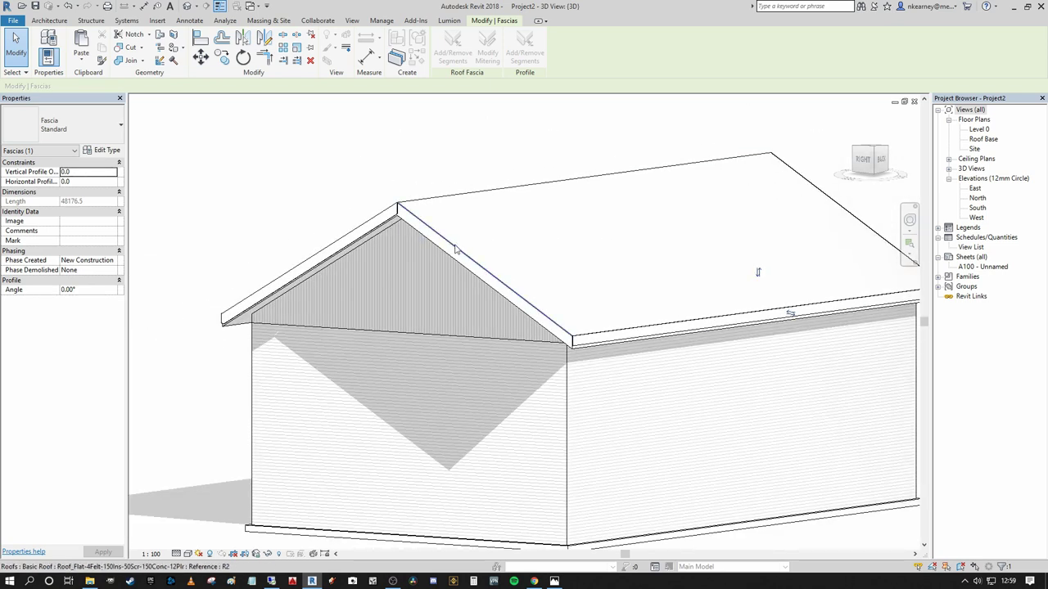
left_click(456, 249)
left_click(449, 147)
- Set the Standard fascia type's profile to Profiles_Fascia_Flat : 19x286mm and its material to Plastic
scroll(469, 146, "up", 2)
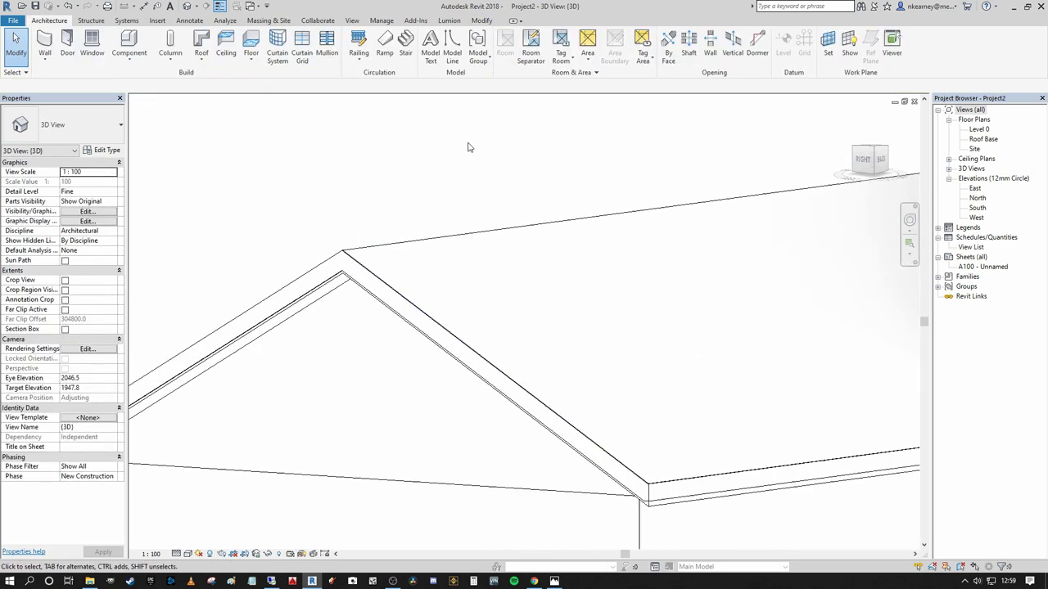
middle_click_drag(467, 148, 414, 79)
middle_click_drag(720, 441, 602, 396)
scroll(505, 392, "up", 3)
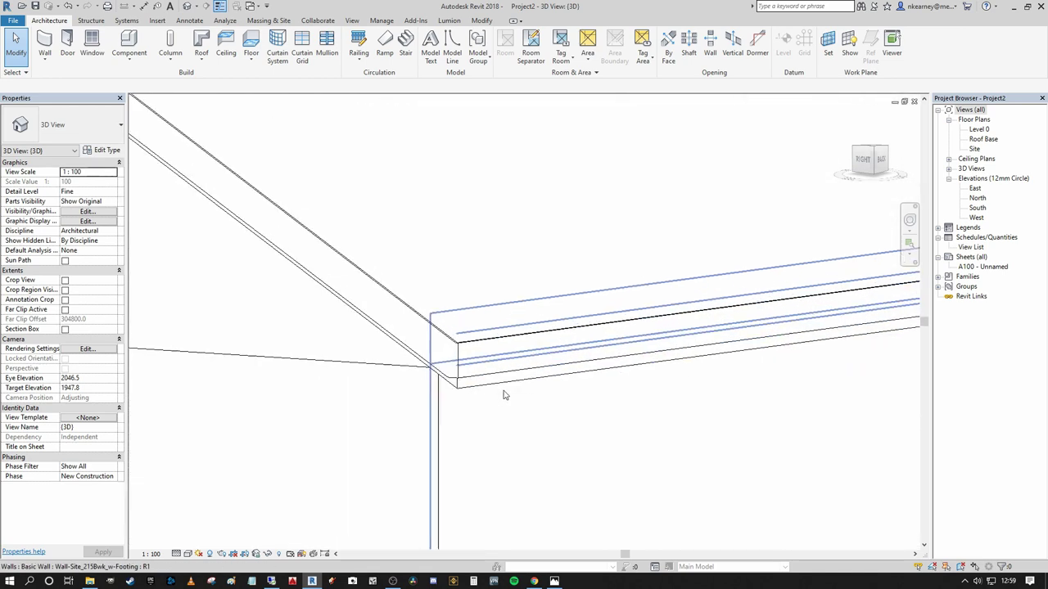
scroll(505, 397, "down", 1)
middle_click_drag(508, 402, 256, 396, "shift")
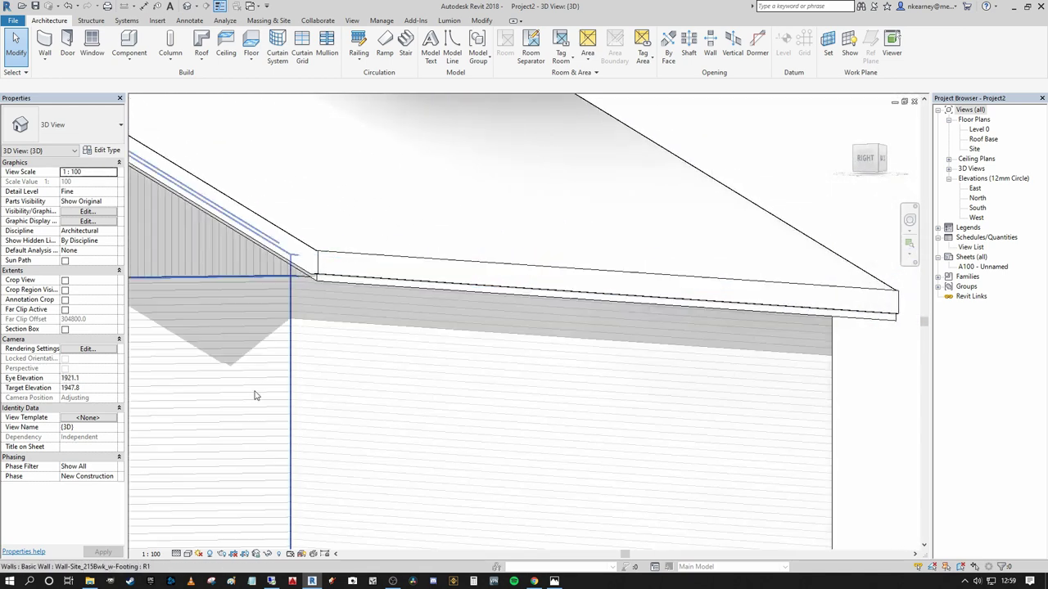
left_click(897, 306)
middle_click_drag(814, 219, 907, 331)
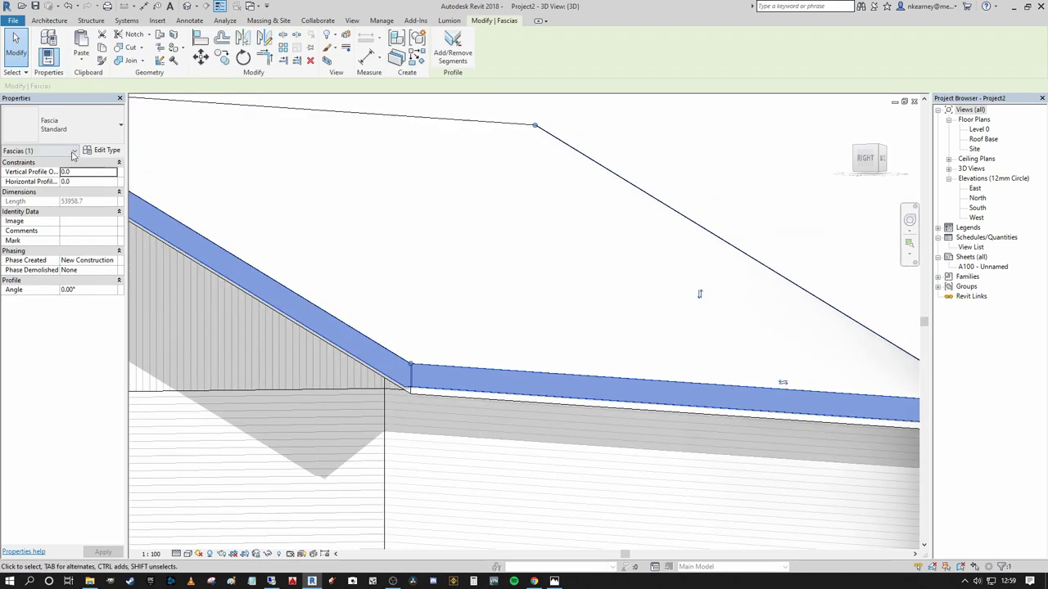
left_click(101, 150)
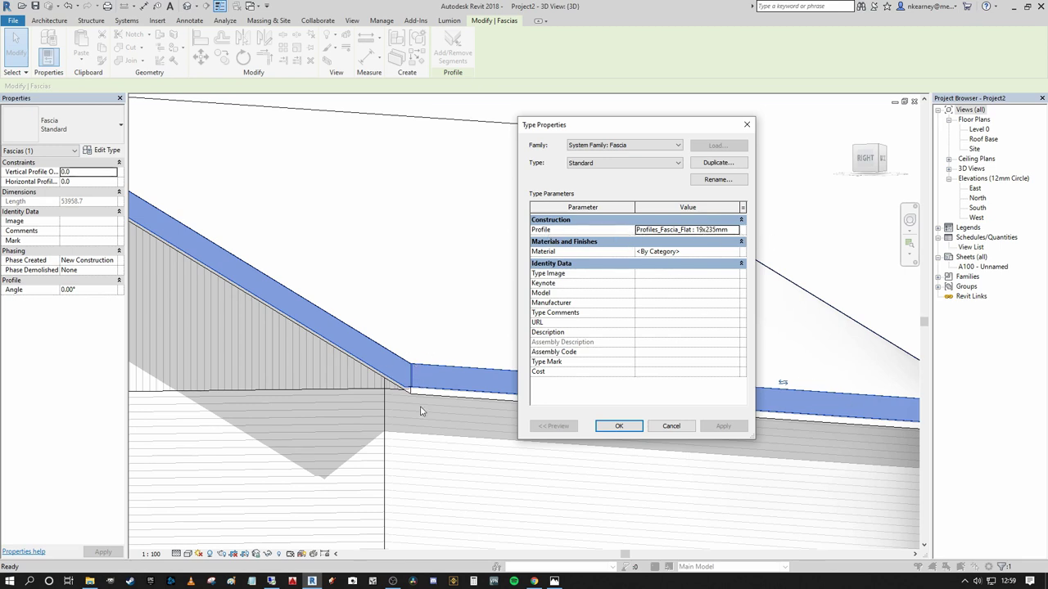
left_click(740, 231)
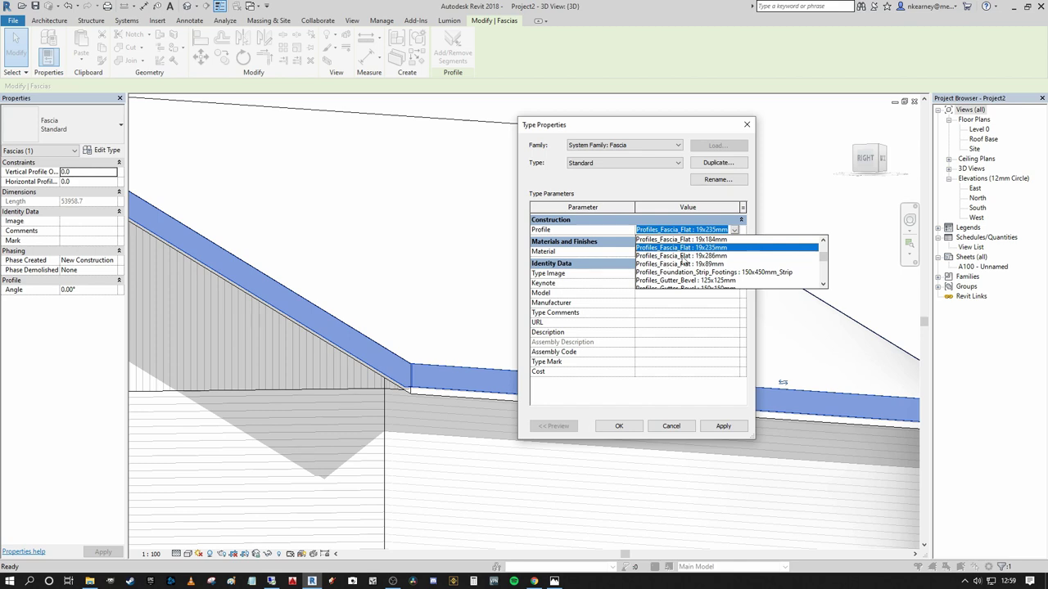
left_click(719, 256)
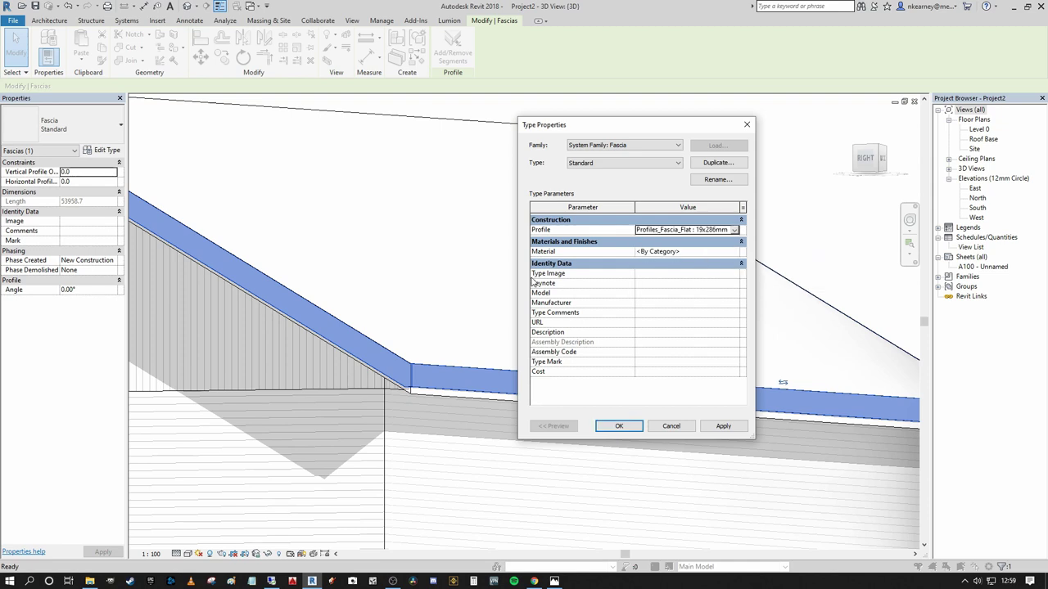
left_click(731, 252)
left_click(735, 251)
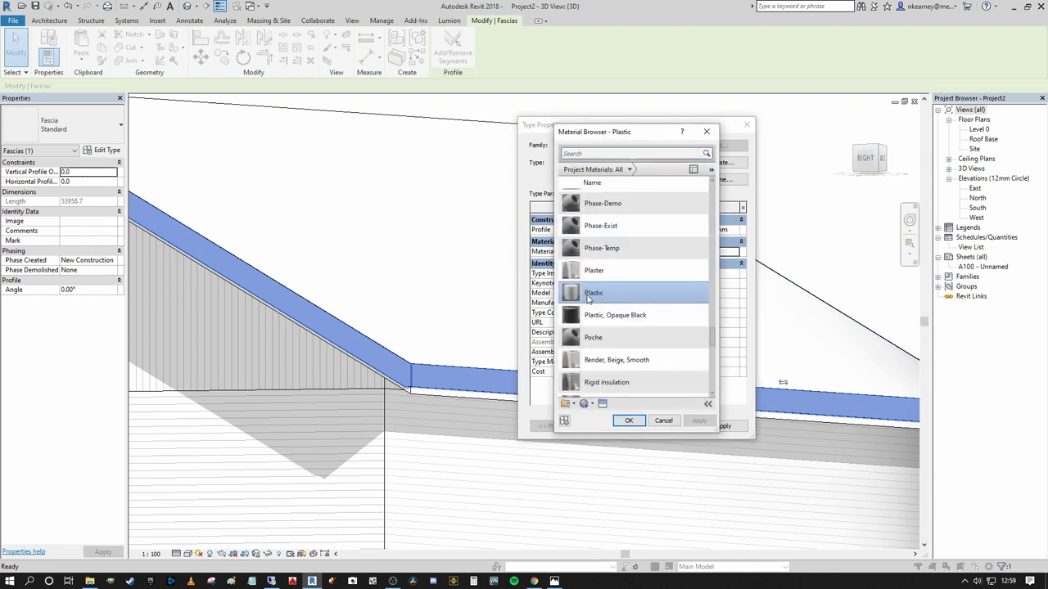
left_click(628, 421)
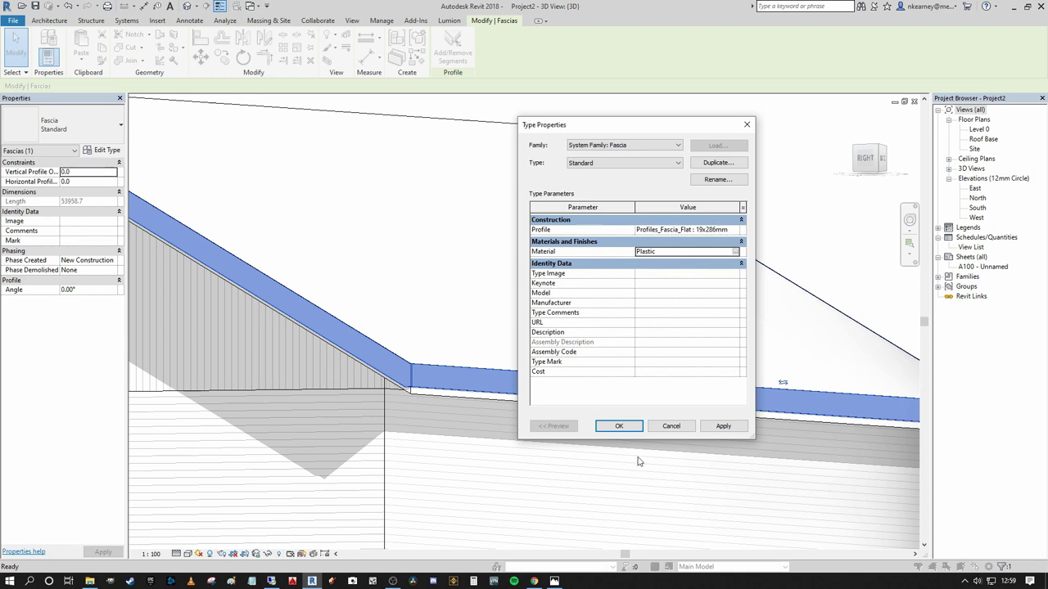
left_click(620, 431)
- Examine how well the fascia covers the roof edge at the eaves corner, from above and from below
left_click(728, 187)
scroll(729, 189, "down", 1)
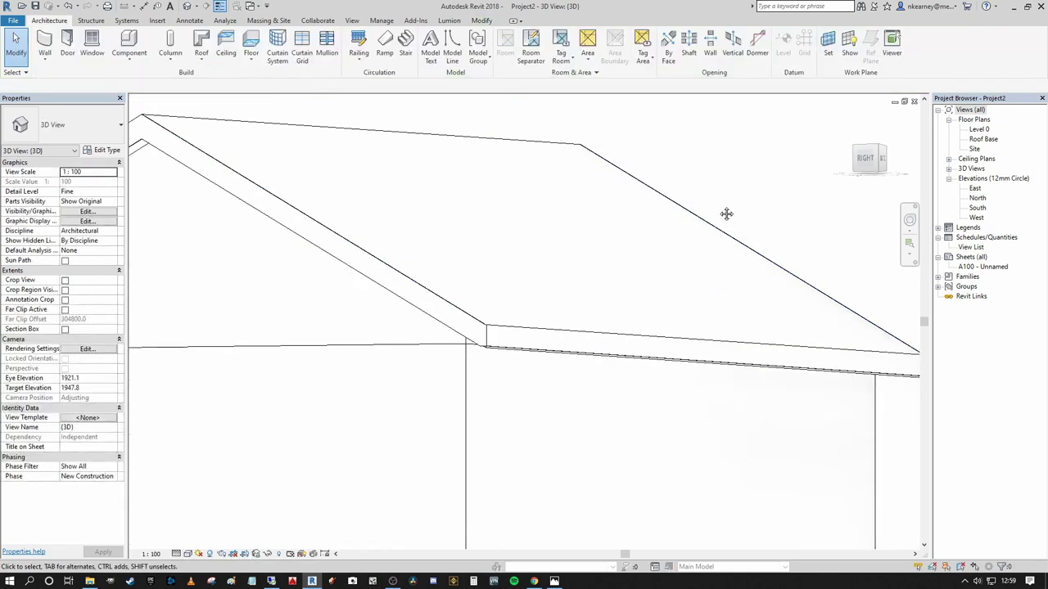
mouse_move(727, 213)
middle_mouse_down("shift")
mouse_move(764, 244)
mouse_move(560, 271)
mouse_move(564, 346)
mouse_move(573, 322)
mouse_move(734, 442)
middle_mouse_up("shift")
scroll(734, 441, "up", 3)
scroll(730, 450, "down", 2)
scroll(732, 435, "up", 3)
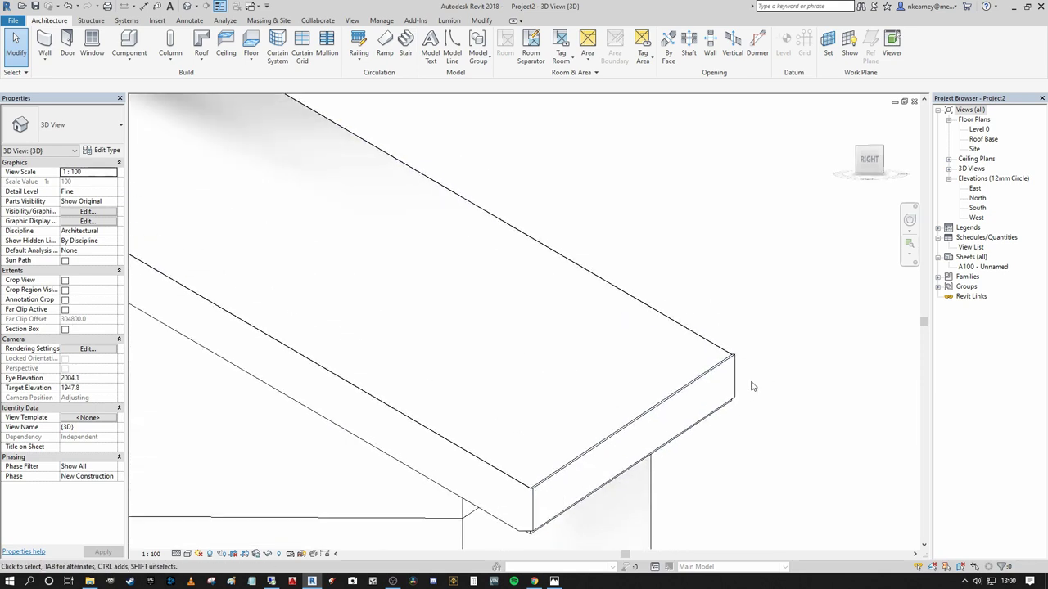
left_click(735, 382)
scroll(756, 402, "down", 3)
scroll(760, 363, "up", 6)
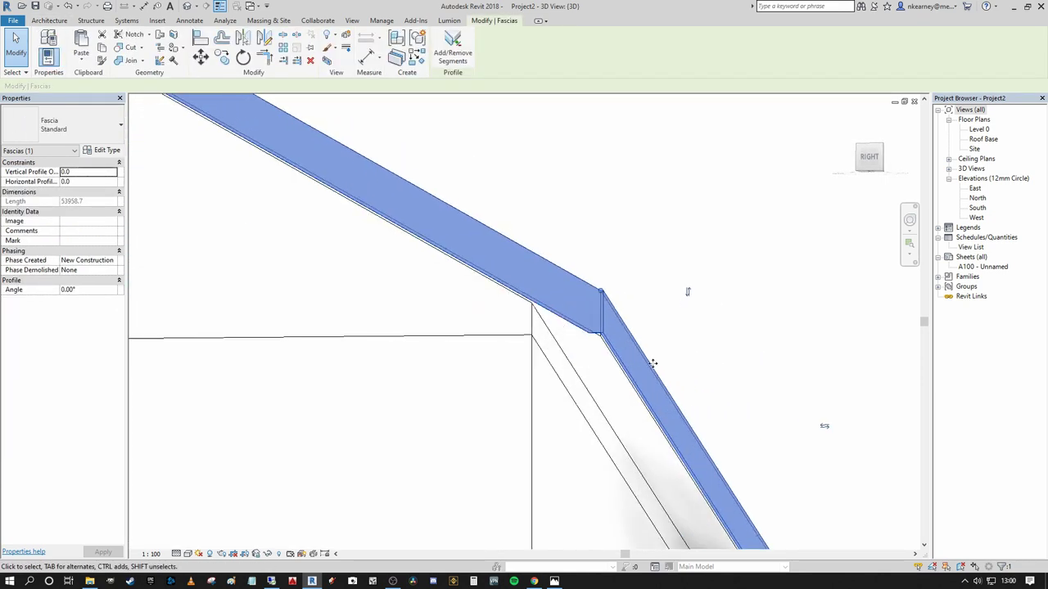
mouse_move(559, 344)
middle_mouse_down("shift")
mouse_move(576, 339)
mouse_move(671, 431)
middle_mouse_up("shift")
key("Escape")
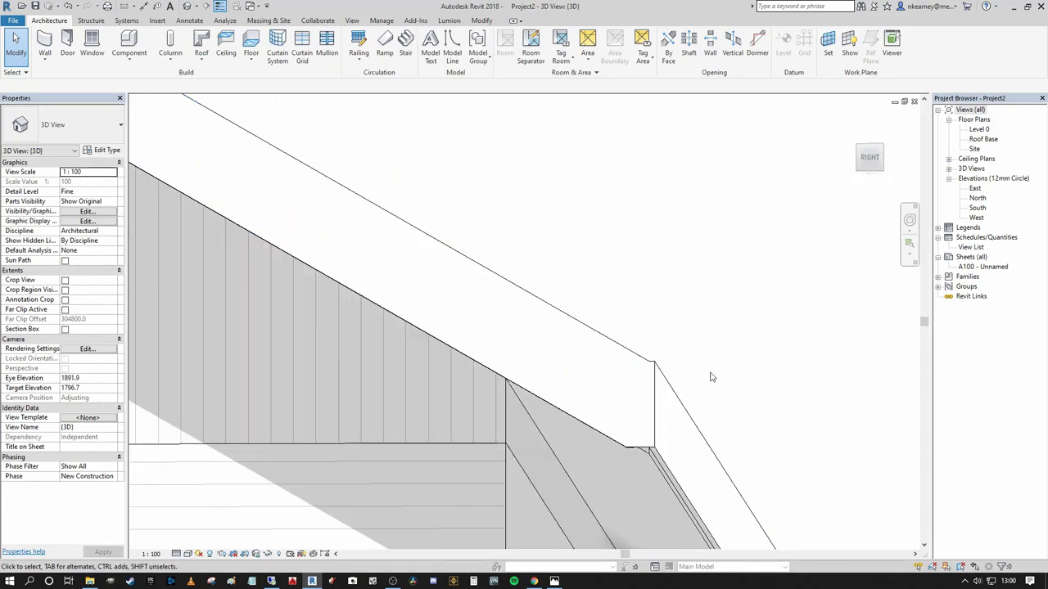
scroll(713, 377, "down", 2)
mouse_move(712, 378)
middle_mouse_down()
mouse_move(634, 324)
mouse_move(644, 356)
middle_mouse_up()
scroll(634, 324, "up", 2)
scroll(570, 417, "down", 5)
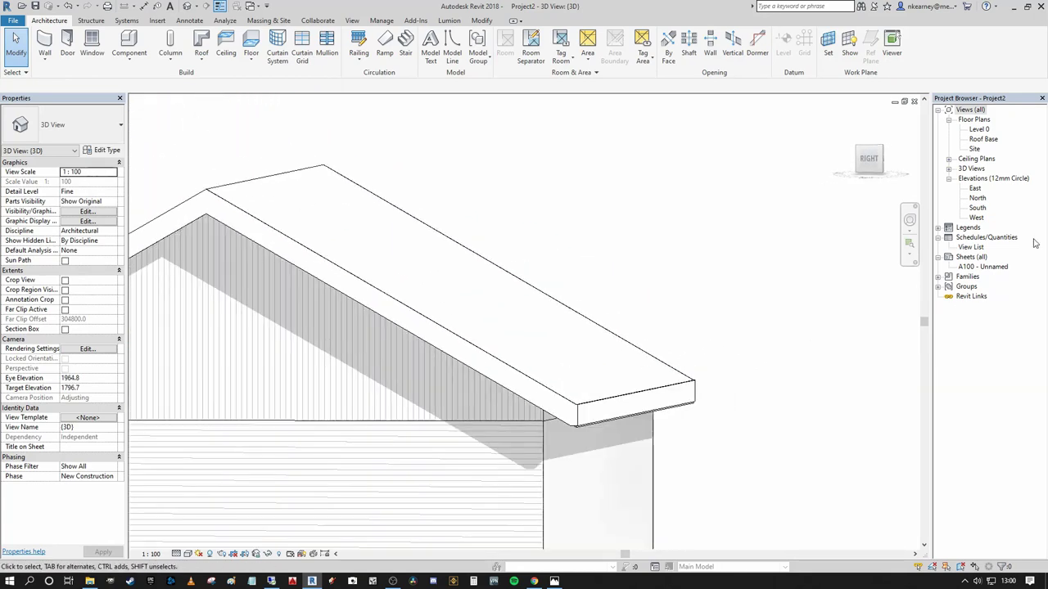
- Find the Profiles_Fascia_Flat family among the project's profile families and open the type properties of its 19x286mm type
left_click(939, 277)
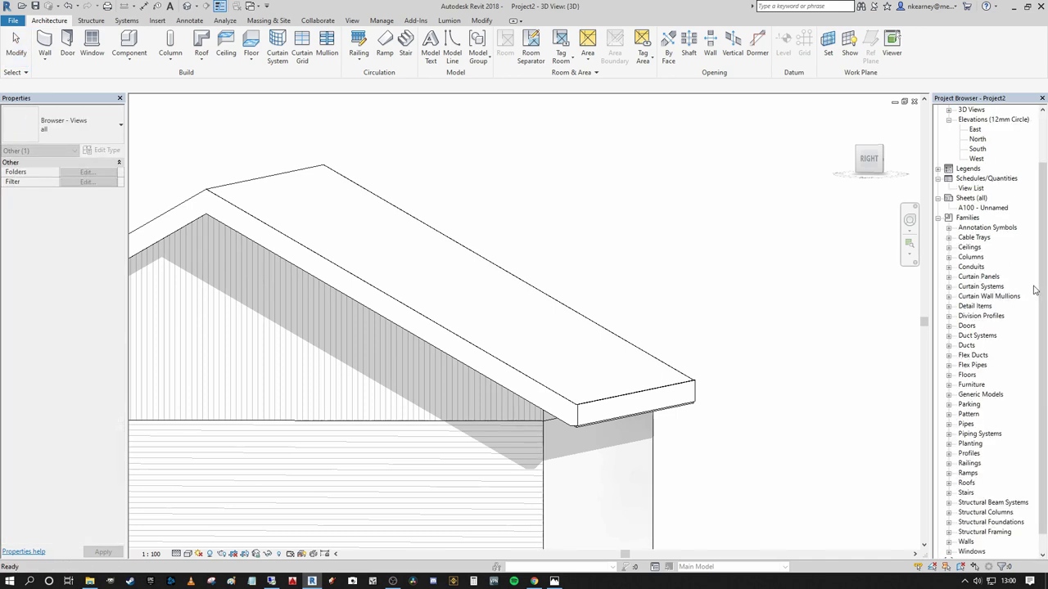
scroll(1034, 290, "down", 1)
left_click(949, 443)
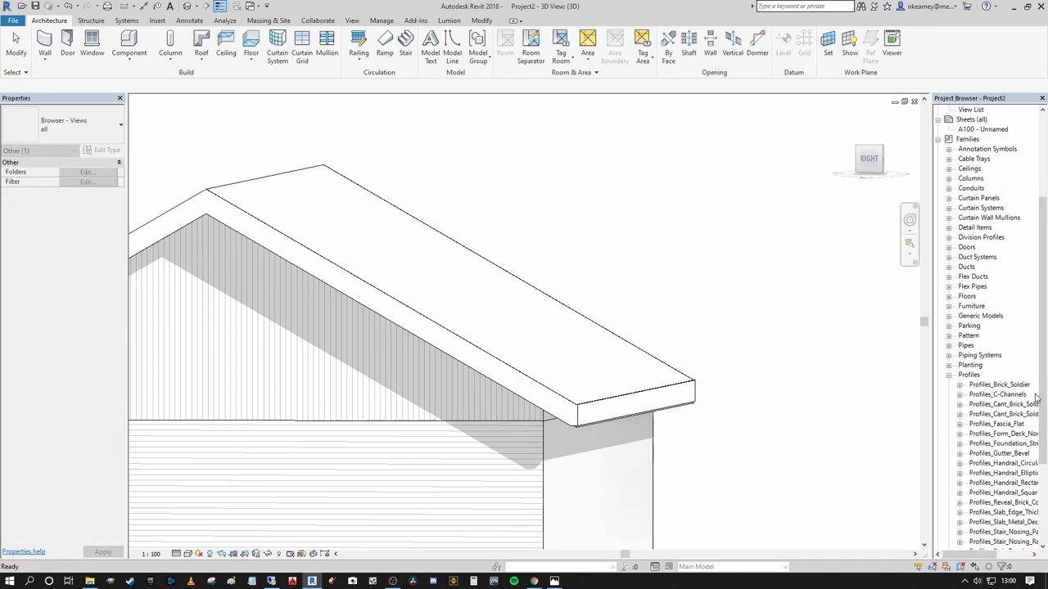
scroll(991, 394, "down", 1)
left_click(960, 385)
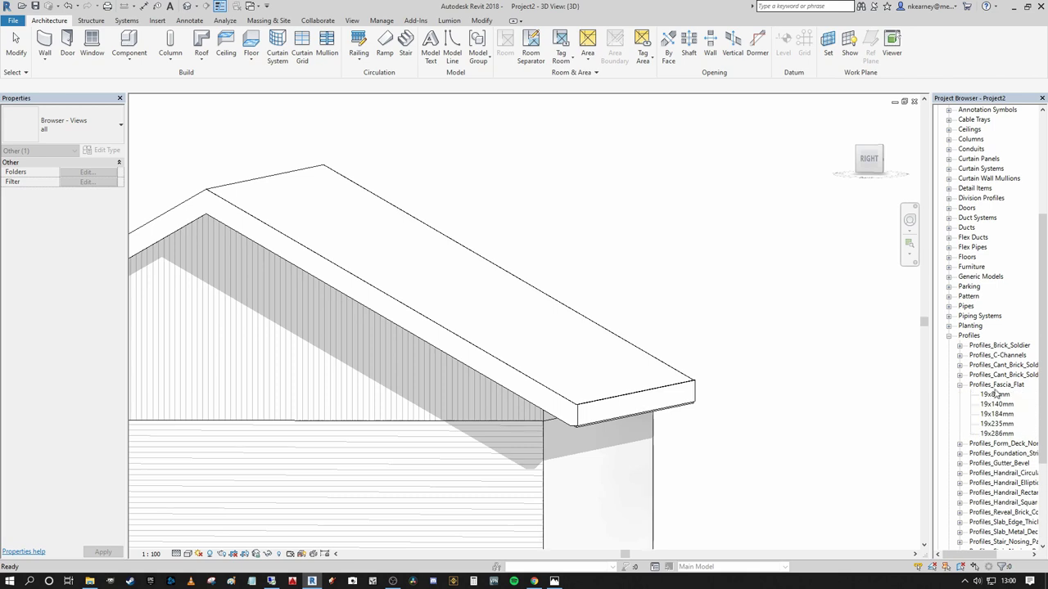
right_click(992, 387)
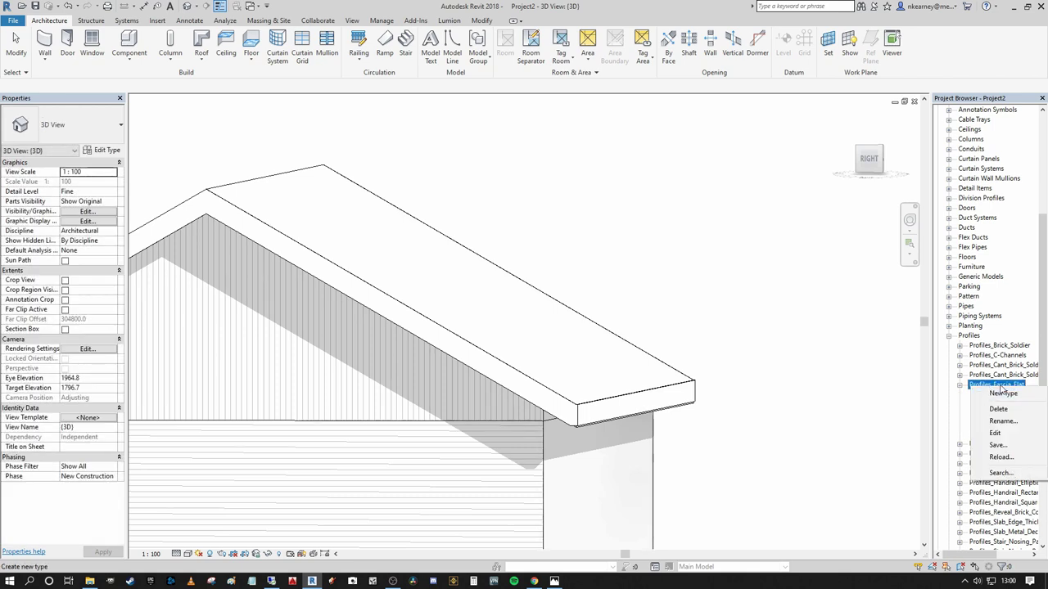
key("Escape")
right_click(997, 434)
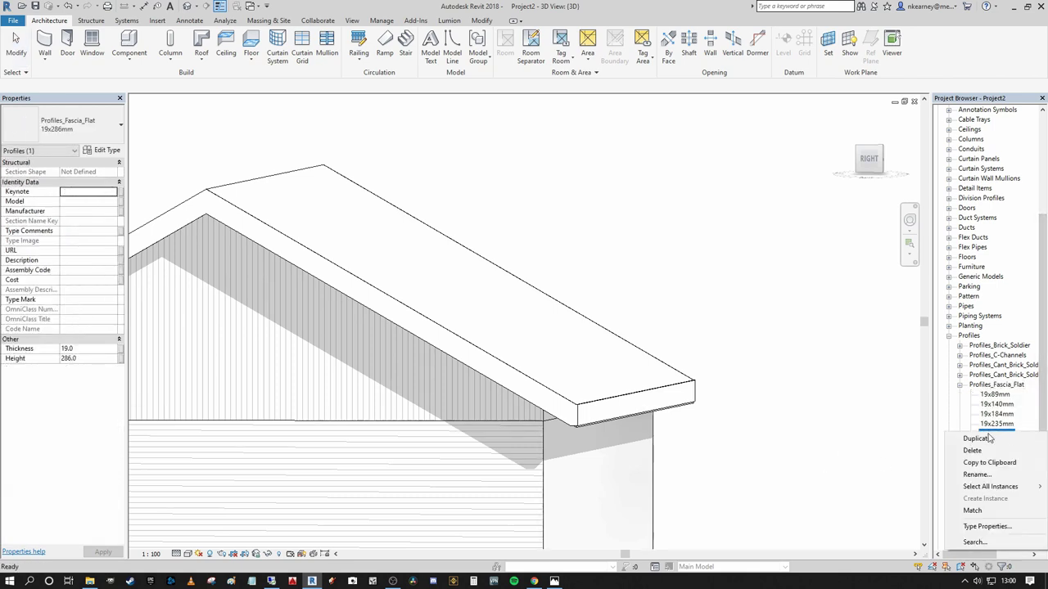
left_click(985, 526)
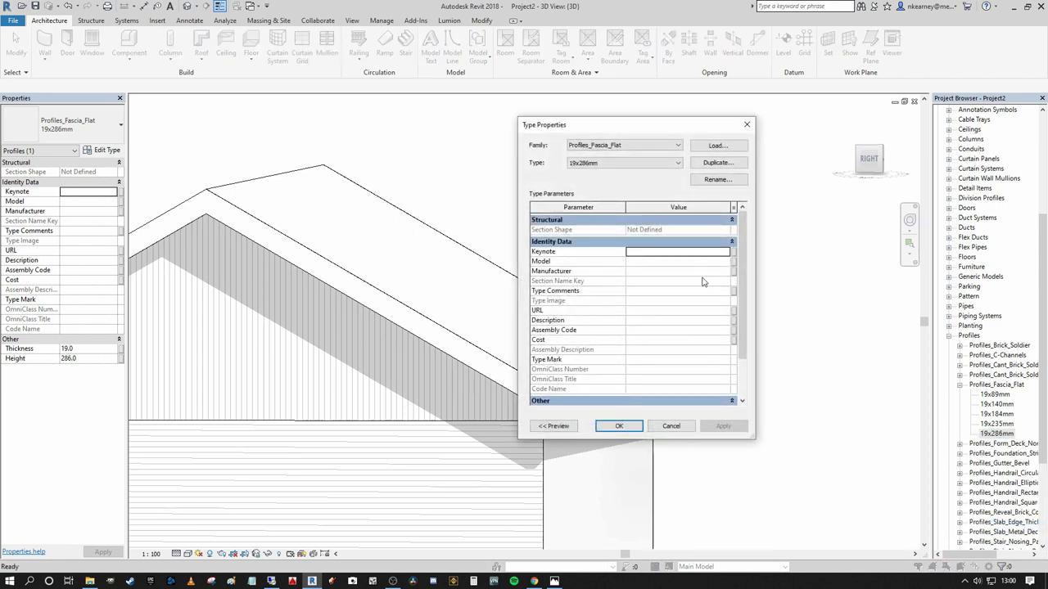
- Duplicate the 19x286mm profile type as 19x320 and set its height to 320
left_click_drag(742, 252, 762, 289)
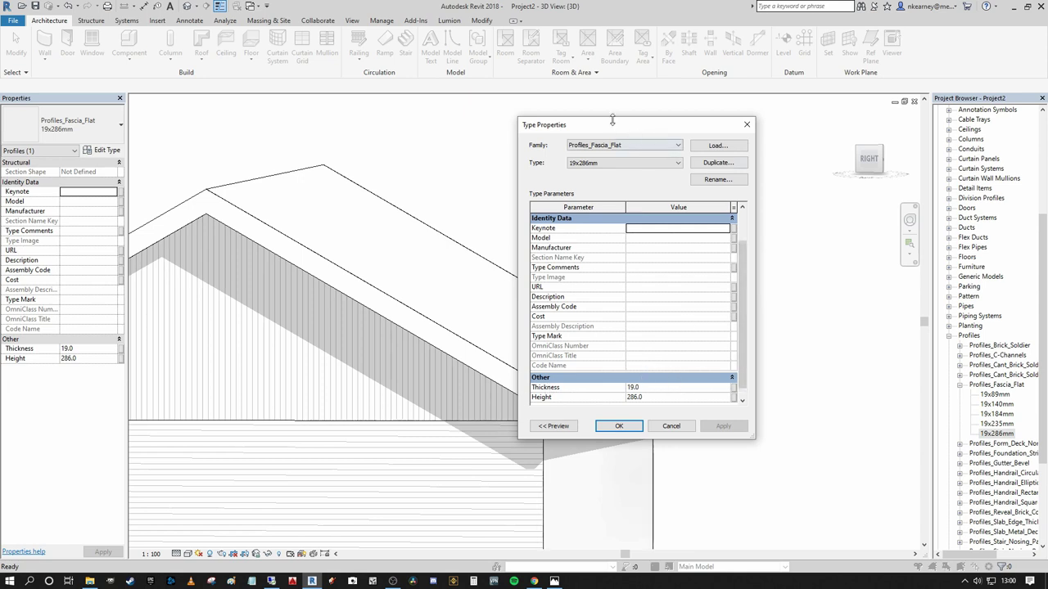
left_click_drag(612, 120, 664, 117)
left_click(753, 163)
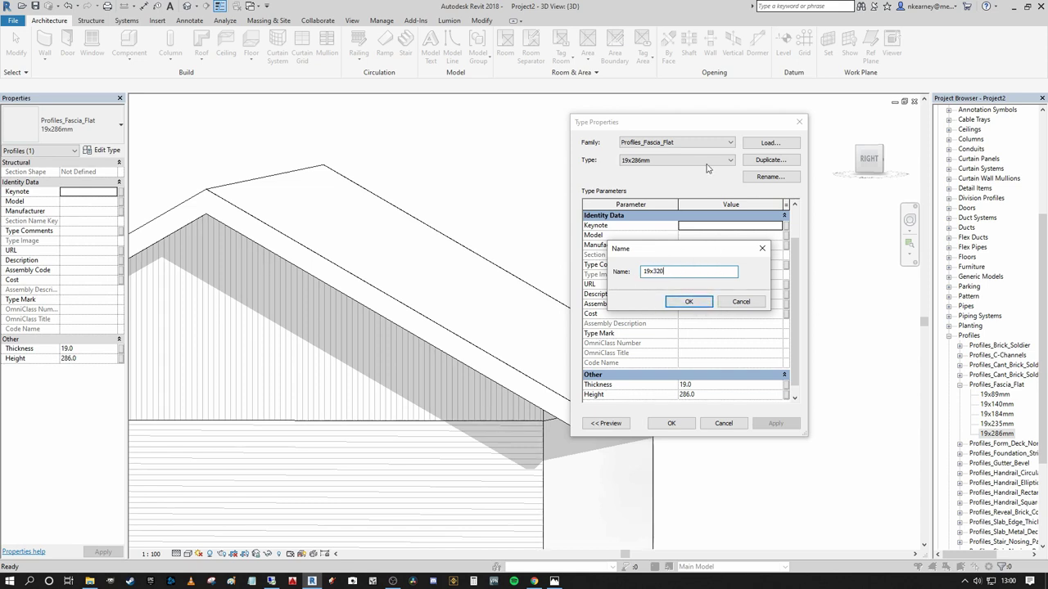
left_click(702, 304)
left_click(714, 393)
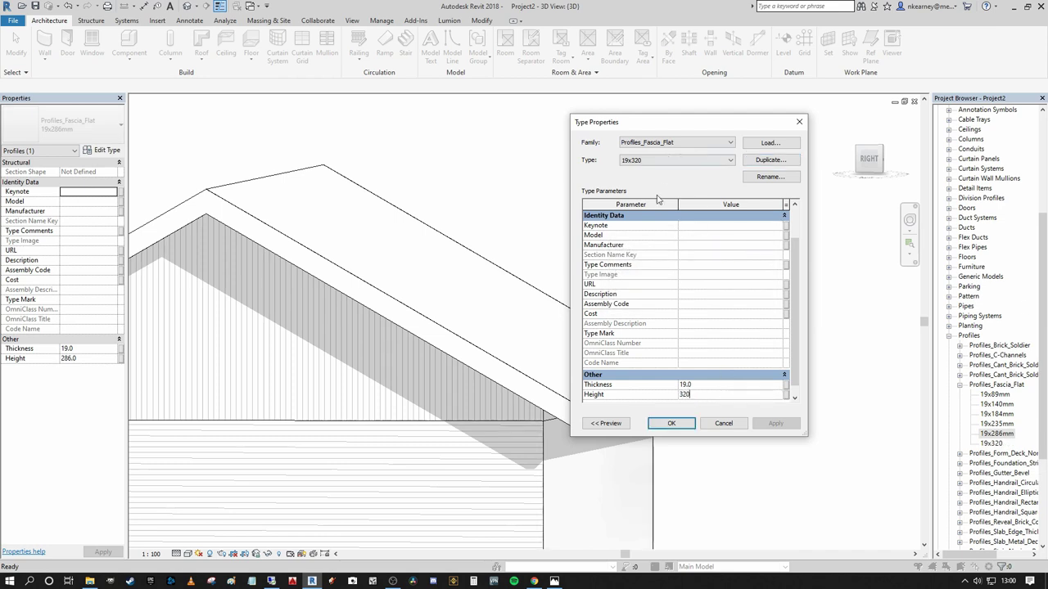
left_click(671, 424)
left_click(667, 426)
- Assign the Profiles_Fascia_Flat : 19x320 profile to the roof's Standard fascia type
left_click(614, 427)
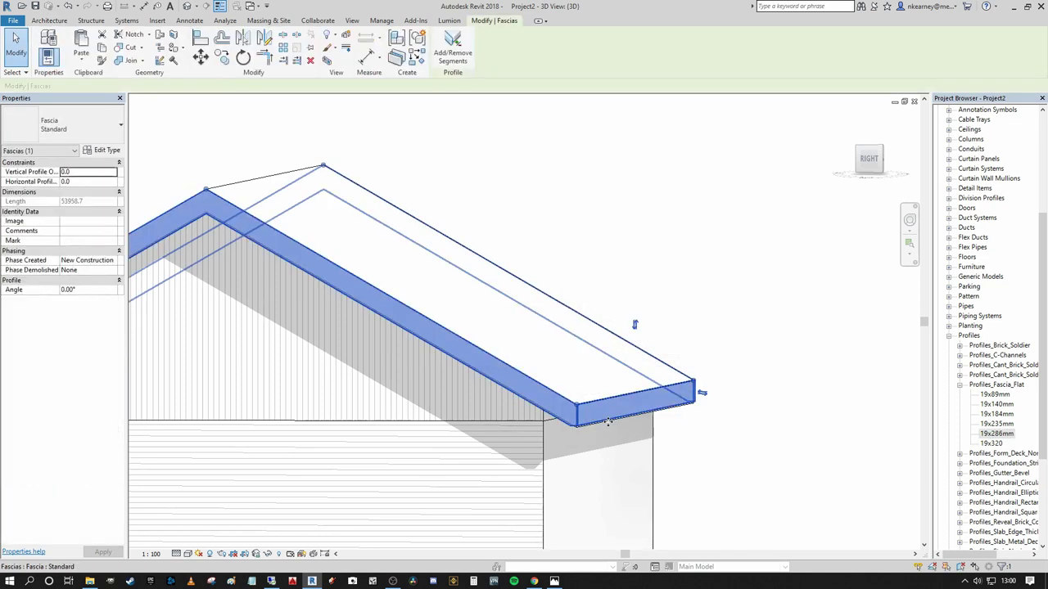
left_click(104, 150)
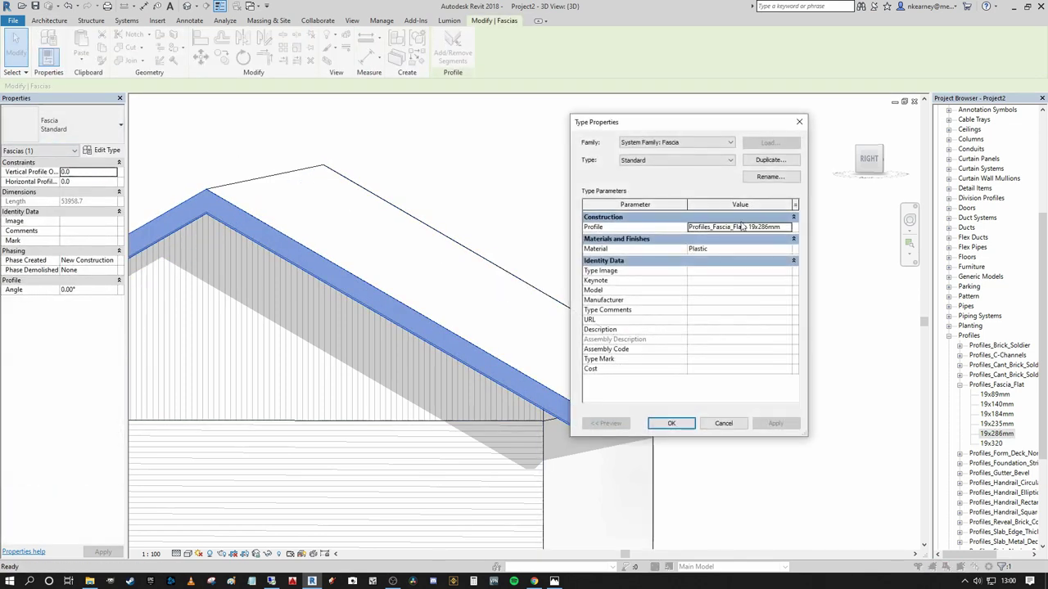
left_click(790, 230)
left_click(729, 254)
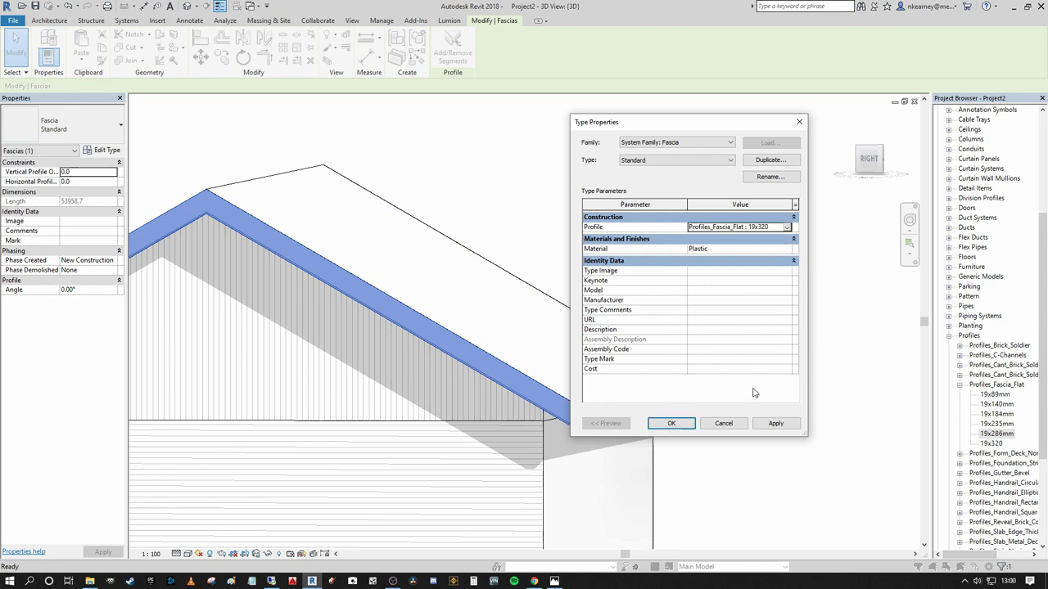
left_click(679, 424)
left_click(692, 498)
- Inspect the resized fascia at the eaves corner, the gable and along the long side of the roof
scroll(709, 461, "up", 5)
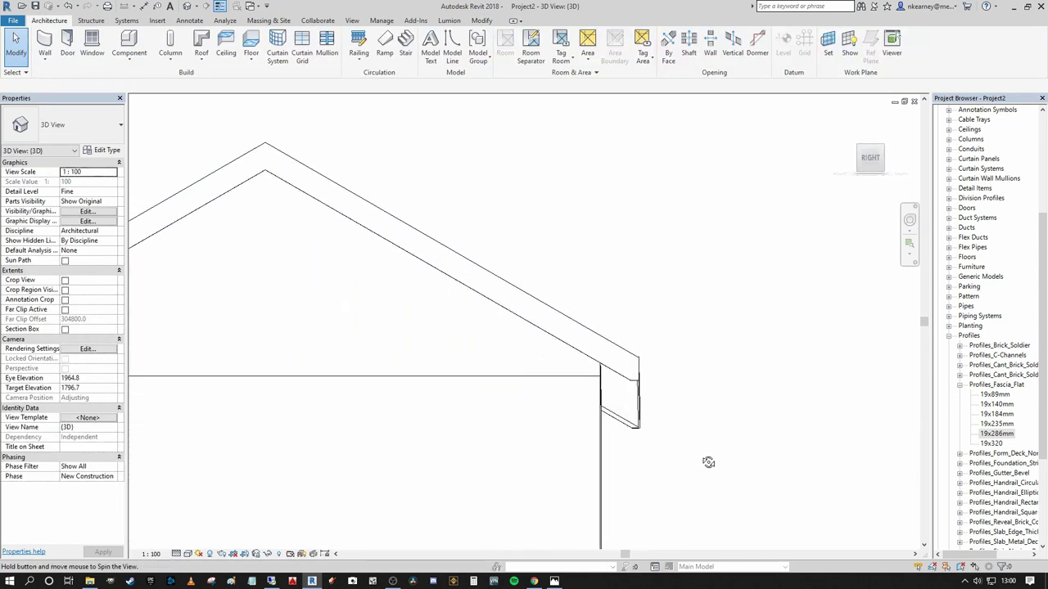
middle_click_drag(641, 383, 820, 417, "shift")
middle_click_drag(824, 288, 573, 190, "shift")
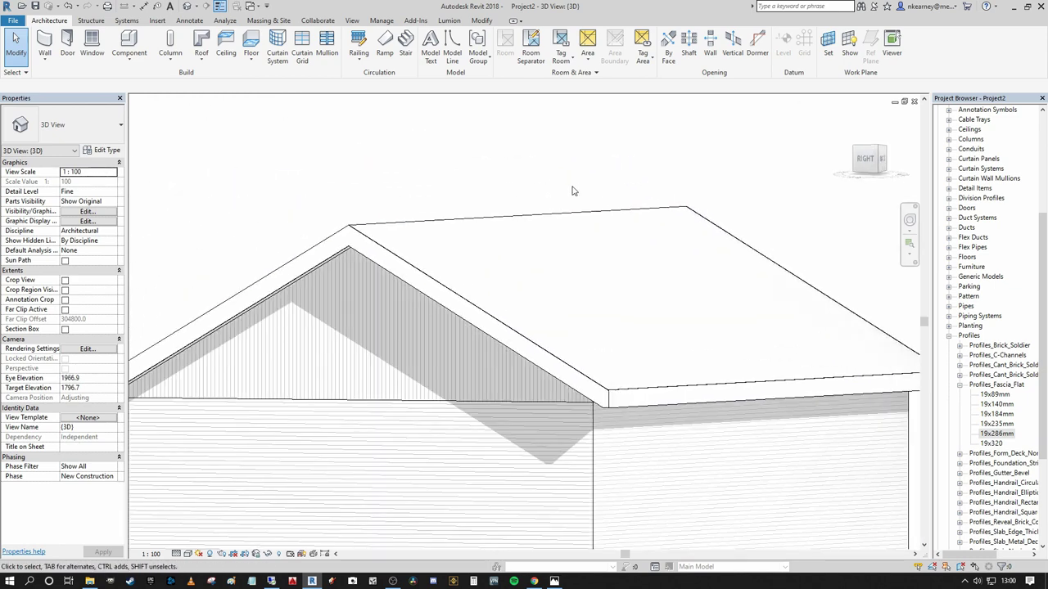
mouse_move(562, 190)
middle_mouse_down("shift")
mouse_move(393, 171)
mouse_move(390, 205)
mouse_move(502, 201)
mouse_move(393, 208)
mouse_move(621, 191)
mouse_move(440, 219)
middle_mouse_up("shift")
scroll(417, 295, "up", 5)
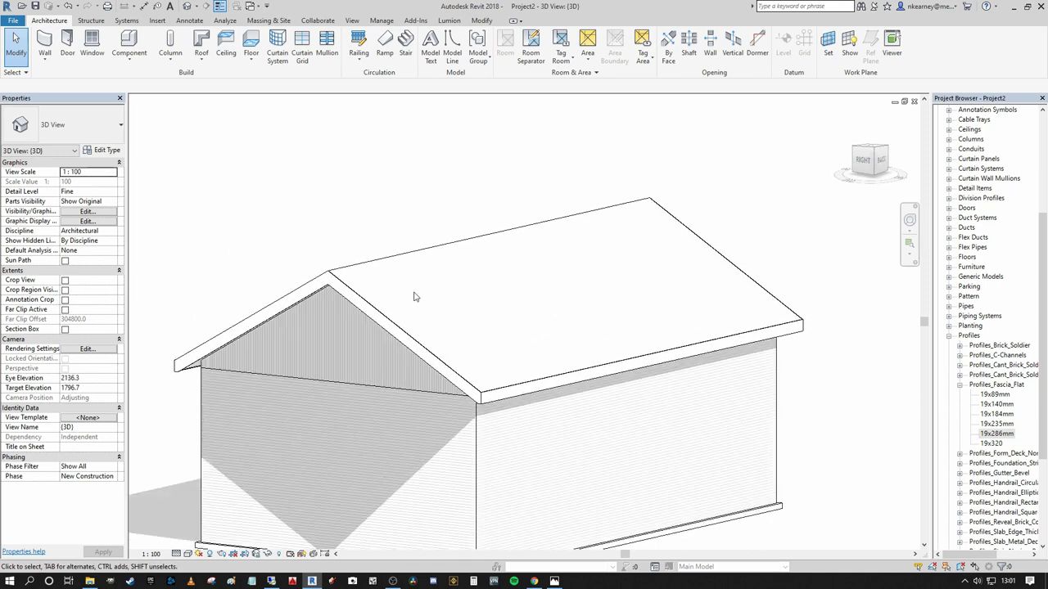
scroll(398, 461, "down", 2)
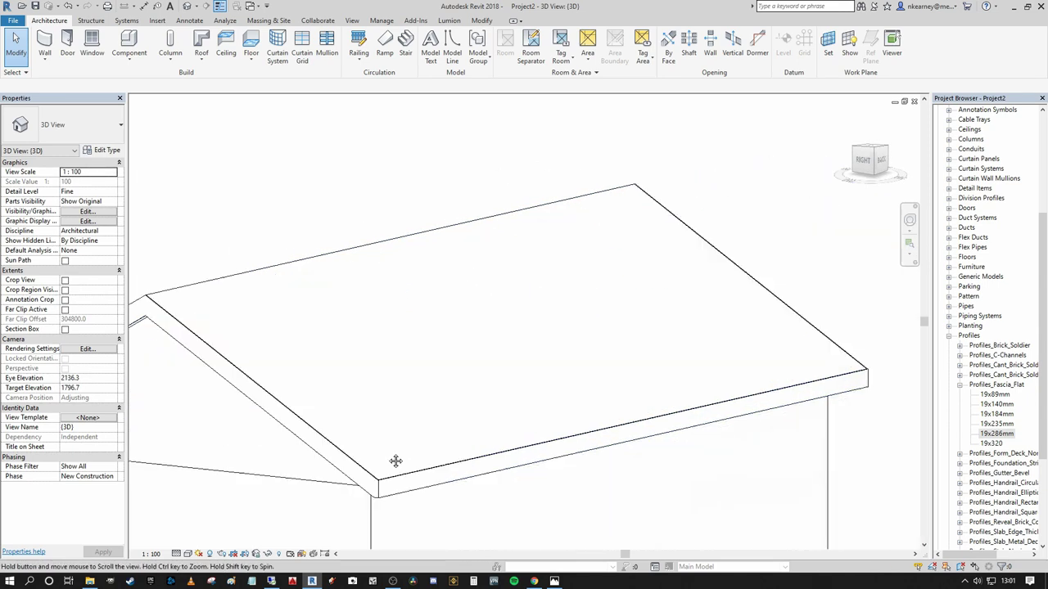
scroll(820, 400, "up", 2)
scroll(503, 166, "down", 2)
scroll(274, 325, "up", 1)
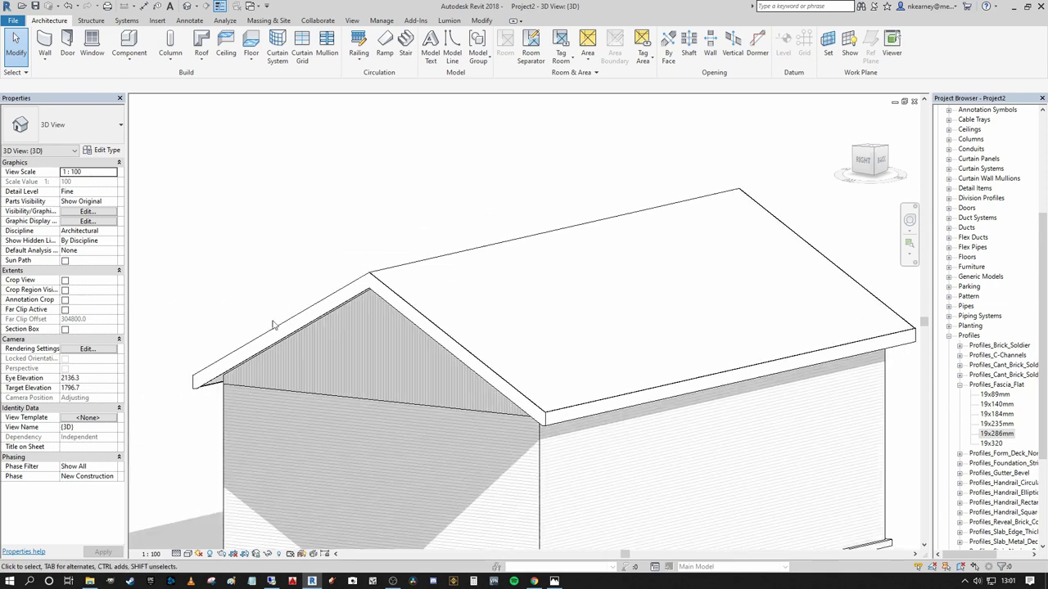
middle_click_drag(459, 178, 427, 200)
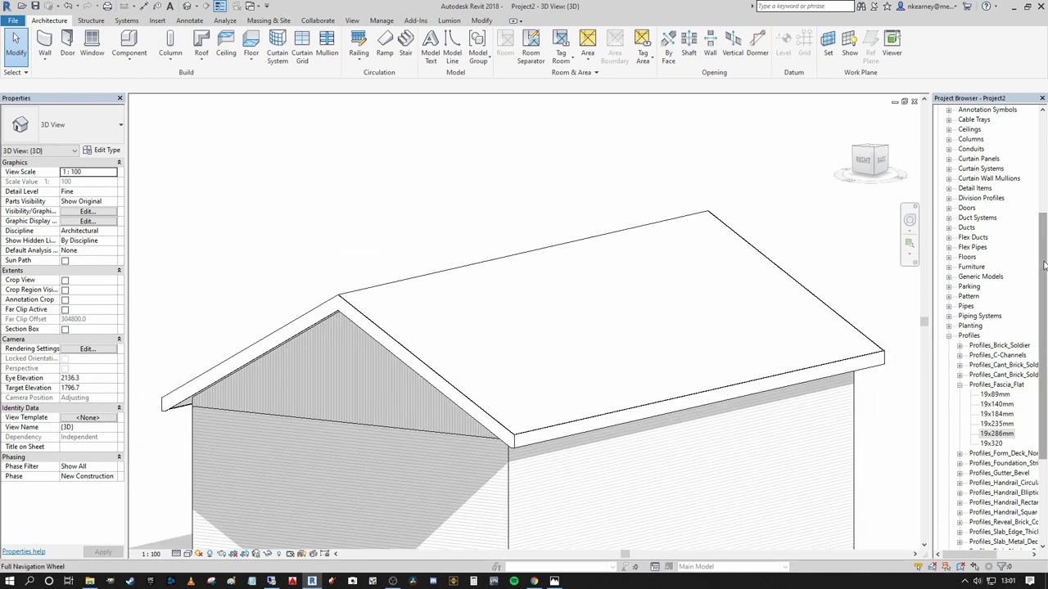
- Open the Roof Base floor plan and set its visual style to Wireframe
left_click_drag(1042, 271, 1042, 168)
left_click(661, 173)
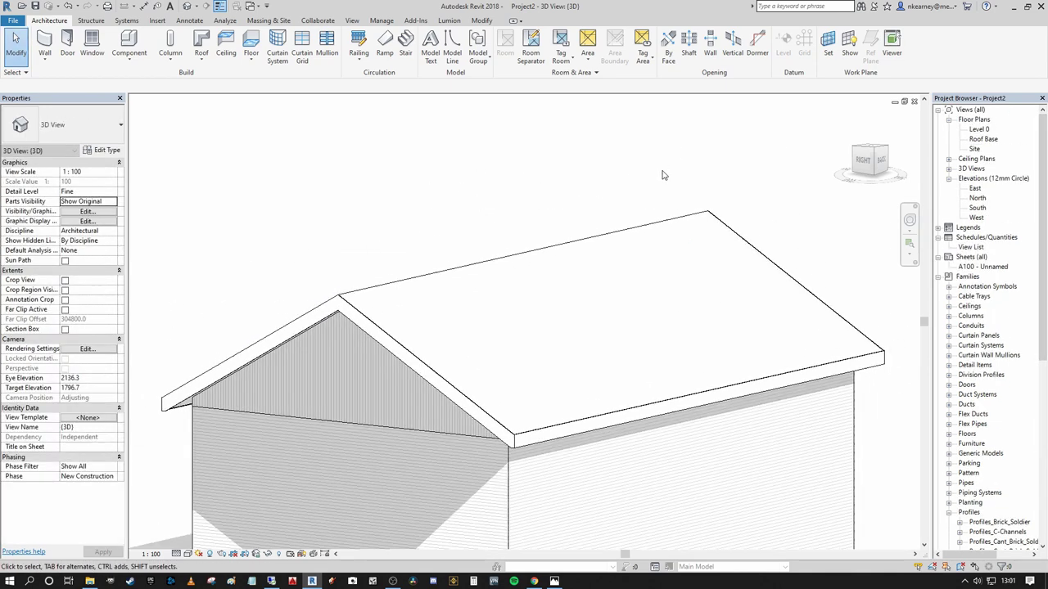
double_click(985, 139)
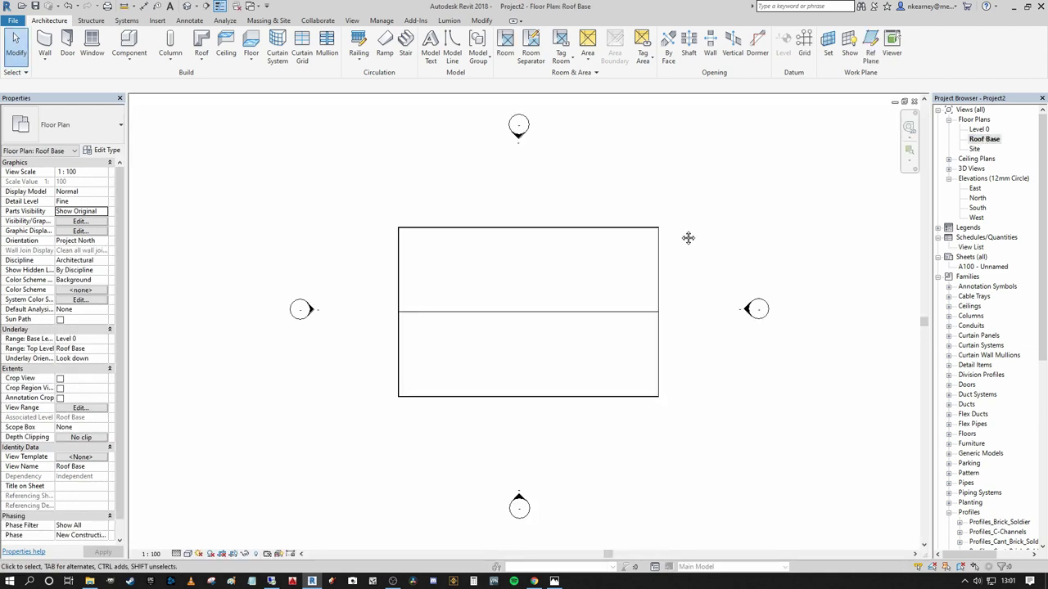
scroll(608, 250, "up", 3)
middle_click_drag(541, 189, 565, 170)
middle_click_drag(431, 211, 407, 175)
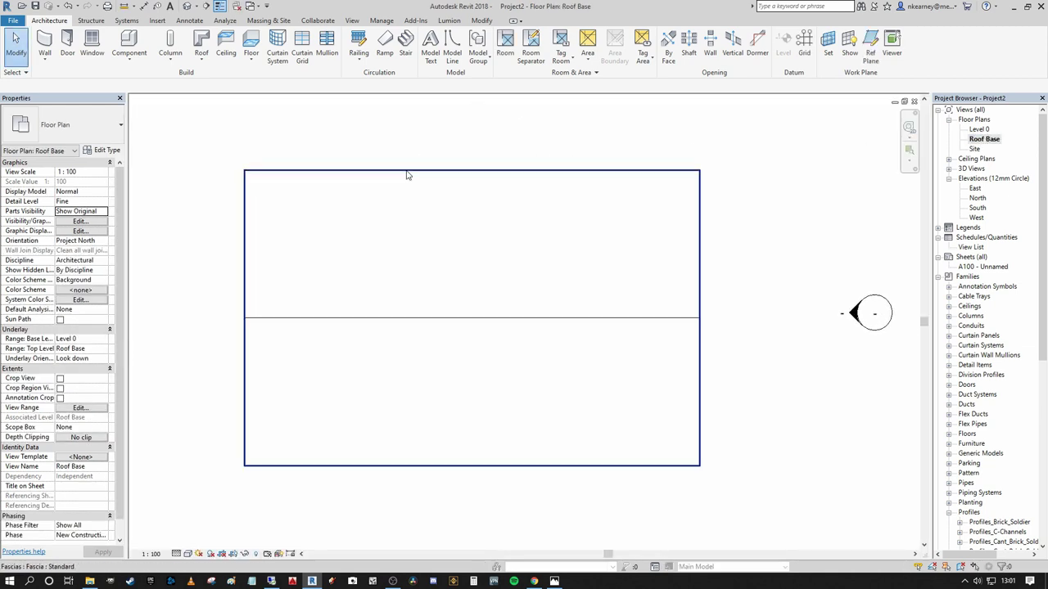
left_click(191, 554)
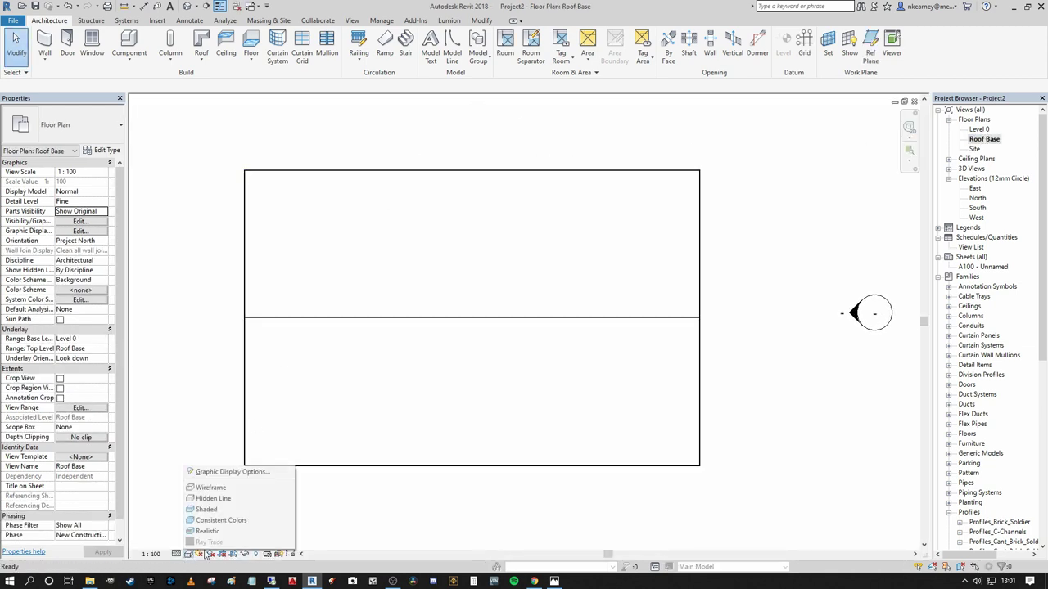
left_click(209, 489)
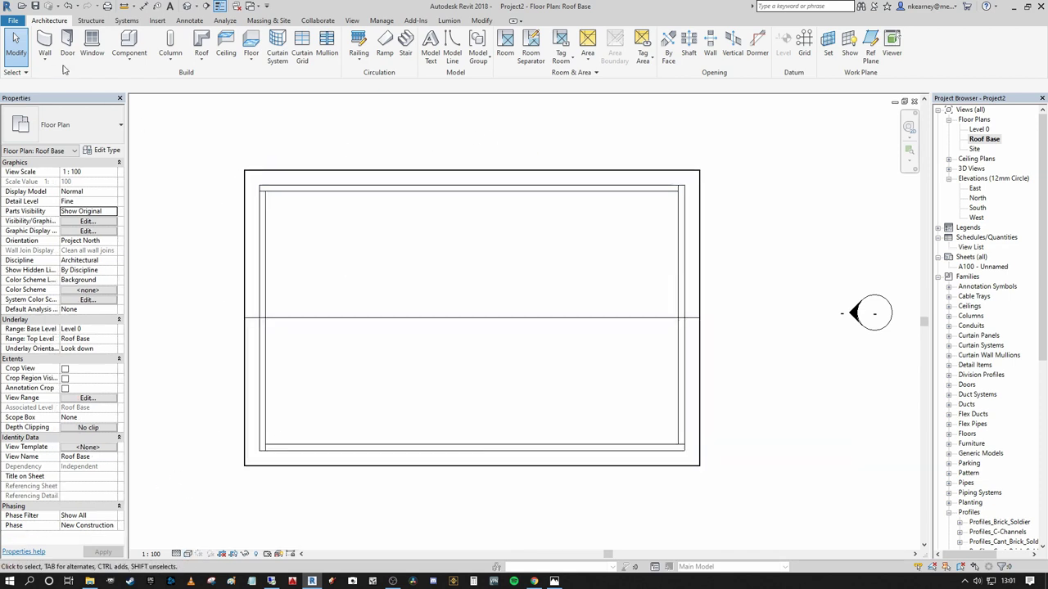
- Start a roof soffit and duplicate its Generic-300mm type as Generic-20mm
left_click(202, 56)
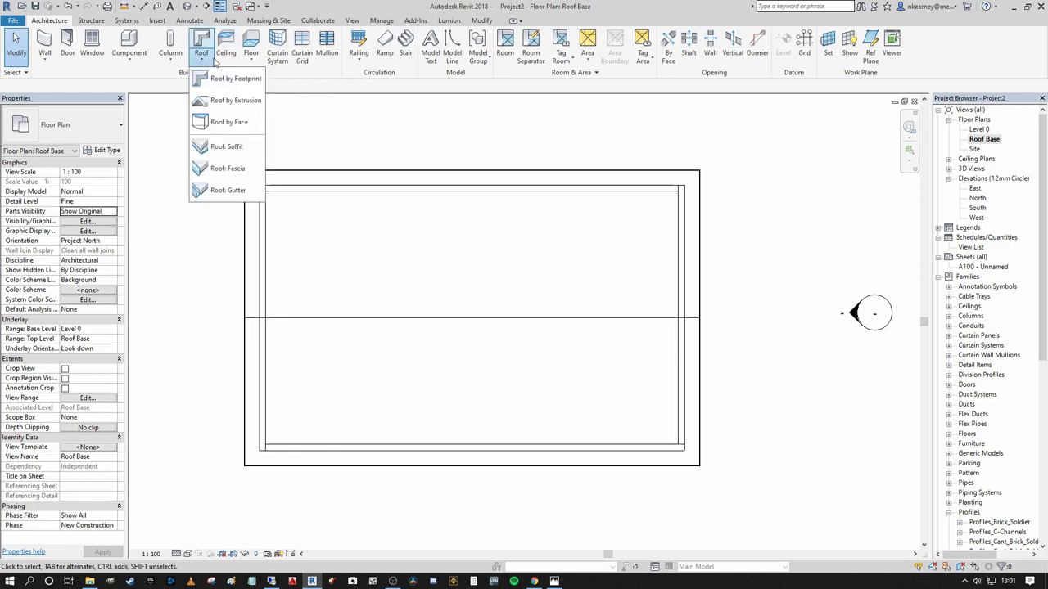
left_click(232, 147)
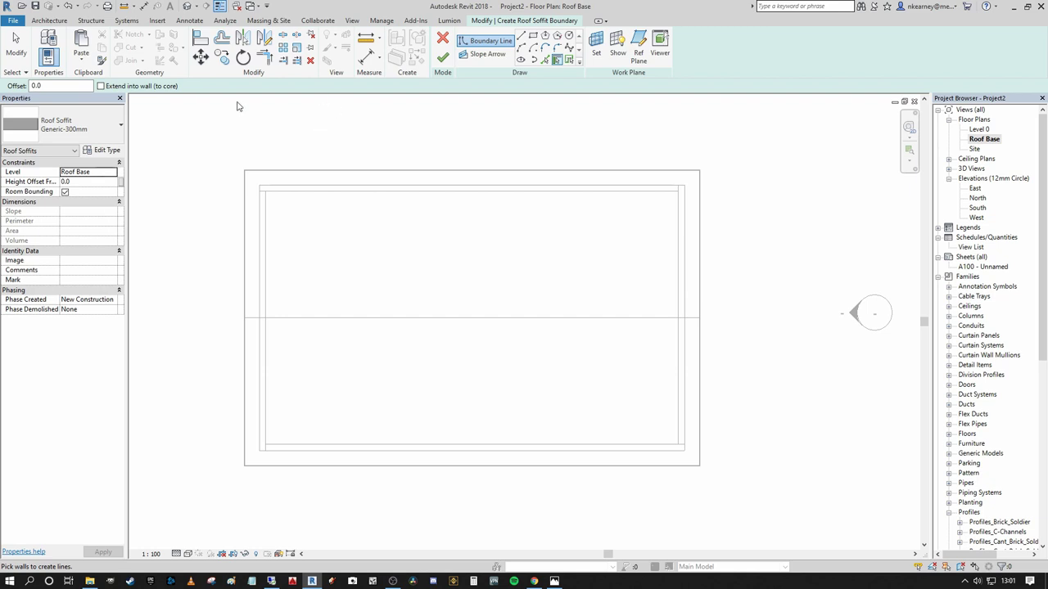
left_click(104, 151)
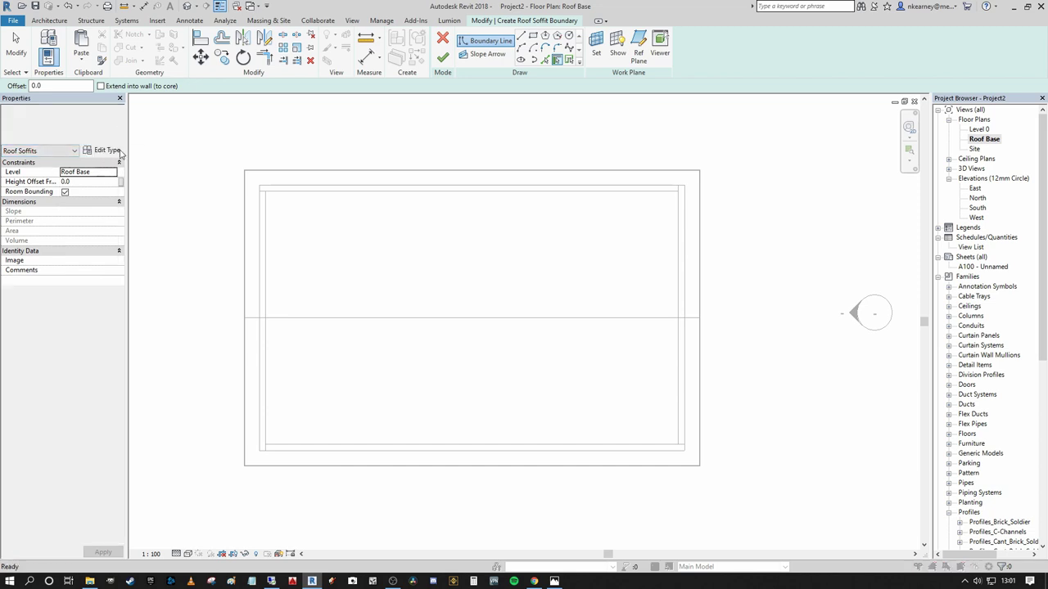
left_click(770, 159)
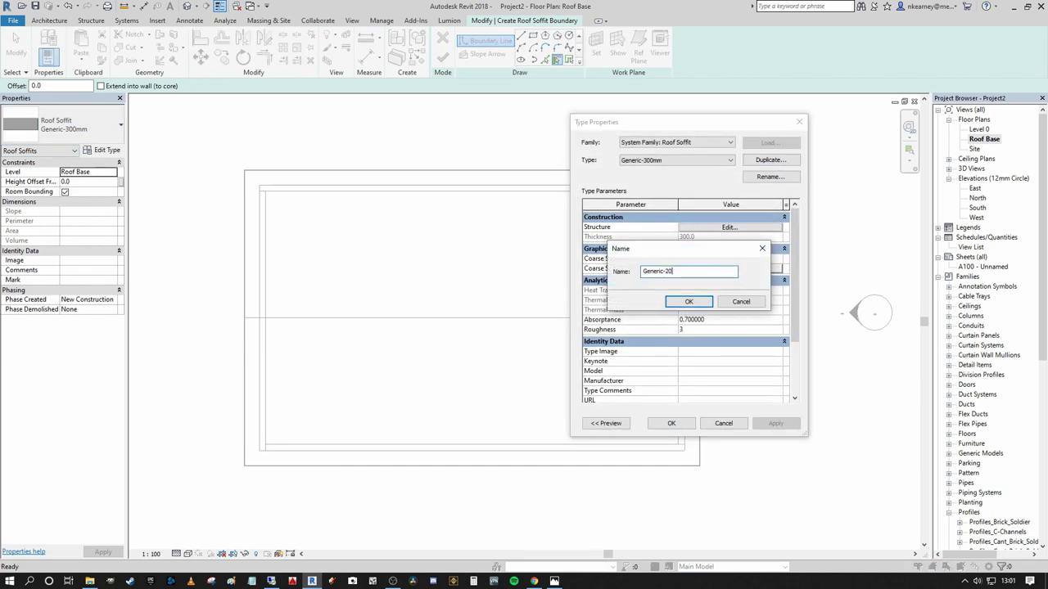
key("Return")
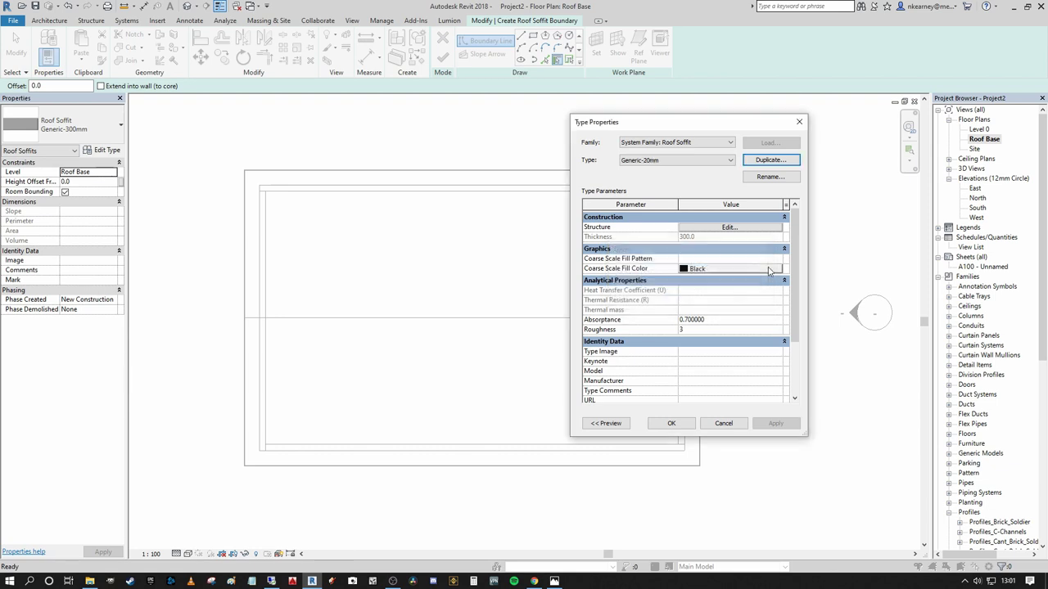
- Set the Generic-20mm soffit's structure layer to 20 mm thick with the Plastic material
left_click(711, 229)
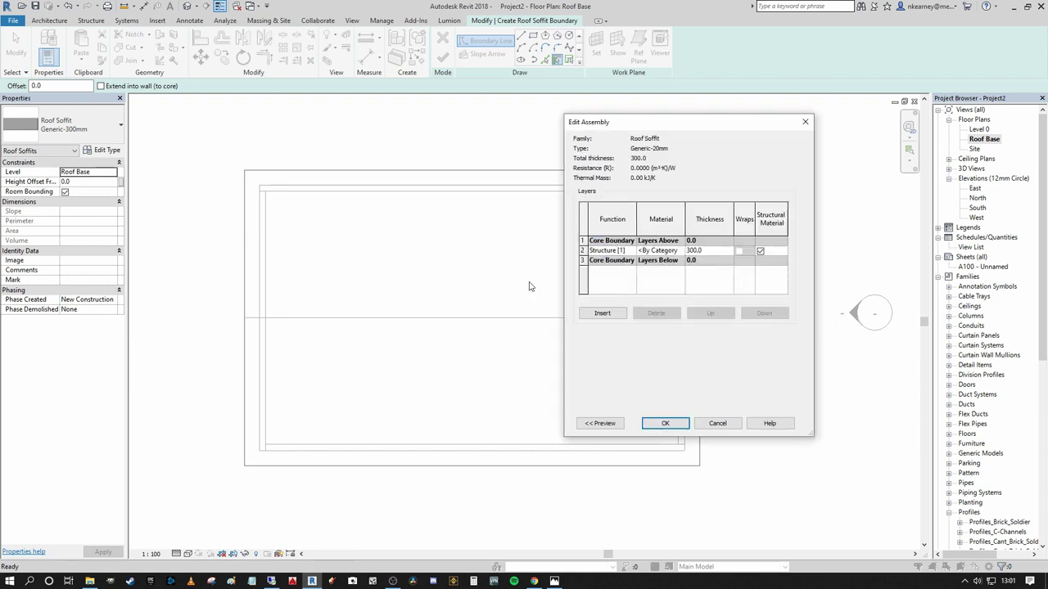
left_click(681, 250)
left_click(681, 251)
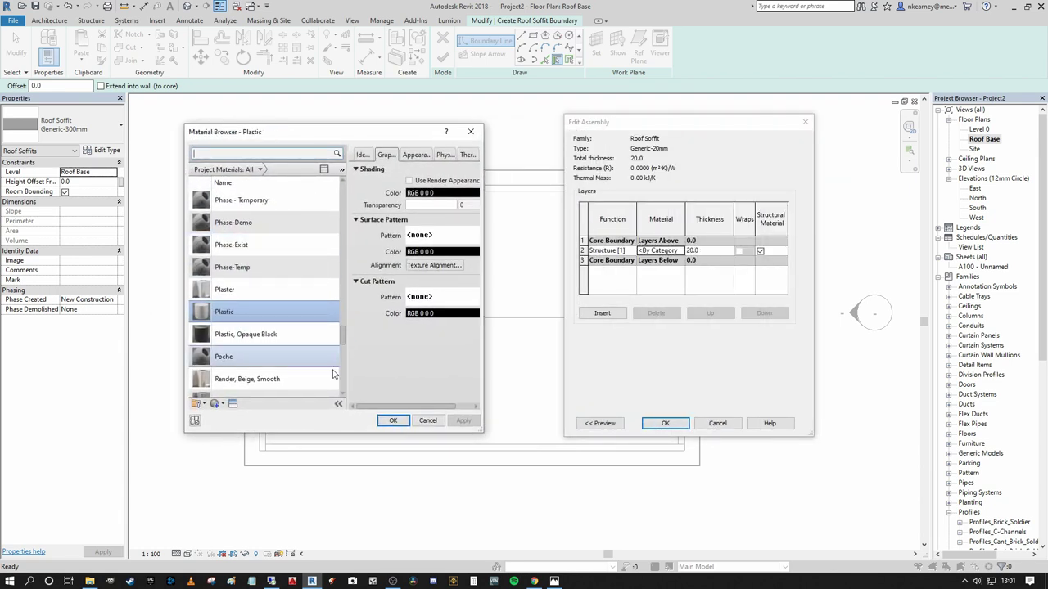
left_click(393, 421)
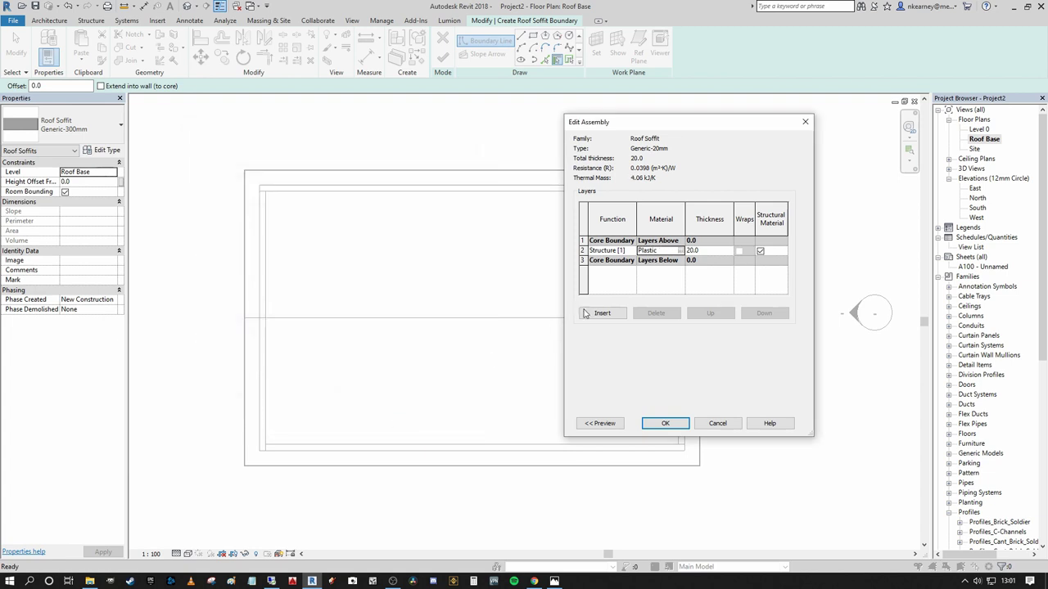
left_click(676, 426)
left_click(686, 424)
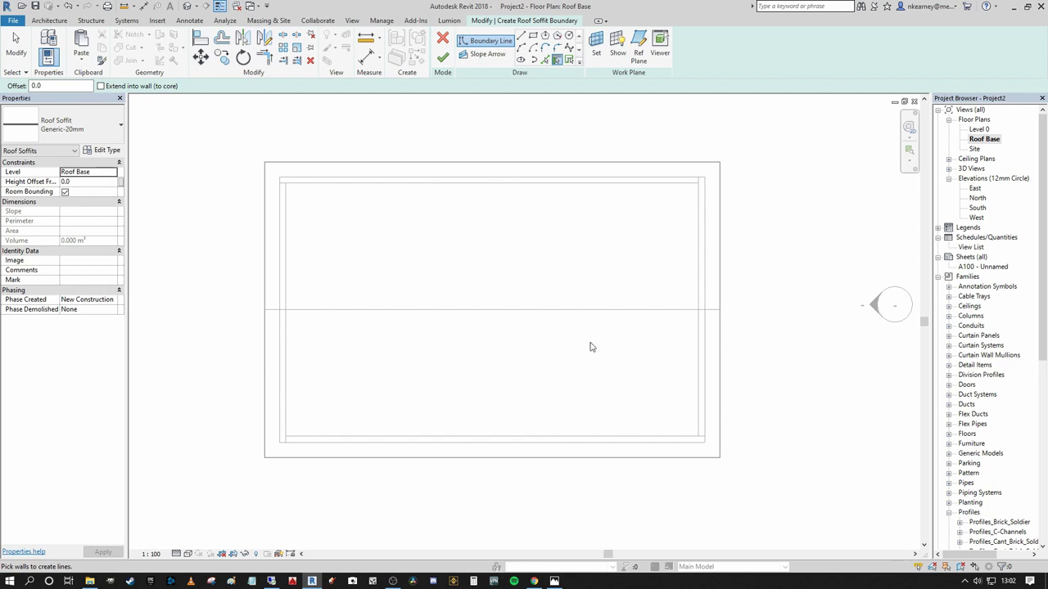
- Create the soffit boundary by picking the roof outline and the whole chain of exterior walls
left_click(569, 62)
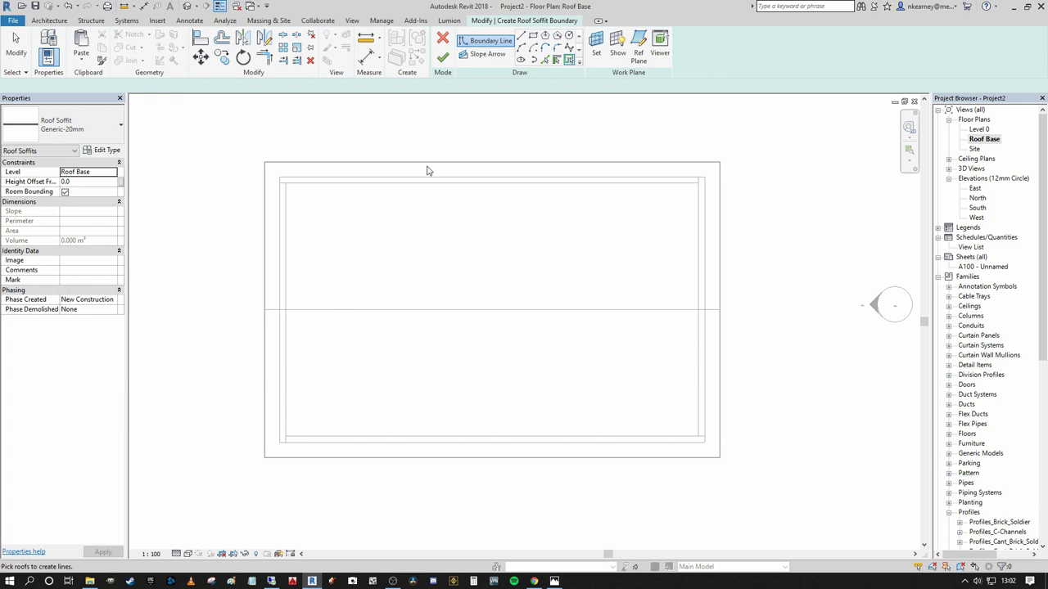
left_click(323, 312)
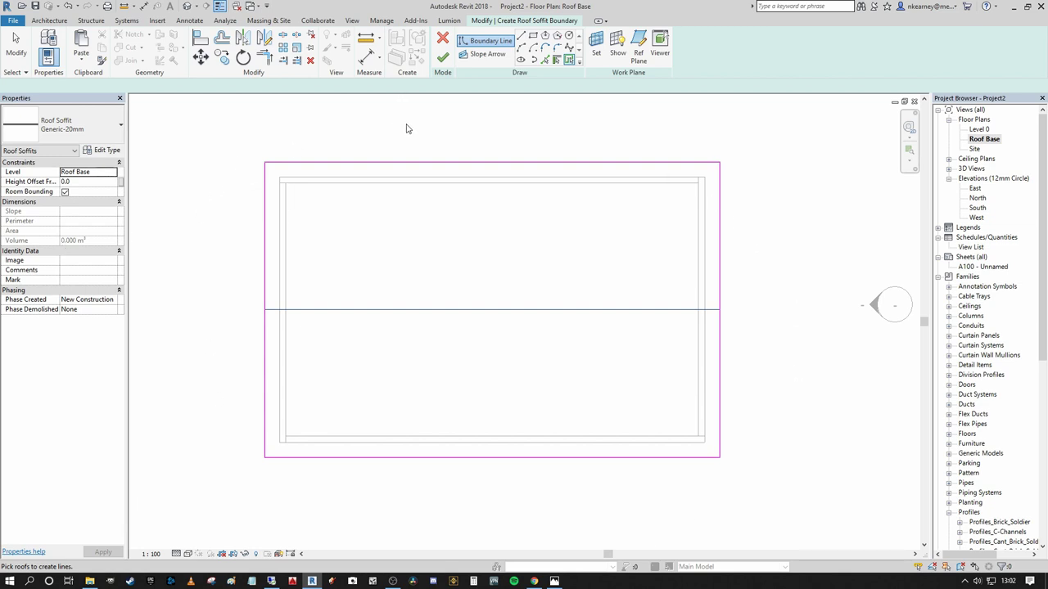
left_click(557, 62)
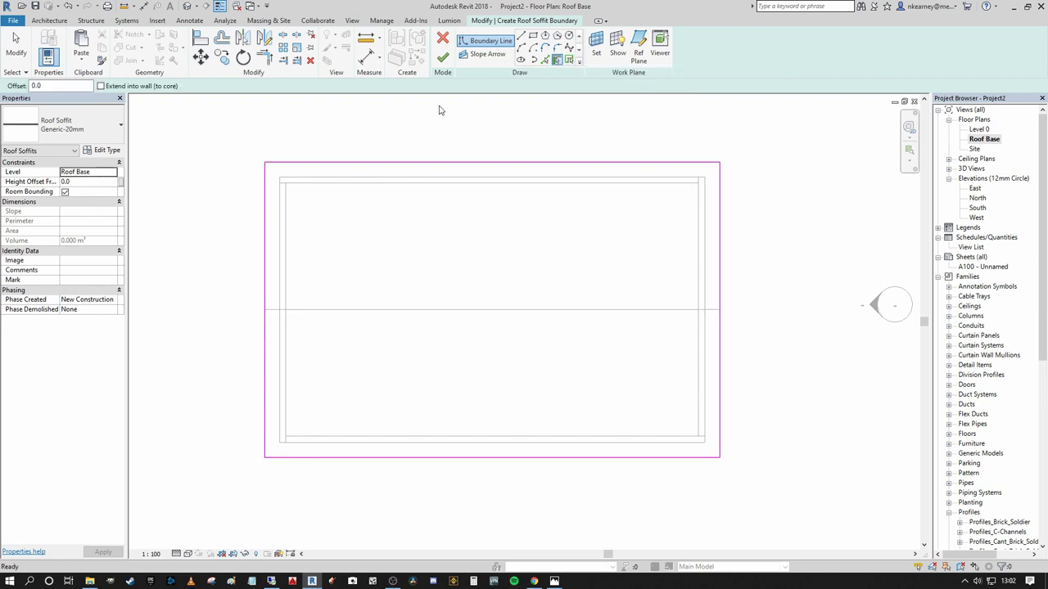
key("Tab")
left_click(334, 183)
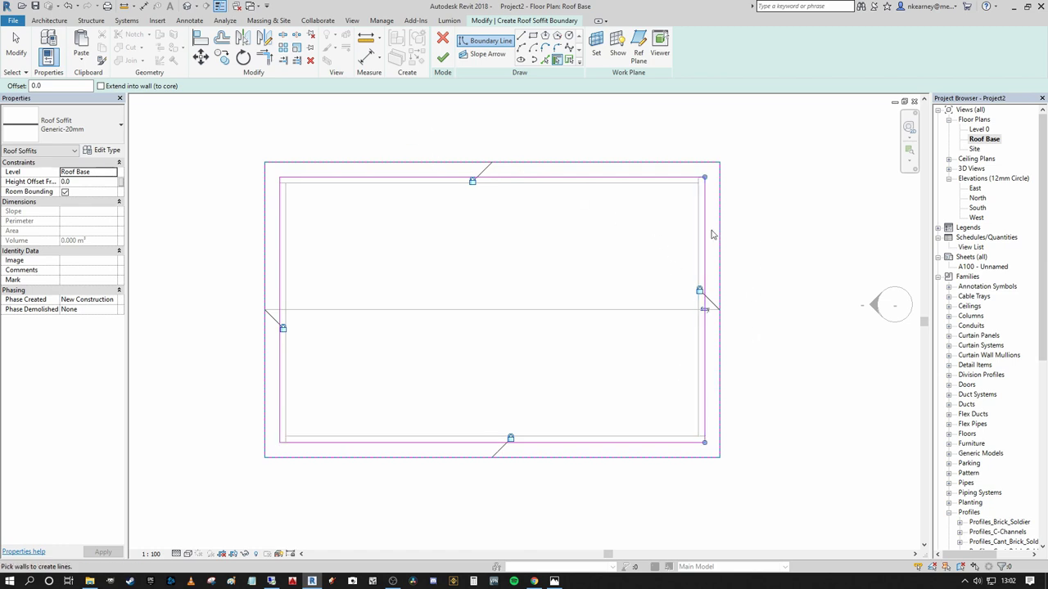
- Examine the flip control on the gable wall's soffit boundary line to see which wall face it follows
scroll(706, 309, "up", 5)
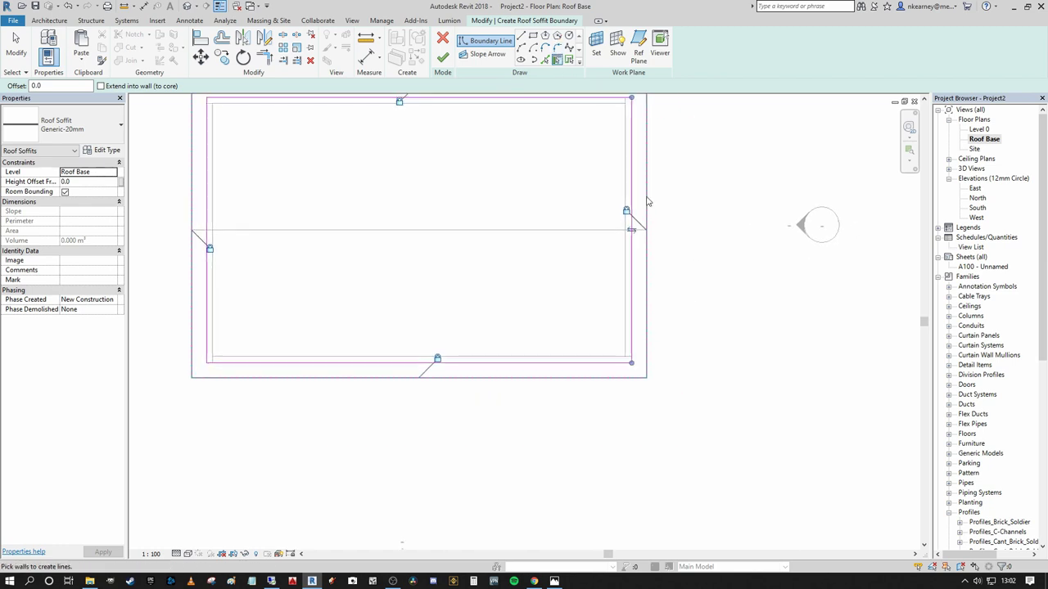
scroll(618, 250, "down", 3)
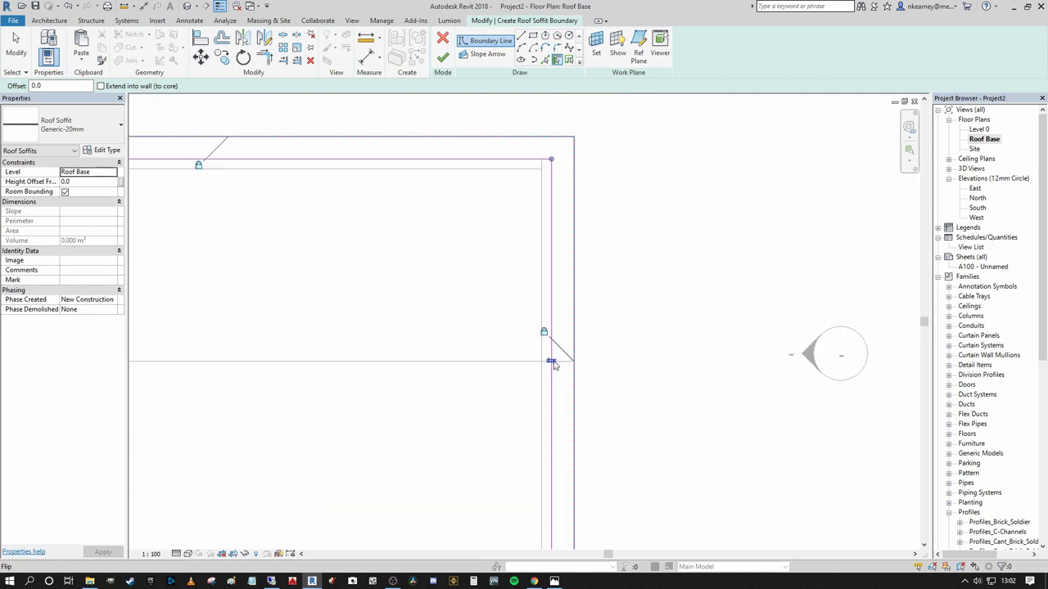
scroll(602, 293, "up", 3)
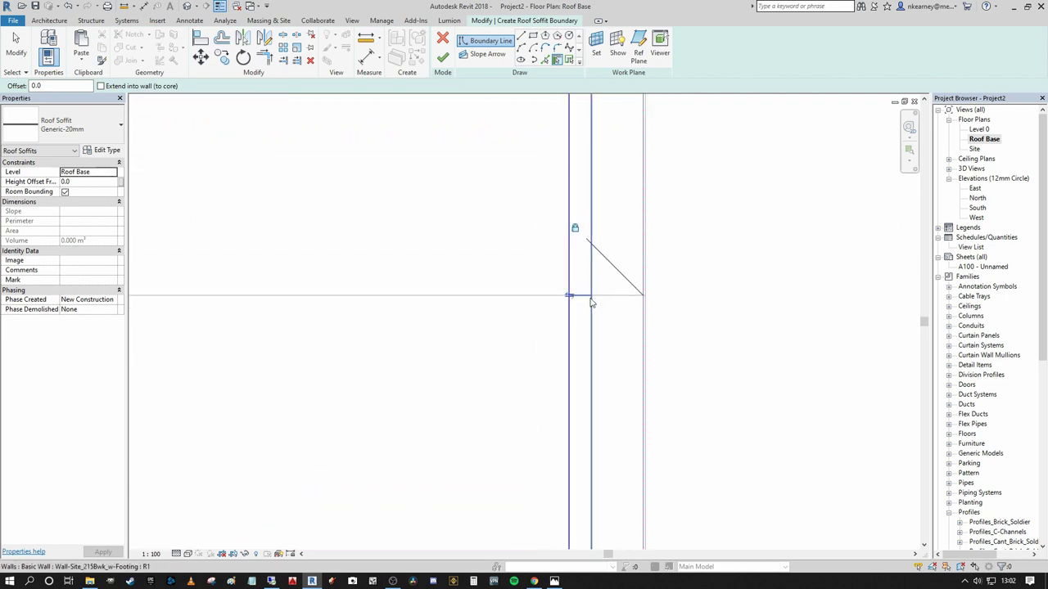
scroll(547, 270, "up", 2)
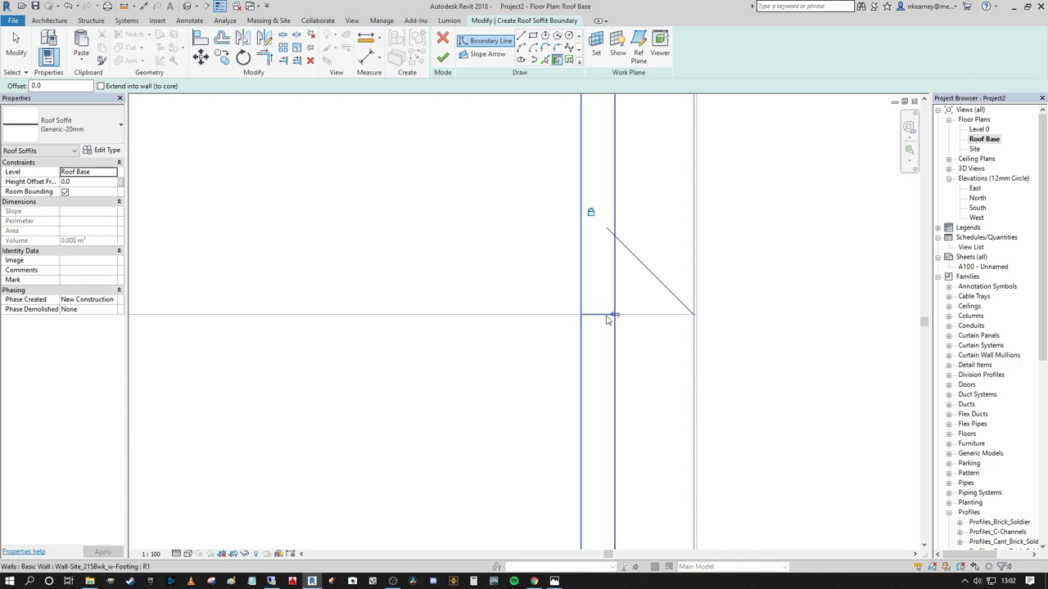
scroll(610, 313, "down", 4)
scroll(624, 271, "up", 1)
middle_click_drag(534, 214, 574, 212)
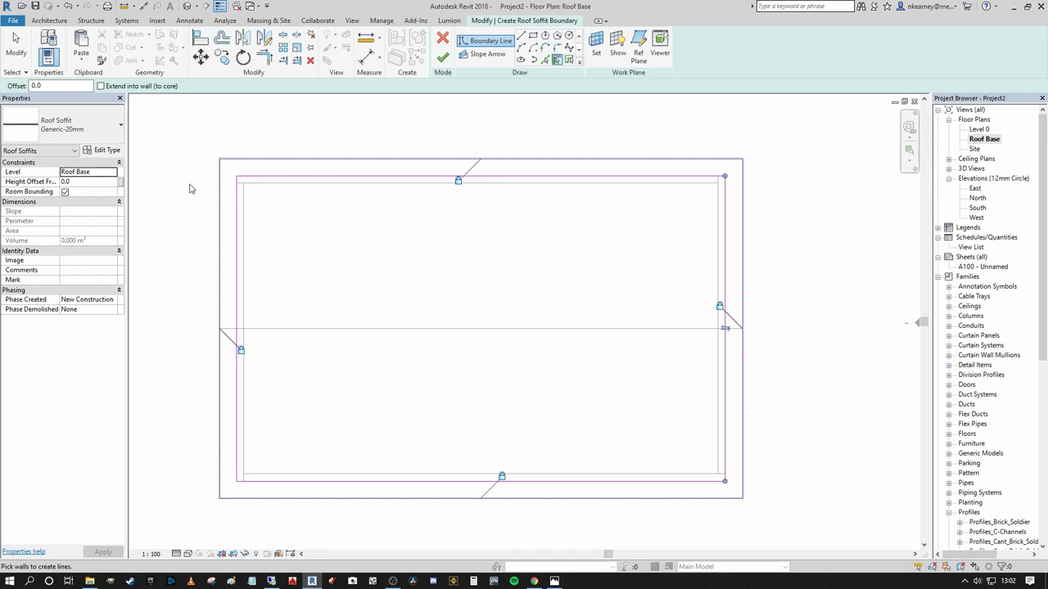
- Finish the soffit sketch and select the new soffit in the 3D view, looking at the gable end
left_click(442, 58)
scroll(347, 156, "down", 3)
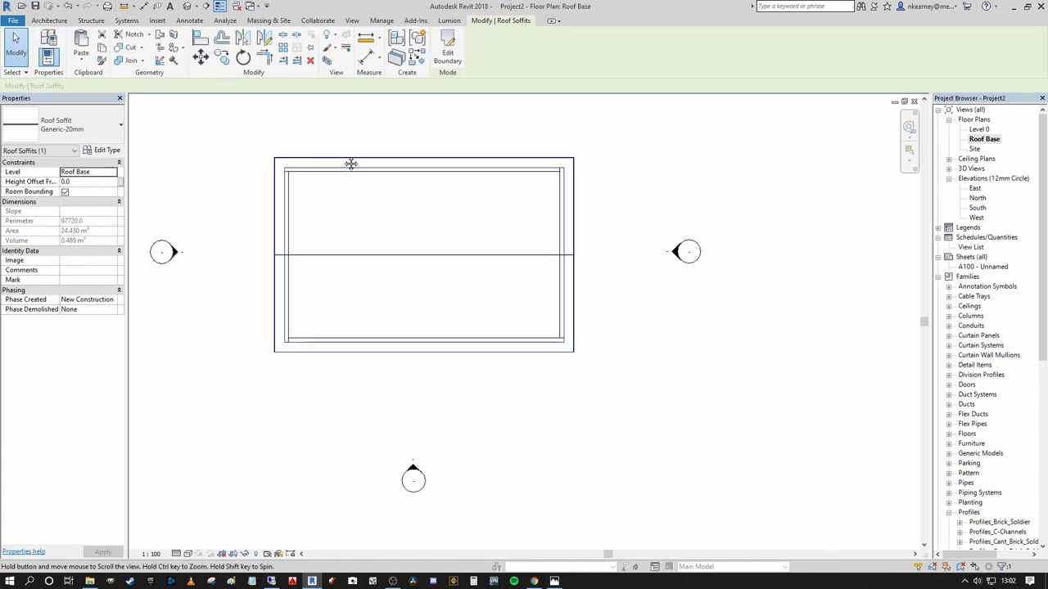
left_click(187, 6)
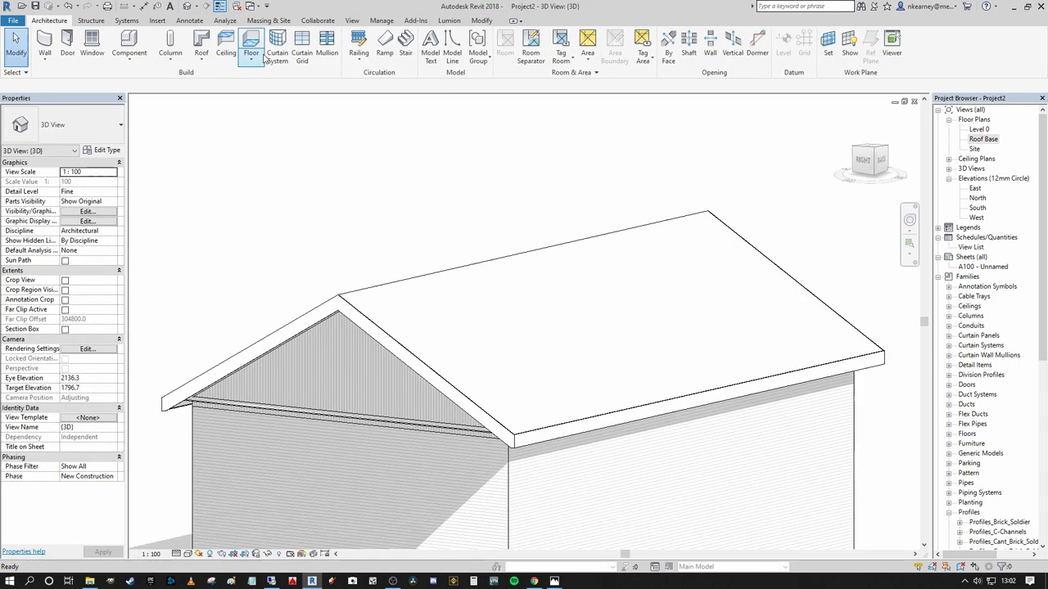
left_click(558, 335)
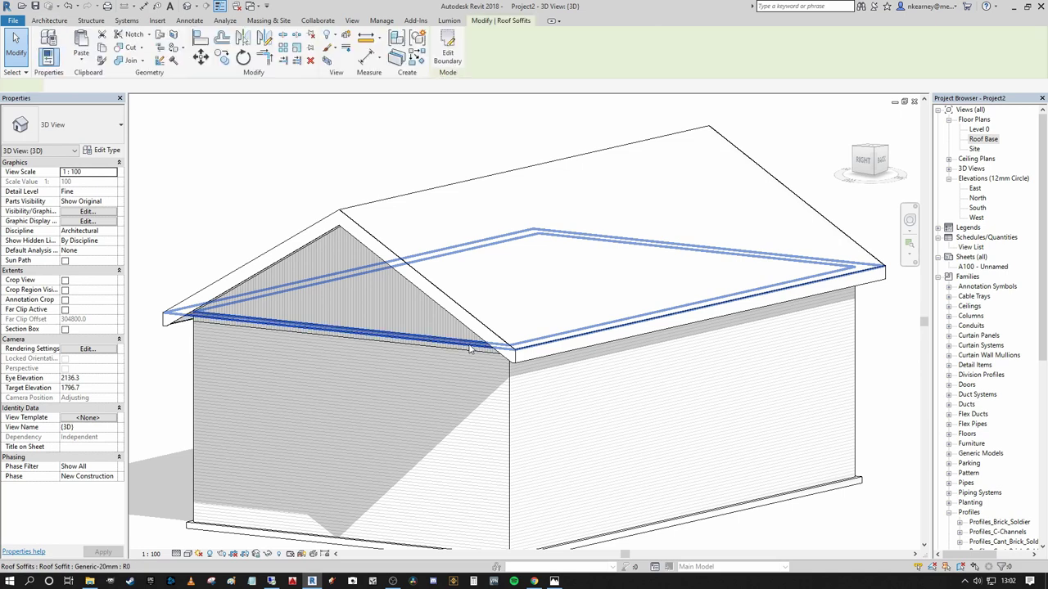
mouse_move(557, 336)
middle_mouse_down("shift")
mouse_move(573, 353)
mouse_move(695, 354)
middle_mouse_up("shift")
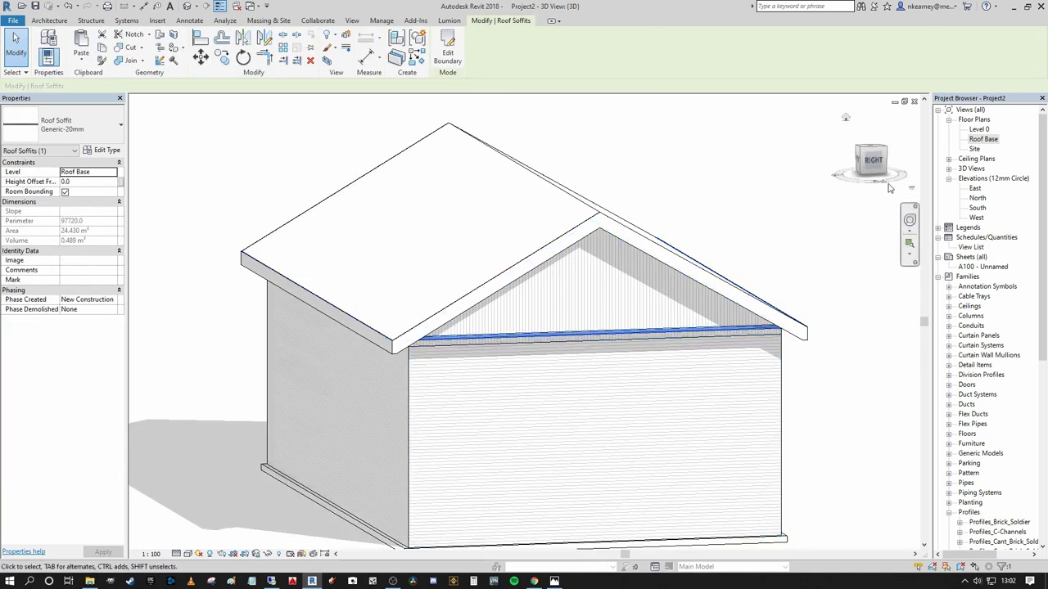
- In the right side view, move the soffit straight down about 560 mm, clear of the fascia's lower edge
left_click(874, 162)
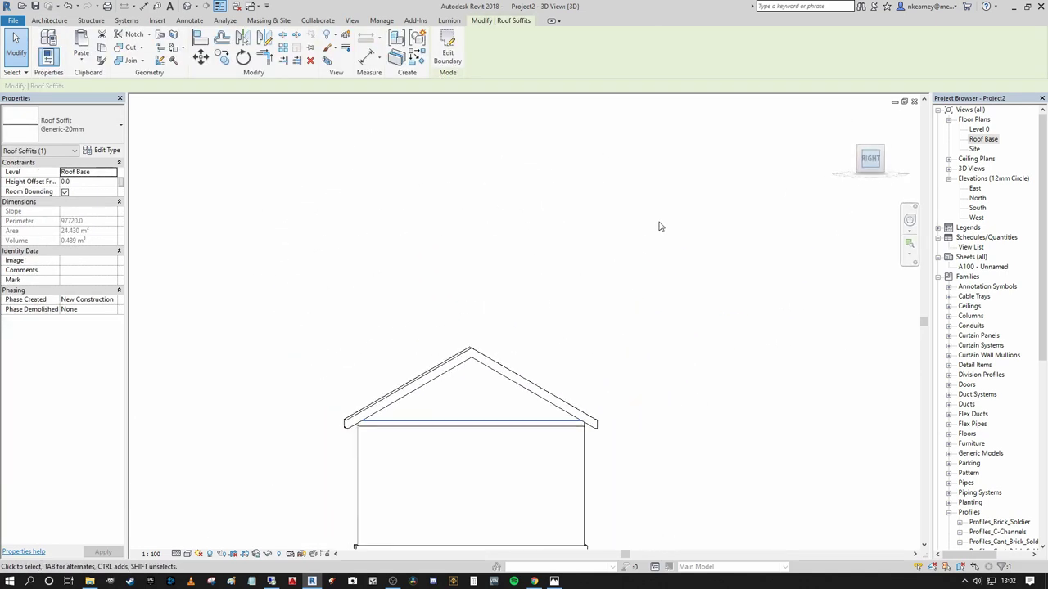
scroll(647, 344, "up", 4)
middle_click_drag(603, 297, 553, 130)
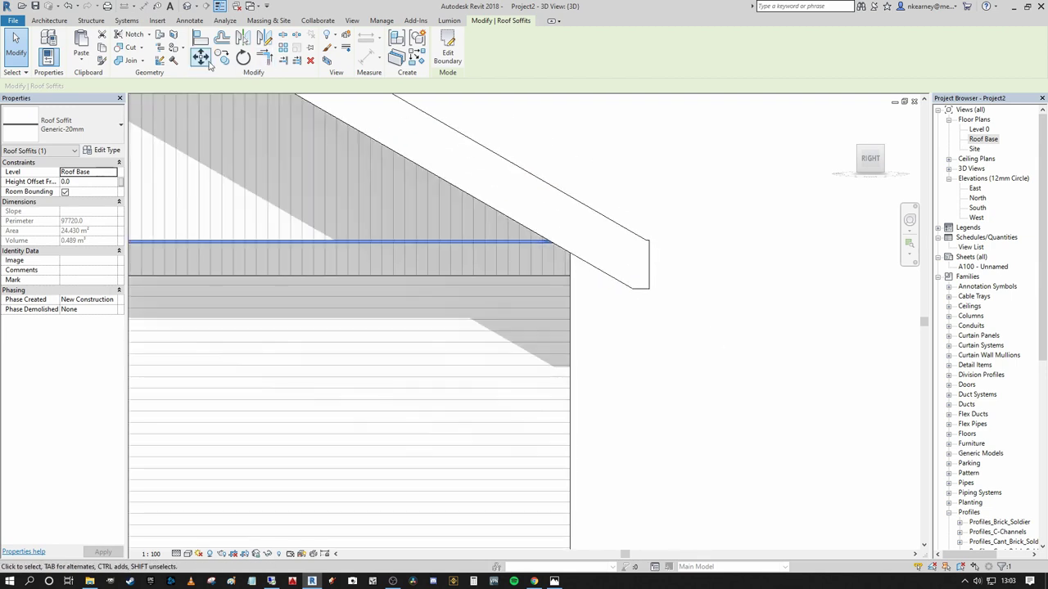
left_click(201, 58)
left_click(650, 251)
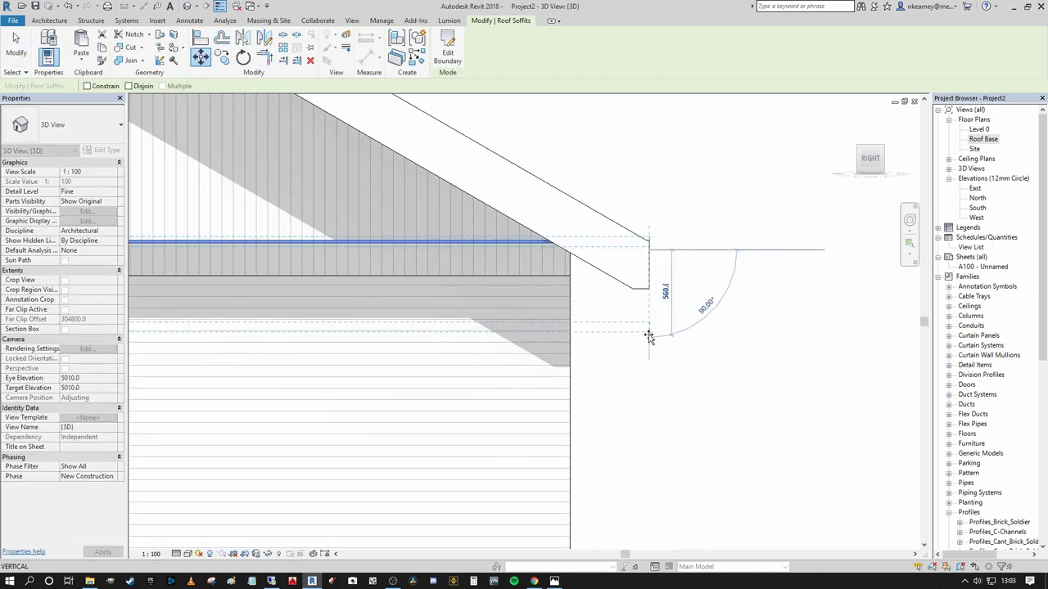
left_click(652, 332)
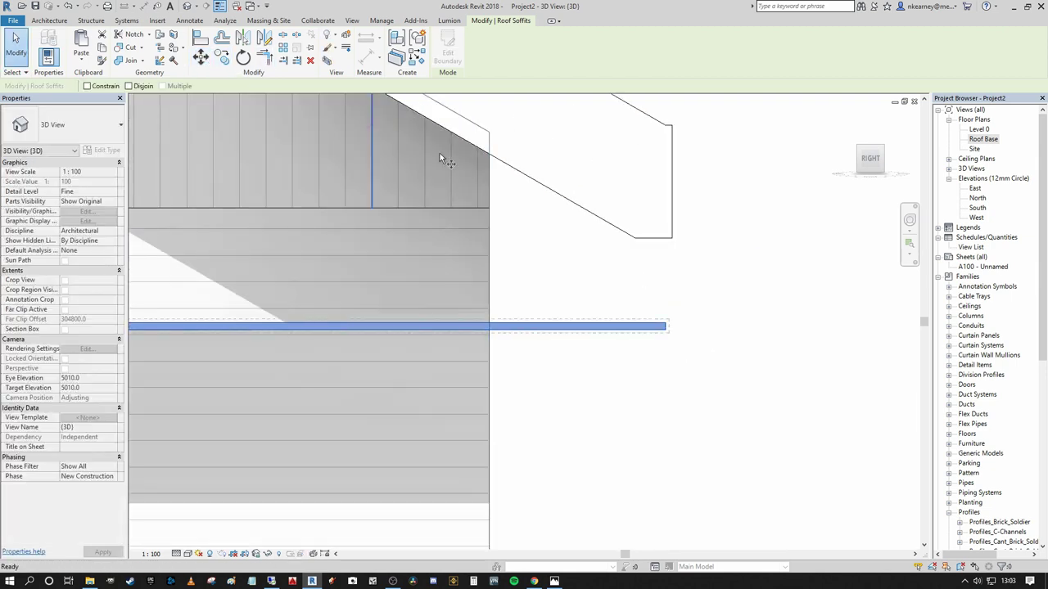
- Move the soffit straight up so its underside aligns with the lower edge of the fascia
key("m")
key("v")
left_click(661, 330)
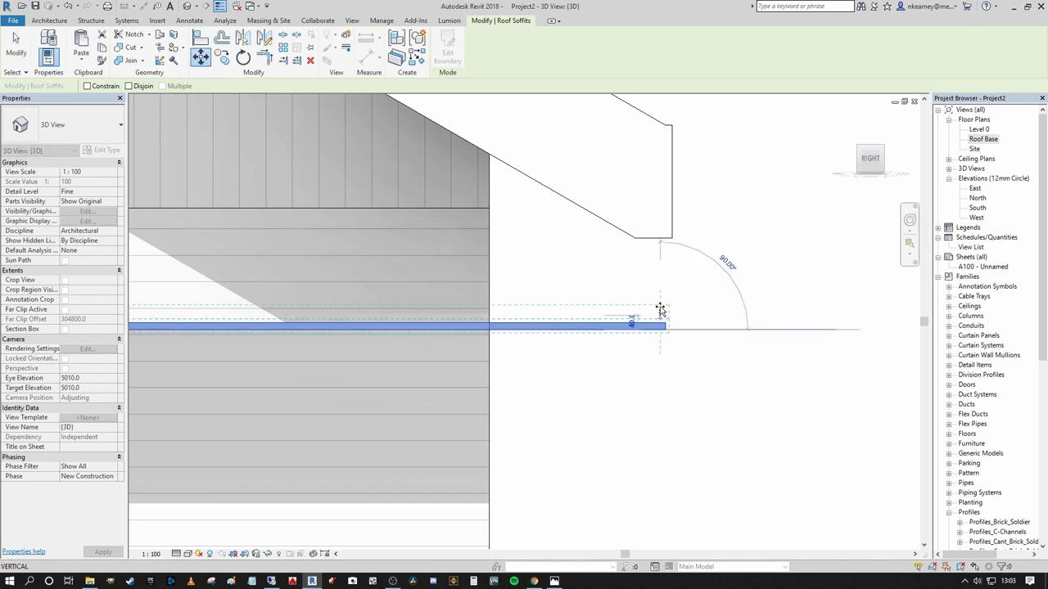
left_click(660, 238)
scroll(458, 278, "down", 3)
middle_click_drag(538, 274, 638, 288)
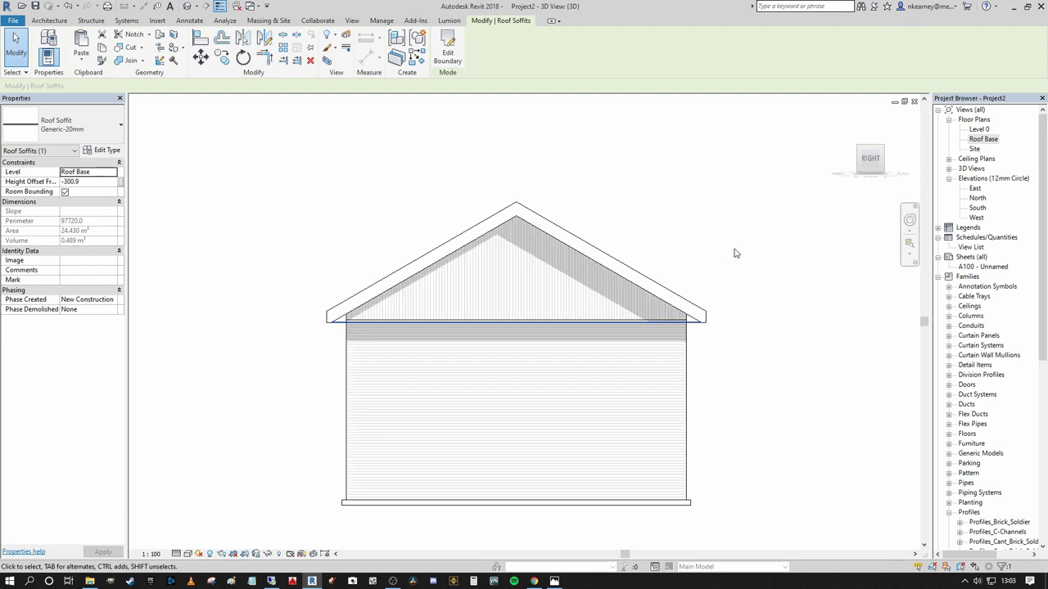
- Examine from below how the level soffit meets the fascia, the walls and the sloping overhang at the gable end
middle_click_drag(753, 262, 651, 327)
scroll(552, 342, "up", 2)
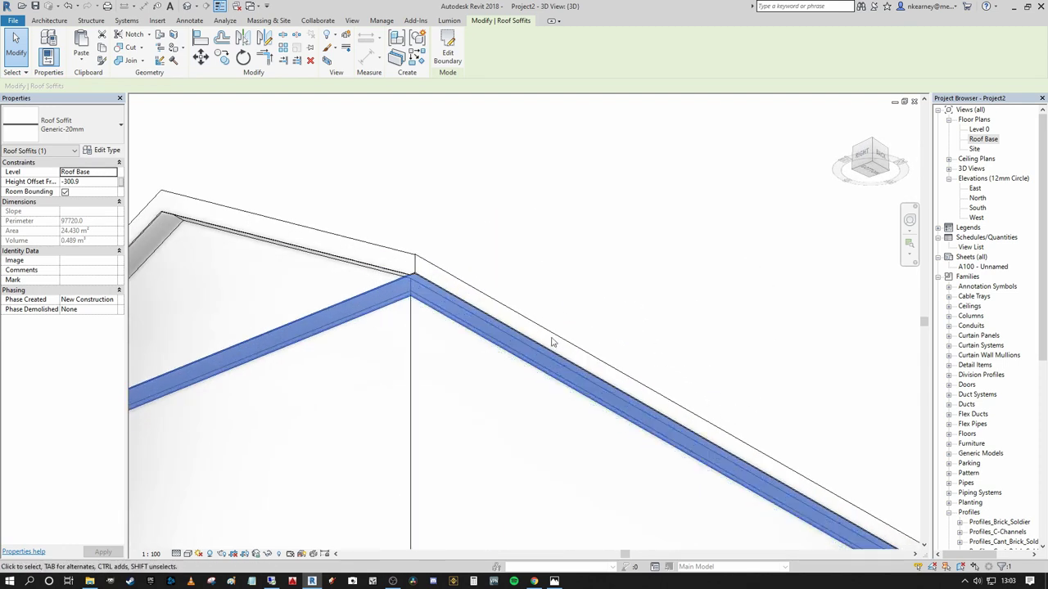
scroll(448, 311, "down", 3)
middle_click_drag(475, 305, 561, 315)
scroll(408, 366, "up", 2)
scroll(407, 366, "up", 1)
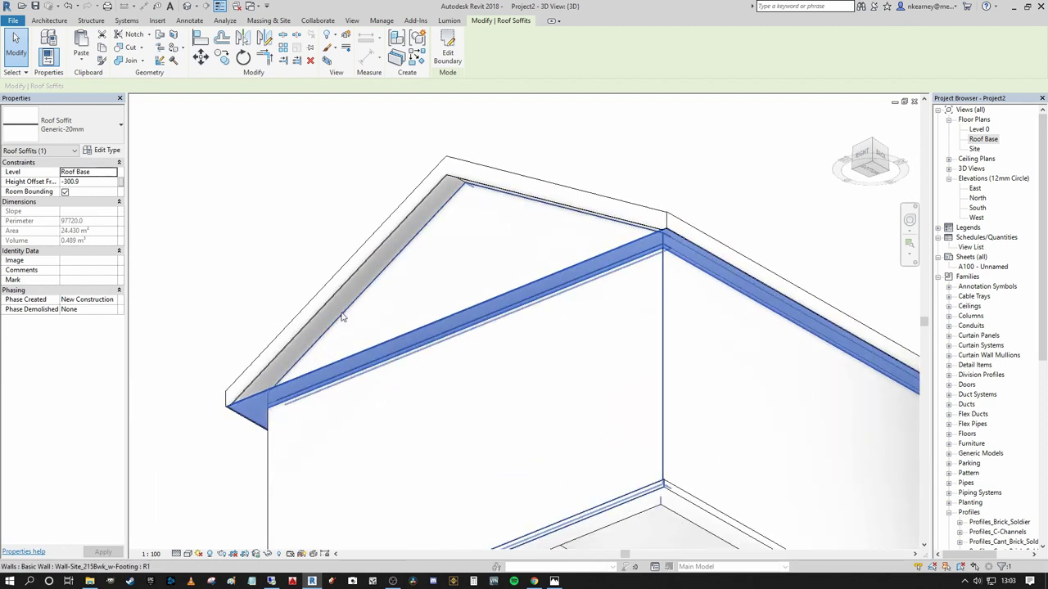
scroll(538, 153, "down", 2)
middle_click_drag(537, 154, 783, 247, "shift")
middle_click_drag(782, 247, 513, 245)
scroll(608, 276, "up", 2)
scroll(642, 356, "up", 2)
scroll(620, 319, "down", 3)
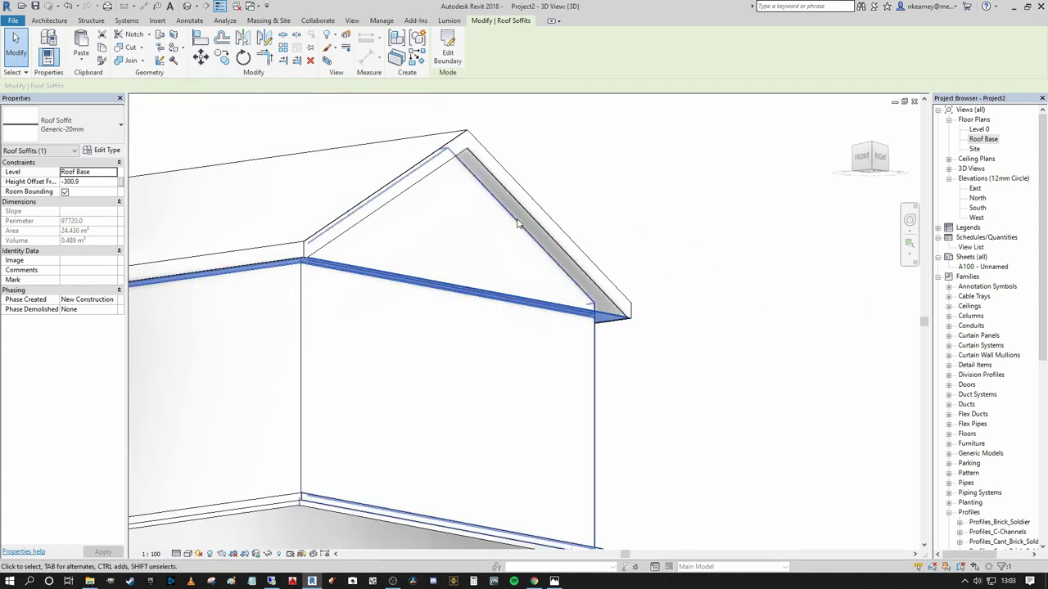
middle_click_drag(617, 185, 744, 265)
scroll(638, 252, "down", 2)
scroll(647, 341, "up", 2)
scroll(654, 334, "down", 3)
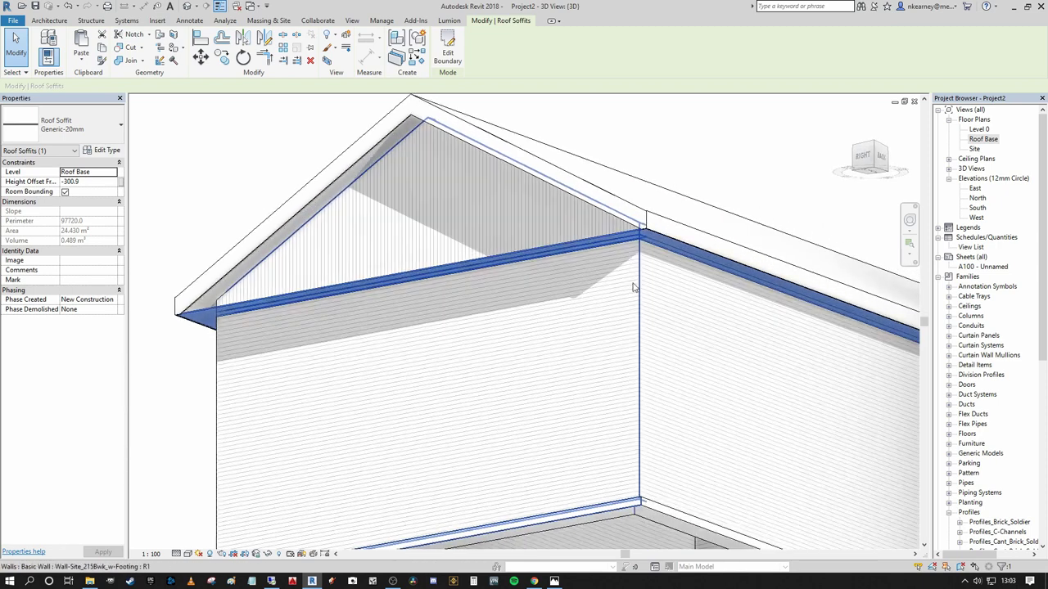
middle_click_drag(631, 285, 644, 264, "shift")
scroll(643, 264, "up", 2)
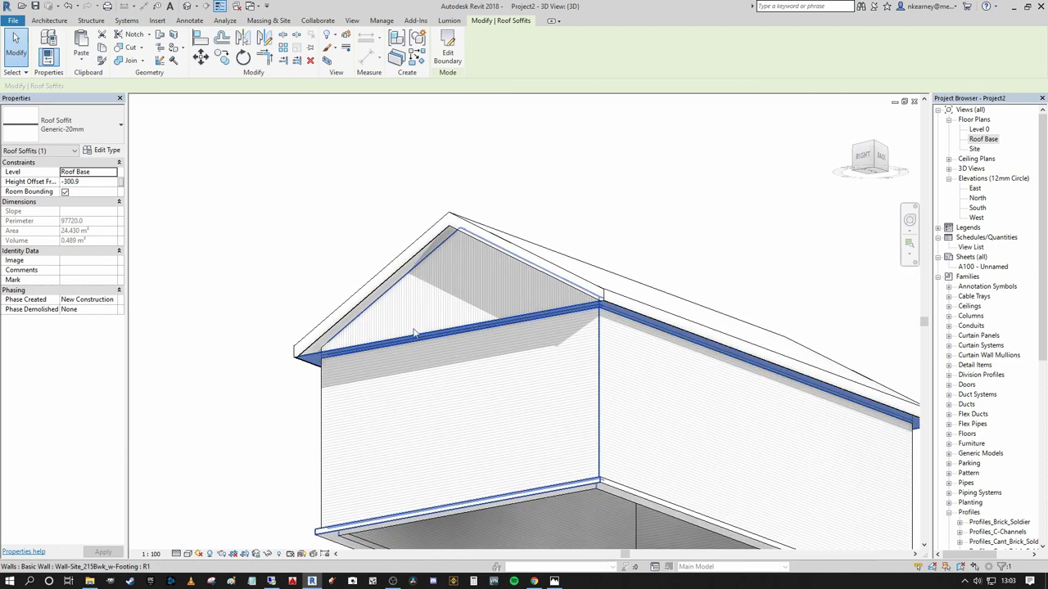
scroll(414, 333, "down", 3)
middle_click_drag(415, 333, 537, 288, "shift")
scroll(538, 288, "up", 3)
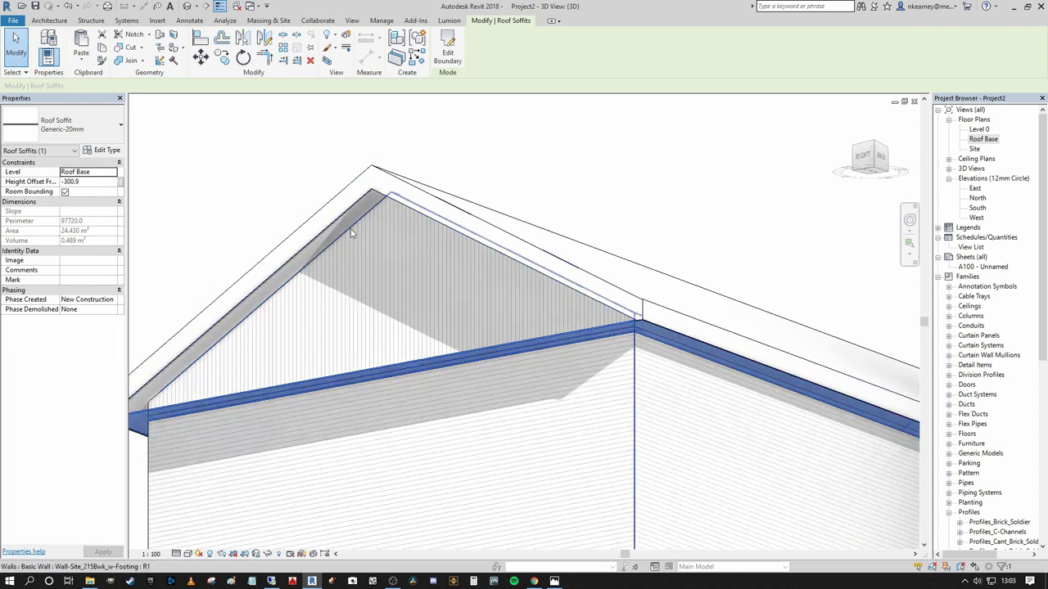
scroll(352, 233, "down", 2)
middle_click_drag(352, 233, 389, 222)
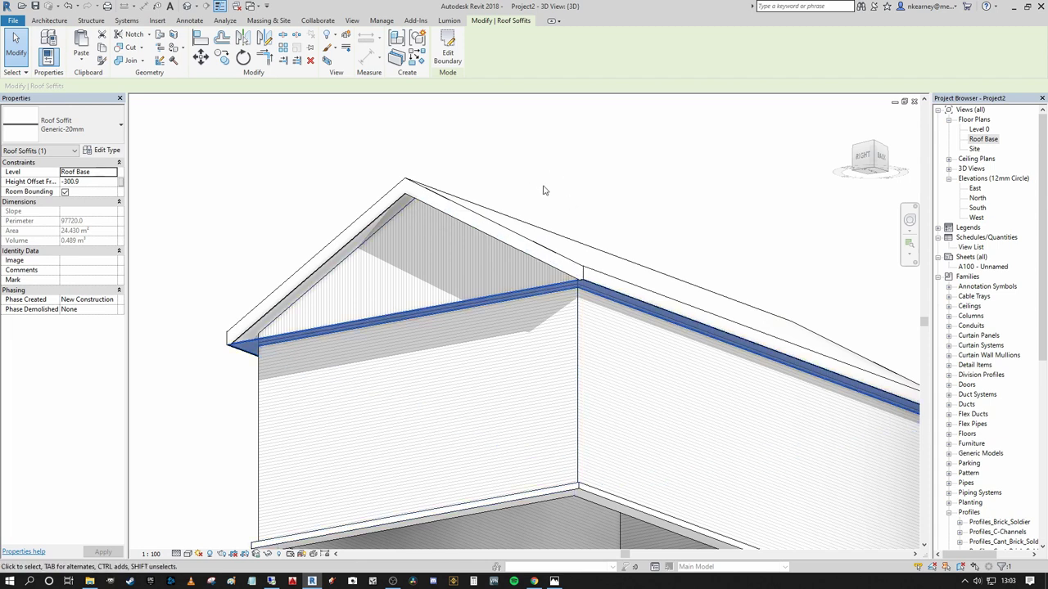
left_click(549, 198)
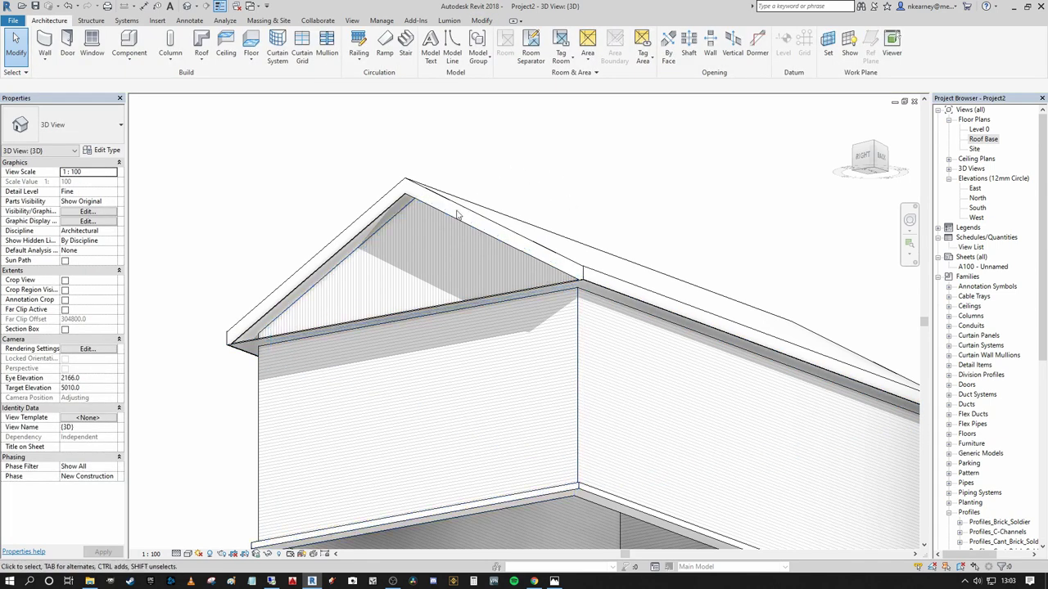
scroll(441, 196, "up", 2)
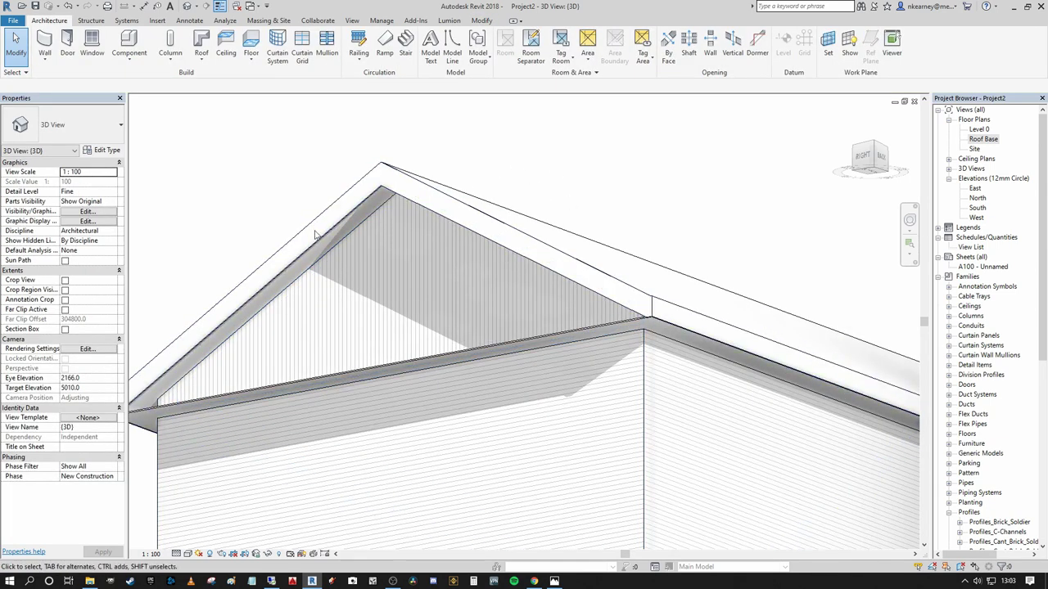
scroll(425, 168, "down", 3)
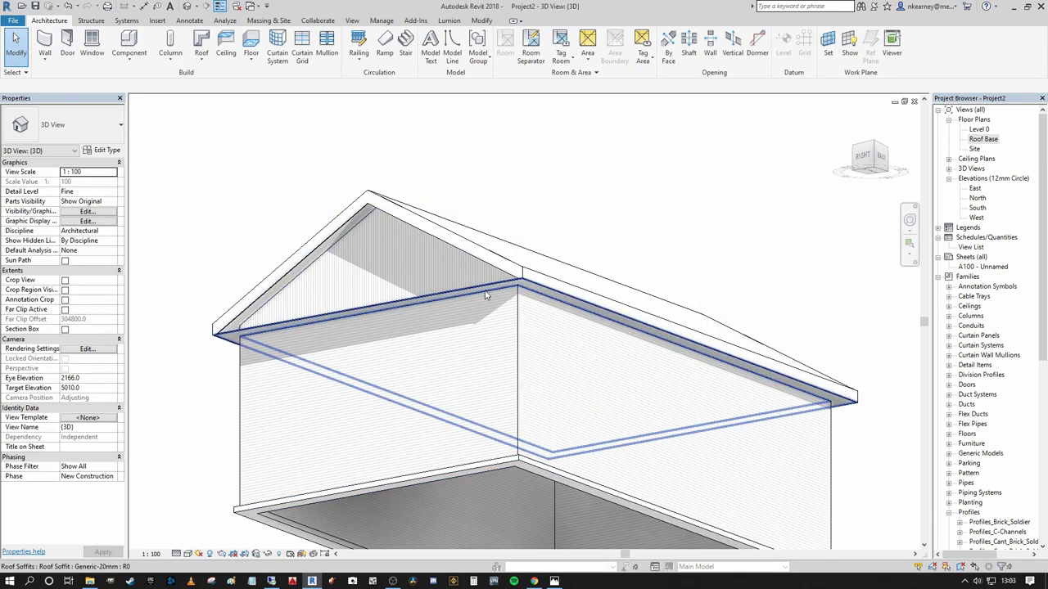
- Edit the soffit's boundary in the Roof Base plan, deleting the outline above the ridge, the upper wall line and both gable wall lines
left_click(517, 287)
middle_click_drag(637, 186, 649, 247)
double_click(983, 139)
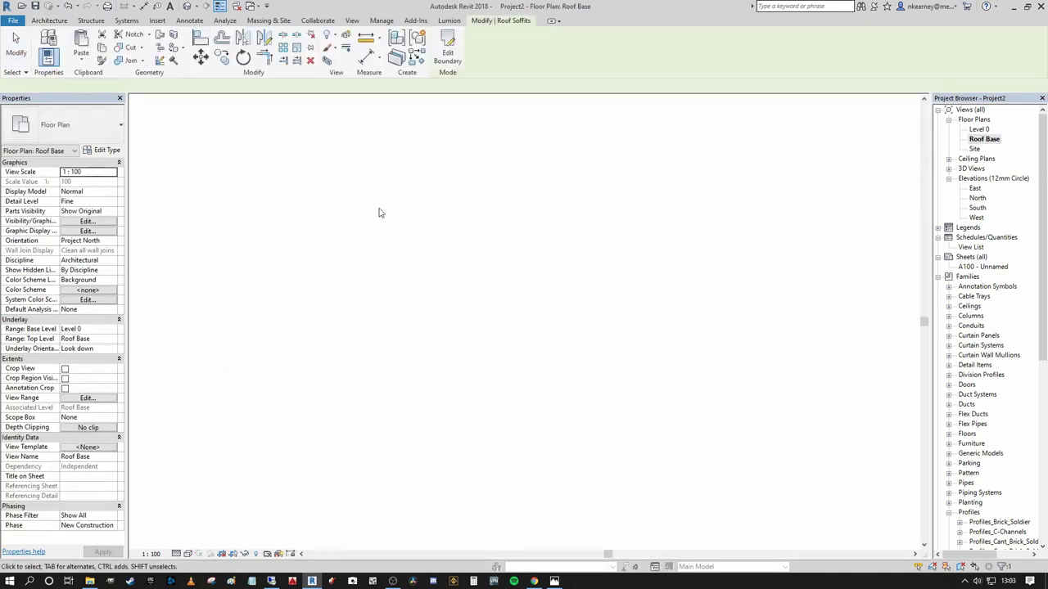
scroll(443, 271, "down", 2)
scroll(433, 283, "up", 3)
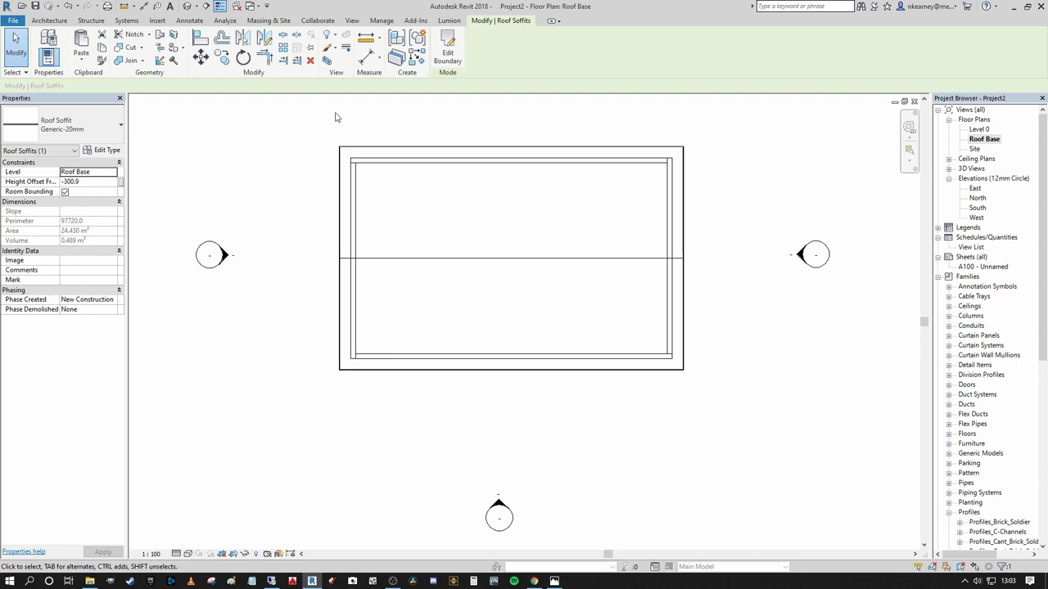
left_click(447, 56)
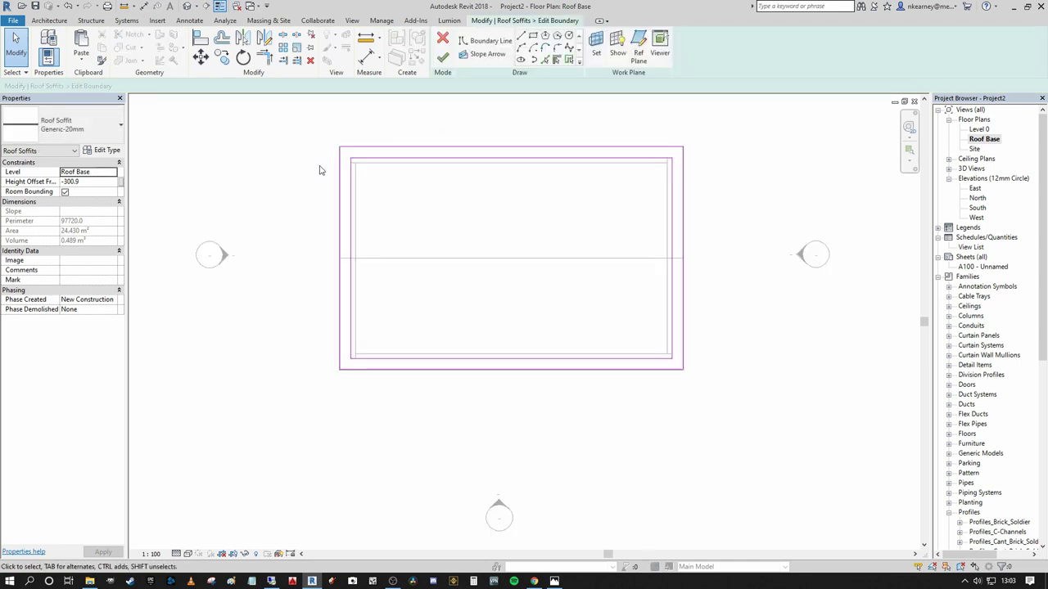
left_click_drag(567, 248, 724, 283)
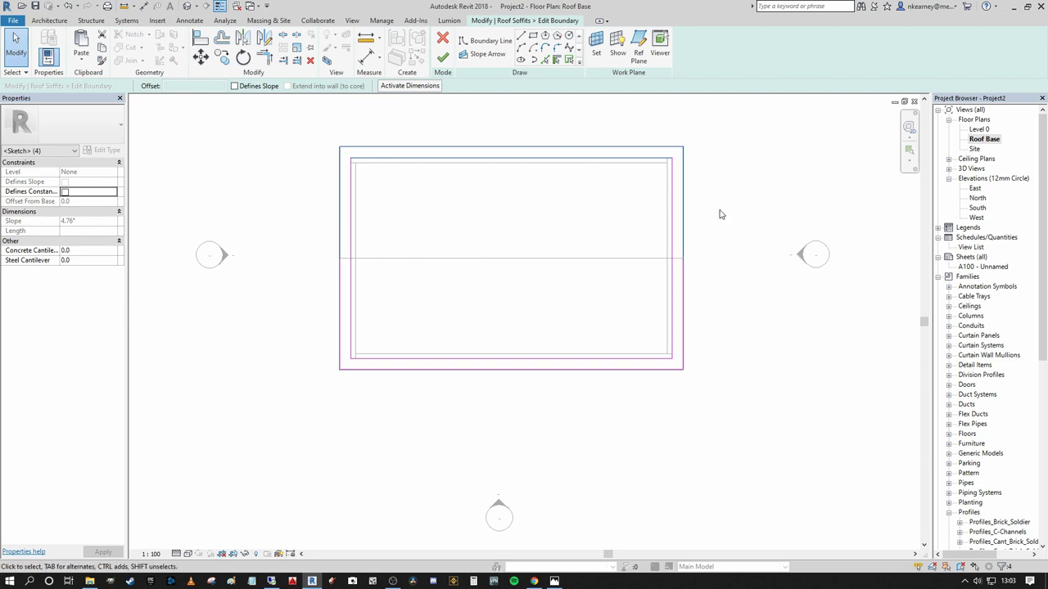
left_click(705, 305)
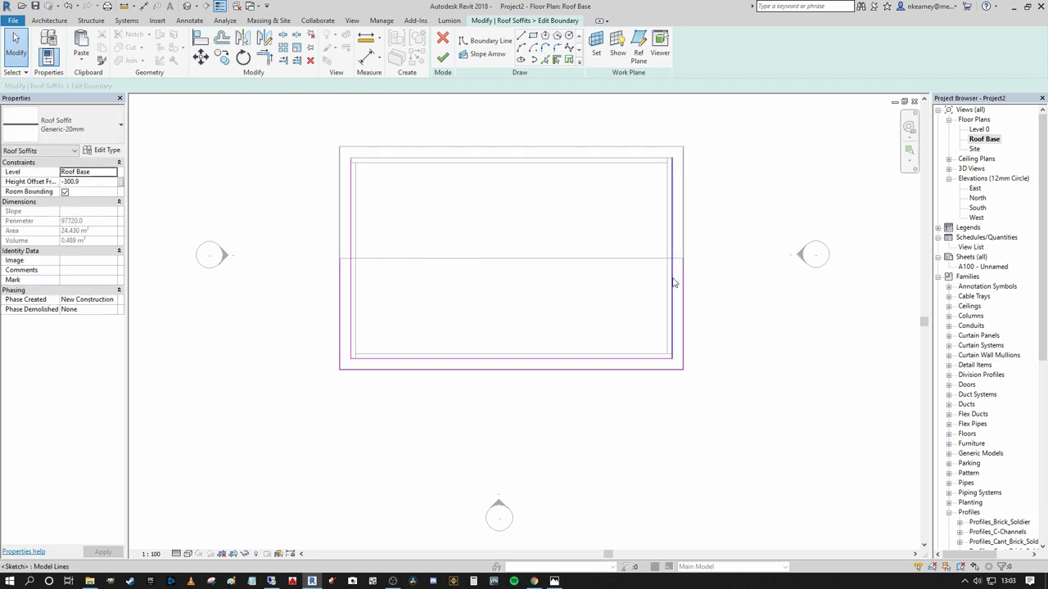
left_click(672, 209)
key("Delete")
left_click(352, 285)
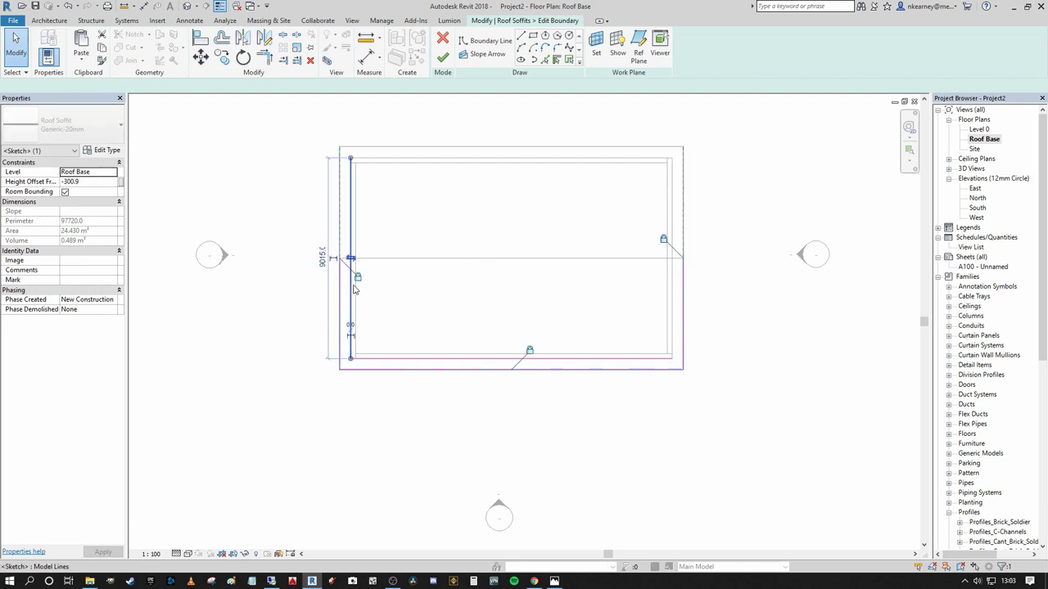
key("Delete")
- Trim the remaining wall line and roof outline into a closed strip along the lower eaves and finish the soffit sketch
scroll(431, 277, "down", 2)
middle_click_drag(431, 217, 437, 196)
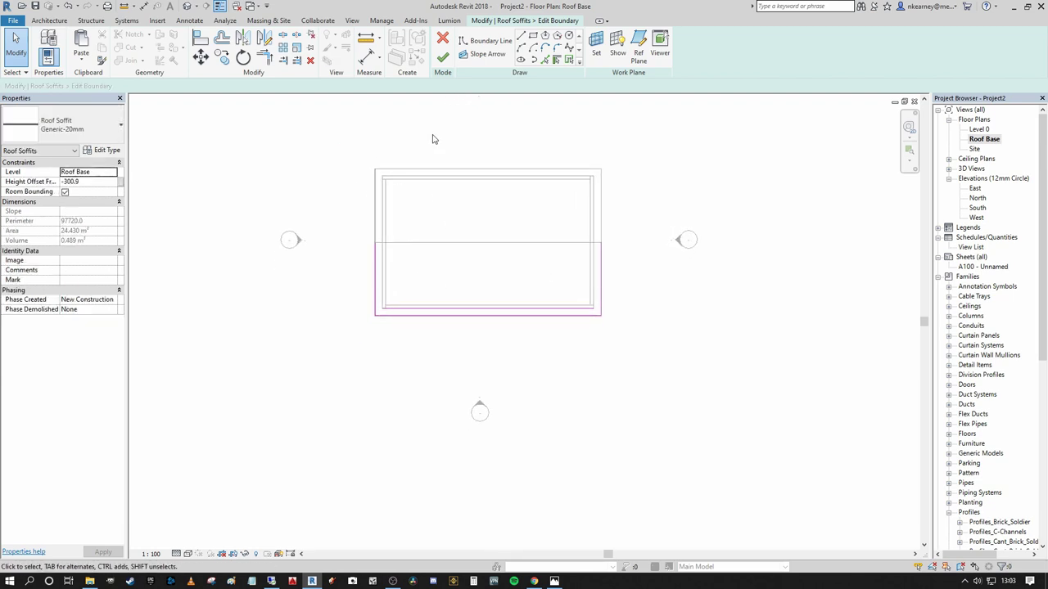
scroll(548, 281, "up", 3)
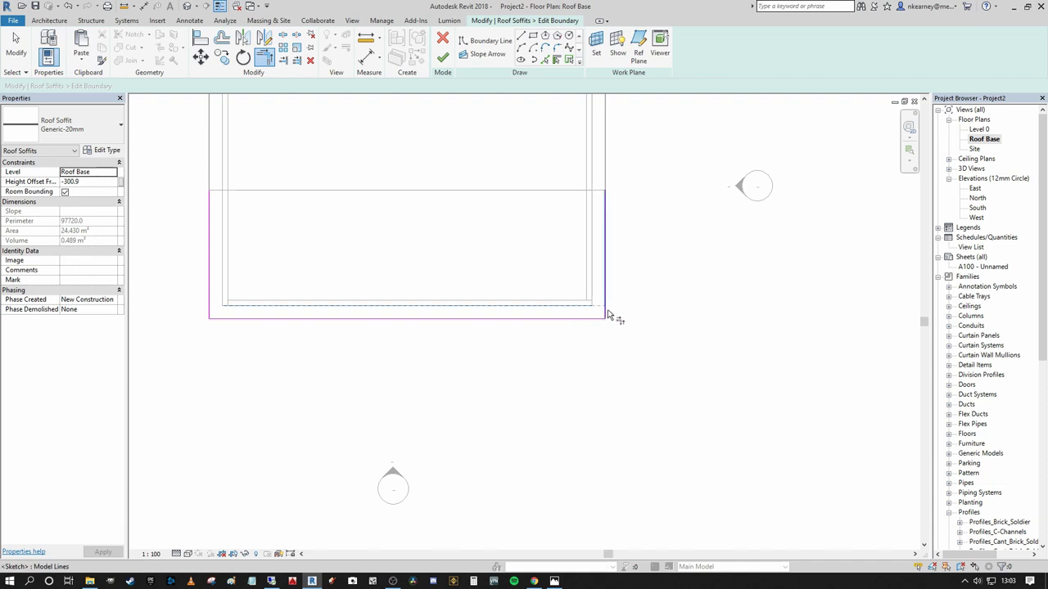
scroll(509, 307, "up", 1)
left_click(502, 306)
middle_click_drag(206, 305, 471, 285)
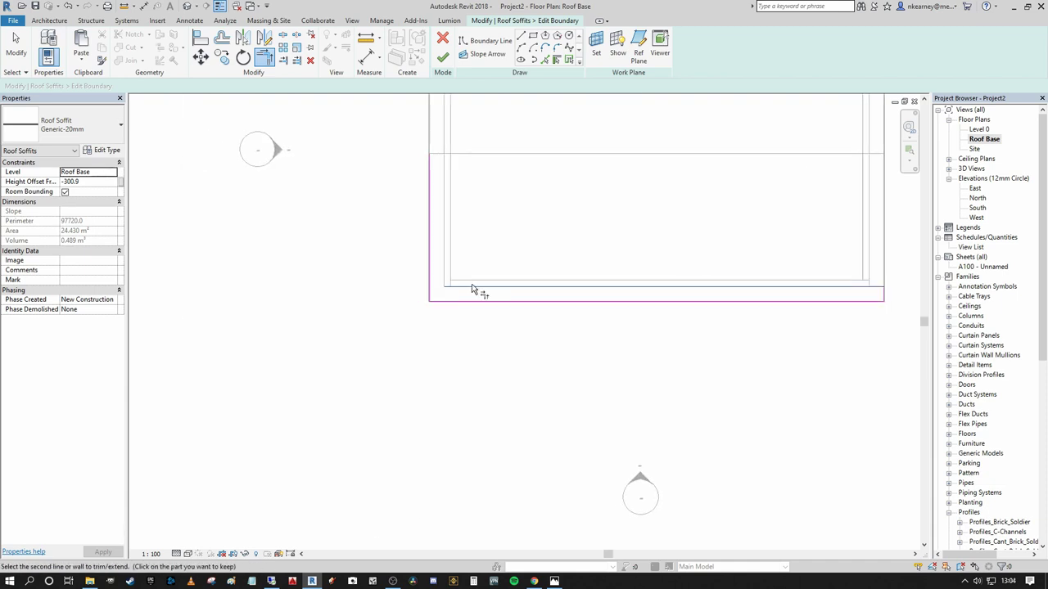
left_click(428, 293)
scroll(442, 297, "down", 4)
middle_click_drag(456, 339, 428, 374)
scroll(465, 176, "up", 4)
middle_click_drag(539, 175, 470, 176)
scroll(475, 170, "down", 1)
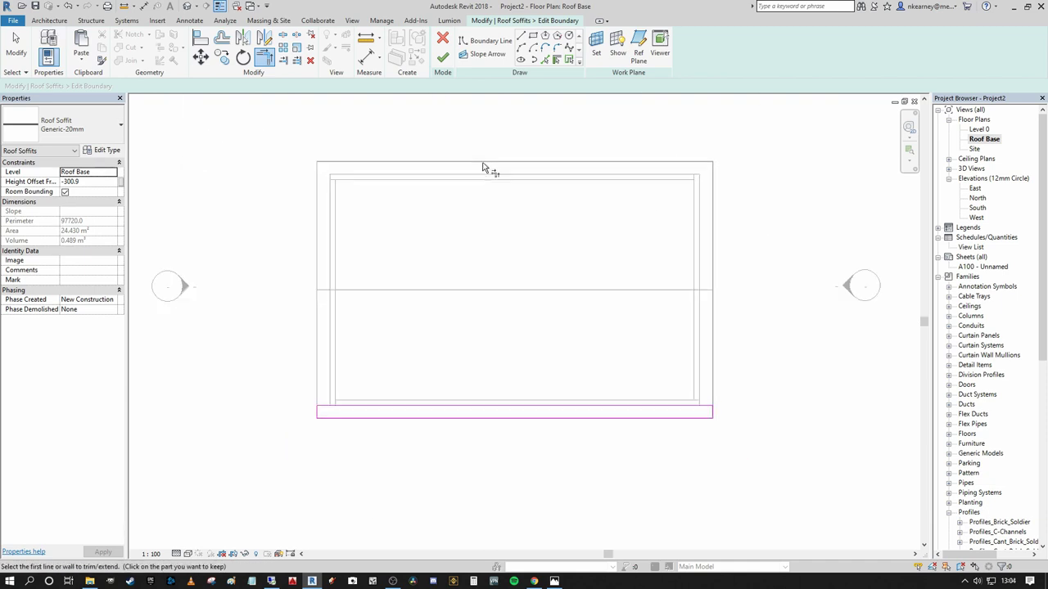
scroll(491, 164, "down", 2)
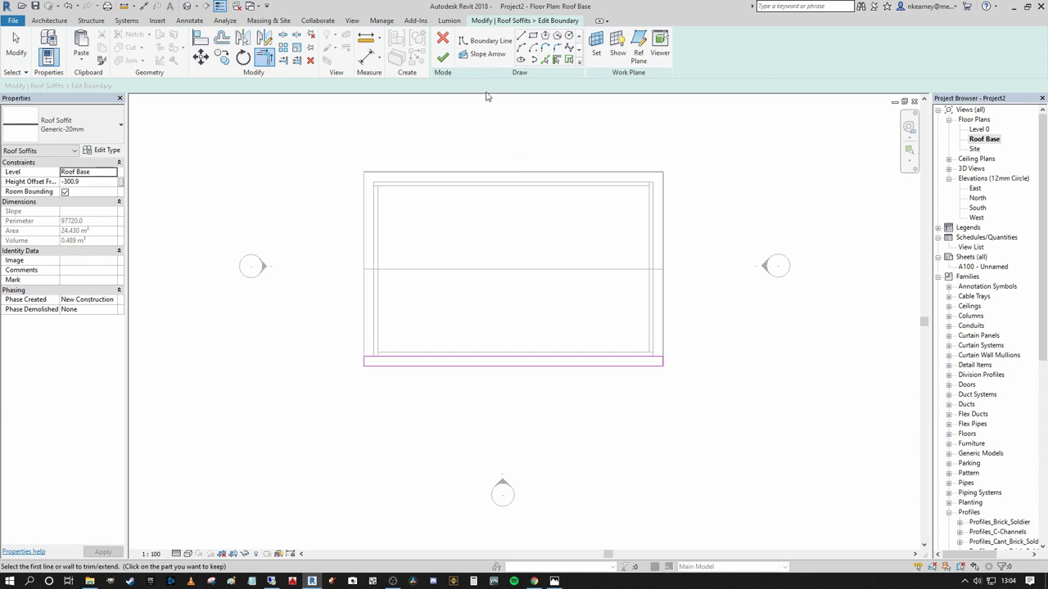
left_click(443, 58)
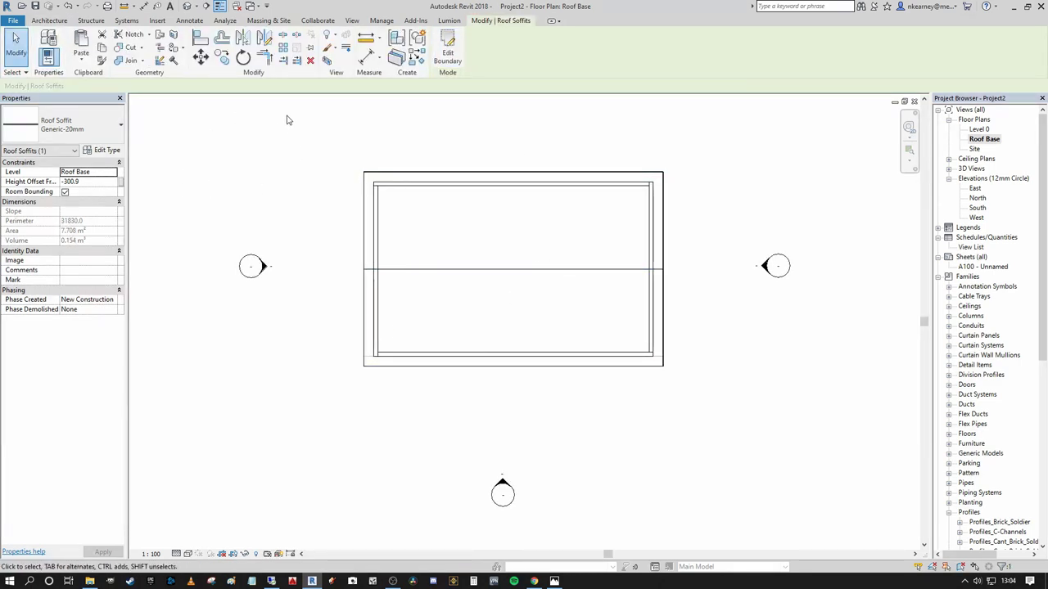
- Mirror a copy of the eaves soffit about the roof's ridge line
key("m")
key("m")
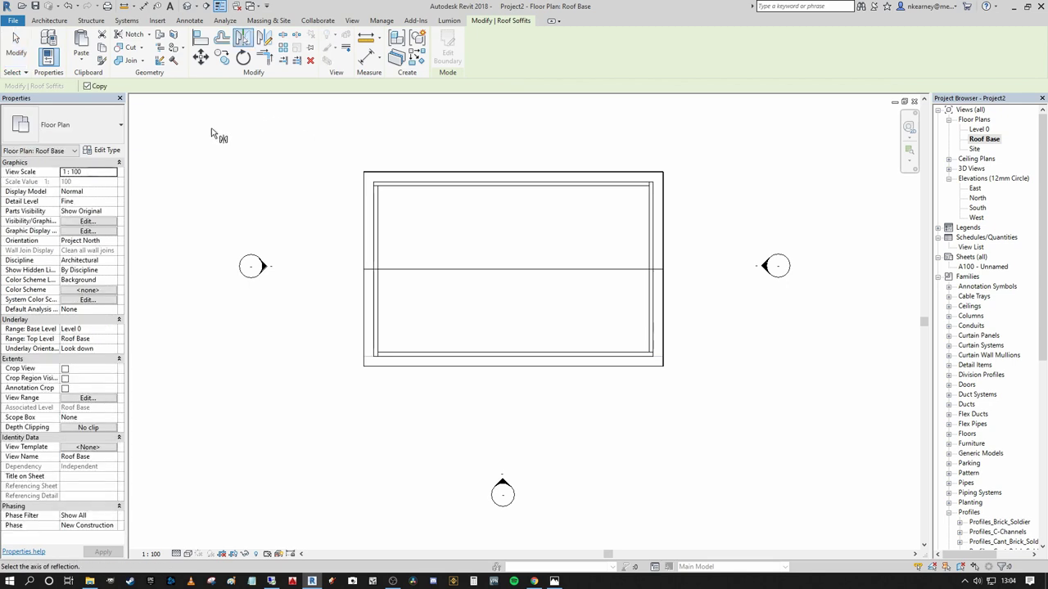
left_click(437, 273)
scroll(410, 240, "up", 1)
- Examine the eaves soffits and the underside of the gable overhang in the 3D view
left_click(188, 6)
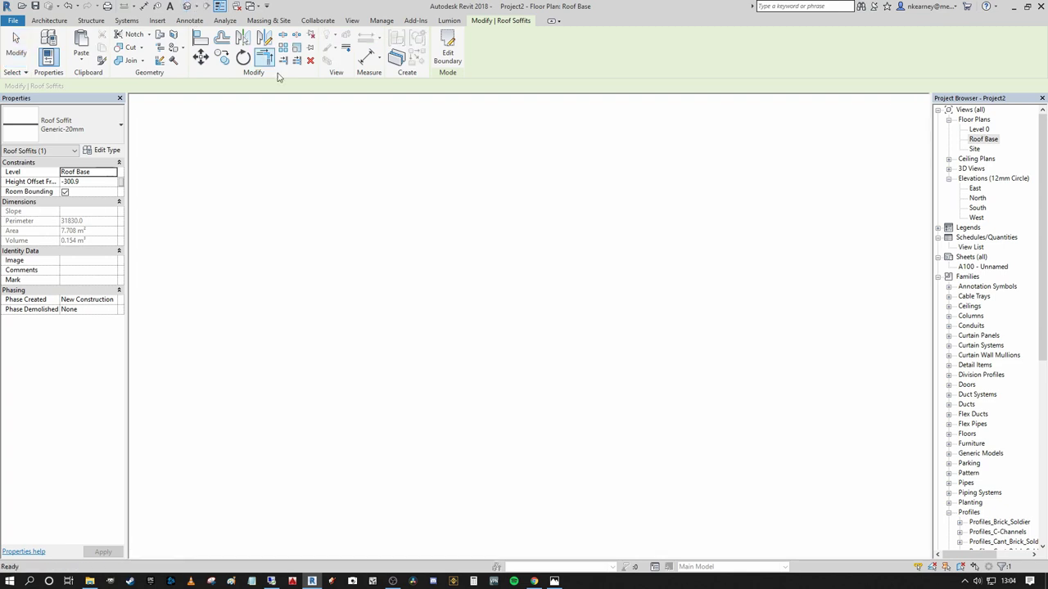
scroll(222, 413, "up", 4)
left_click(260, 361)
middle_click_drag(474, 380, 361, 356)
scroll(709, 226, "up", 1)
scroll(698, 230, "down", 3)
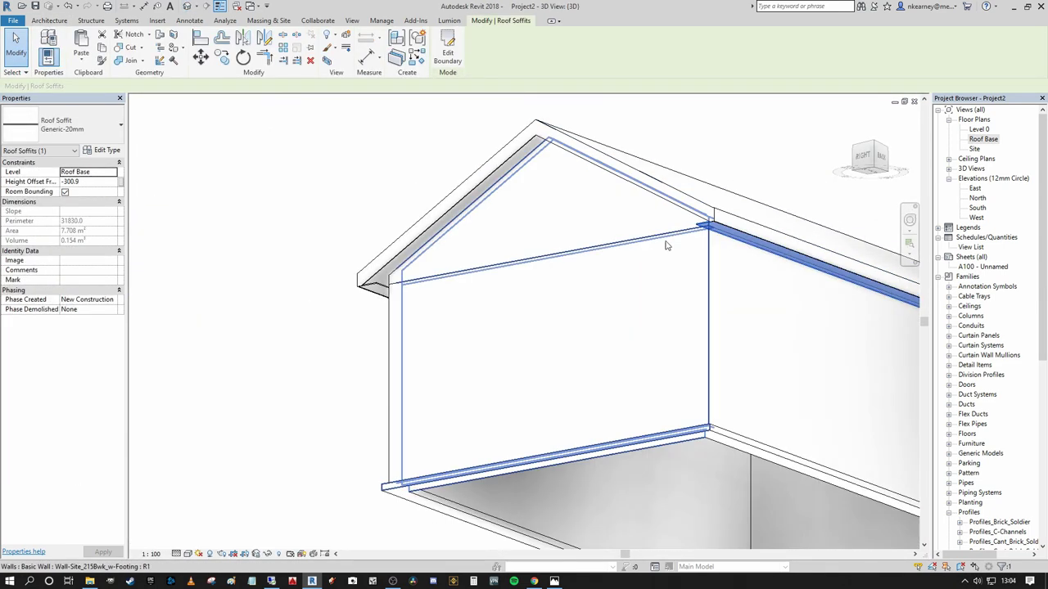
left_click(449, 194)
scroll(449, 194, "up", 3)
middle_click_drag(553, 201, 425, 303)
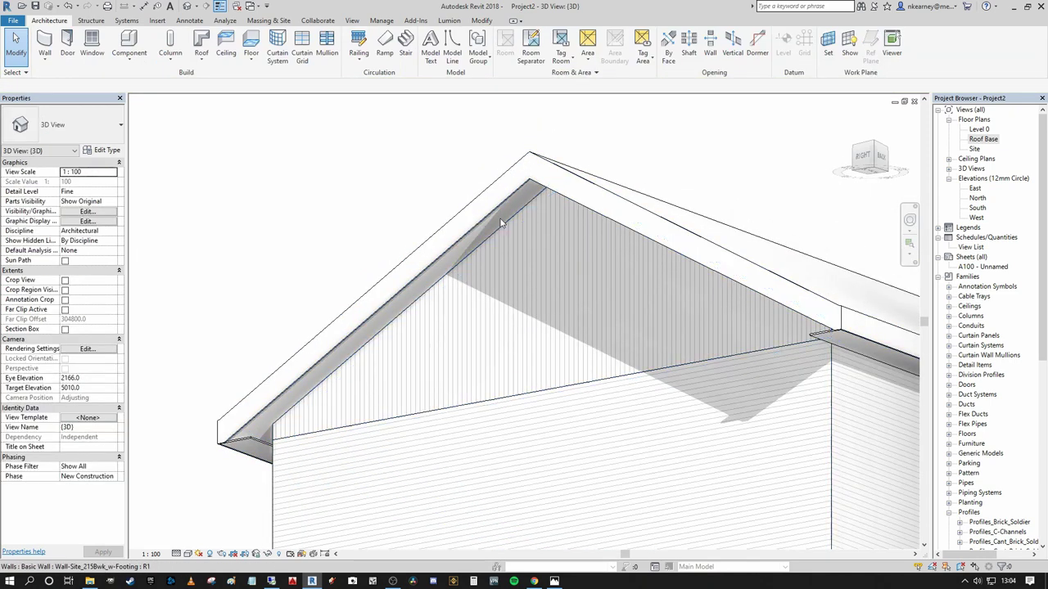
scroll(474, 233, "down", 2)
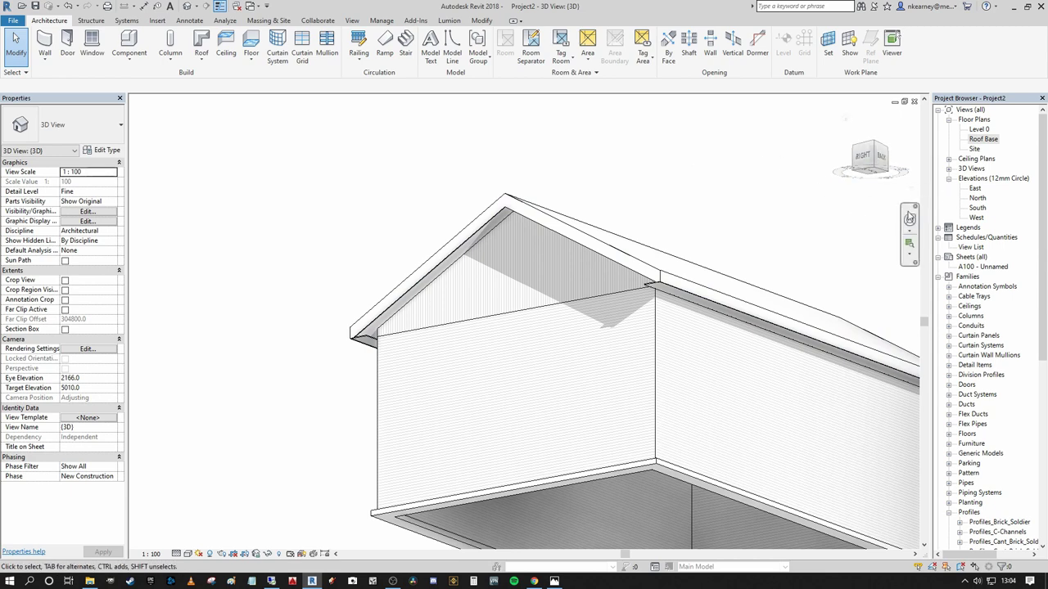
- Open the Roof Base plan and start a new Roof Soffit sketch for the gable overhang
double_click(981, 141)
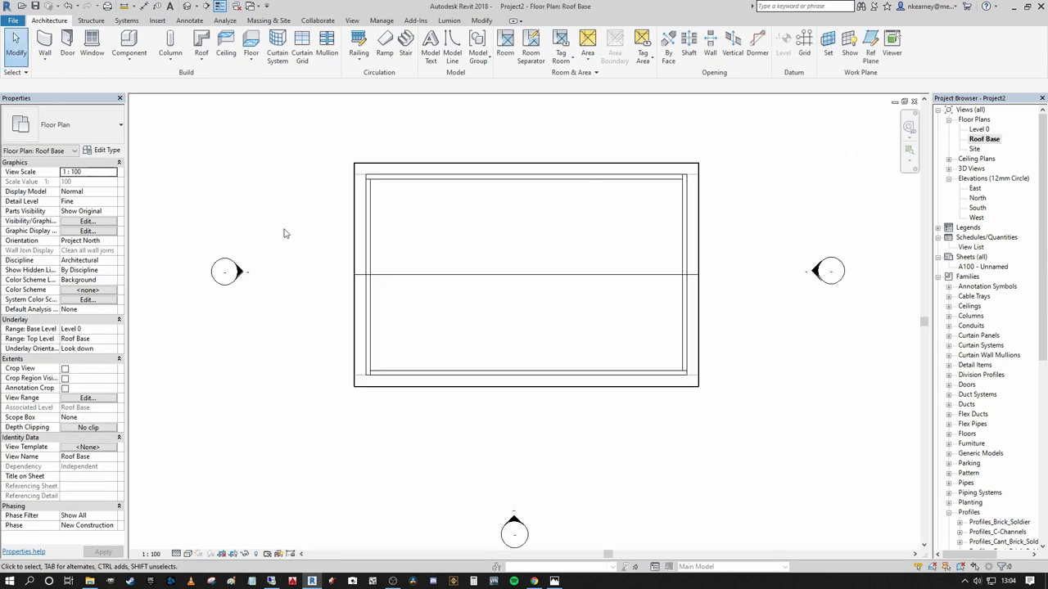
scroll(344, 217, "up", 3)
middle_click_drag(404, 210, 390, 214)
left_click(201, 61)
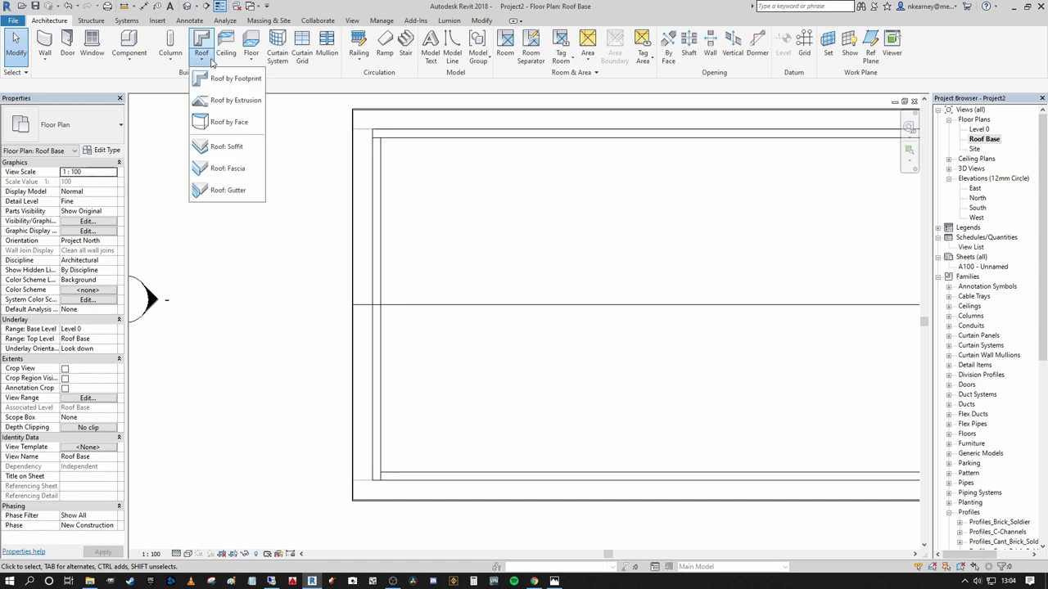
left_click(228, 146)
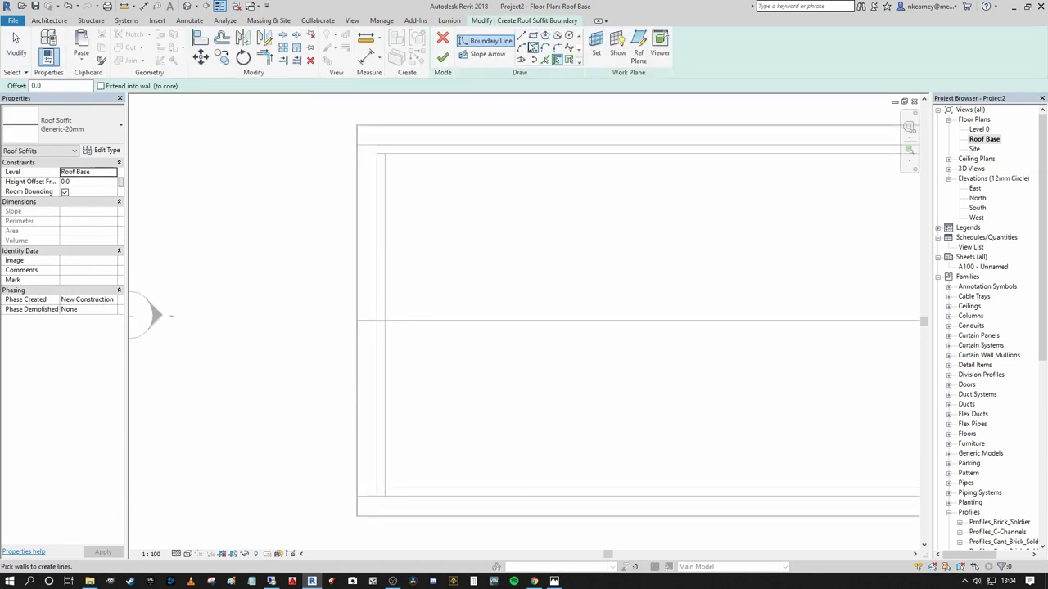
- Sketch a rectangular boundary about 500 mm wide over the gable overhang, from the outer wall corner to the roof ridge
left_click(533, 37)
mouse_move(415, 128)
middle_mouse_down()
mouse_move(460, 110)
mouse_move(426, 139)
middle_mouse_up()
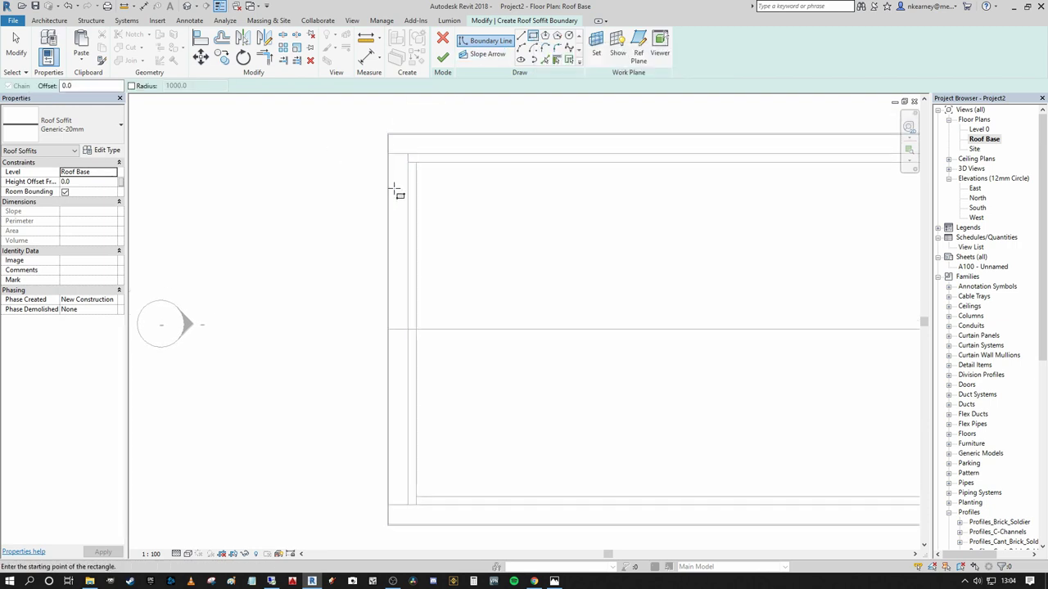
middle_click_drag(435, 273, 414, 294)
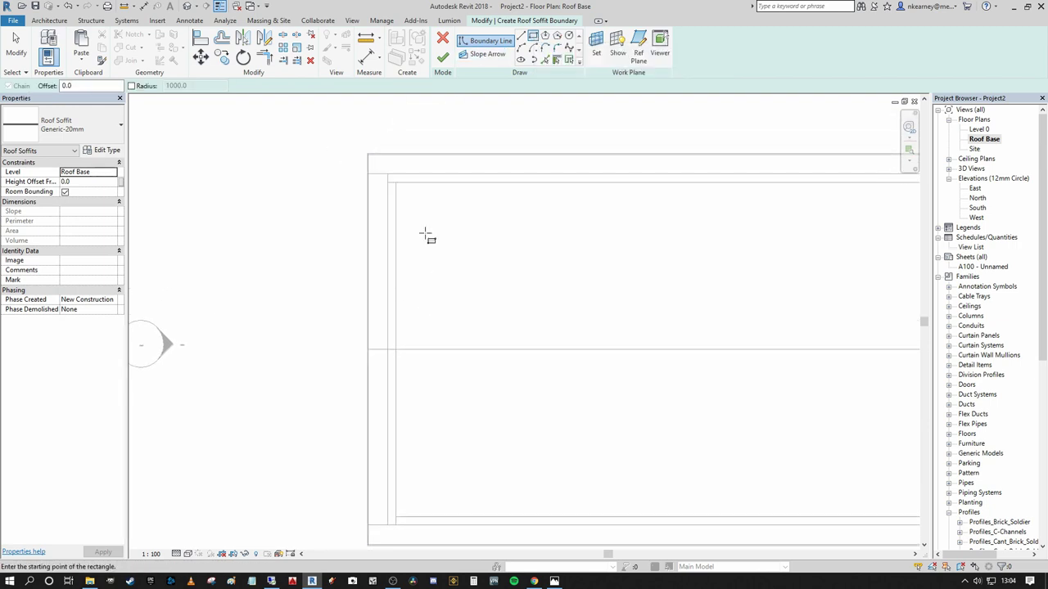
scroll(413, 197, "up", 3)
left_click(415, 131)
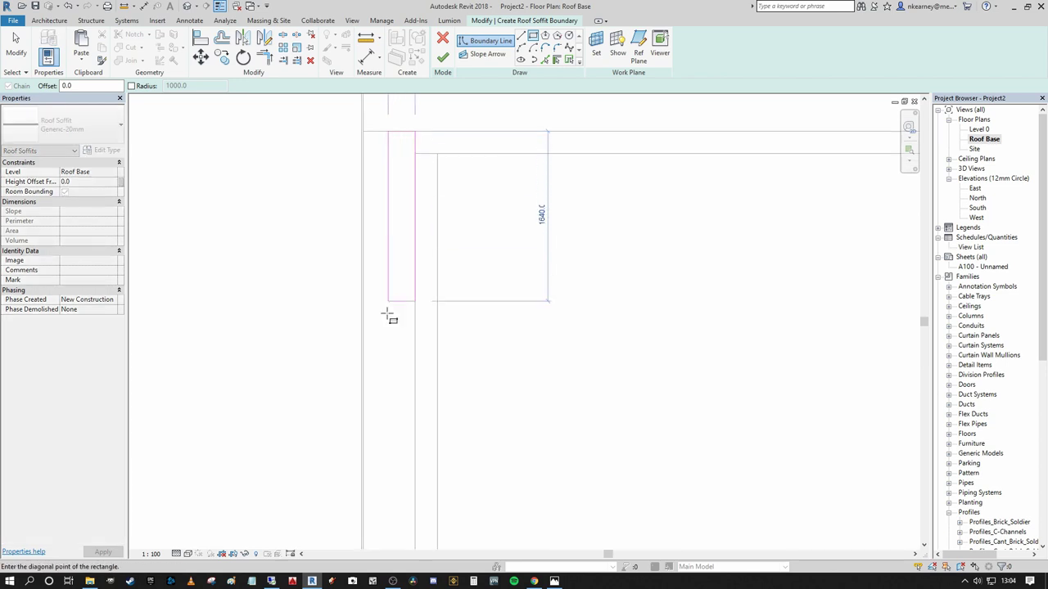
scroll(389, 409, "down", 1)
scroll(379, 233, "up", 2)
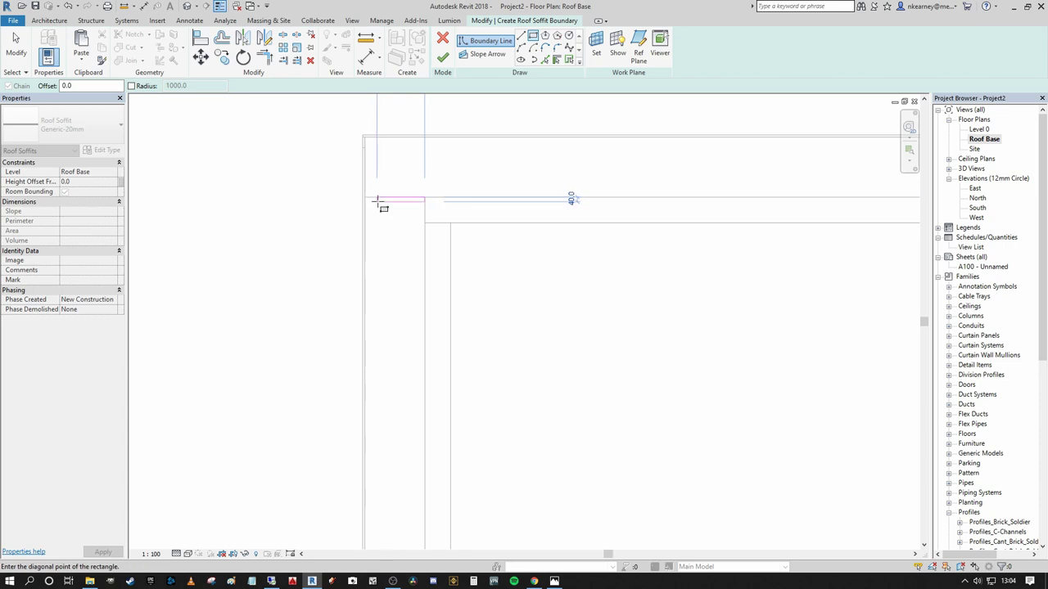
scroll(372, 196, "down", 5)
middle_click_drag(385, 475, 411, 150)
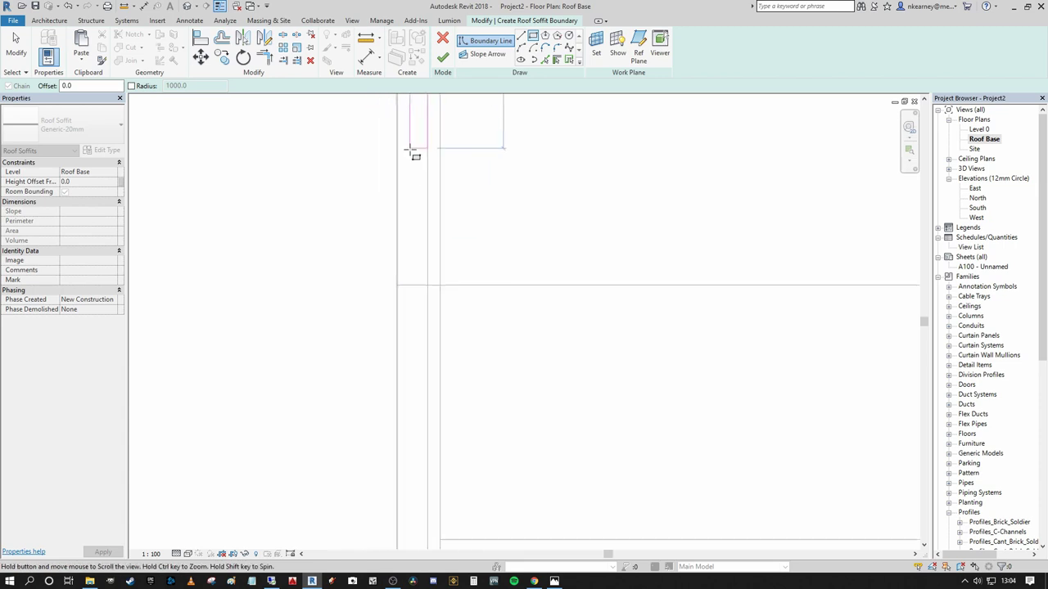
scroll(398, 311, "up", 4)
left_click(395, 263)
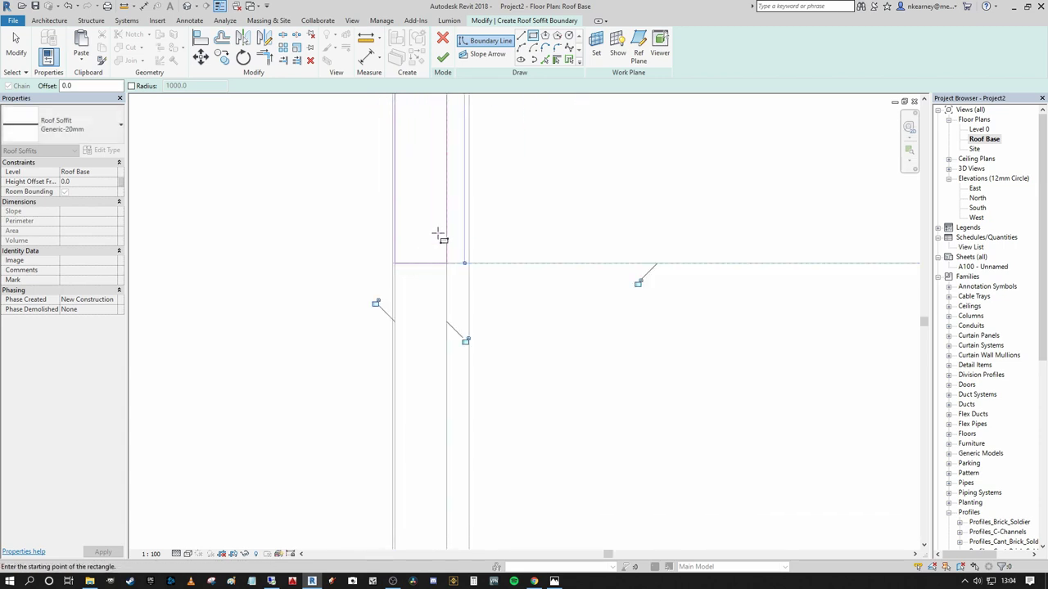
scroll(442, 328, "down", 3)
key("Escape")
key("Escape")
middle_click_drag(405, 325, 470, 270)
scroll(438, 205, "up", 3)
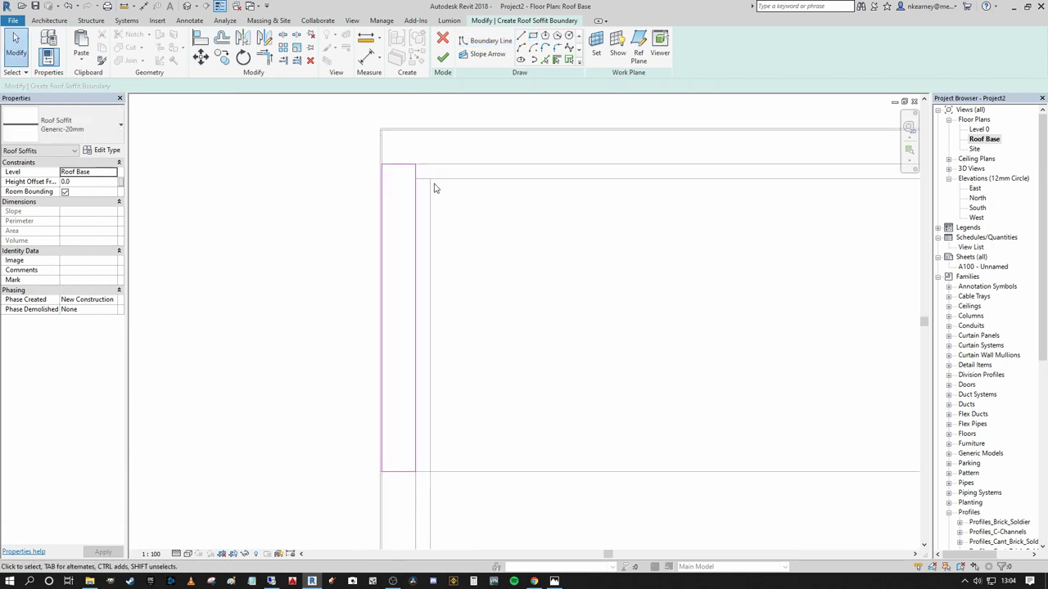
scroll(473, 299, "down", 1)
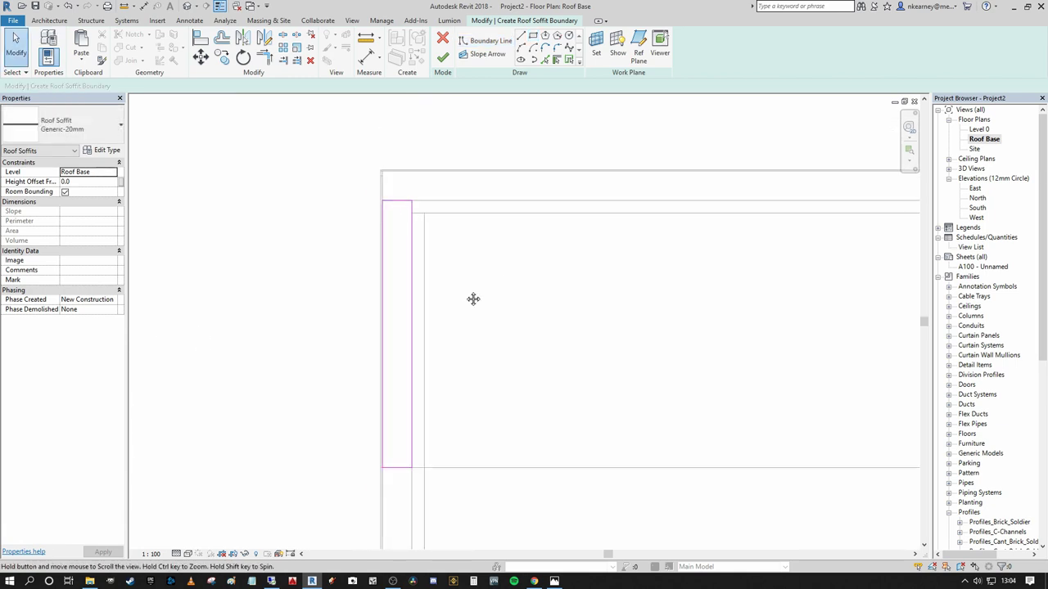
- Make the rectangle's short eaves-side edge define a 30° slope and finish the soffit sketch
left_click(389, 214)
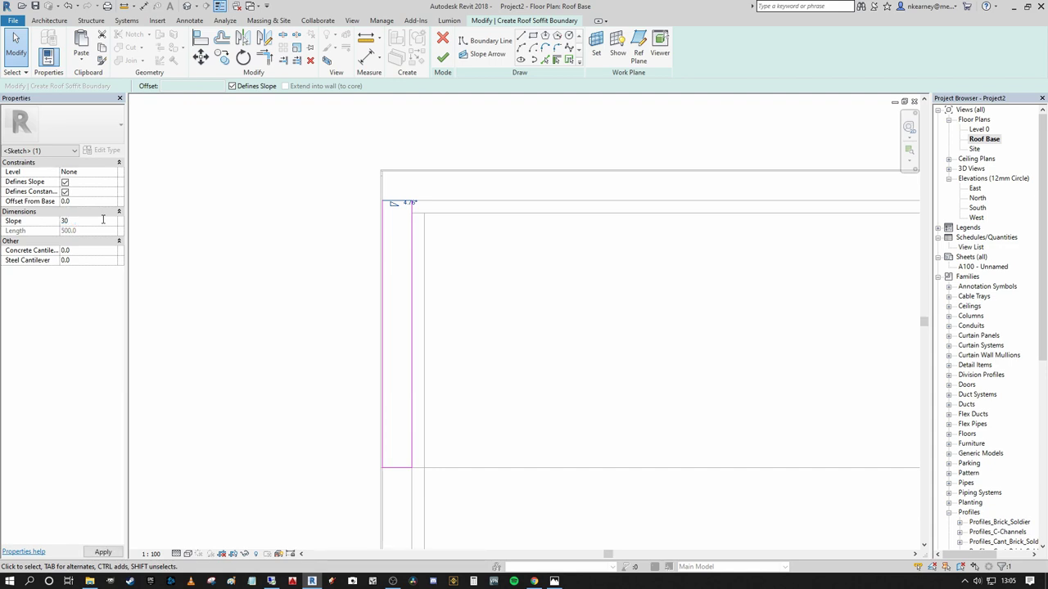
left_click(342, 230)
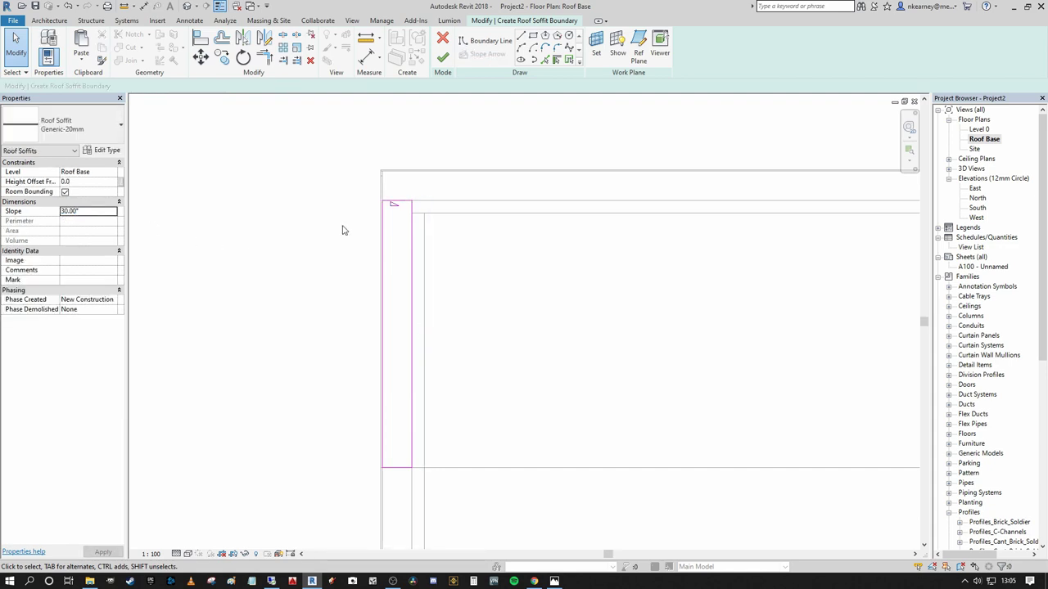
left_click(443, 58)
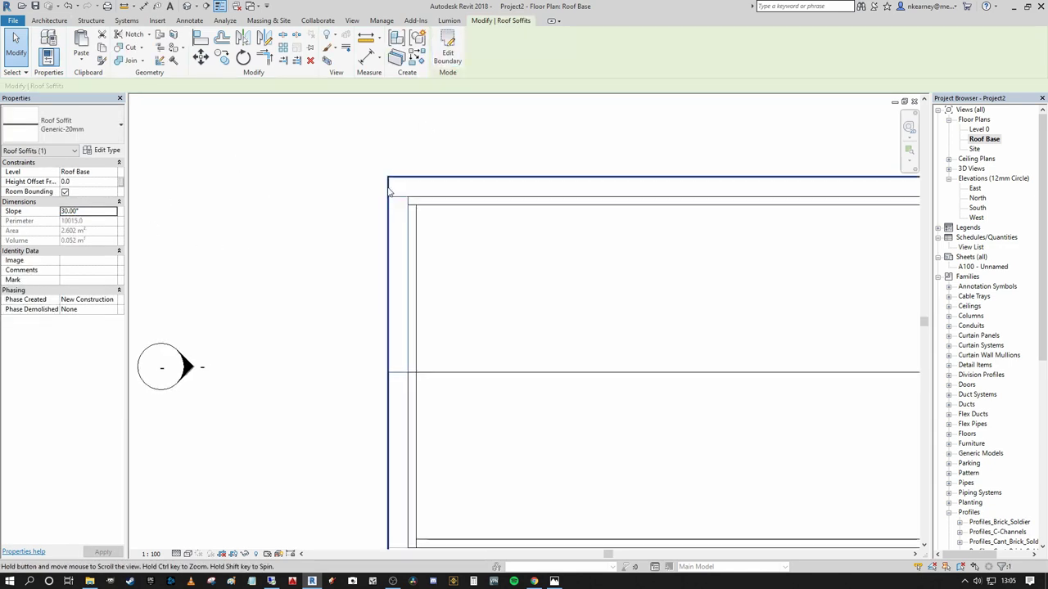
- Locate the new sloped gable soffit in the 3D view and select it
left_click(190, 7)
scroll(393, 342, "up", 4)
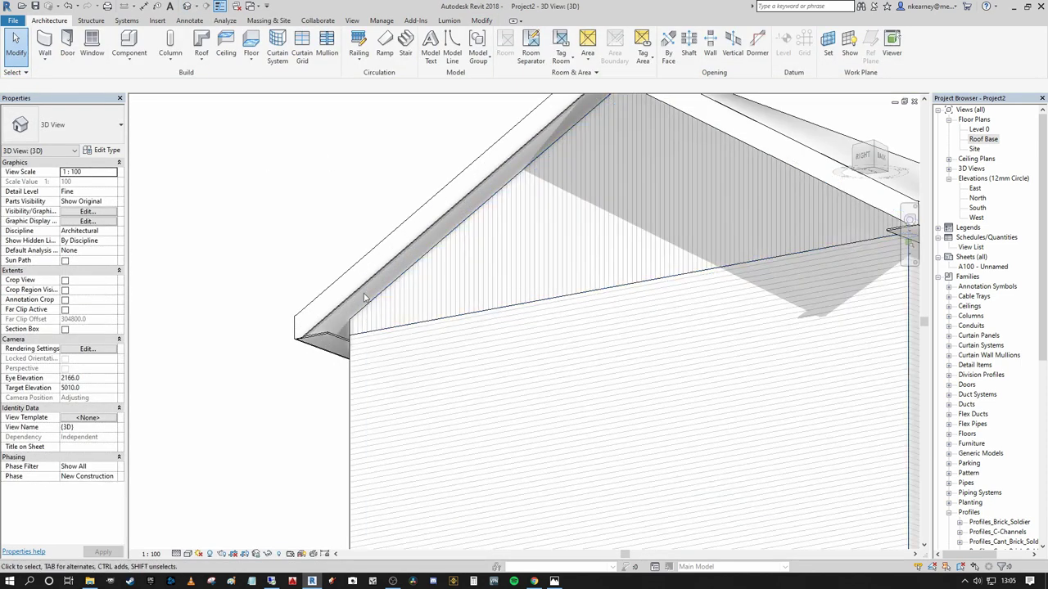
scroll(411, 261, "down", 3)
middle_click_drag(414, 258, 513, 252, "shift")
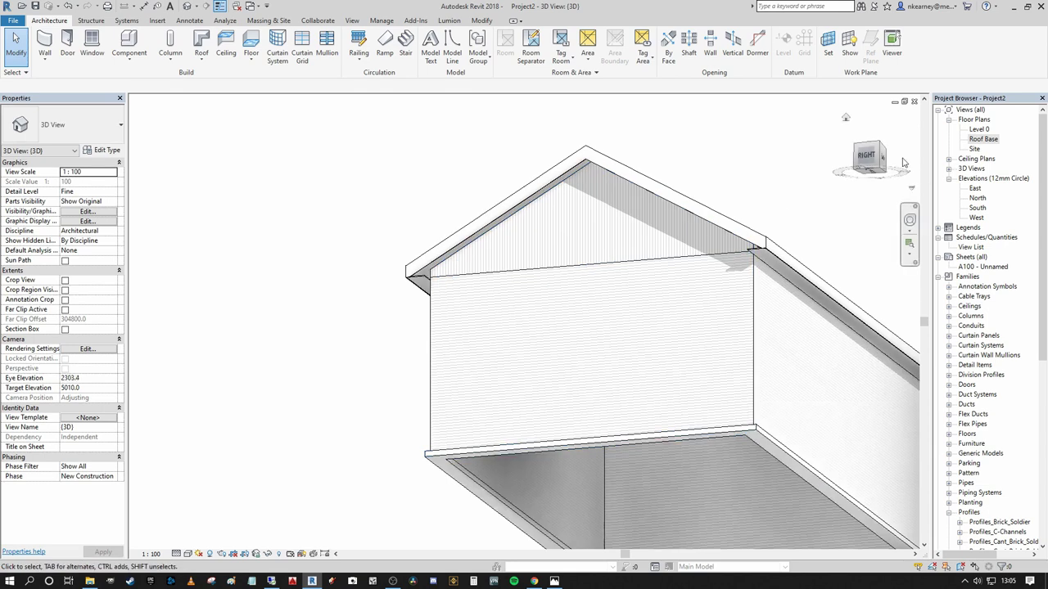
left_click(866, 156)
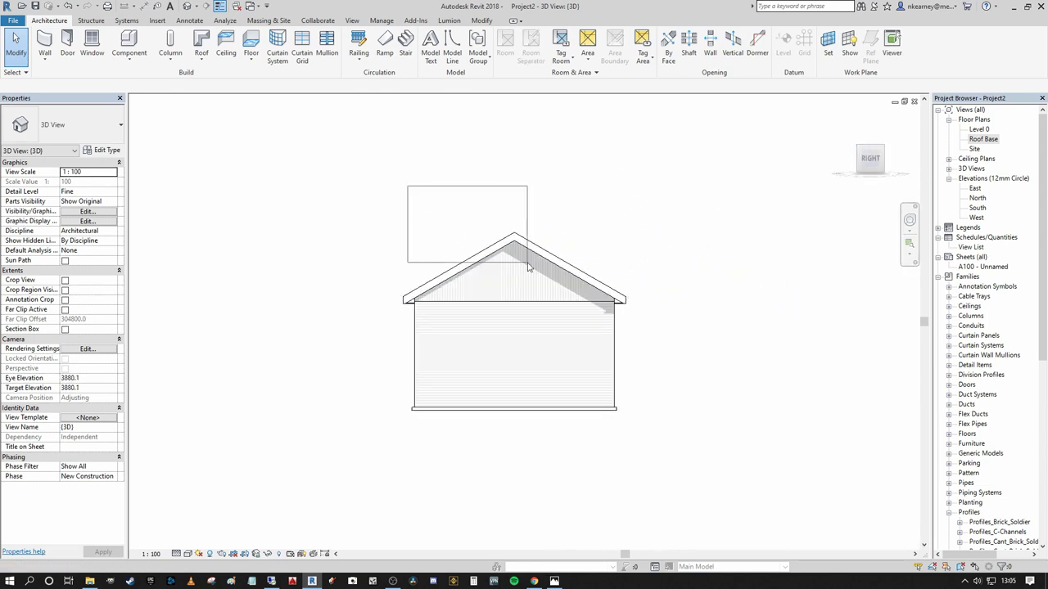
middle_click_drag(556, 322, 517, 197, "shift")
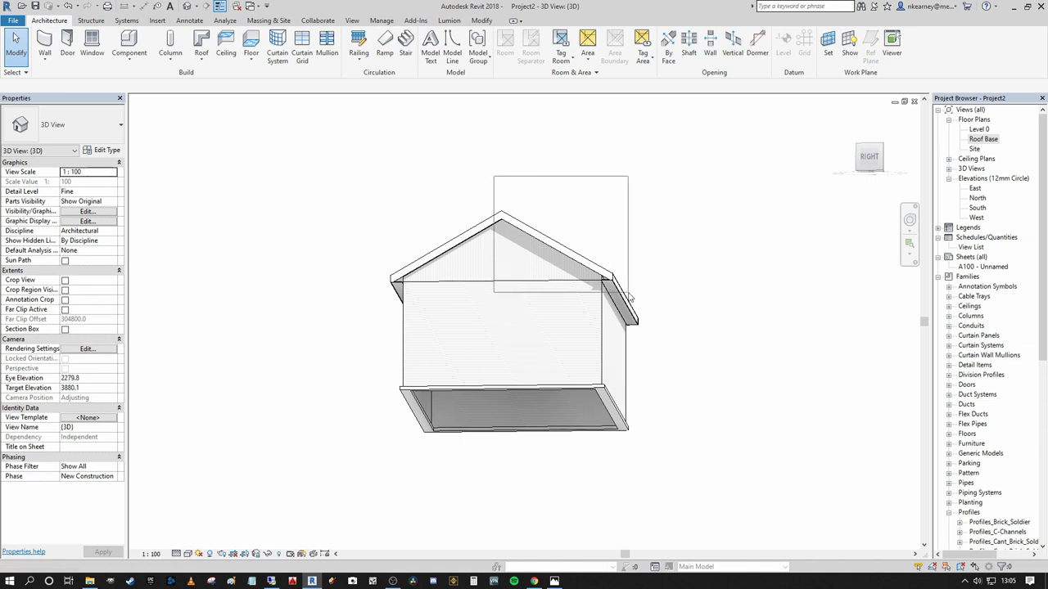
middle_click_drag(714, 296, 392, 179, "shift")
left_click_drag(527, 338, 527, 337)
scroll(527, 270, "up", 2)
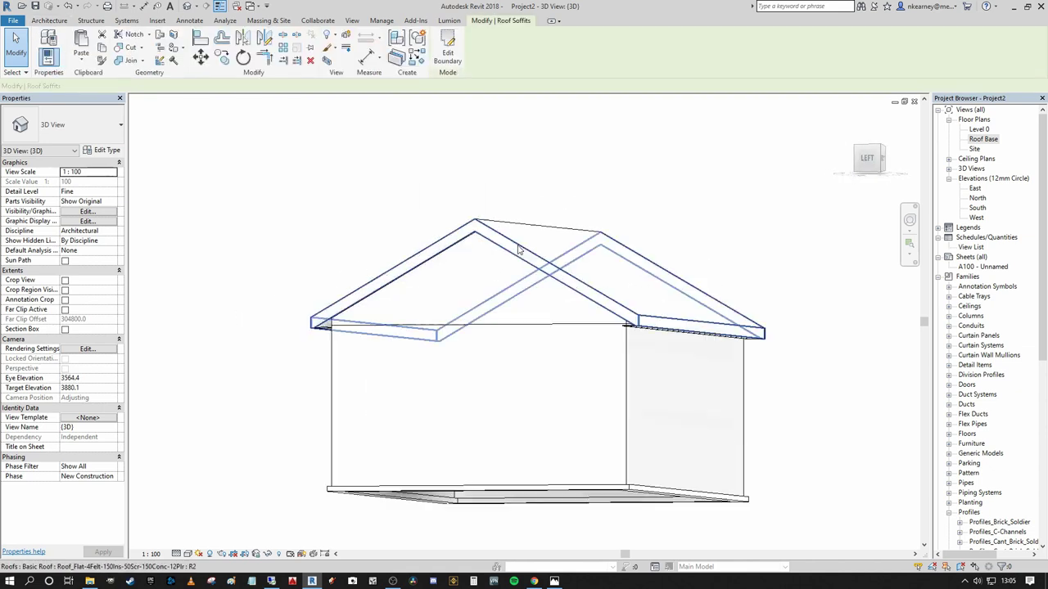
- Viewing the gable from the Left, move the selected soffit 1000 mm straight down, clear of the roof
left_click(867, 160)
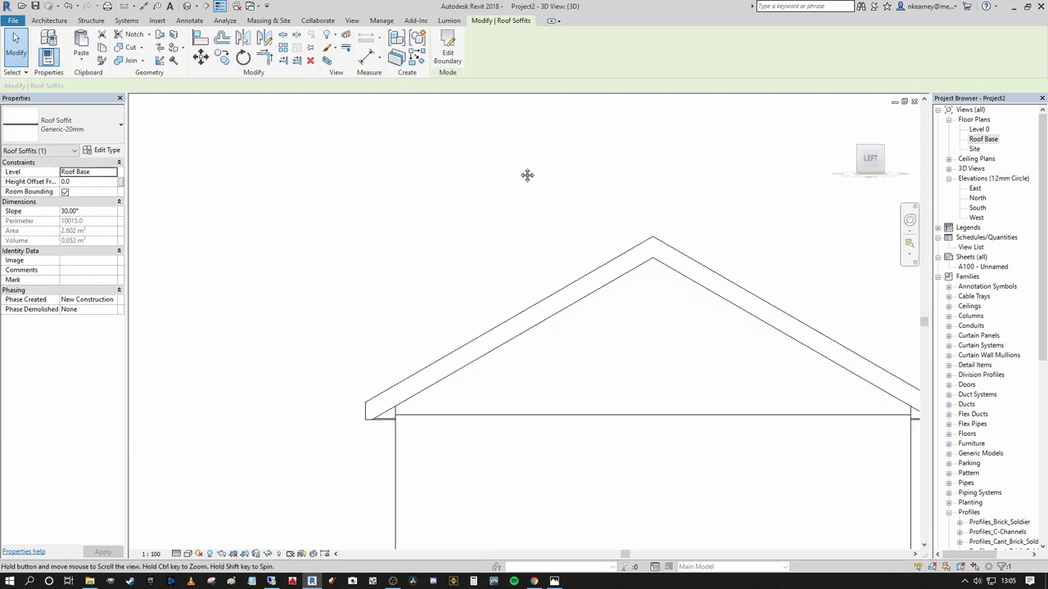
left_click(201, 58)
left_click(470, 158)
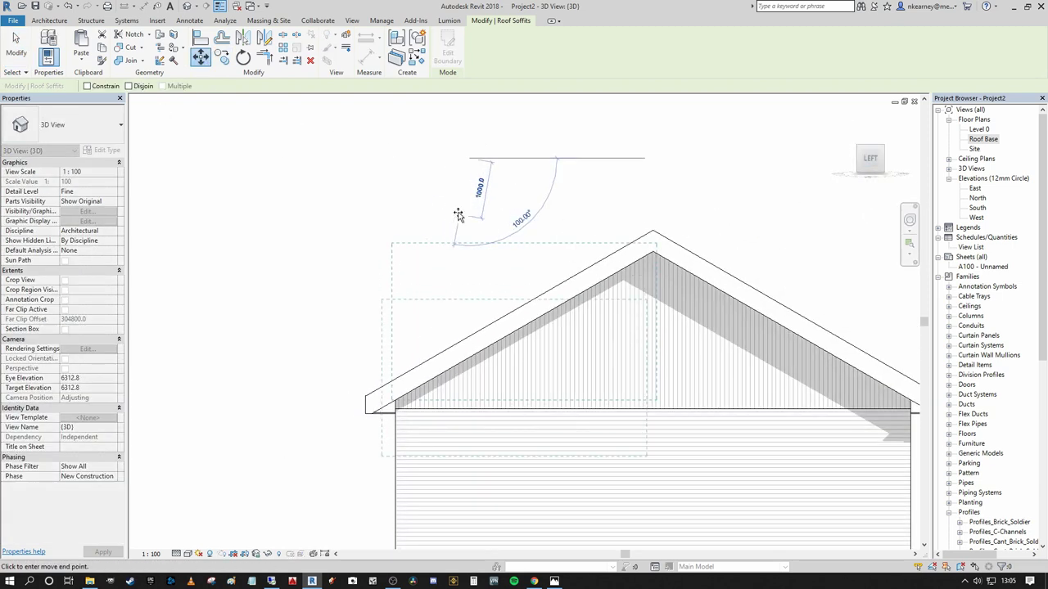
left_click(469, 215)
- Move the soffit up by its lower end to meet the roof's underside at the wall corner
scroll(385, 458, "up", 4)
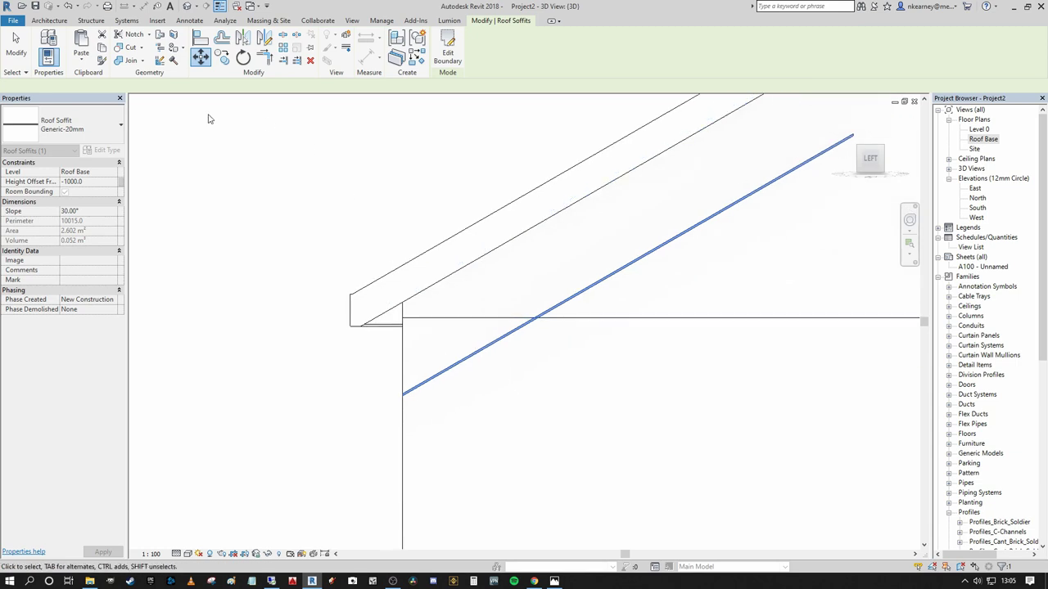
left_click(200, 58)
scroll(401, 407, "up", 3)
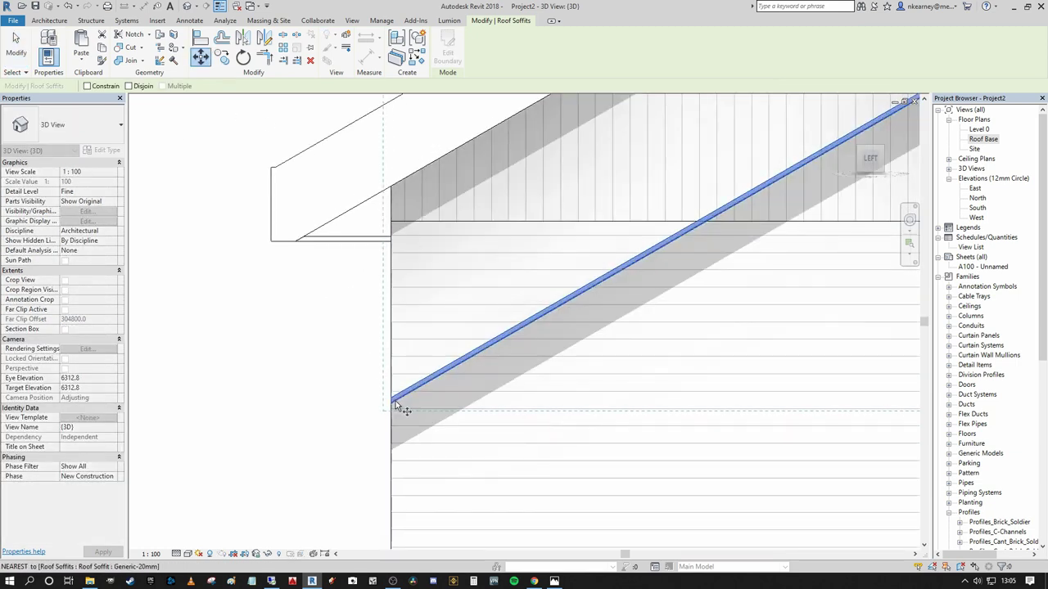
left_click(397, 182)
scroll(421, 181, "down", 3)
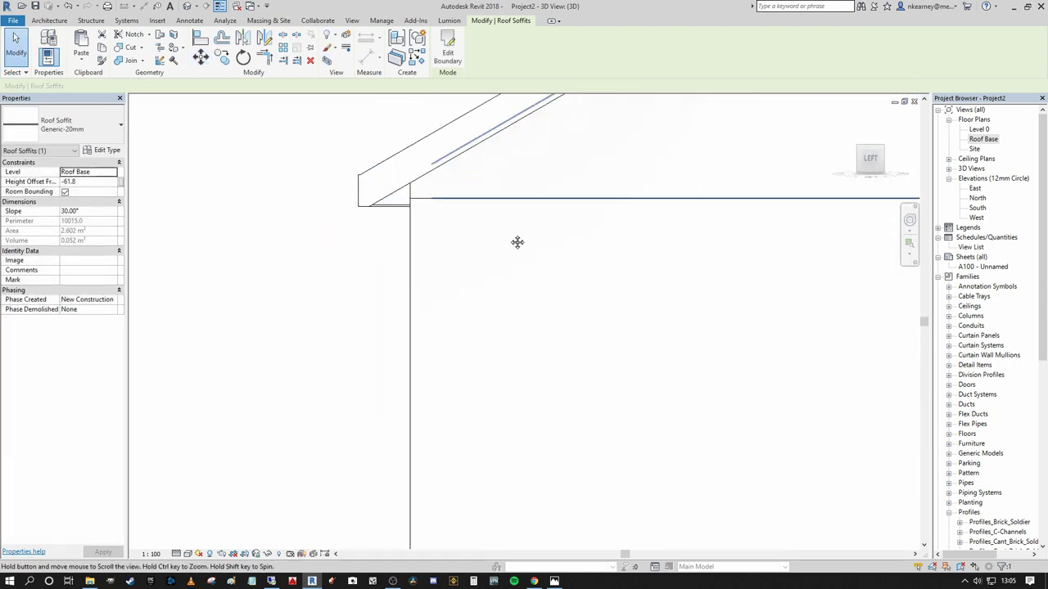
- Examine how the sloped gable soffit fits beneath the roof overhang and beside the eaves soffit
middle_click_drag(517, 241, 391, 266, "shift")
scroll(391, 266, "down", 1)
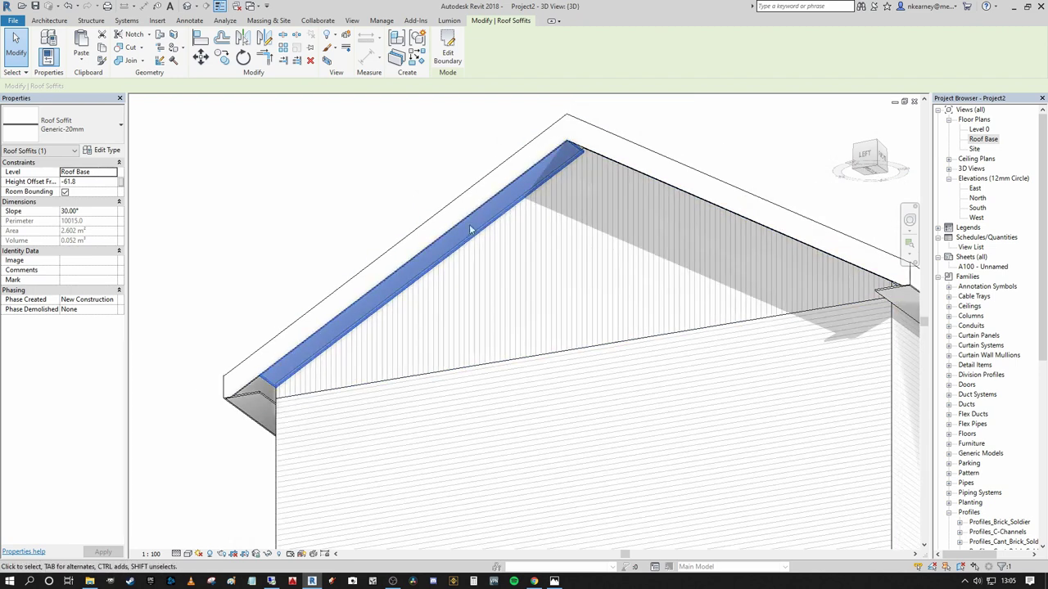
scroll(470, 228, "down", 2)
middle_click_drag(464, 214, 476, 214)
scroll(389, 293, "up", 2)
middle_click_drag(390, 293, 277, 372, "shift")
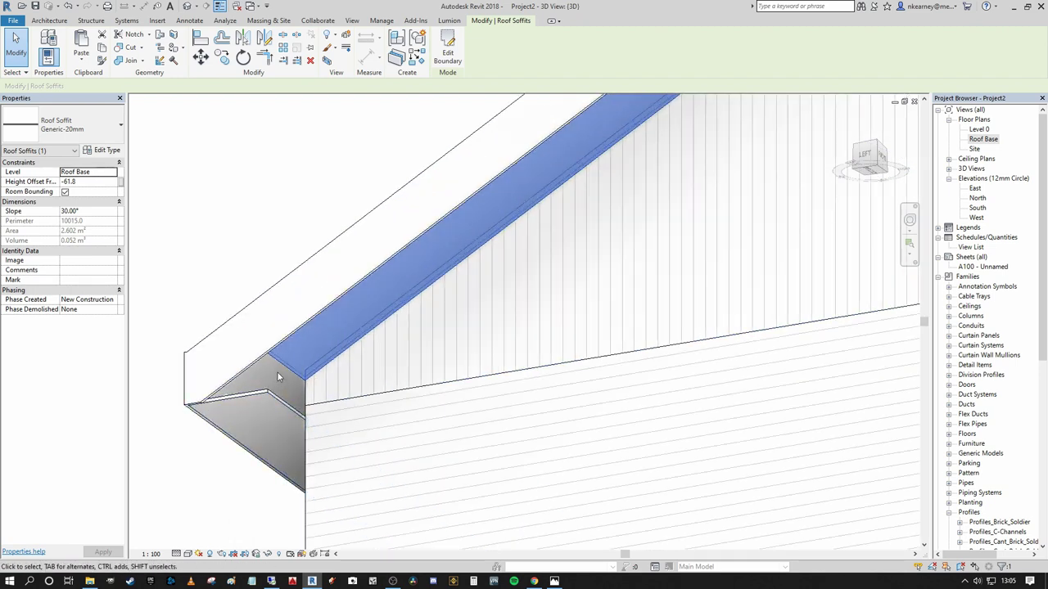
middle_click_drag(308, 438, 288, 341, "shift")
scroll(289, 342, "down", 2)
scroll(327, 305, "down", 1)
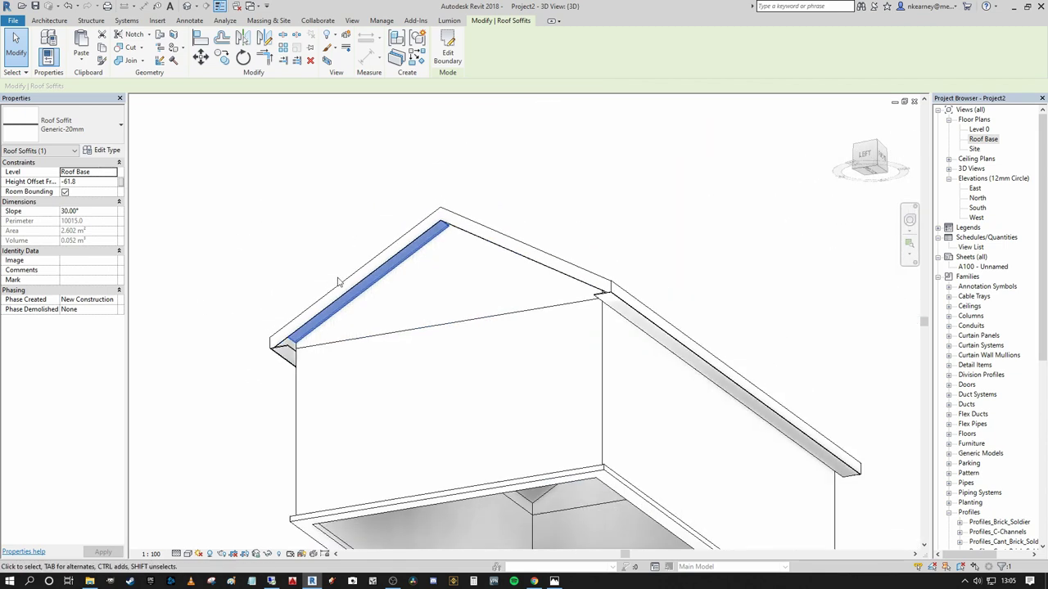
middle_click_drag(442, 206, 440, 270, "shift")
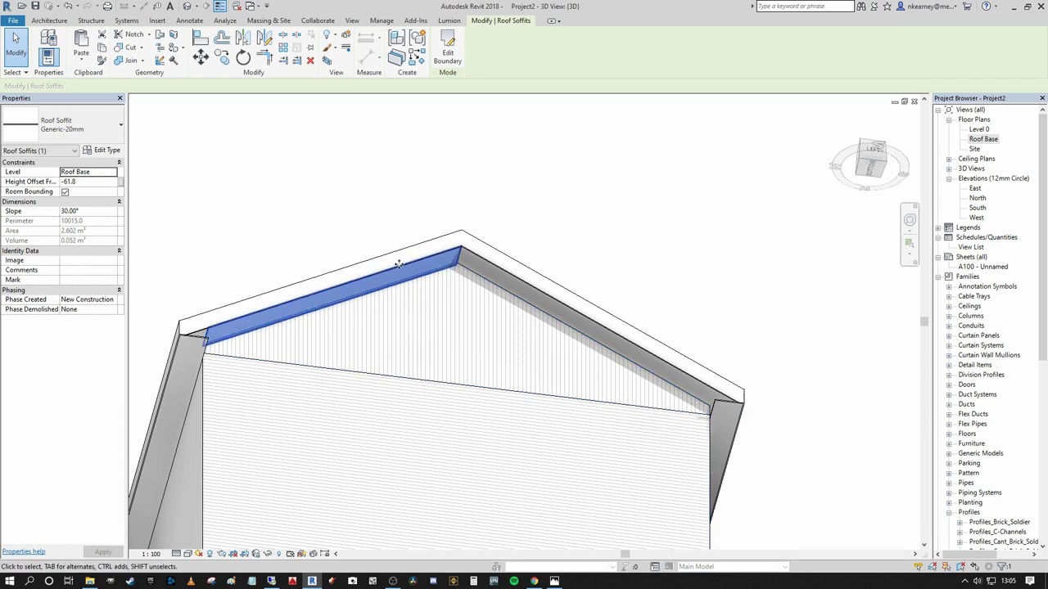
middle_click_drag(428, 293, 497, 222, "shift")
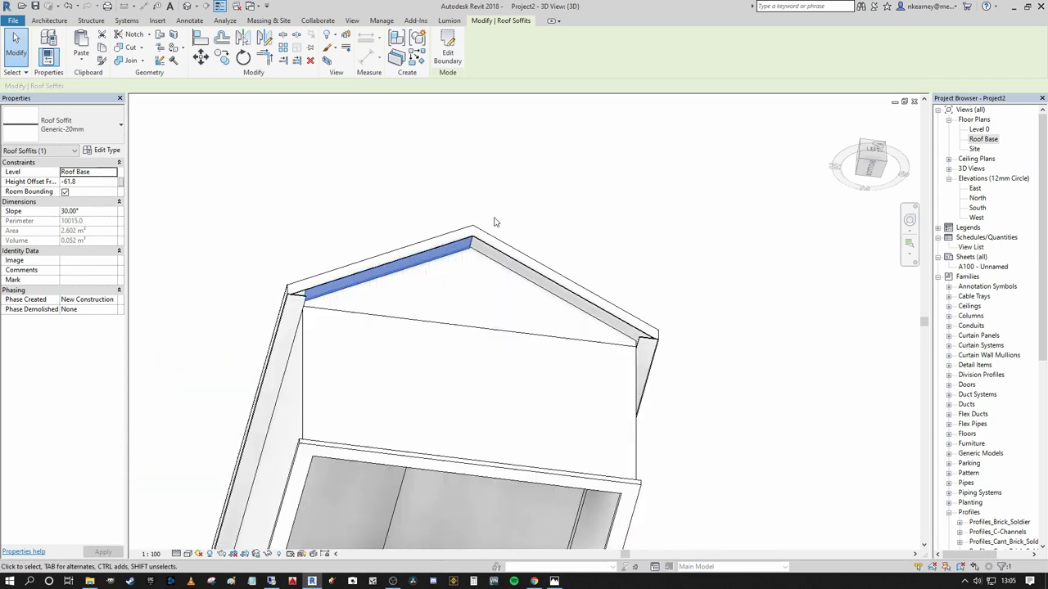
- In the Top view, mirror a copy of the sloped gable soffit about the roof's ridge line
left_click(872, 160)
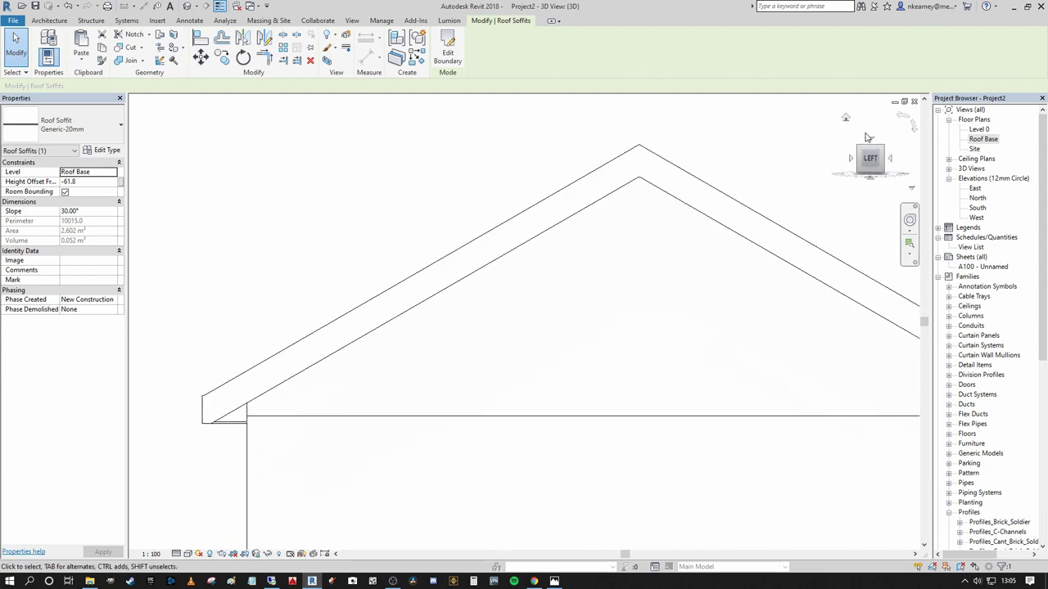
left_click(871, 135)
scroll(592, 185, "down", 5)
middle_click_drag(587, 150, 464, 401)
scroll(447, 270, "down", 3)
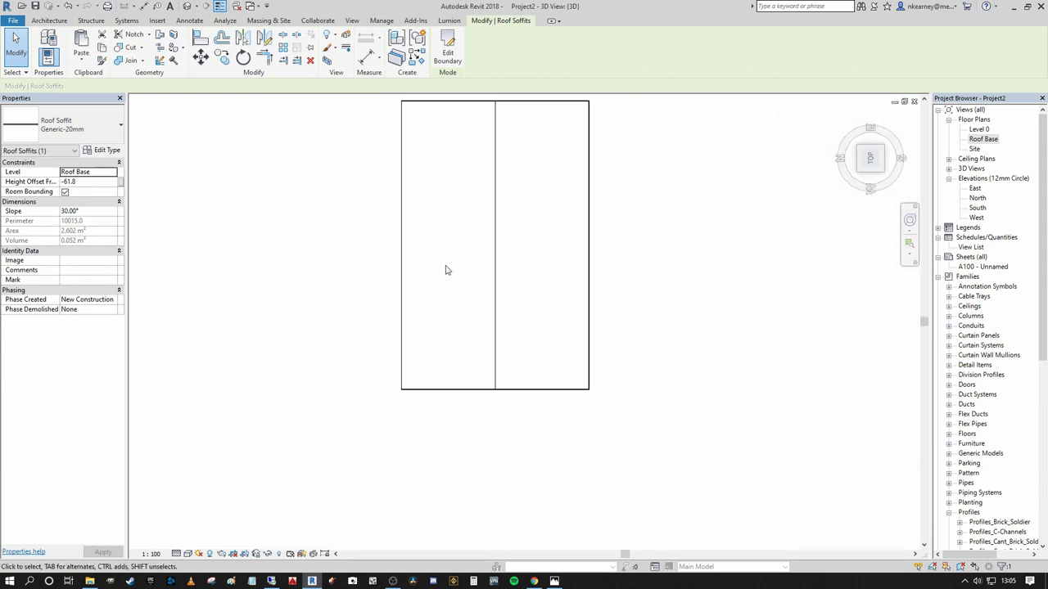
middle_click_drag(446, 264, 431, 324)
left_click(507, 311)
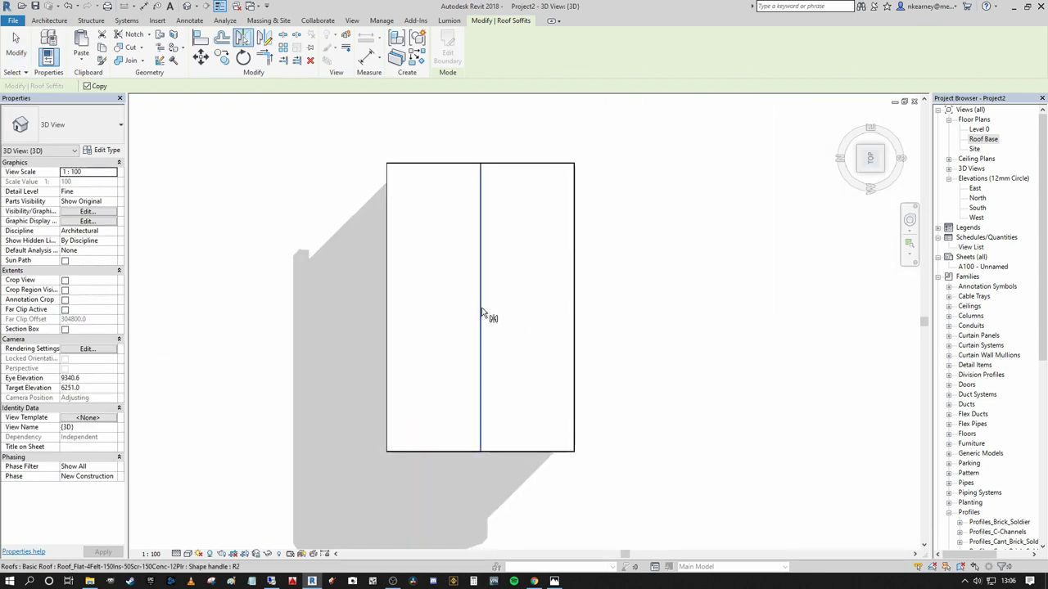
left_click(487, 297)
- Select both sloped soffits at the gable end, filtering the wall out of the selection
scroll(486, 297, "down", 2)
scroll(540, 415, "up", 2)
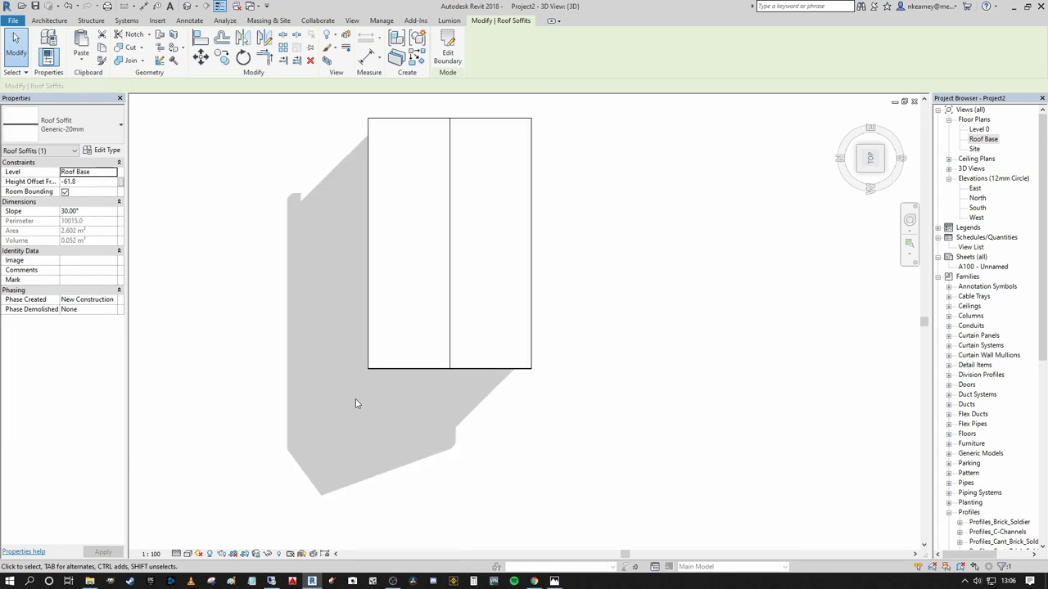
left_click_drag(299, 345, 579, 409)
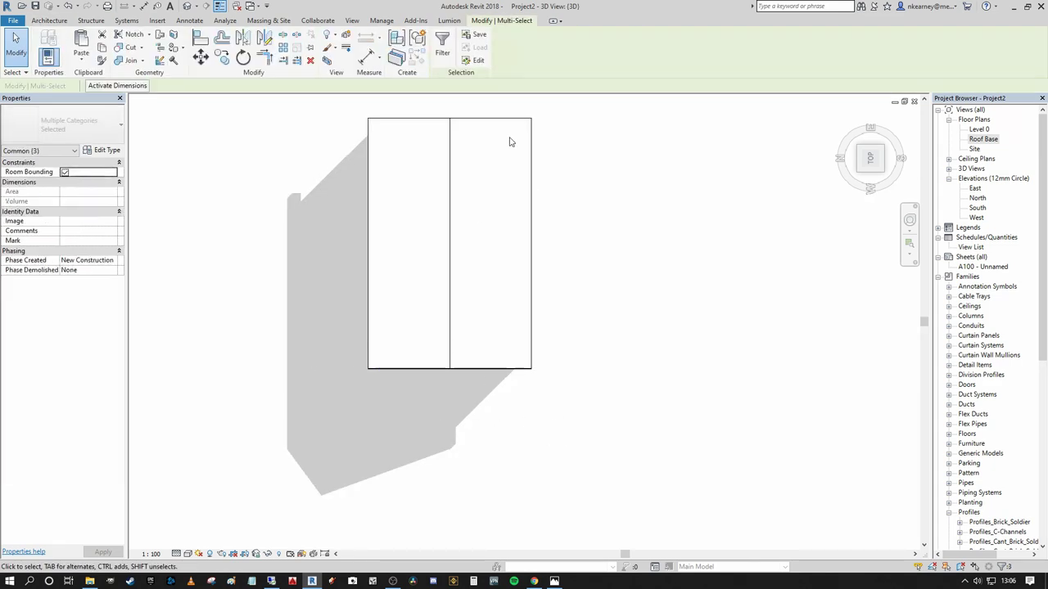
middle_click_drag(501, 238, 501, 83, "shift")
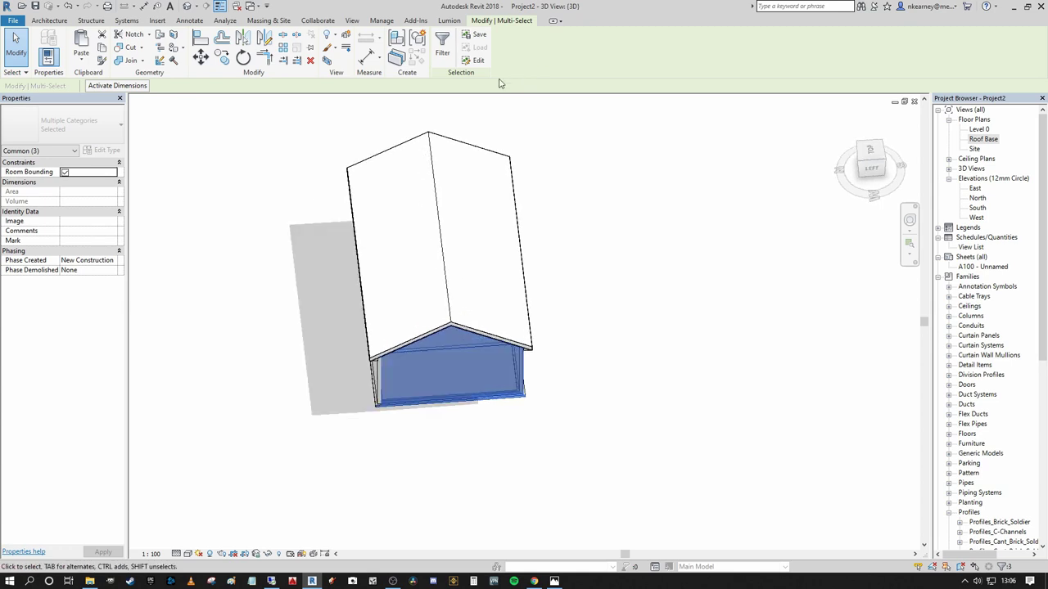
left_click(441, 42)
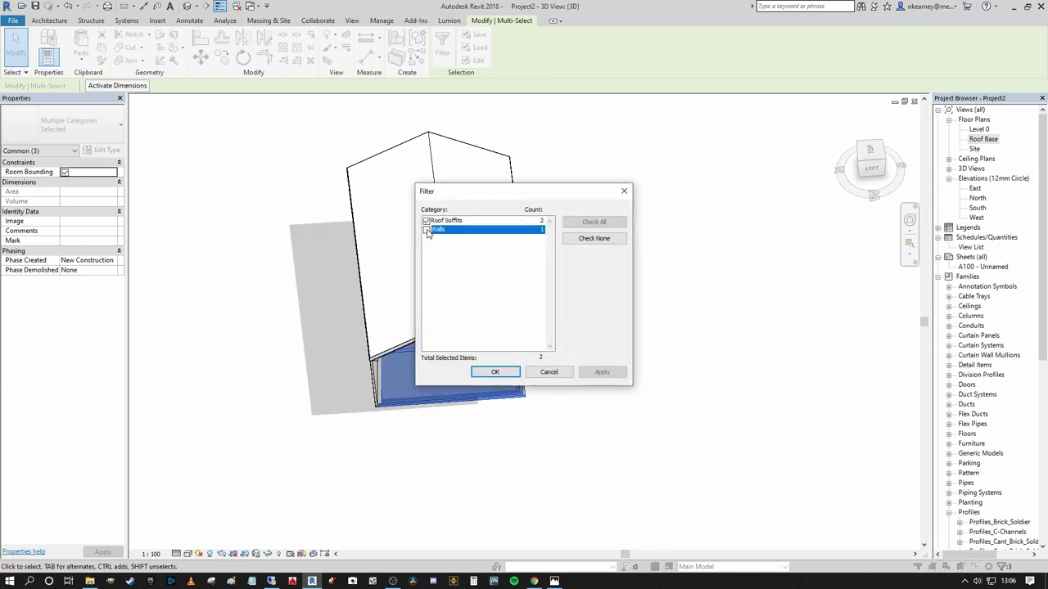
left_click(496, 373)
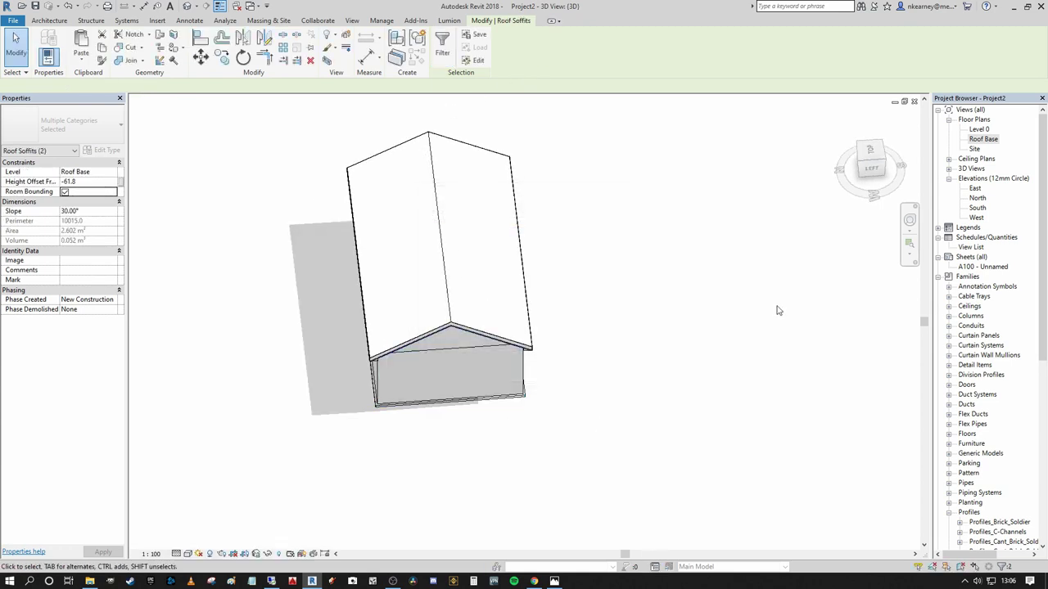
- In the Top view, mirror copies of both sloped soffits to the opposite gable about an axis drawn across the ridge's midpoint
left_click(870, 153)
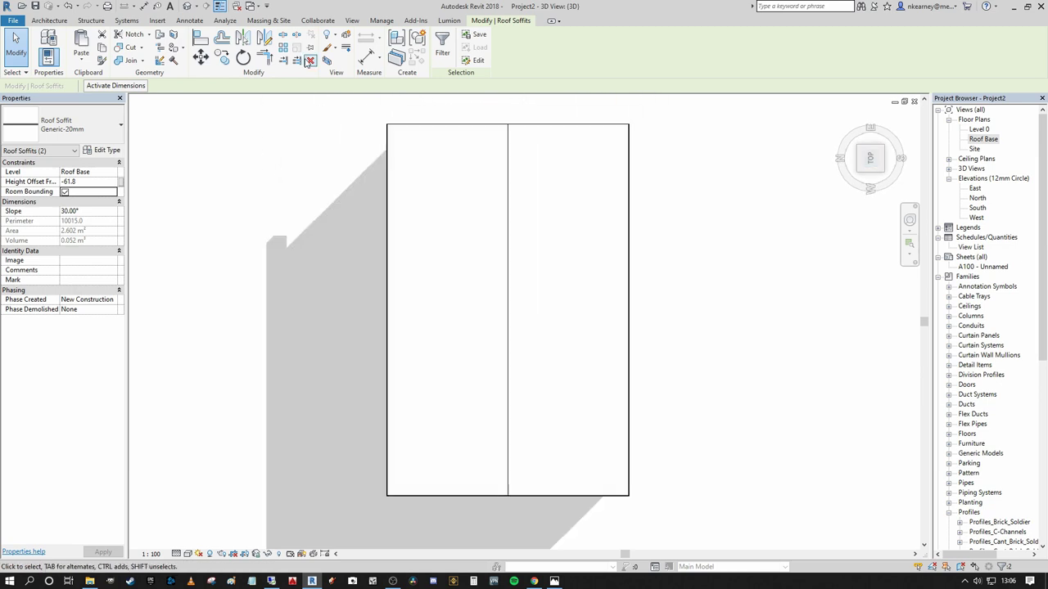
left_click(265, 38)
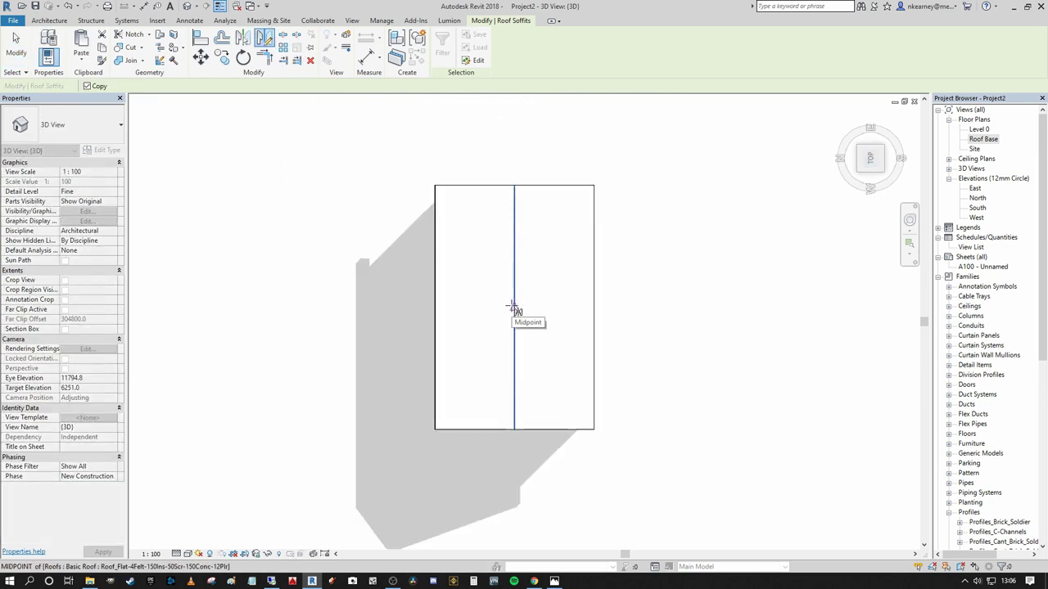
left_click(512, 306)
scroll(311, 370, "down", 3)
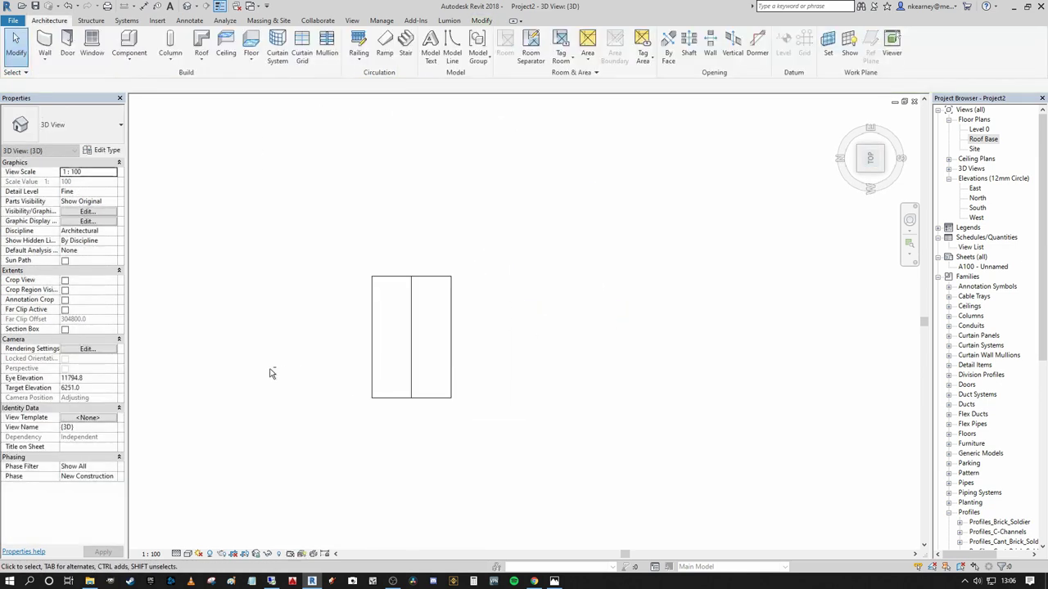
- Examine the sloped soffits beneath the gable overhangs and the open end between the gable and eaves soffits
middle_click_drag(271, 371, 679, 51, "shift")
scroll(368, 439, "up", 2)
middle_click_drag(367, 440, 335, 275, "shift")
scroll(271, 327, "up", 4)
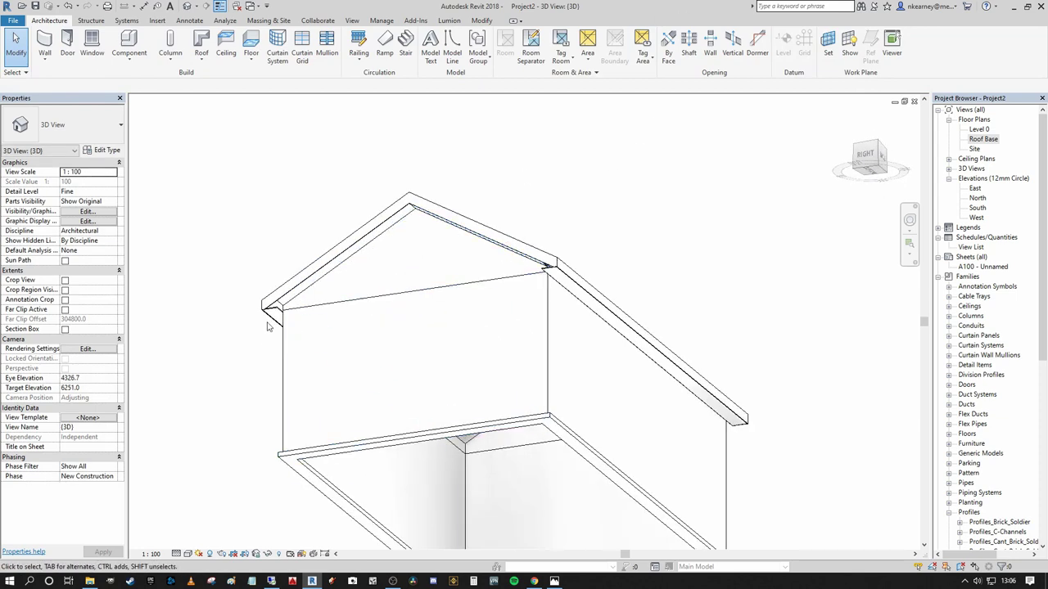
left_click(297, 286)
middle_click_drag(601, 250, 636, 351, "shift")
scroll(572, 263, "up", 3)
scroll(285, 220, "up", 3)
scroll(348, 219, "down", 3)
left_click(694, 238)
left_click(653, 239)
left_click(700, 218)
scroll(636, 351, "up", 4)
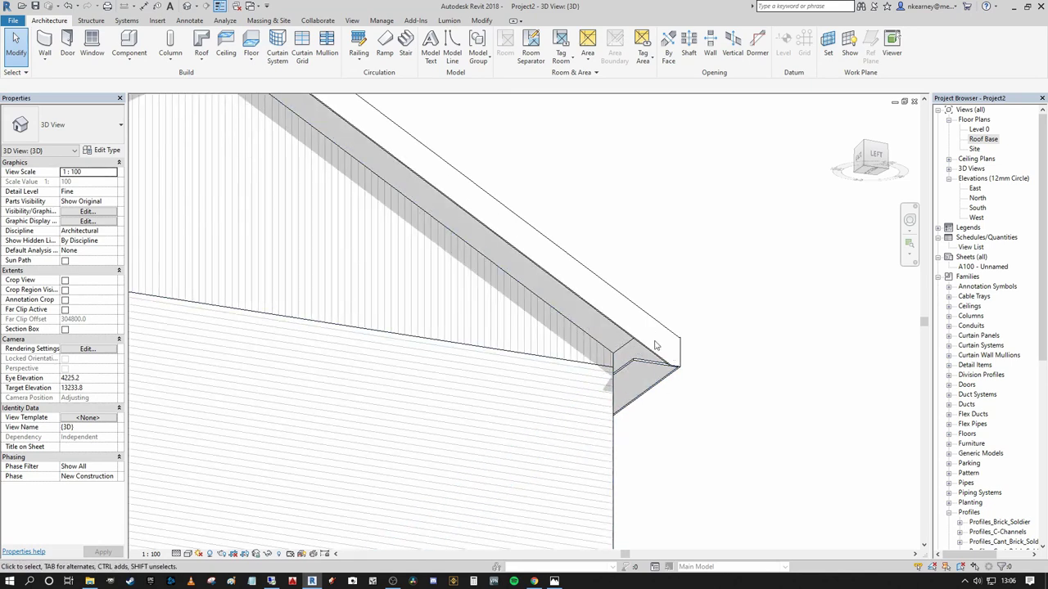
scroll(688, 320, "down", 3)
mouse_move(706, 364)
middle_mouse_down("shift")
mouse_move(748, 368)
mouse_move(659, 374)
mouse_move(660, 297)
mouse_move(706, 325)
mouse_move(696, 278)
mouse_move(687, 308)
middle_mouse_up("shift")
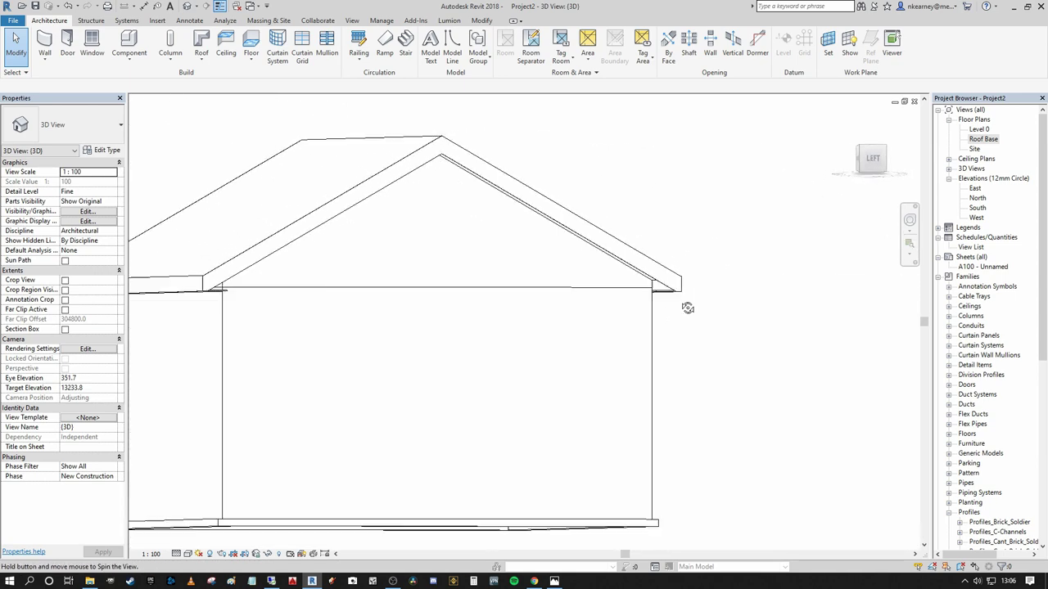
scroll(624, 306, "up", 4)
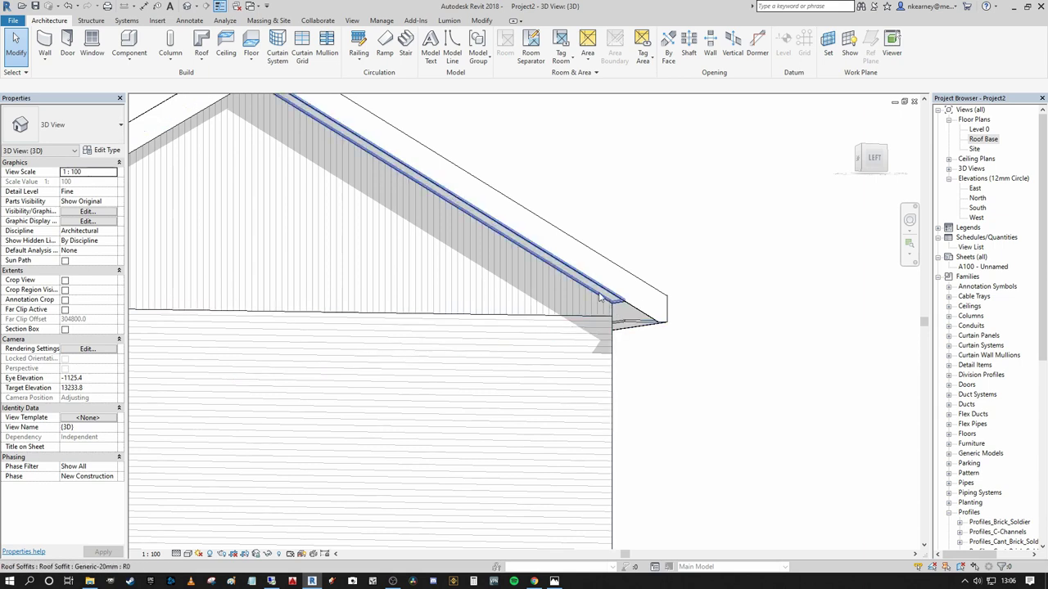
middle_click_drag(639, 304, 644, 297)
scroll(644, 297, "up", 3)
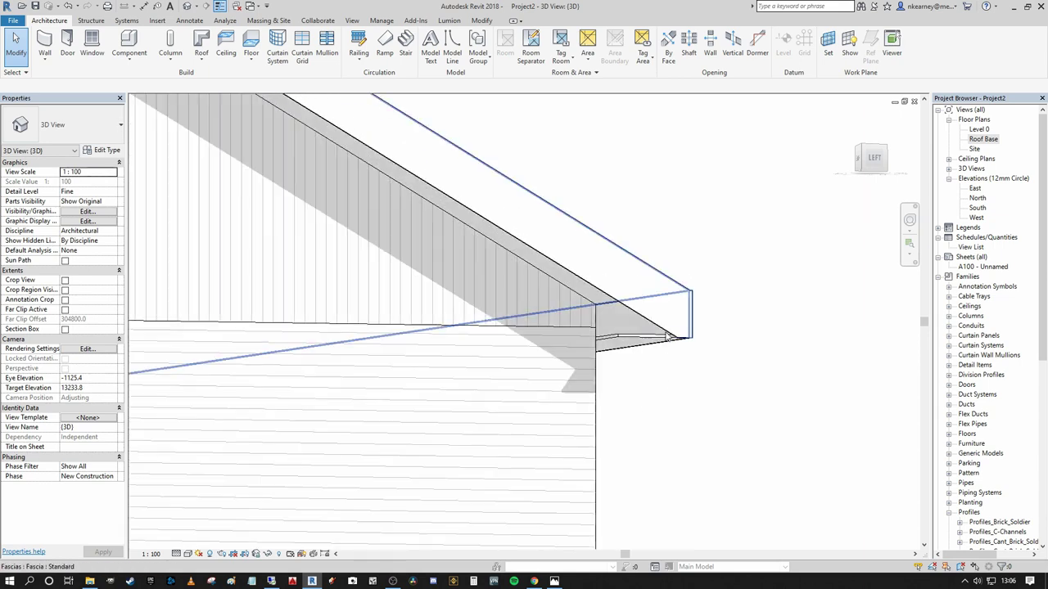
middle_click_drag(670, 335, 636, 362, "shift")
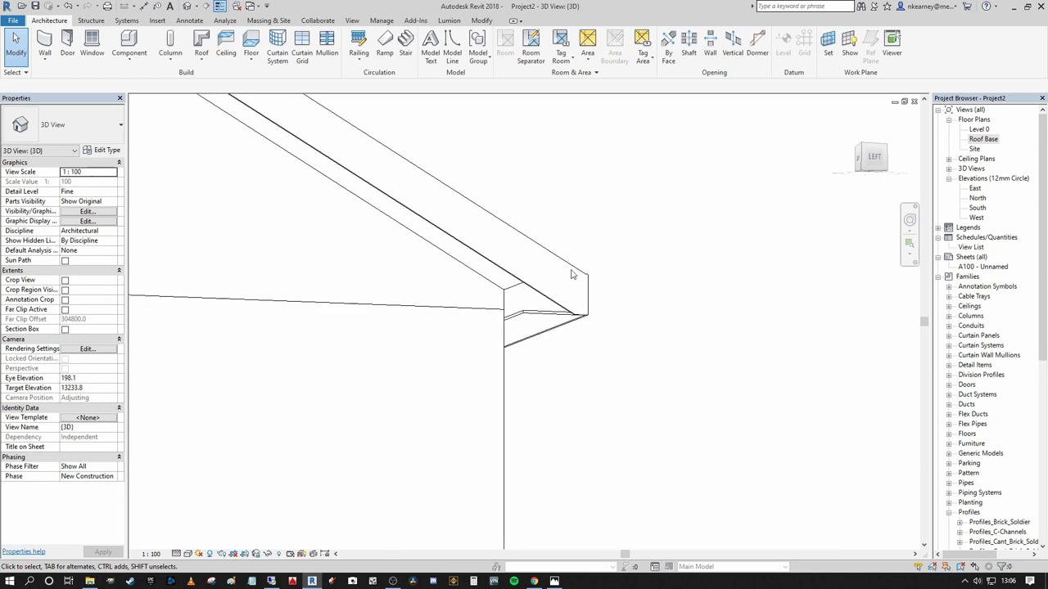
- Try to place one continuous fascia on the gable soffit's lower end edge and the eaves soffit's end edge
left_click(202, 57)
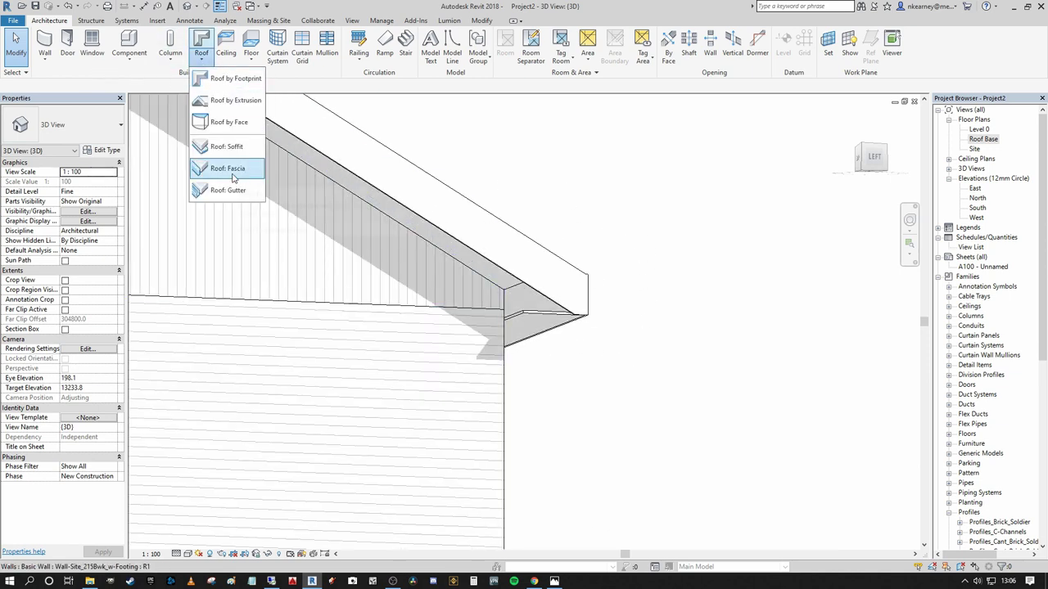
left_click(234, 170)
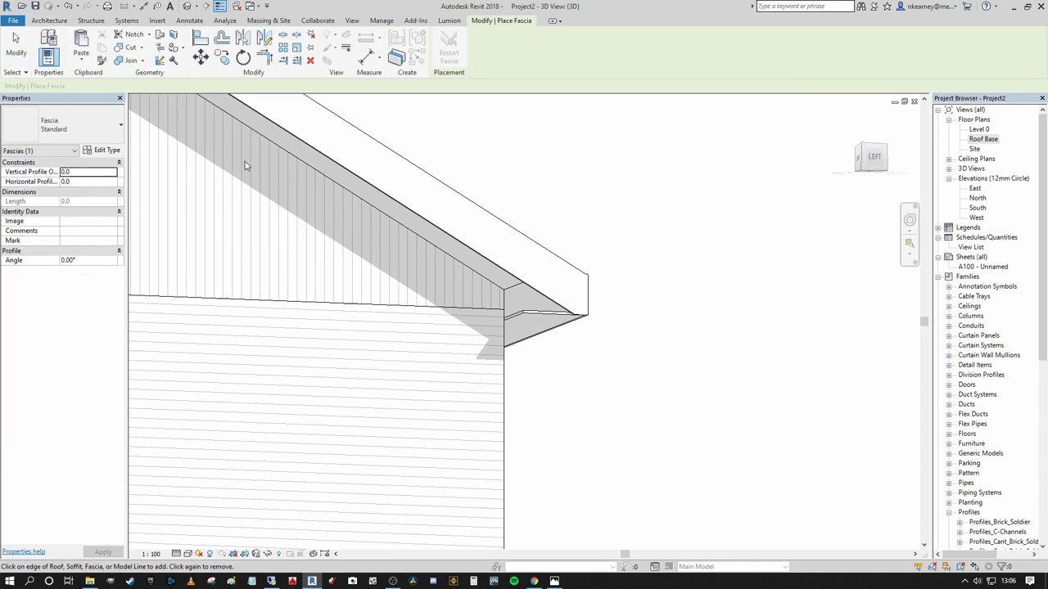
left_click(509, 293)
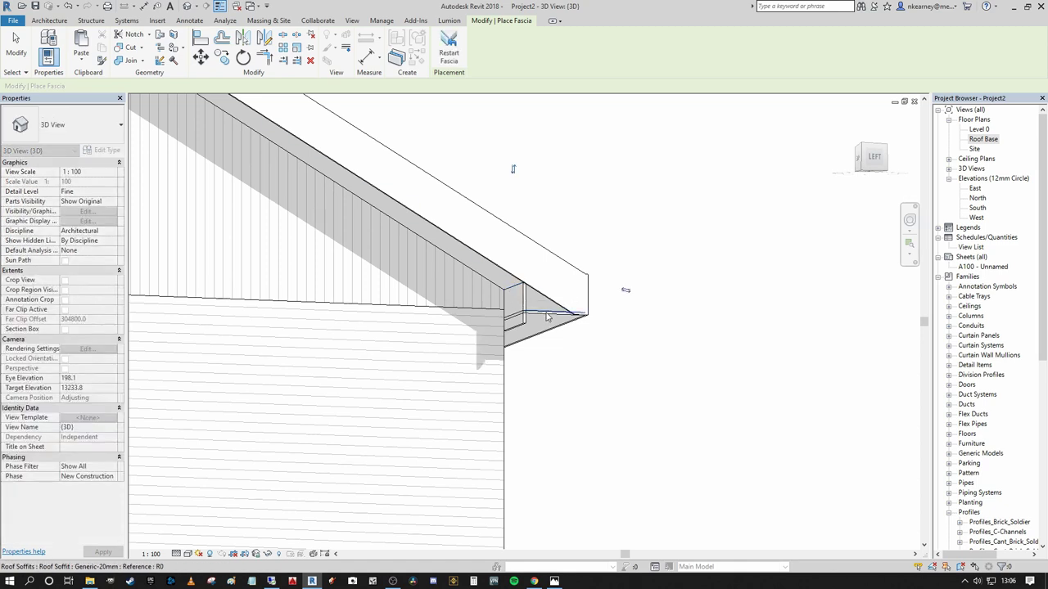
left_click(546, 315)
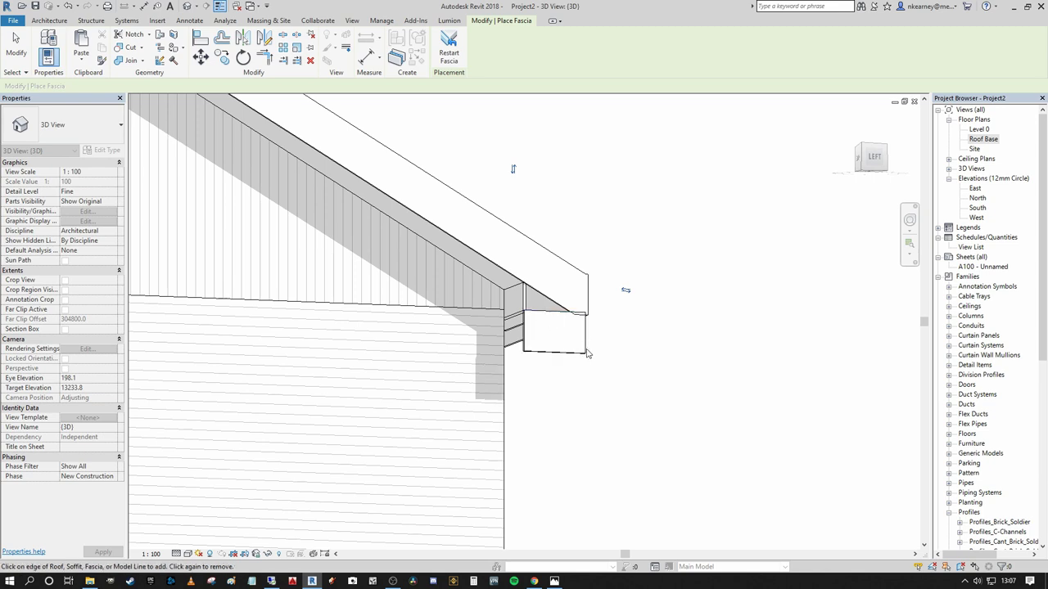
key("Escape")
left_click(570, 354)
middle_click_drag(588, 355, 616, 352, "shift")
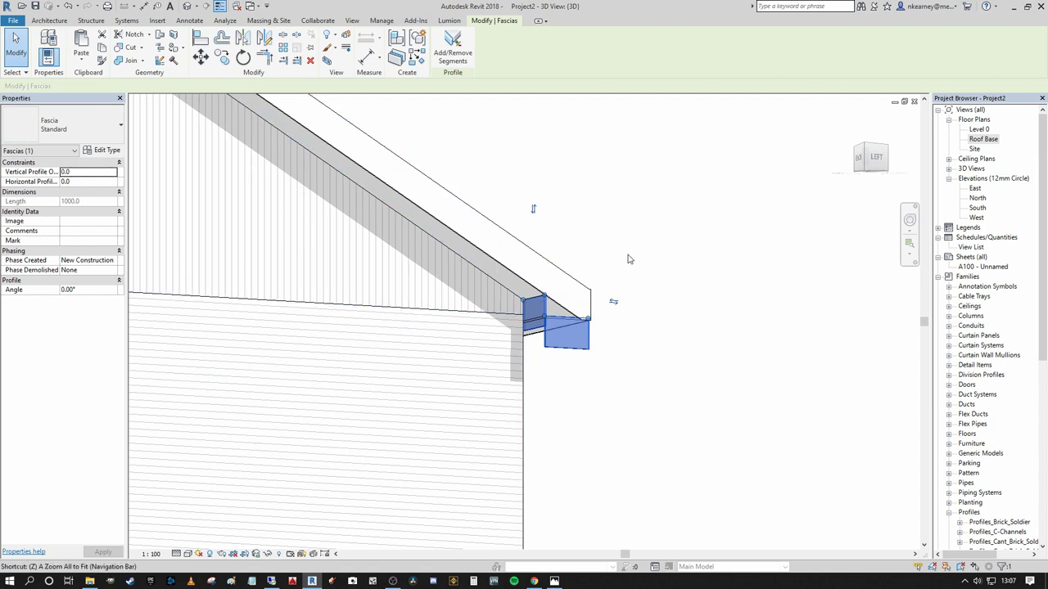
key("ctrl+z")
- Place a Standard fascia on the short lower end edge of the sloped gable soffit
middle_click_drag(612, 262, 628, 265, "shift")
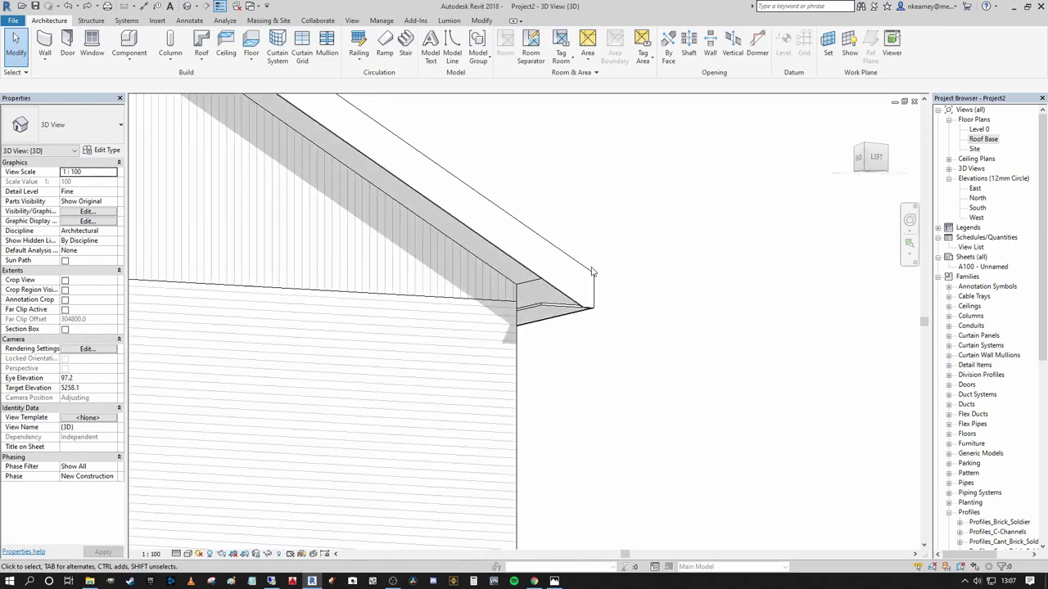
left_click(202, 59)
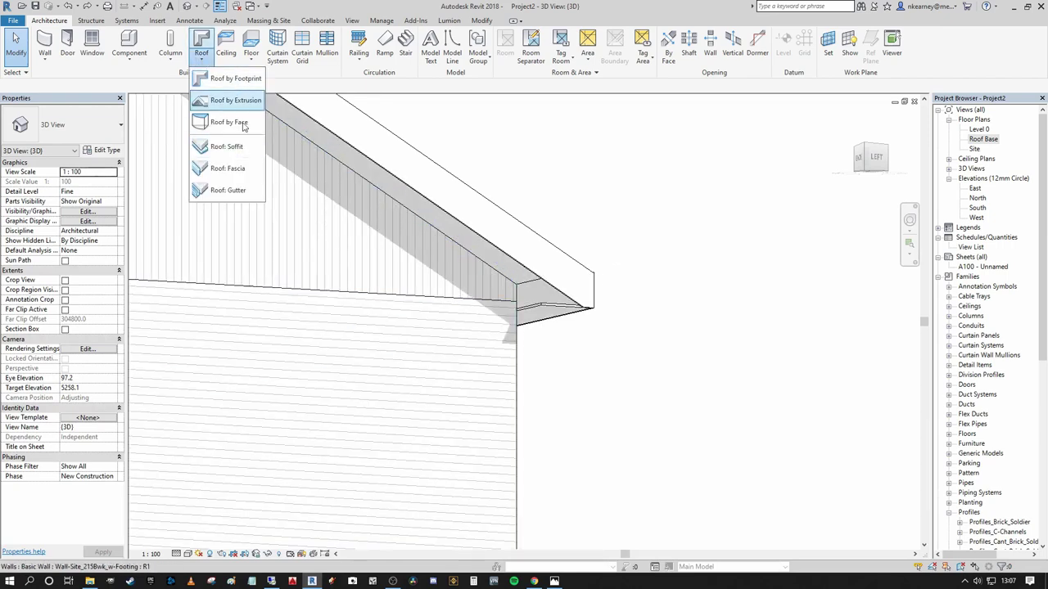
left_click(229, 168)
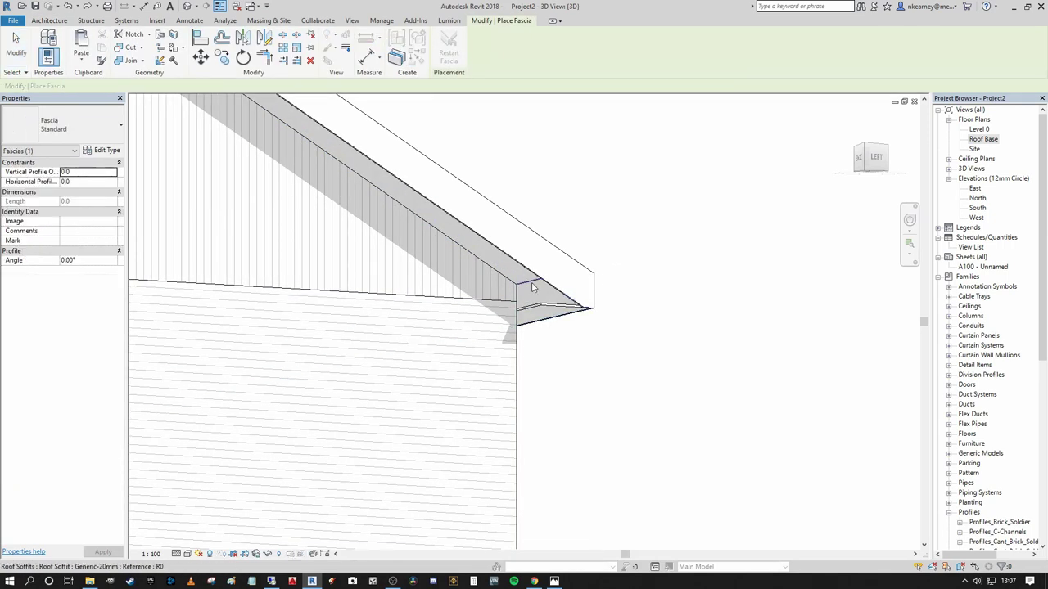
key("Escape")
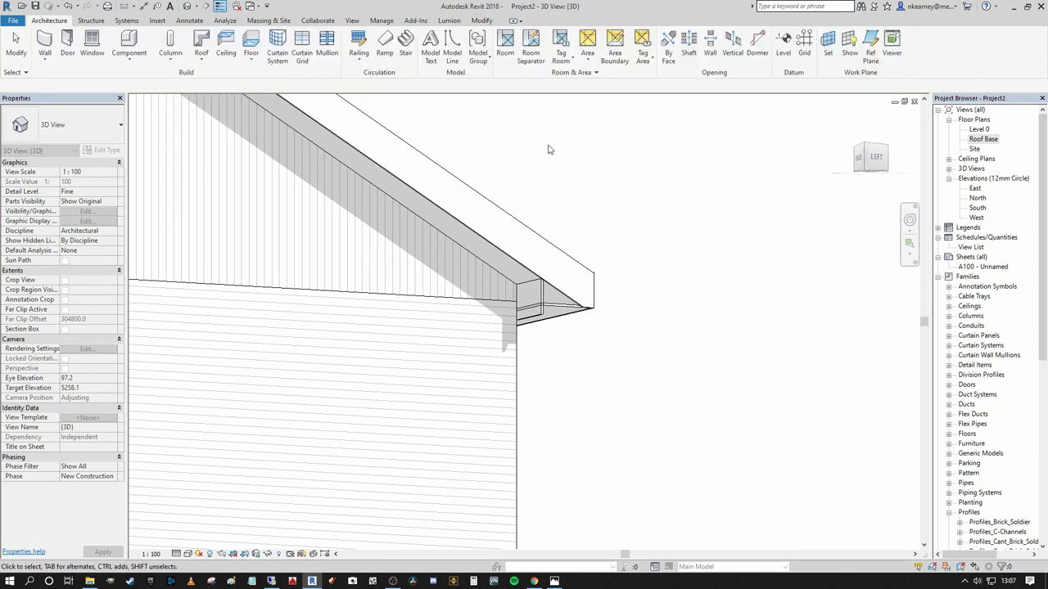
- Place a separate Standard fascia on the eaves soffit's end edge and flip it upward to cover the open end
left_click(202, 58)
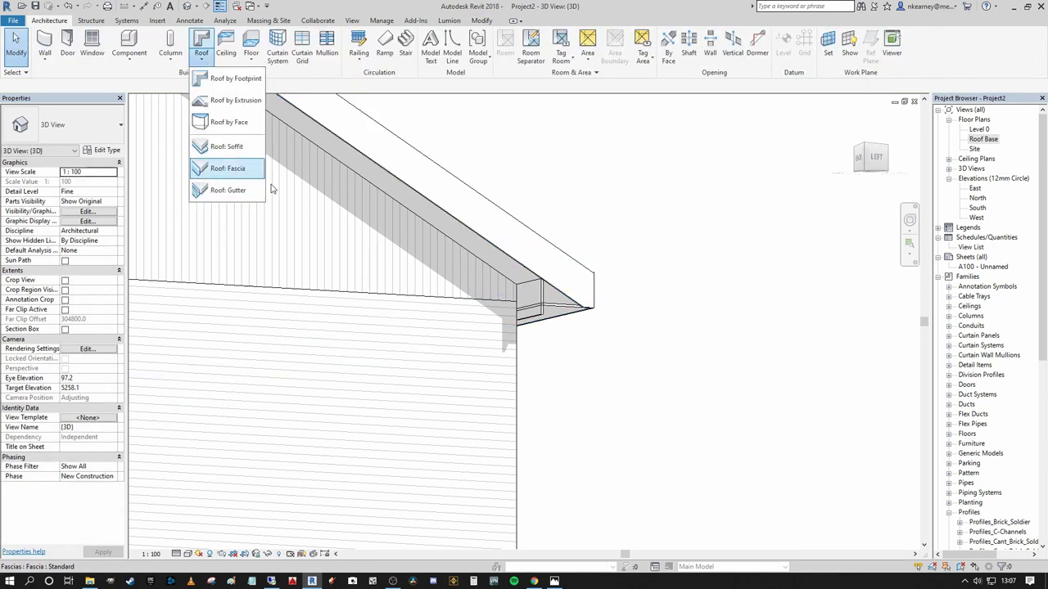
left_click(237, 170)
left_click(577, 307)
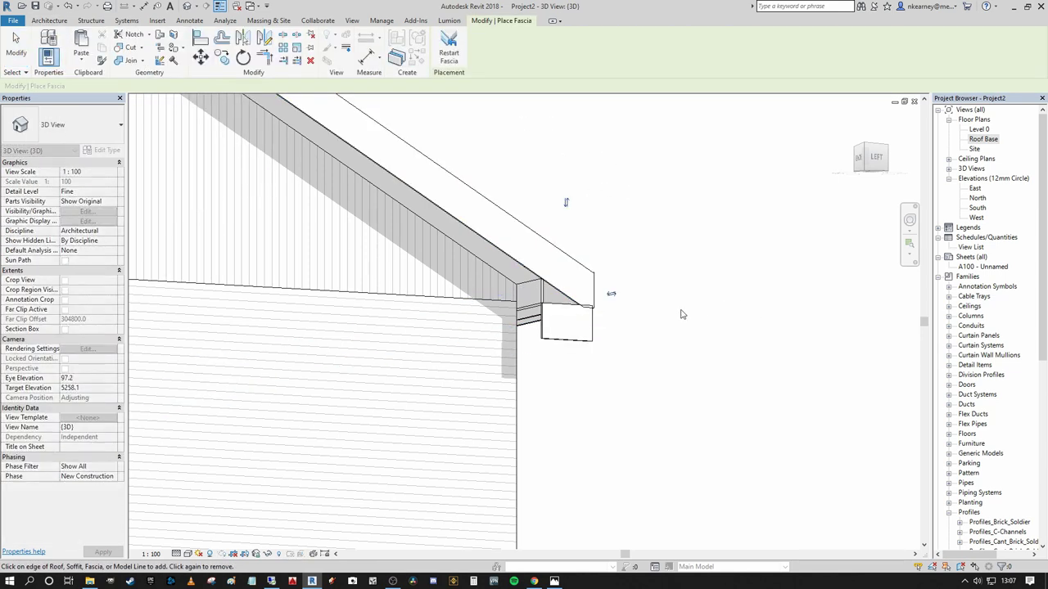
key("Escape")
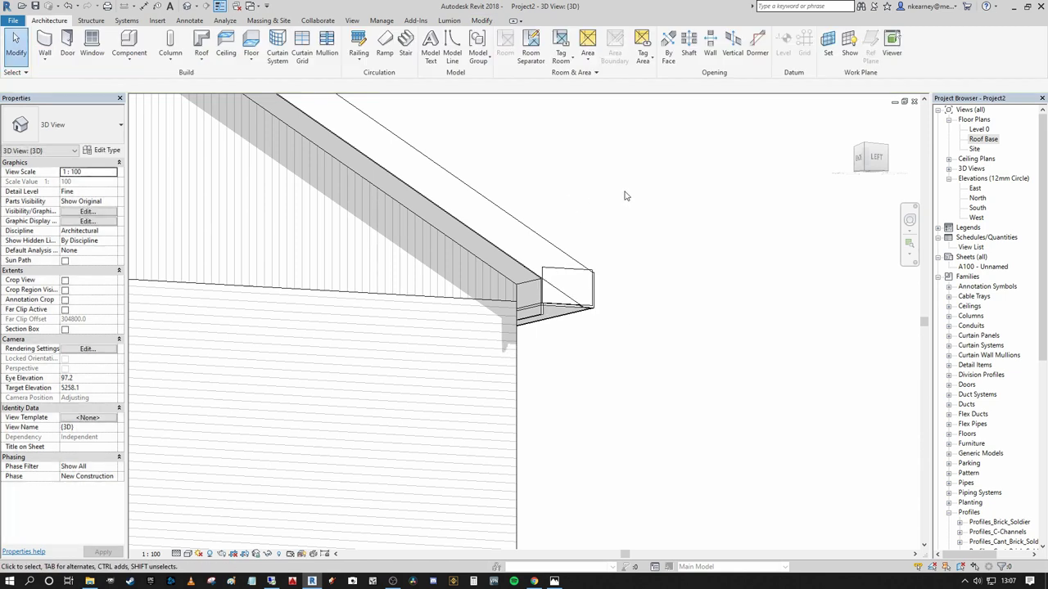
- Set the vertical profile offset of the fascia on the eaves soffit's end edge to 20
middle_click_drag(625, 196, 645, 236, "shift")
scroll(588, 319, "up", 3)
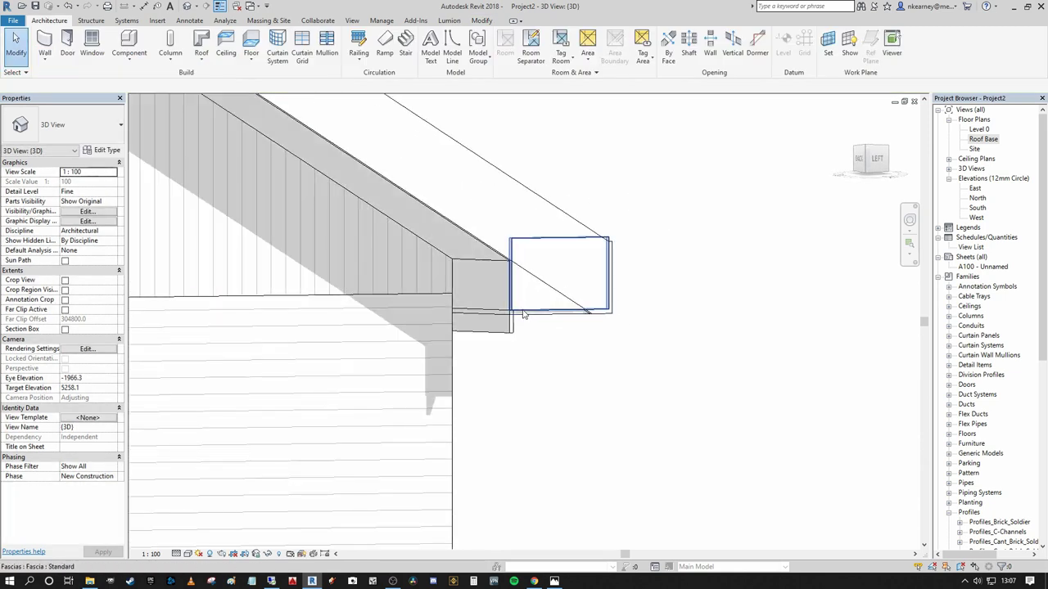
left_click(524, 315)
mouse_move(610, 275)
middle_mouse_down("shift")
mouse_move(477, 265)
mouse_move(630, 276)
middle_mouse_up("shift")
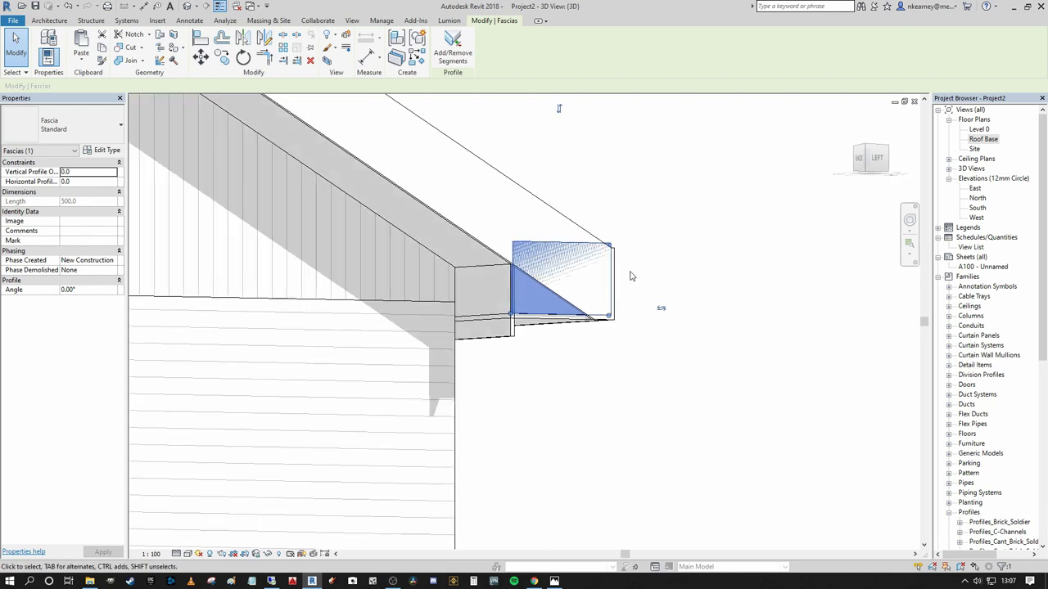
scroll(621, 262, "up", 1)
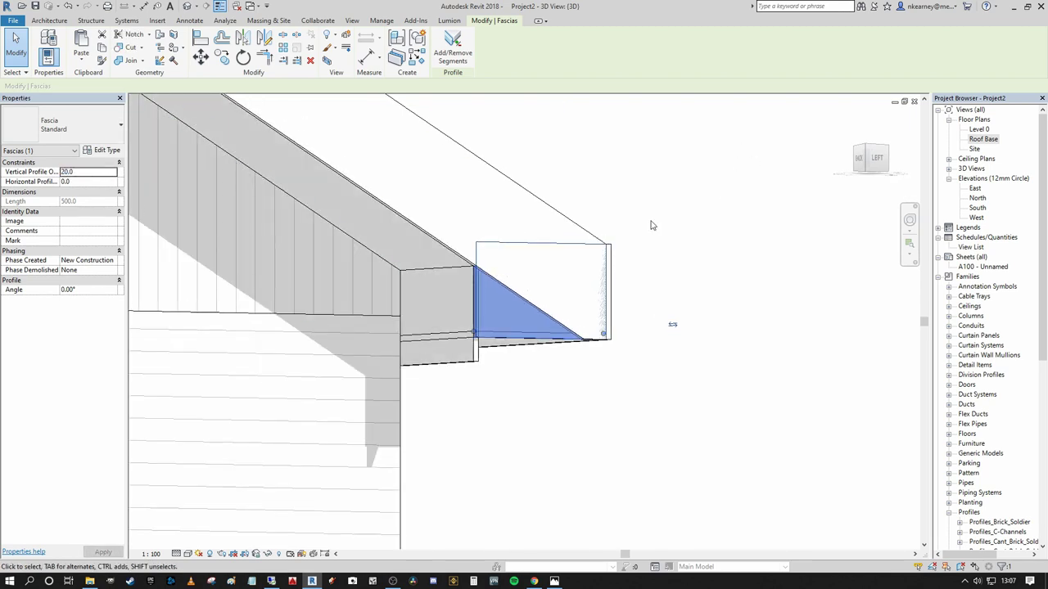
middle_click_drag(665, 241, 695, 335, "shift")
left_click(547, 358)
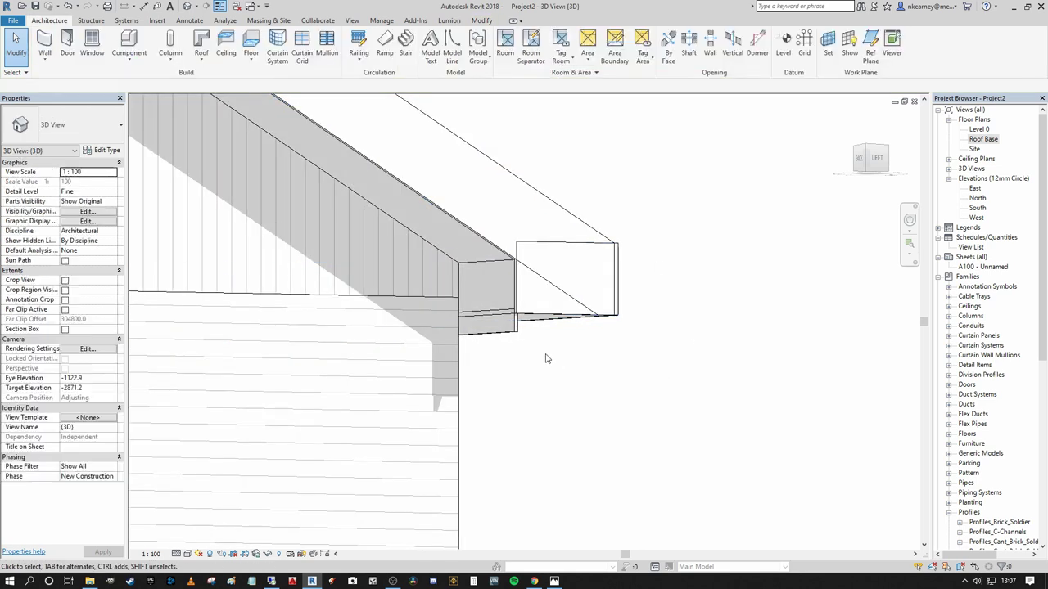
- Duplicate the type of the fascia at the gable soffit's lower end as Fascia End Detail
left_click(509, 339)
mouse_move(549, 355)
middle_mouse_down("shift")
mouse_move(382, 360)
mouse_move(595, 373)
mouse_move(532, 340)
middle_mouse_up("shift")
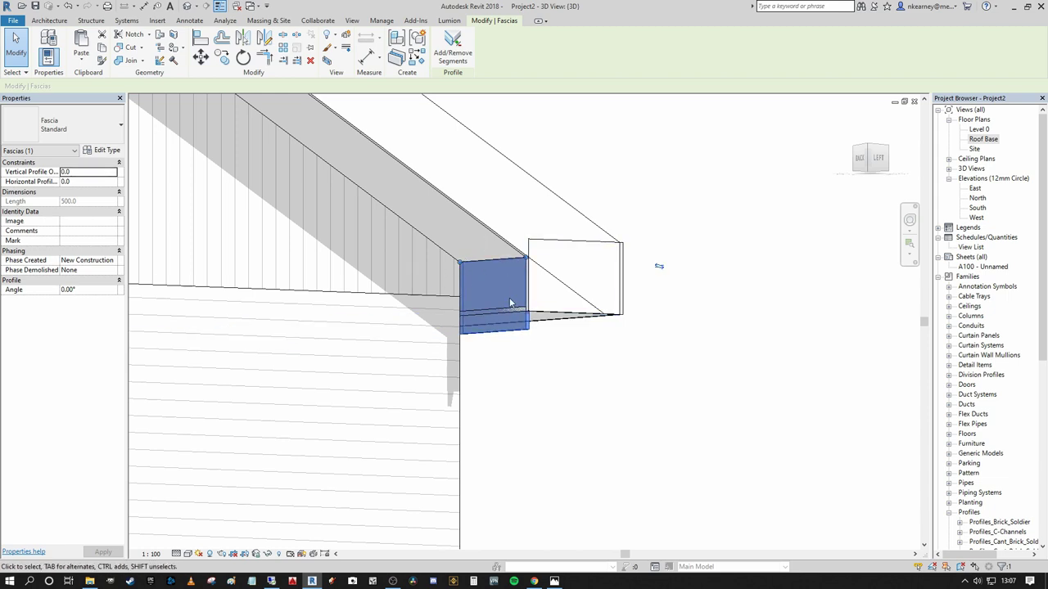
scroll(482, 313, "down", 1)
left_click(112, 153)
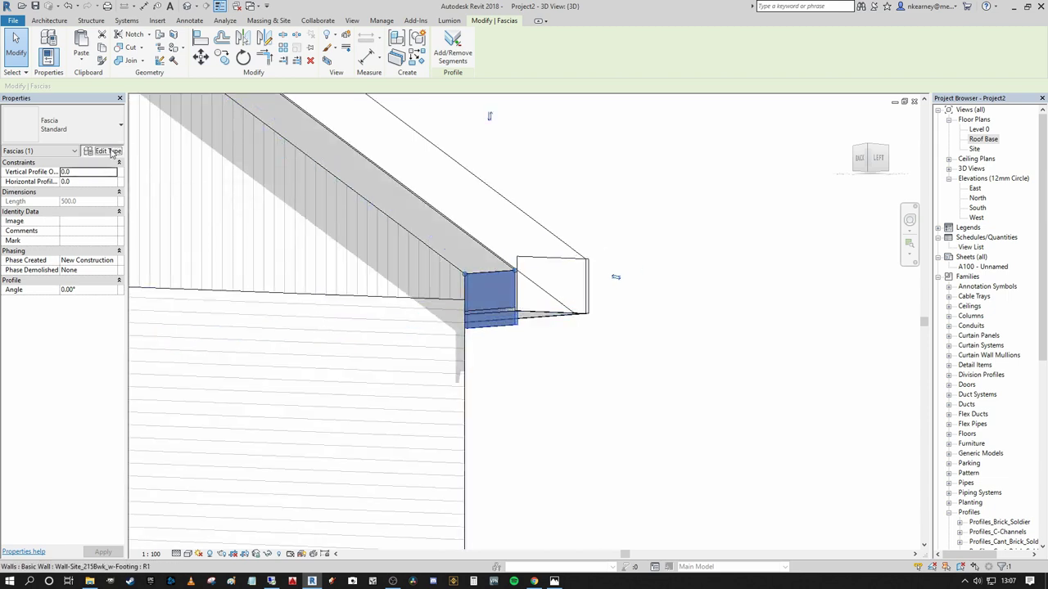
left_click(758, 162)
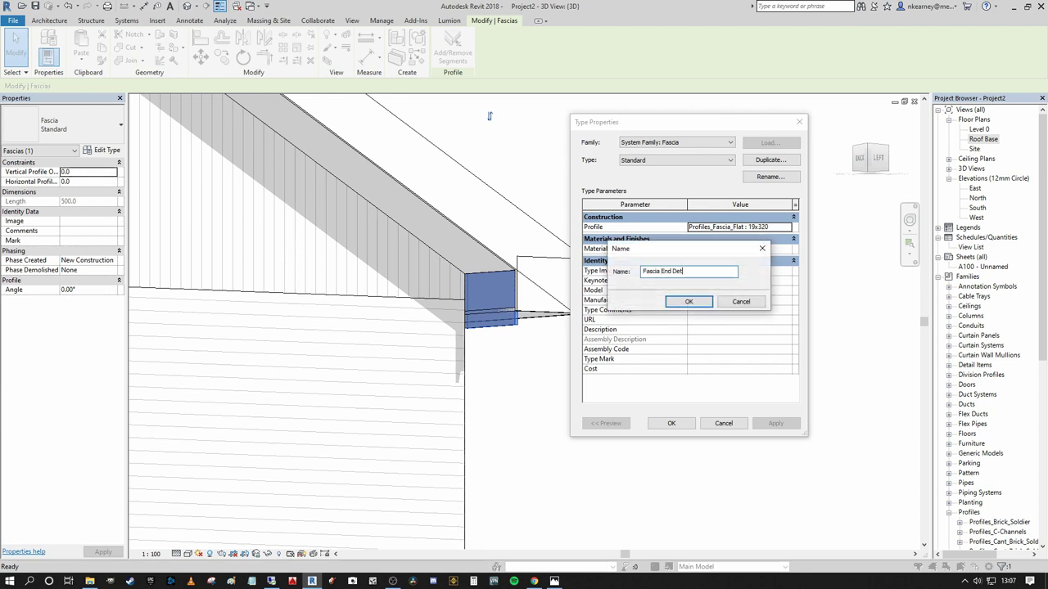
key("Return")
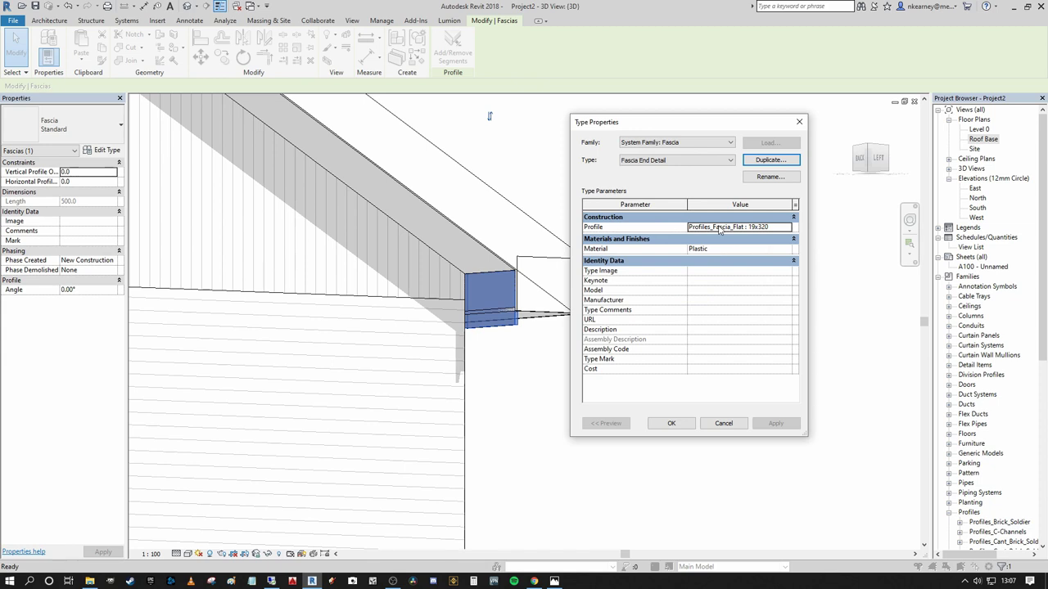
- Set the Fascia End Detail type's profile to Profiles_Fascia_Flat : 19x235mm and inspect the resized board at the soffit end
left_click(788, 231)
scroll(789, 256, "up", 1)
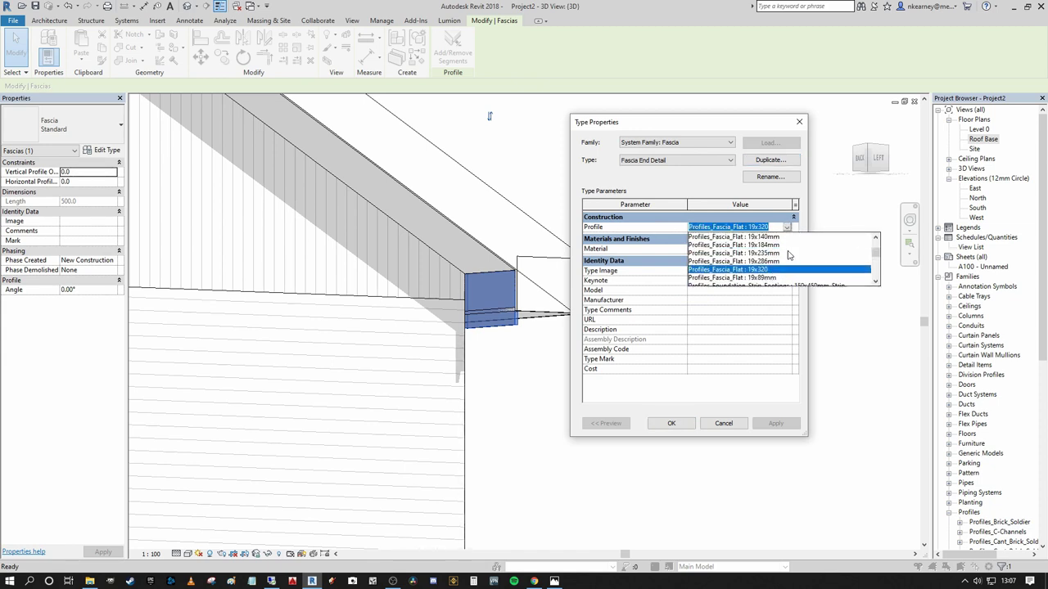
left_click(771, 253)
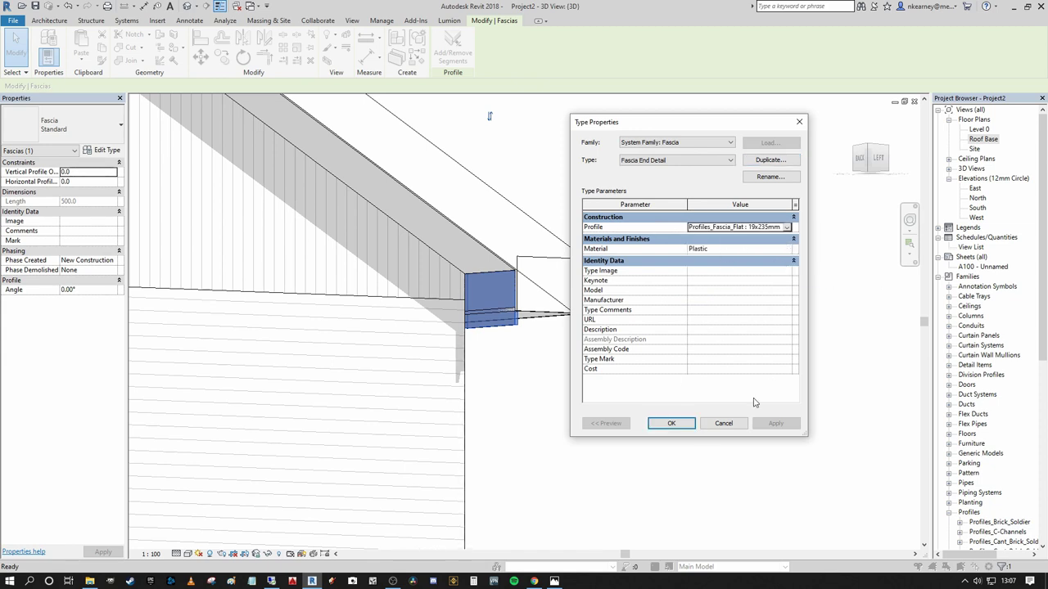
left_click(670, 423)
scroll(546, 325, "up", 3)
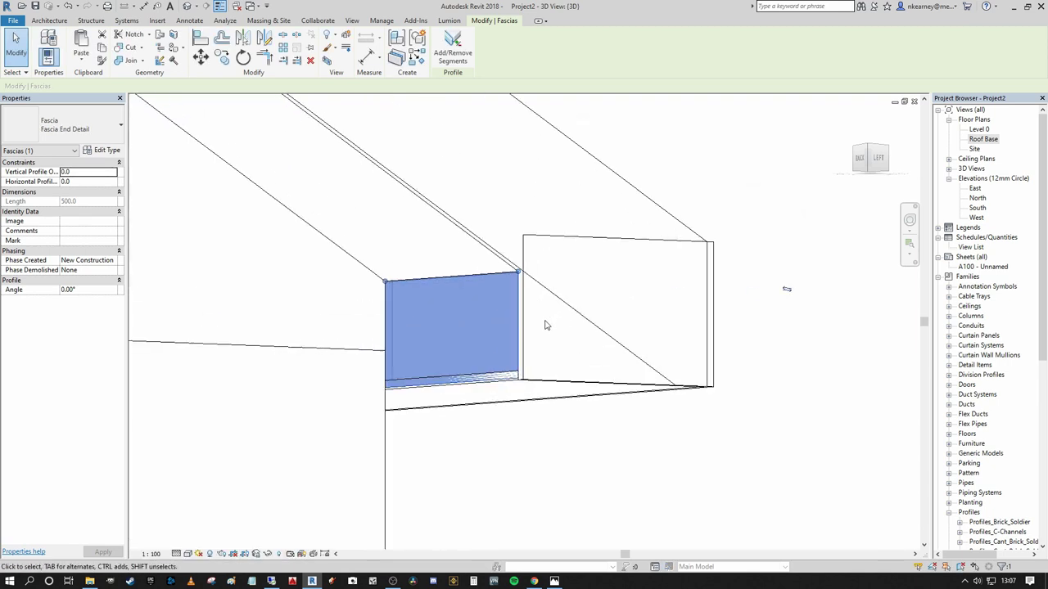
left_click(749, 178)
scroll(716, 274, "down", 3)
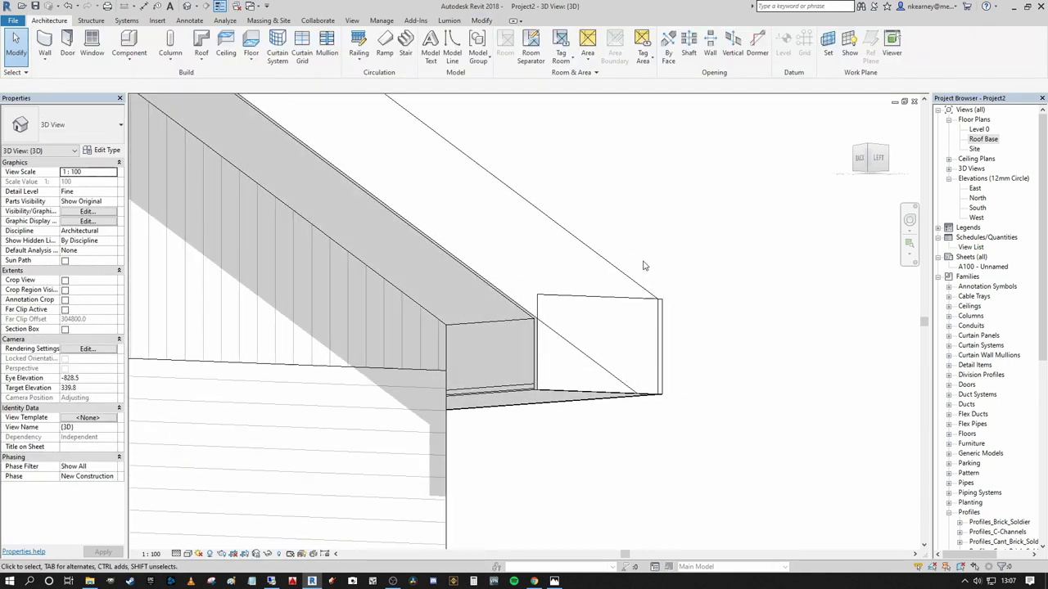
mouse_move(672, 369)
middle_mouse_down("shift")
mouse_move(604, 292)
mouse_move(437, 344)
mouse_move(650, 302)
middle_mouse_up("shift")
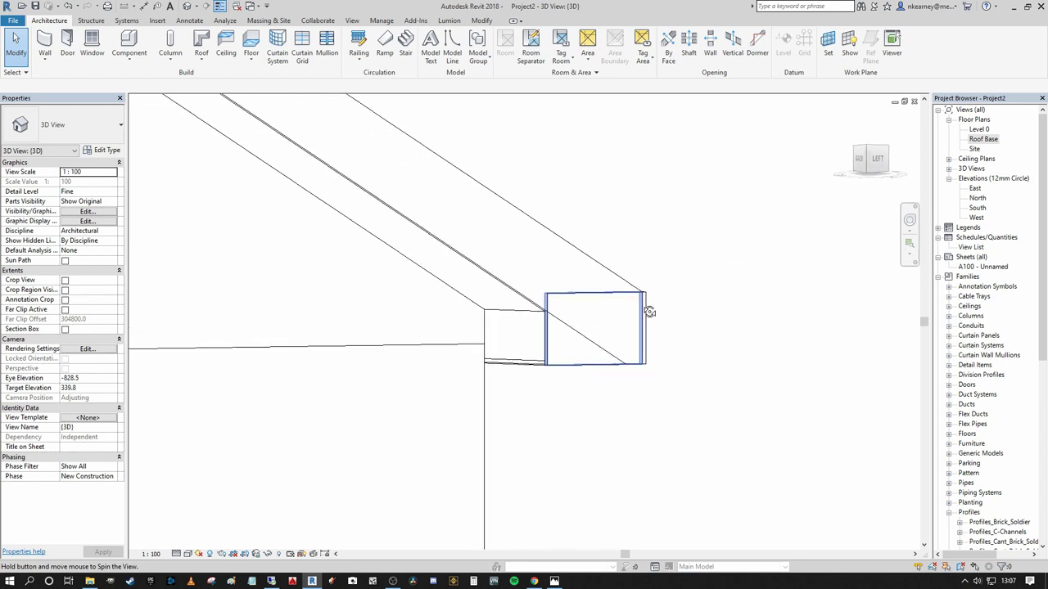
- Join the outer fascia end detail with the sloping fascia at the eaves corner
left_click(484, 21)
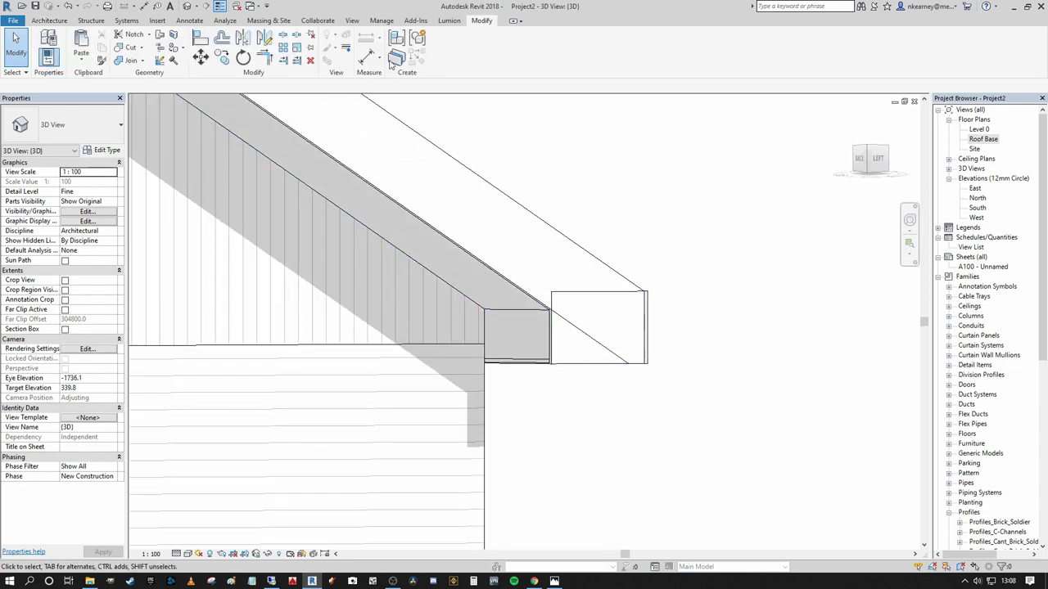
left_click(128, 60)
left_click(573, 296)
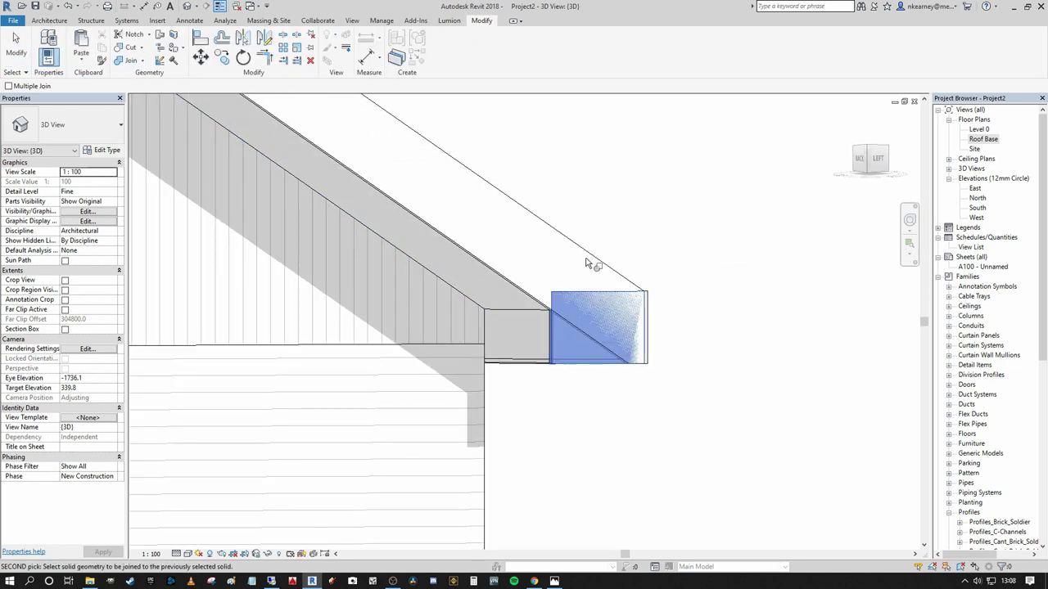
left_click(595, 263)
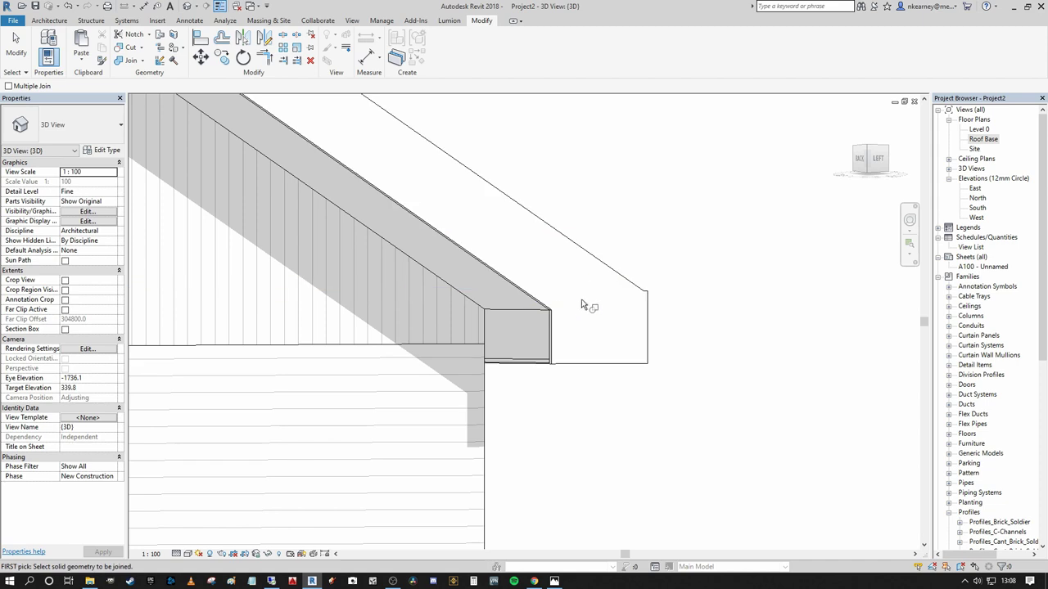
- Join the inner fascia end detail with the adjoining fascia and soffit pieces at the boxed eaves corner
left_click(536, 317)
left_click(493, 313)
left_click(493, 314)
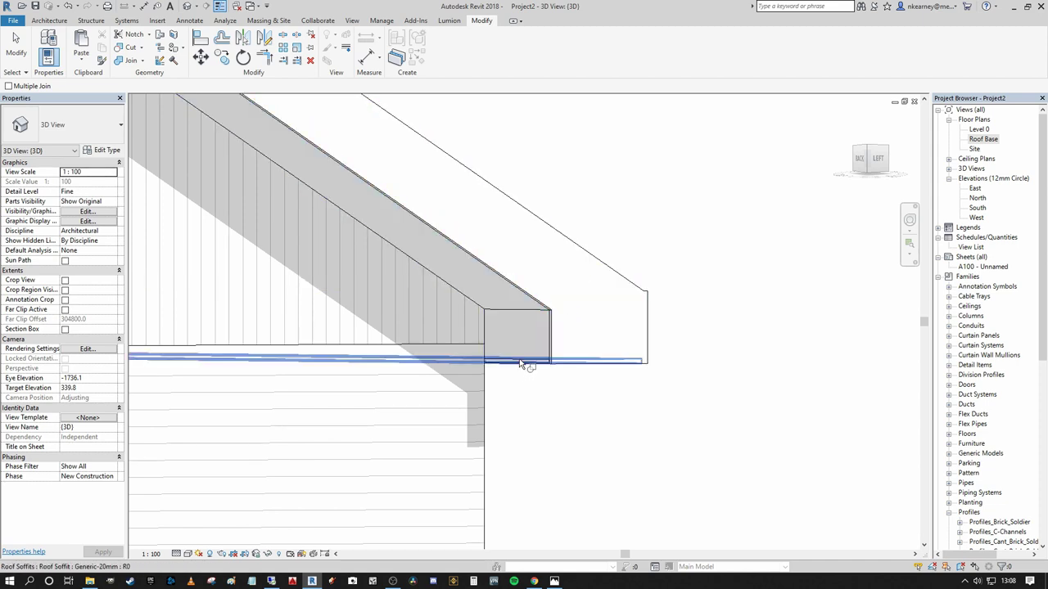
left_click(553, 362)
left_click(548, 357)
left_click(555, 361)
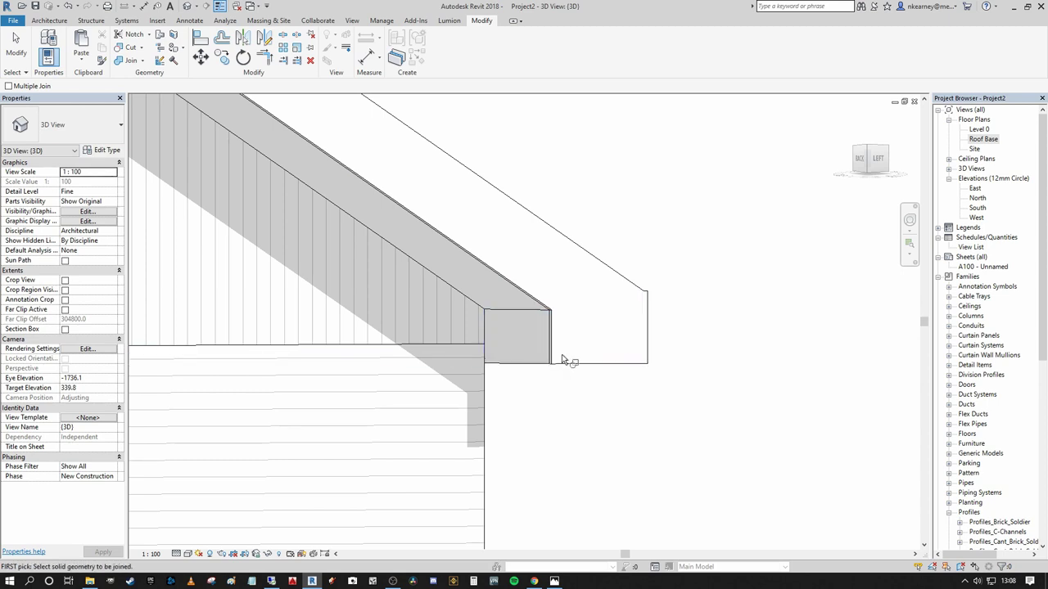
scroll(568, 355, "up", 2)
left_click(561, 352)
left_click(554, 358)
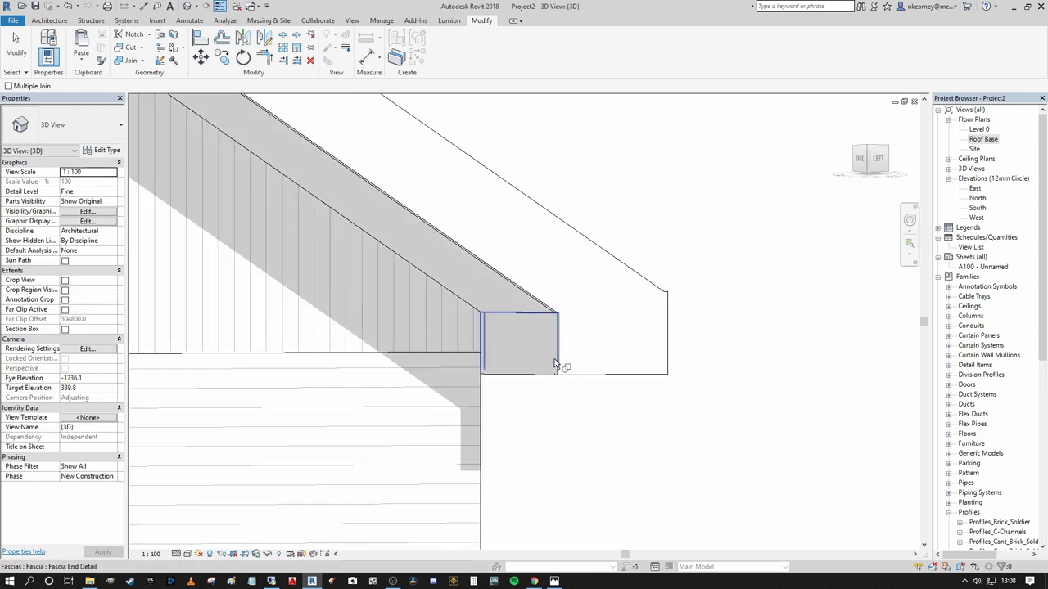
- Join the horizontal eaves soffit with the fascia end detail and the adjoining fascia
scroll(577, 356, "down", 2)
mouse_move(655, 349)
middle_mouse_down("shift")
mouse_move(486, 367)
mouse_move(488, 423)
mouse_move(695, 388)
mouse_move(662, 379)
mouse_move(646, 319)
middle_mouse_up("shift")
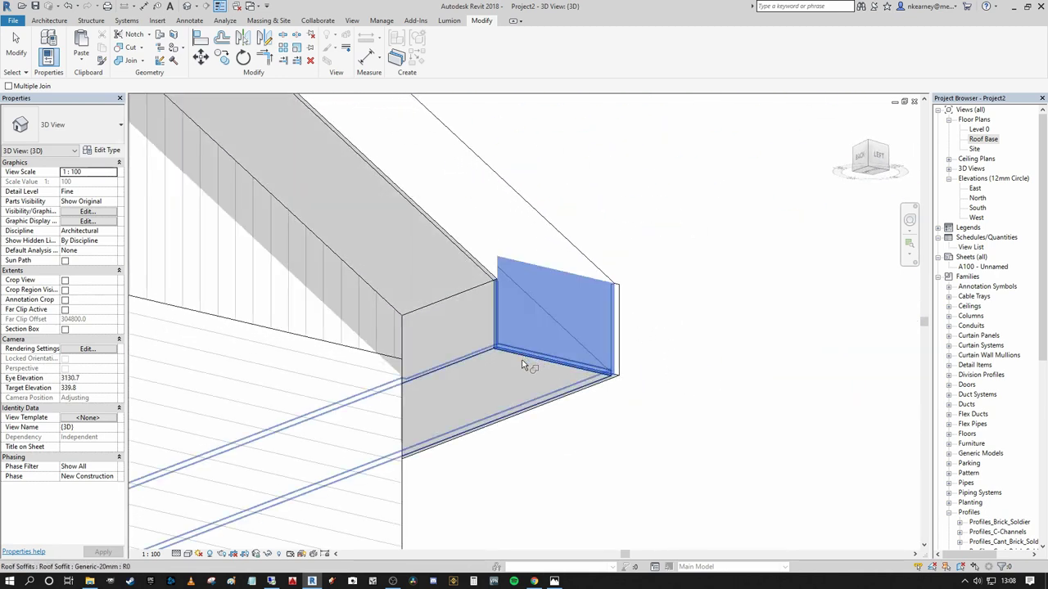
left_click(604, 385)
left_click(603, 387)
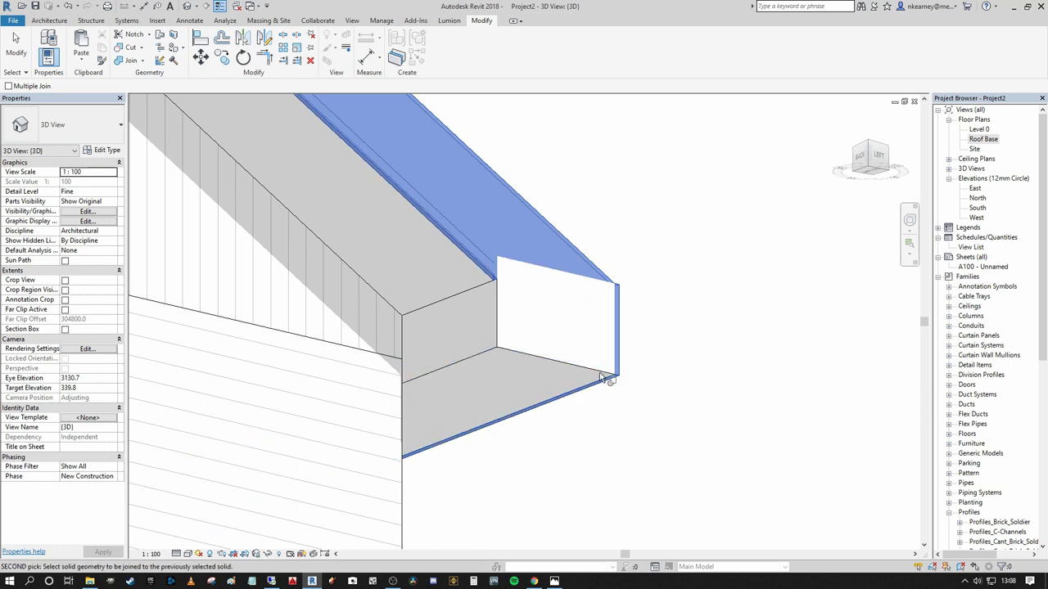
left_click(614, 381)
middle_click_drag(614, 383, 635, 332, "shift")
key("Escape")
- Join the sloping gable soffit with the fascia running alongside it
middle_click_drag(544, 361, 539, 404, "shift")
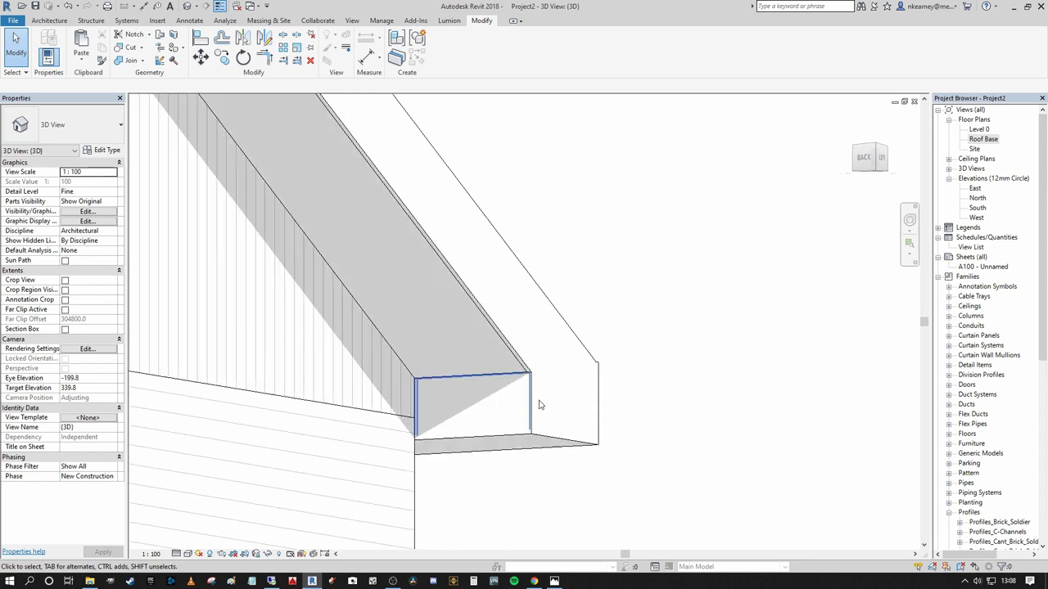
left_click(133, 62)
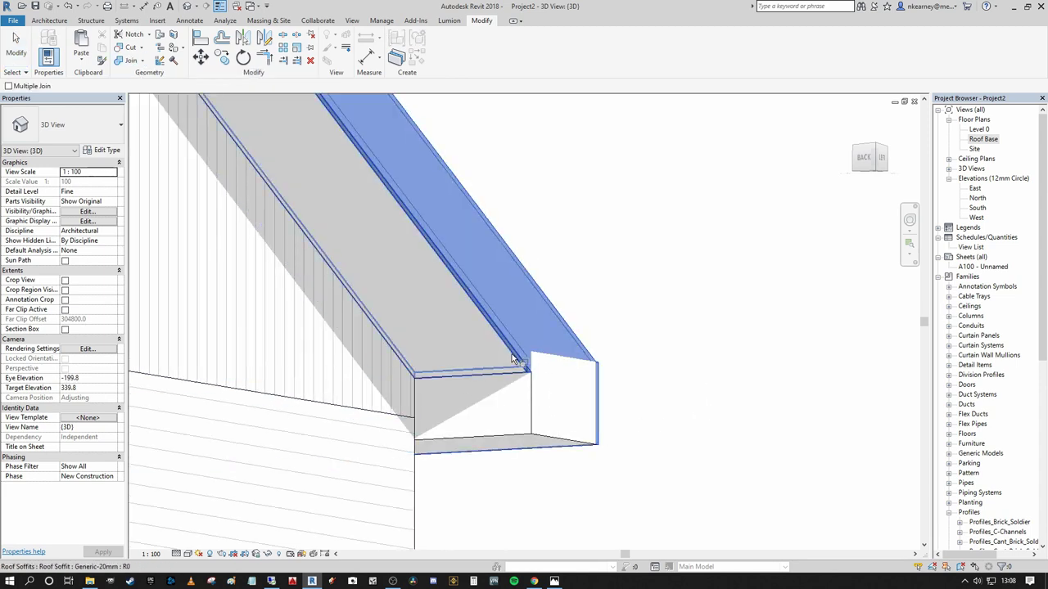
left_click(507, 357)
left_click(522, 377)
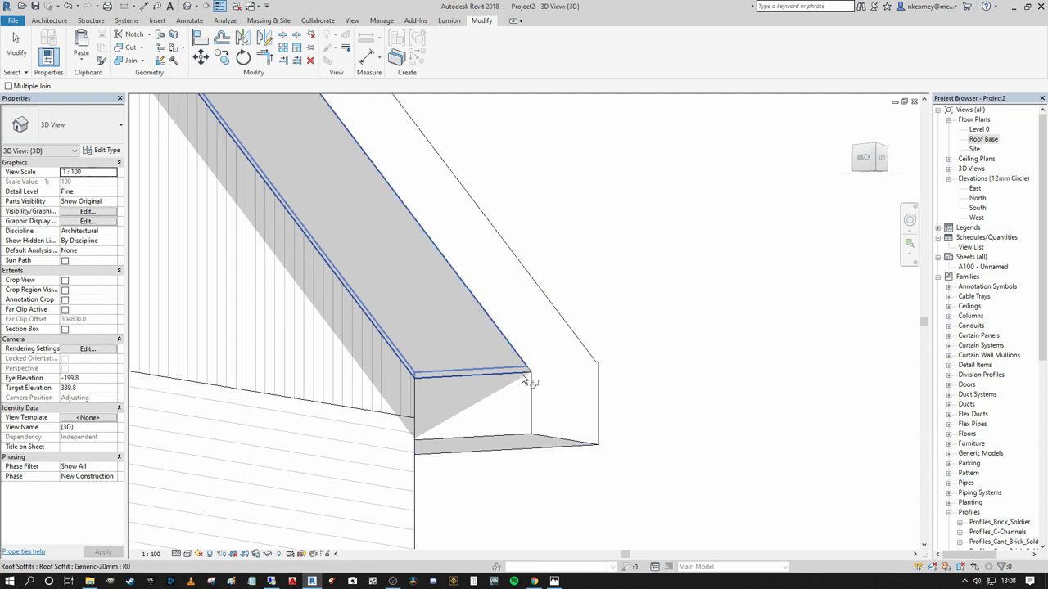
key("Escape")
- Examine the joined eaves corner and the long eaves of the roof from several angles
mouse_move(528, 379)
middle_mouse_down("shift")
mouse_move(636, 385)
mouse_move(594, 416)
mouse_move(599, 363)
mouse_move(618, 345)
mouse_move(645, 396)
middle_mouse_up("shift")
scroll(619, 331, "down", 2)
scroll(645, 406, "up", 2)
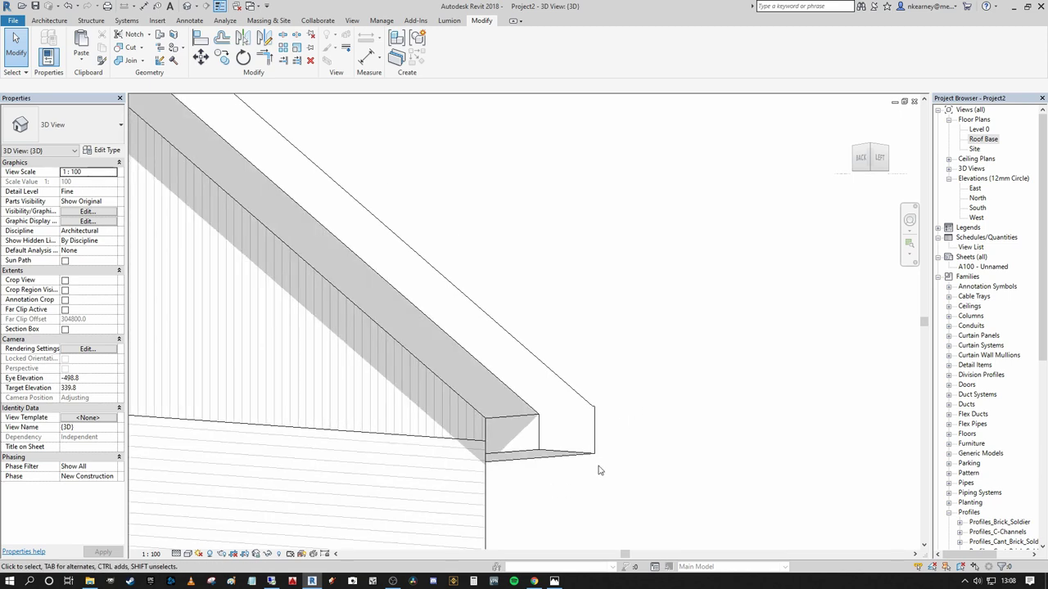
mouse_move(647, 451)
middle_mouse_down("shift")
mouse_move(669, 357)
mouse_move(482, 382)
mouse_move(659, 415)
middle_mouse_up("shift")
mouse_move(577, 393)
middle_mouse_down()
mouse_move(434, 400)
mouse_move(481, 497)
middle_mouse_up()
scroll(486, 379, "down", 2)
middle_click_drag(742, 368, 655, 462)
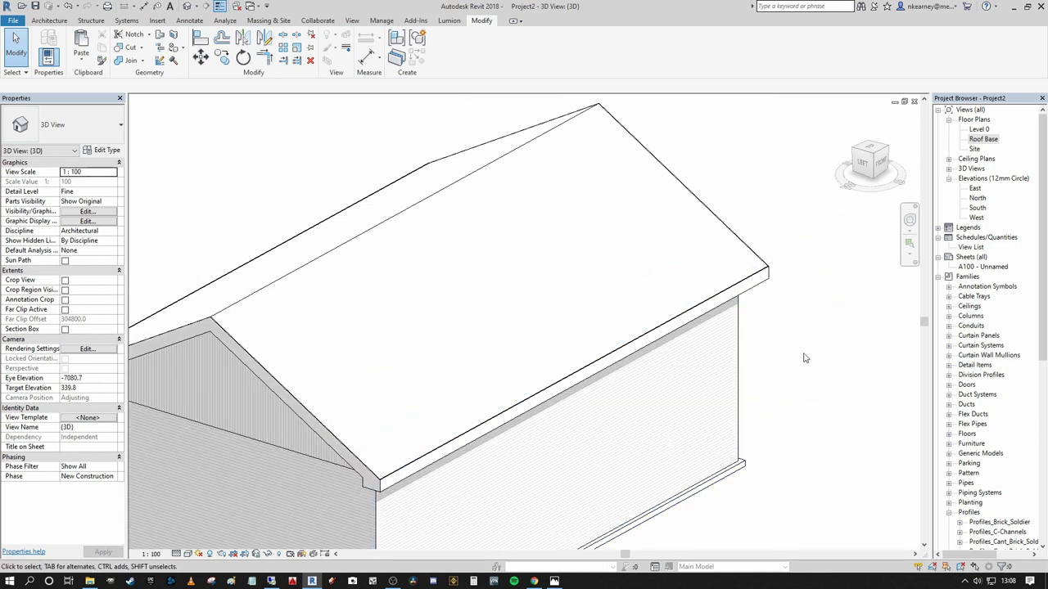
mouse_move(805, 355)
middle_mouse_down()
mouse_move(867, 334)
mouse_move(856, 328)
mouse_move(849, 357)
middle_mouse_up()
- Place a Standard roof gutter along the fascia of the long eaves
left_click(49, 21)
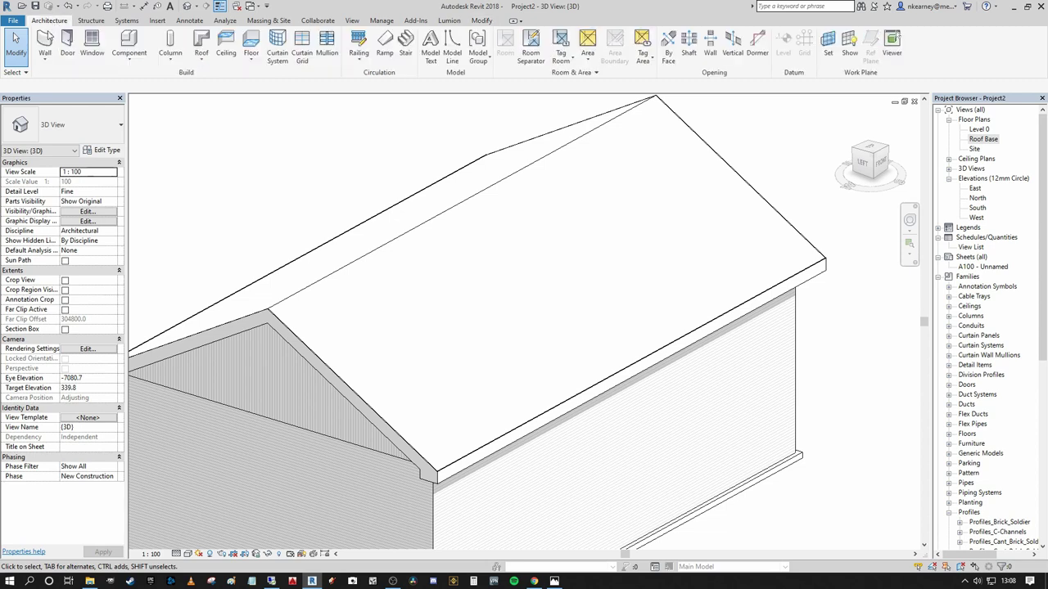
left_click(206, 55)
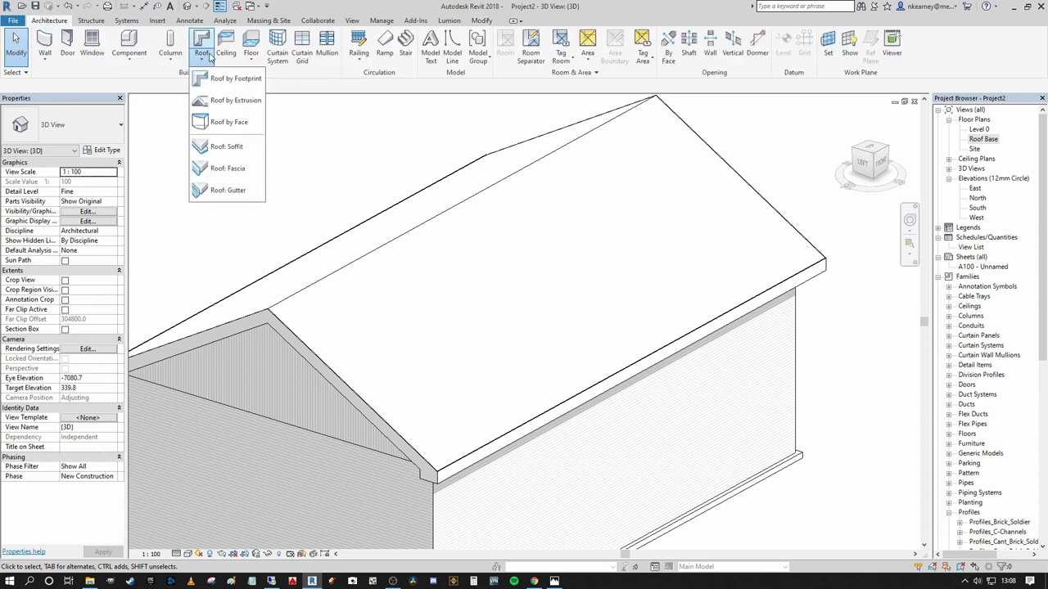
left_click(230, 192)
scroll(372, 319, "up", 4)
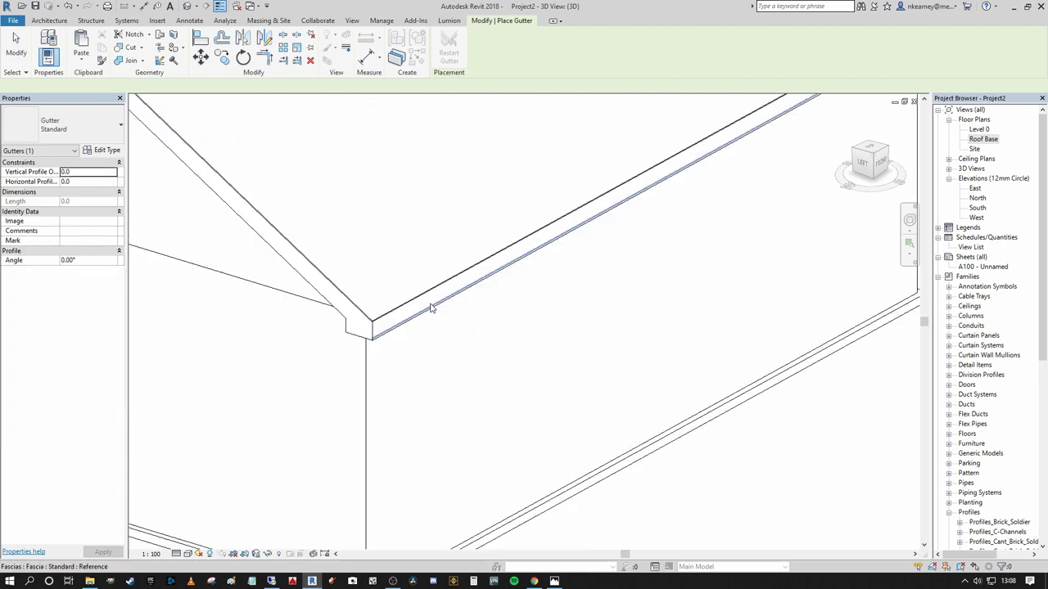
left_click(379, 326)
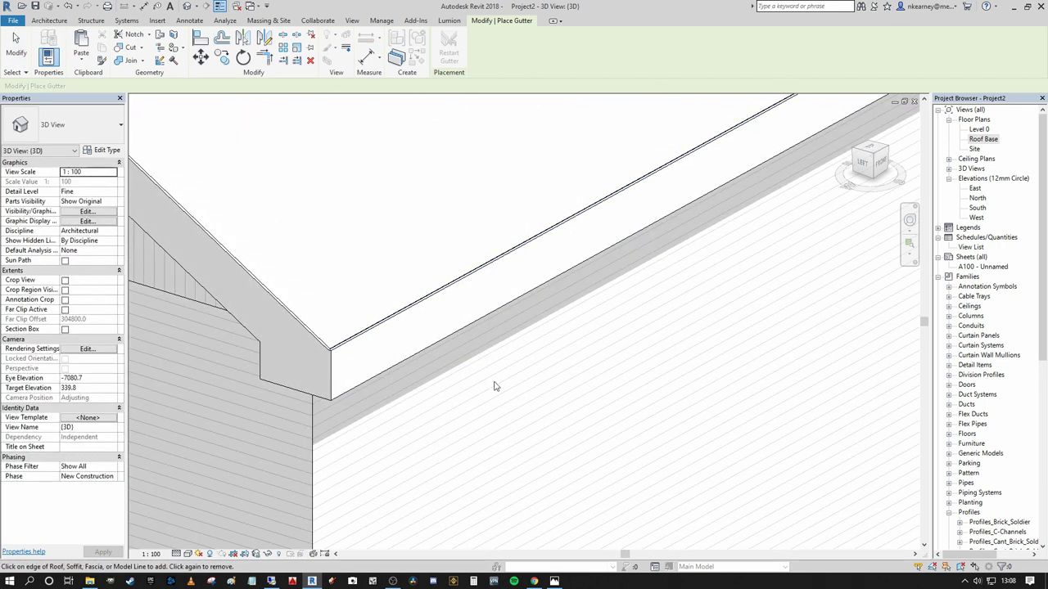
- Flip the gutter horizontally to the outer side of the fascia and finish placing it
scroll(364, 290, "down", 5)
middle_click_drag(404, 330, 409, 431)
scroll(409, 431, "down", 1)
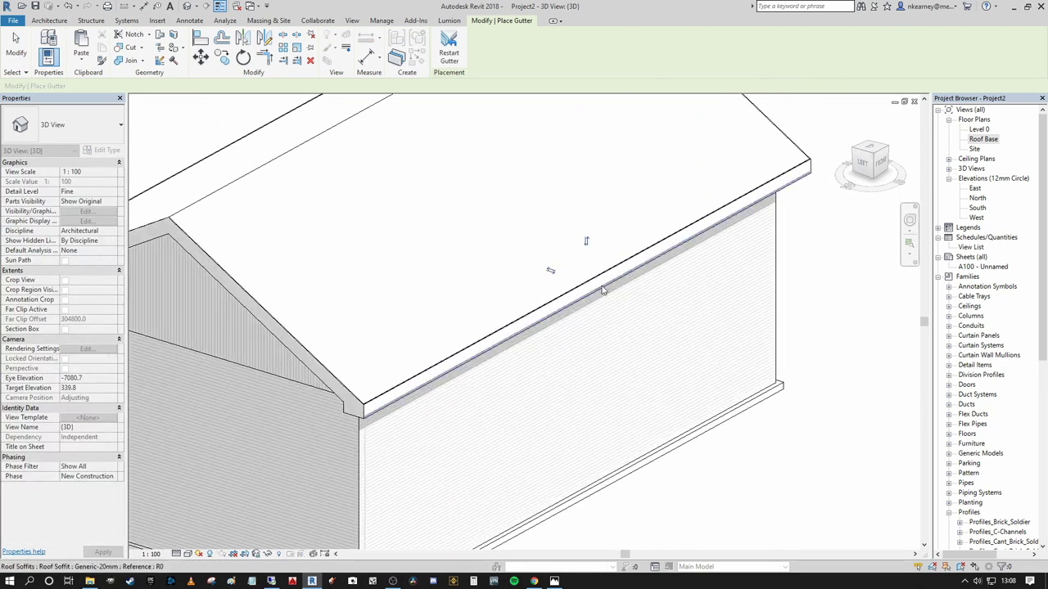
scroll(536, 334, "up", 2)
middle_click_drag(524, 355, 560, 362)
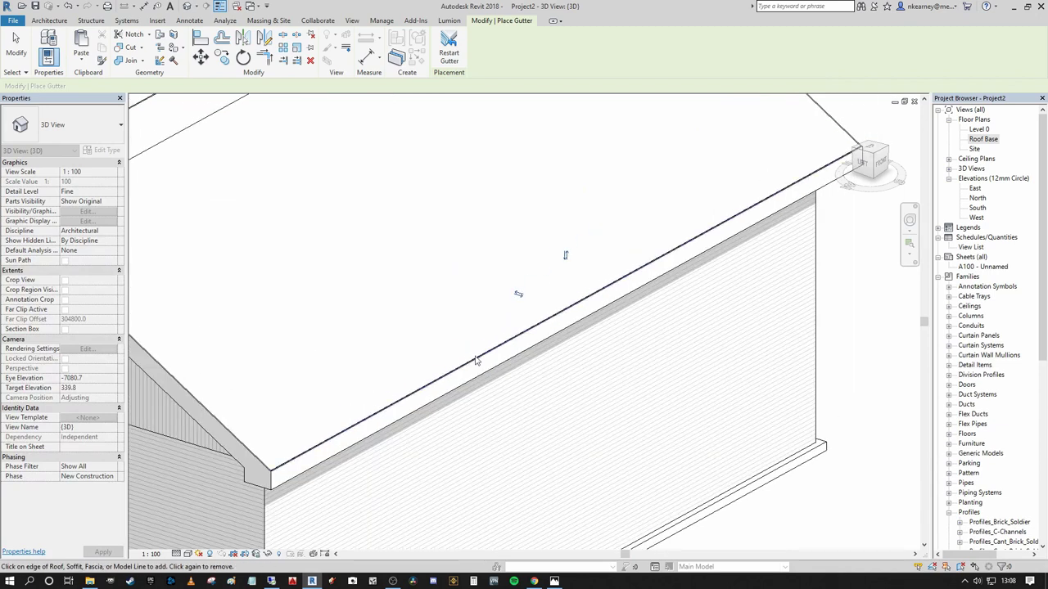
left_click(520, 299)
key("Escape")
key("Escape")
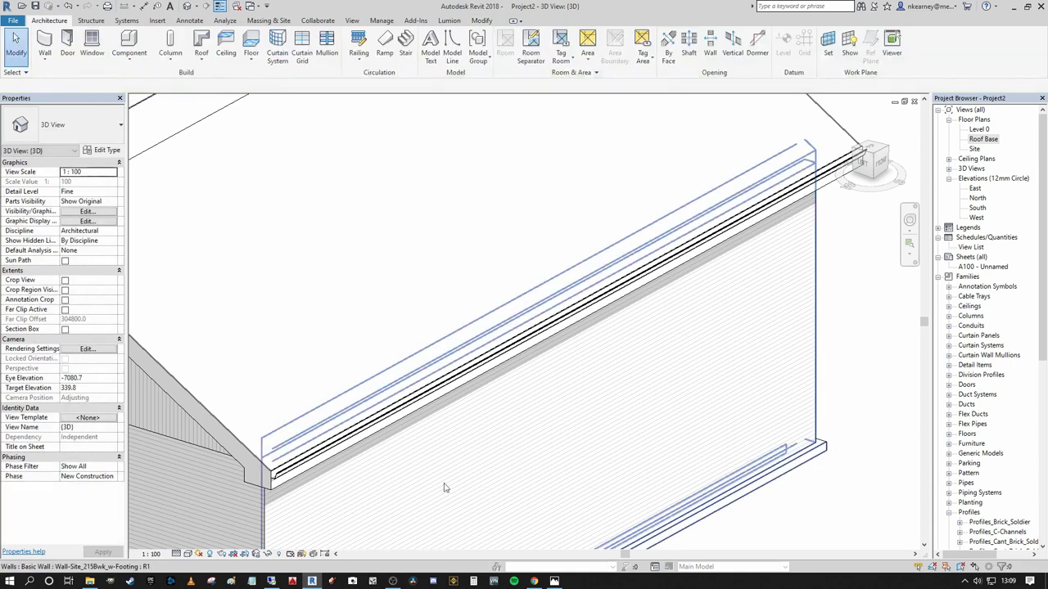
- Inspect both ends of the gutter on the long eaves, and delete it
scroll(345, 471, "up", 3)
scroll(345, 471, "down", 5)
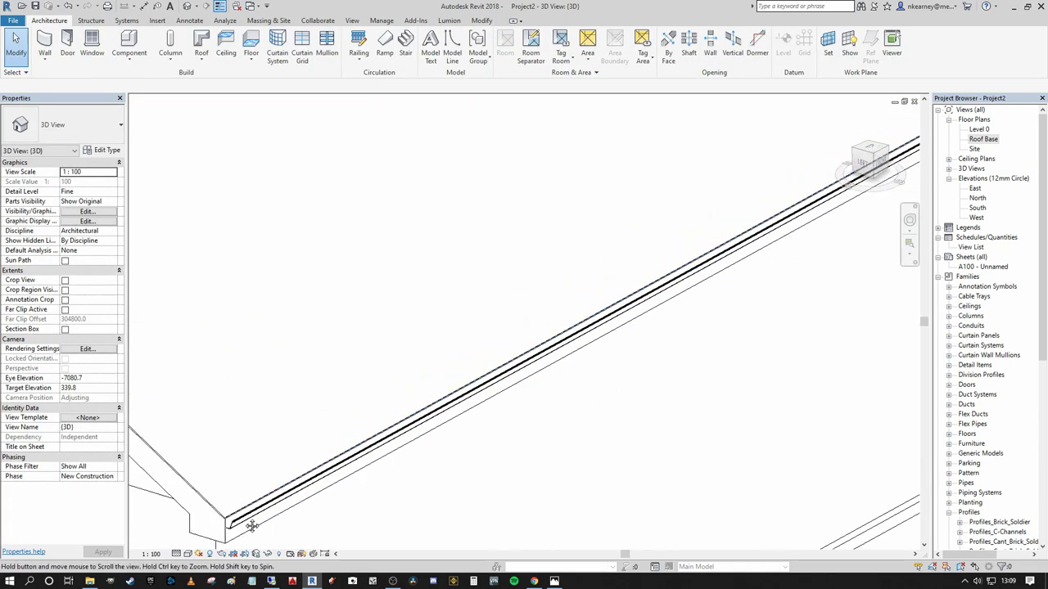
scroll(776, 245, "up", 4)
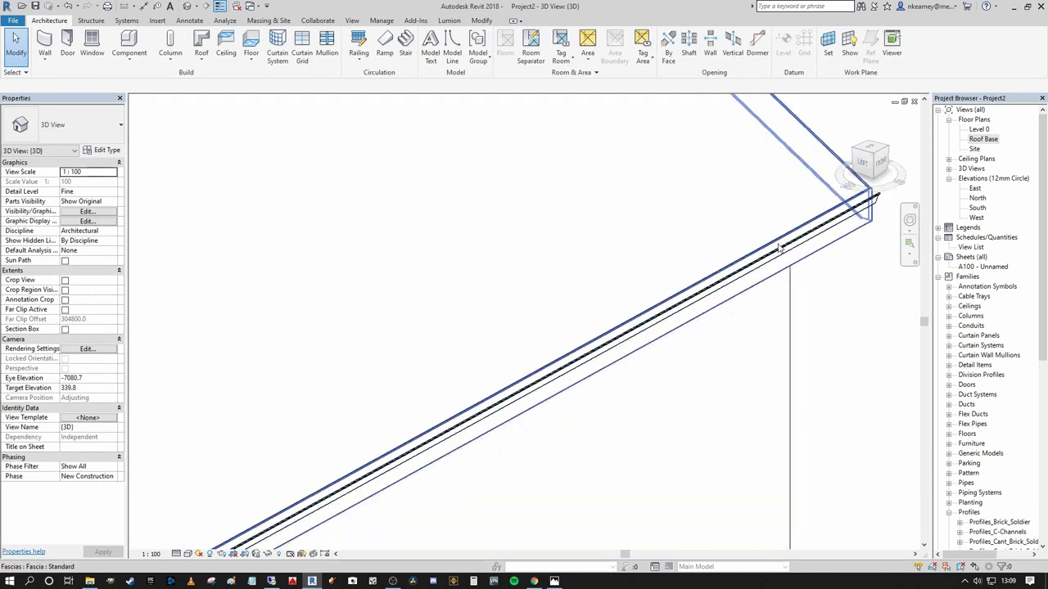
scroll(818, 234, "down", 5)
scroll(767, 223, "up", 1)
scroll(767, 222, "up", 1)
left_click(766, 237)
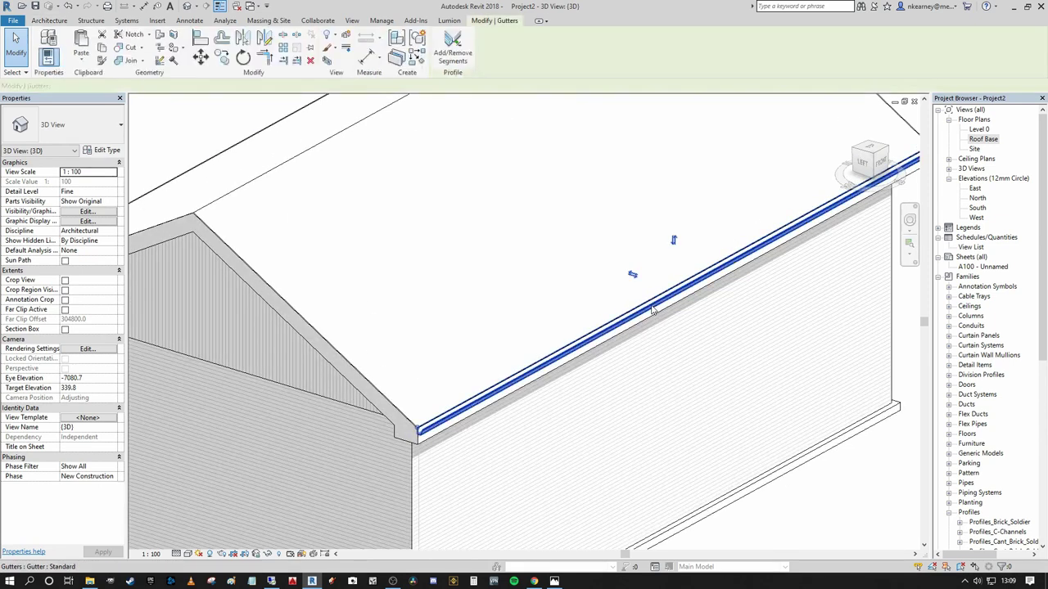
middle_click_drag(484, 170, 392, 211)
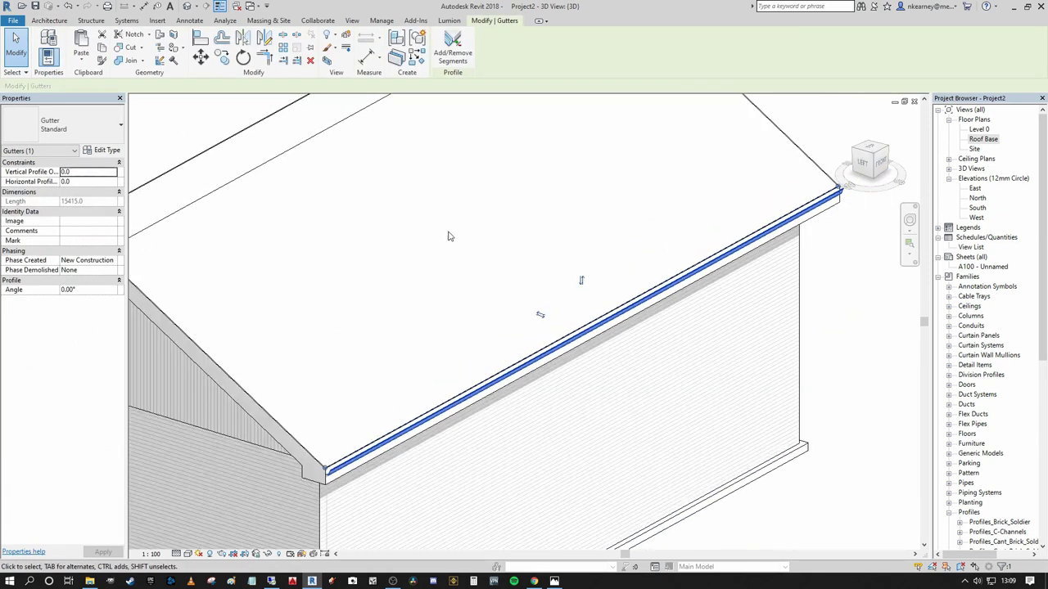
key("Delete")
- Place a Standard roof gutter along the upper outer edge of the fascia on the long eaves
scroll(385, 471, "up", 2)
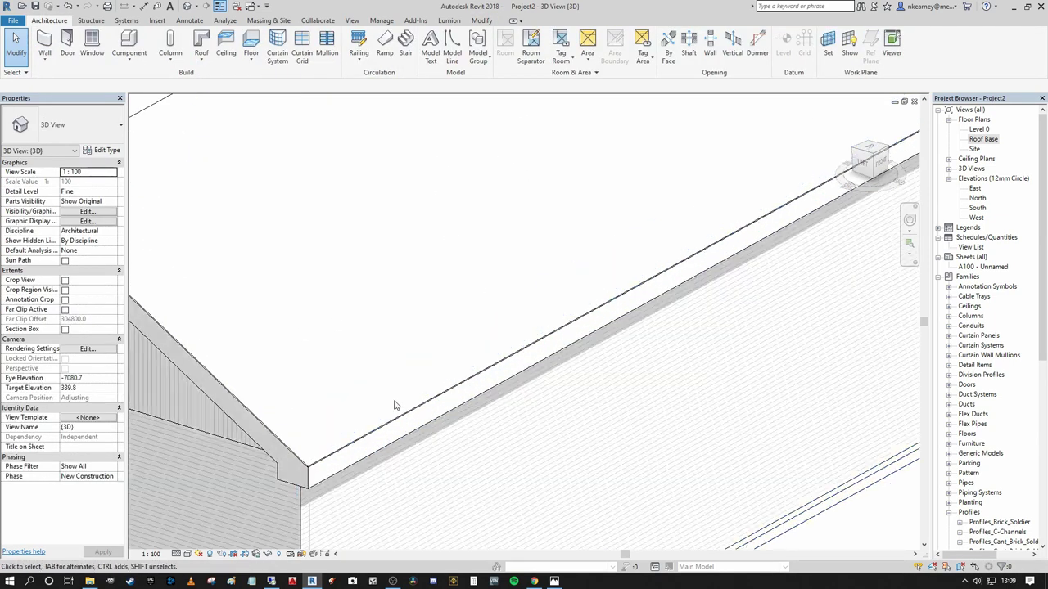
scroll(452, 385, "down", 1)
scroll(421, 271, "down", 1)
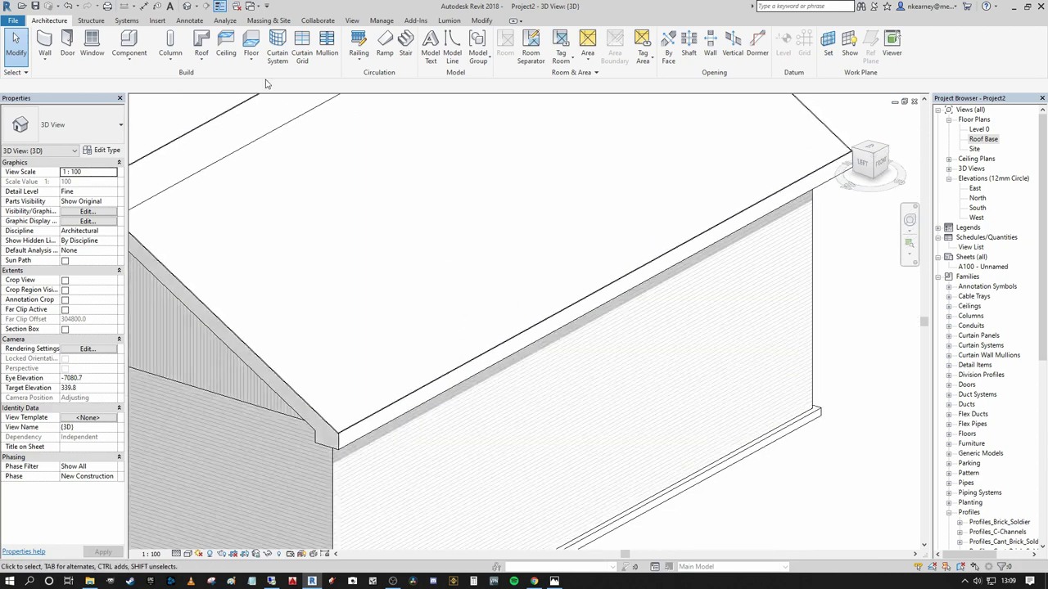
left_click(203, 65)
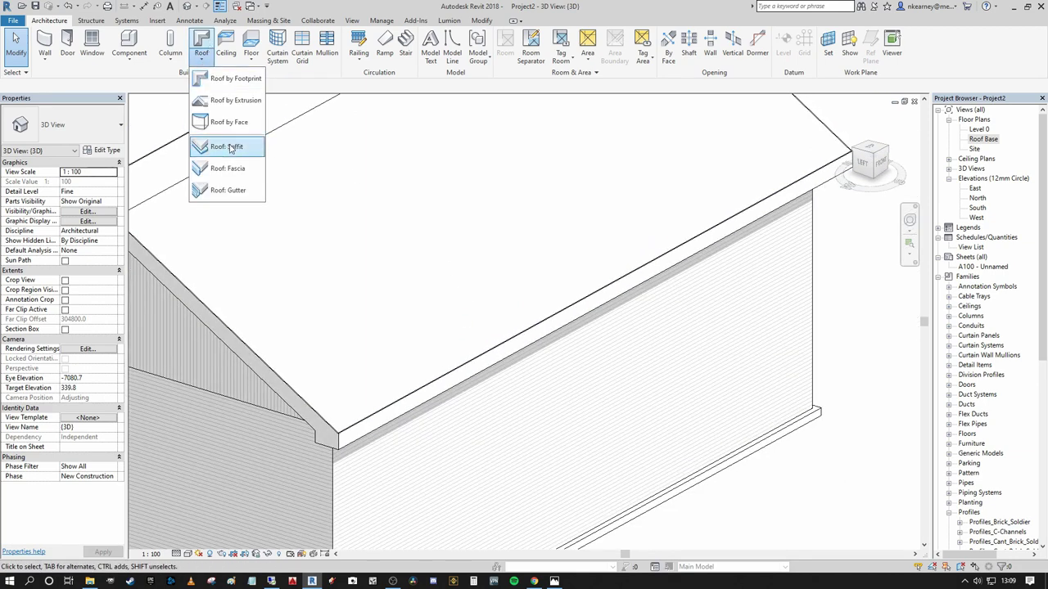
left_click(227, 189)
scroll(493, 368, "up", 3)
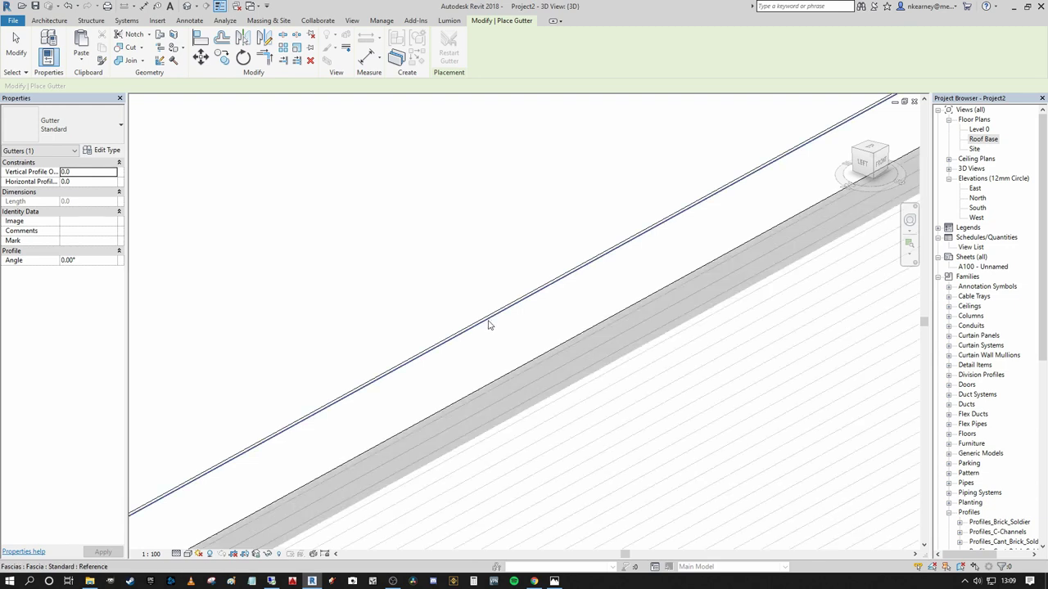
left_click(489, 320)
scroll(493, 375, "down", 5)
middle_click_drag(495, 377, 576, 358, "shift")
scroll(479, 374, "up", 3)
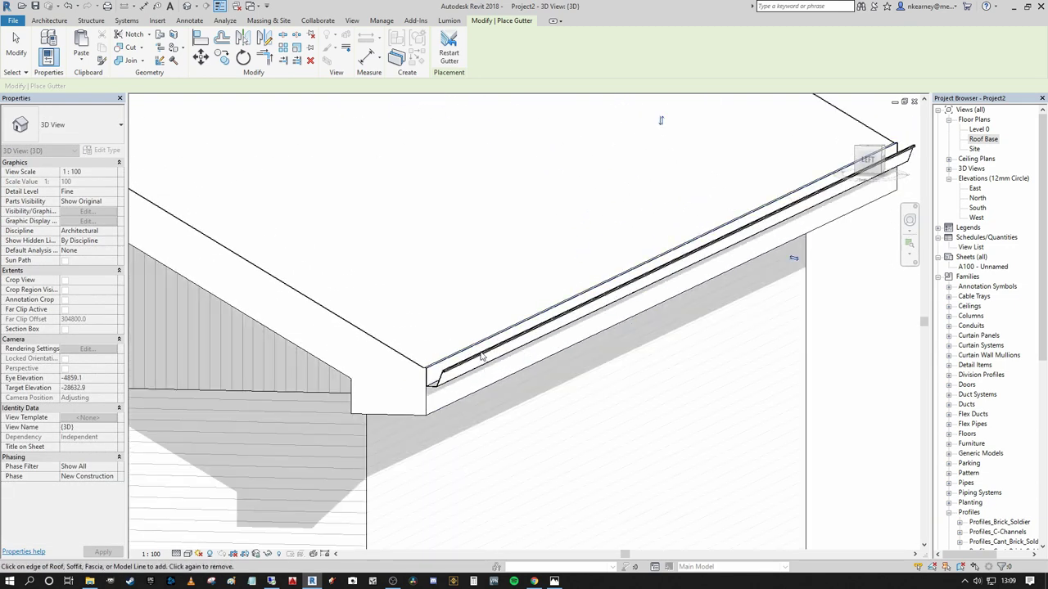
key("Escape")
key("Escape")
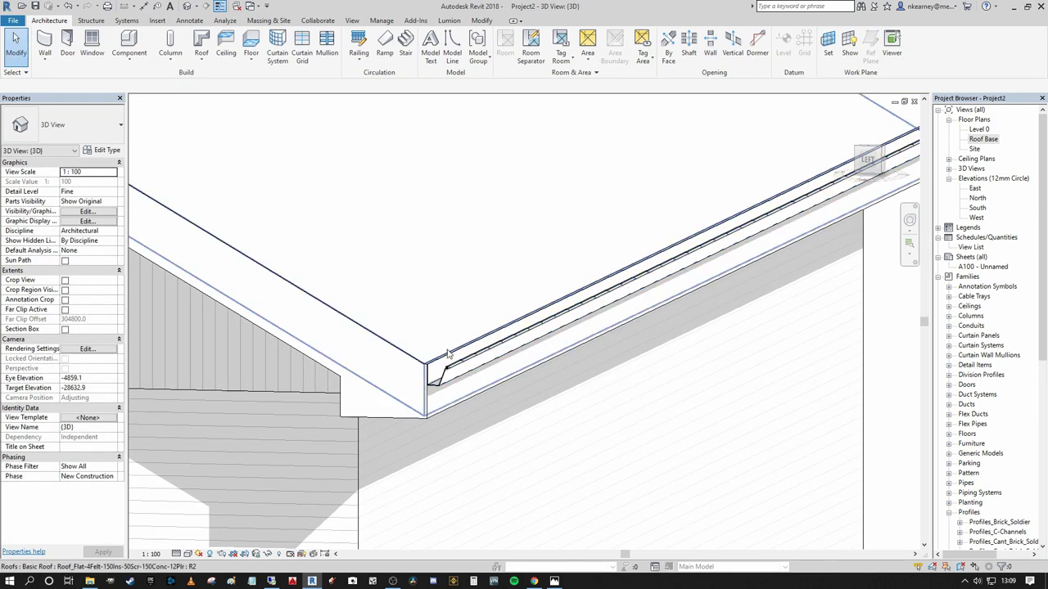
- Set the Standard gutter type's profile to Profiles_Gutter_Bevel : 150x150mm
left_click(455, 367)
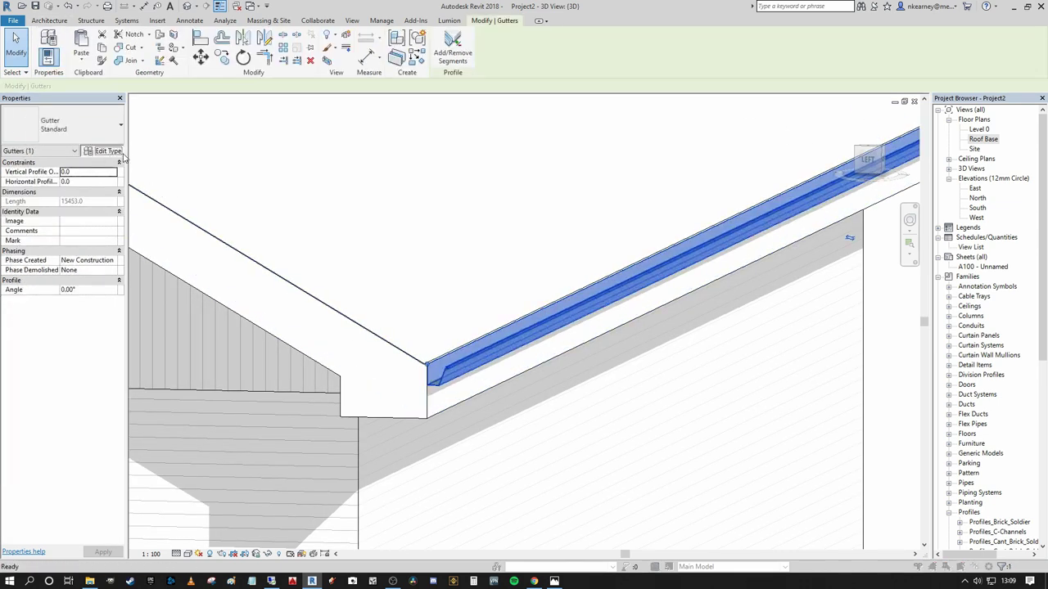
left_click(120, 153)
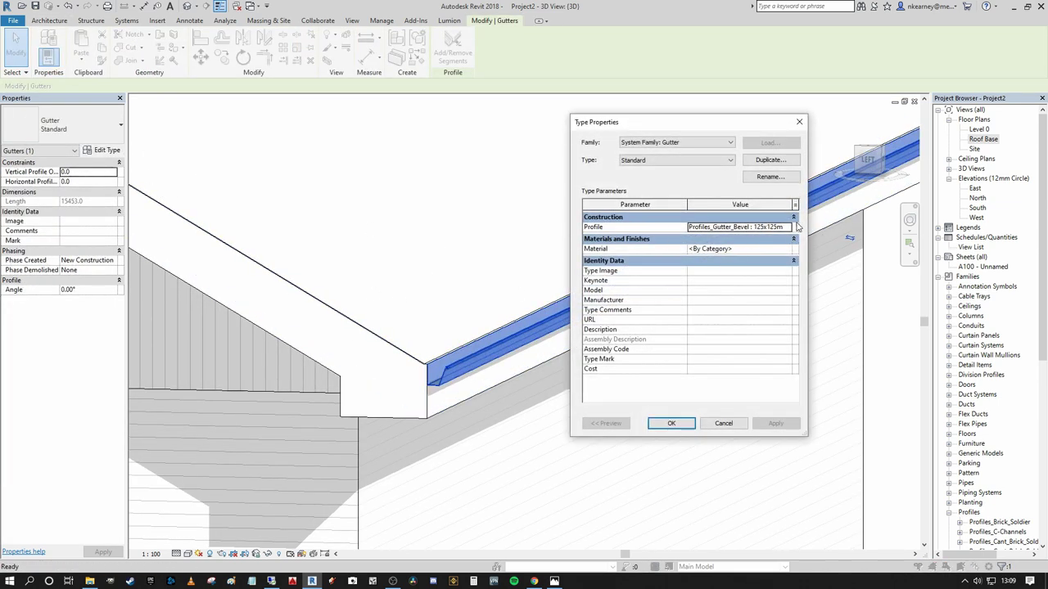
left_click(789, 228)
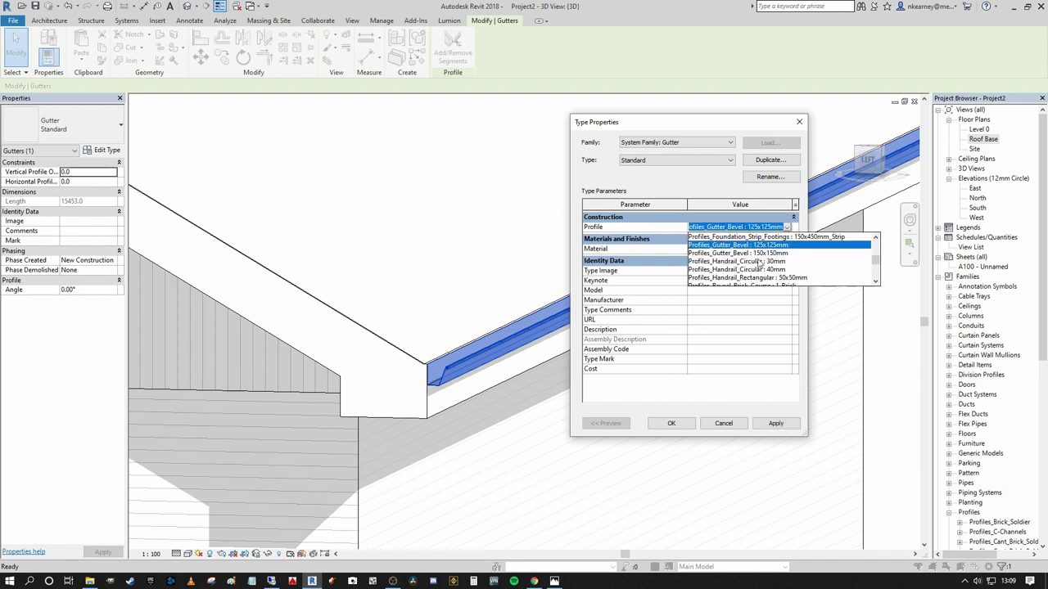
left_click(774, 253)
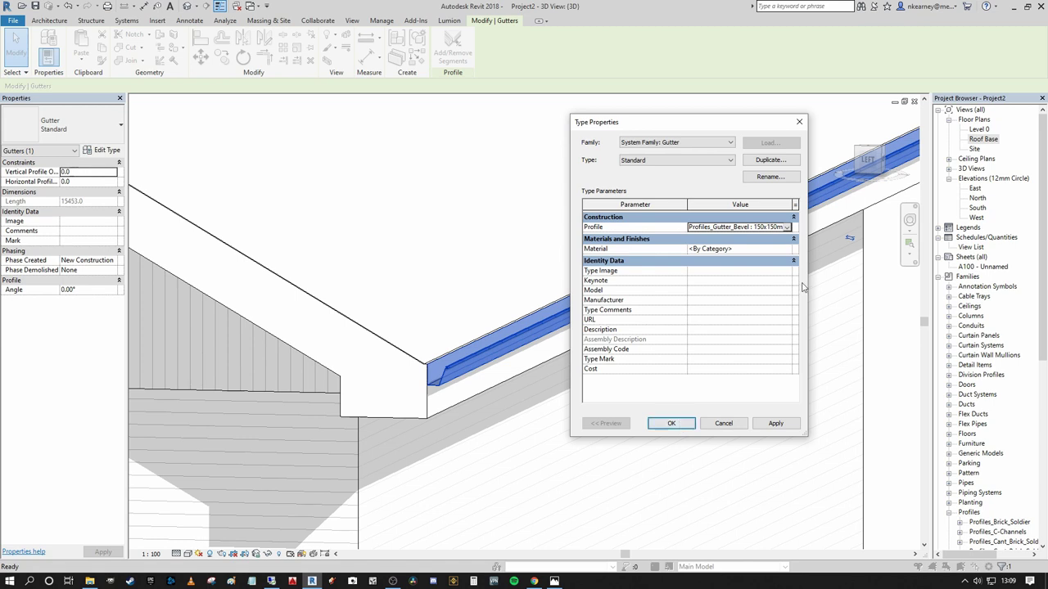
- Set the Standard gutter type's material to Plastic and apply the type changes
left_click(791, 249)
left_click(788, 249)
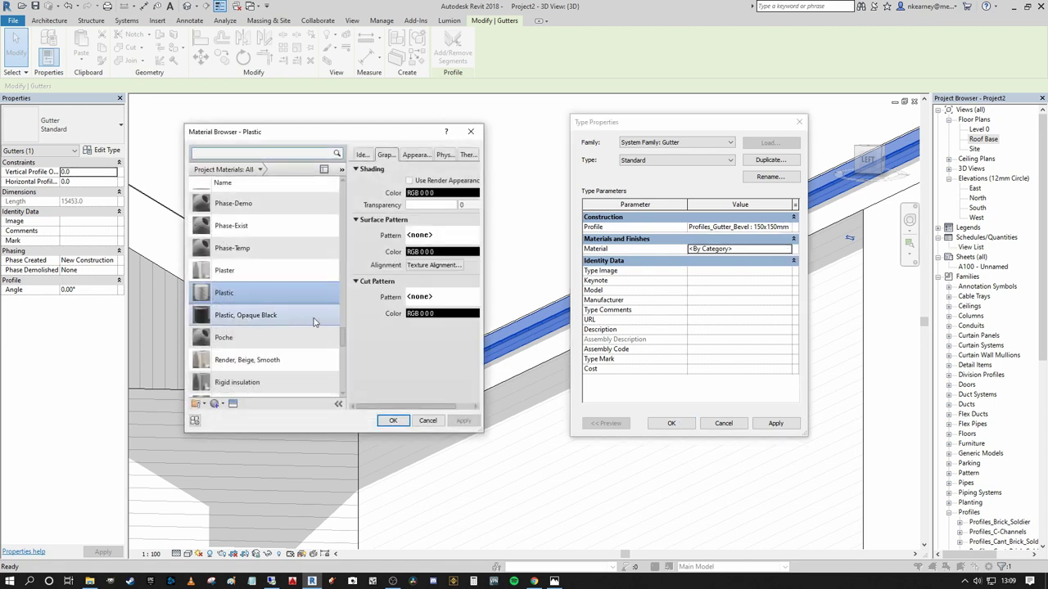
left_click(395, 422)
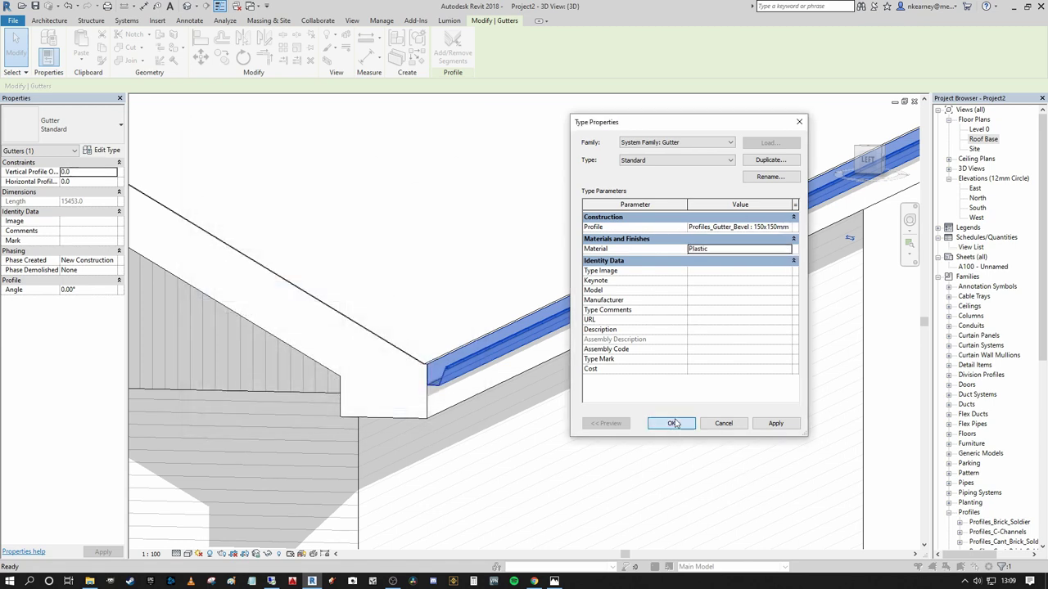
left_click(674, 423)
scroll(669, 380, "down", 3)
left_click(768, 313)
- Place a Standard roof gutter along the upper outer edge of the fascia on the opposite long eaves
mouse_move(745, 340)
middle_mouse_down("shift")
mouse_move(827, 328)
mouse_move(753, 354)
mouse_move(778, 311)
mouse_move(905, 309)
mouse_move(884, 314)
mouse_move(460, 172)
middle_mouse_up("shift")
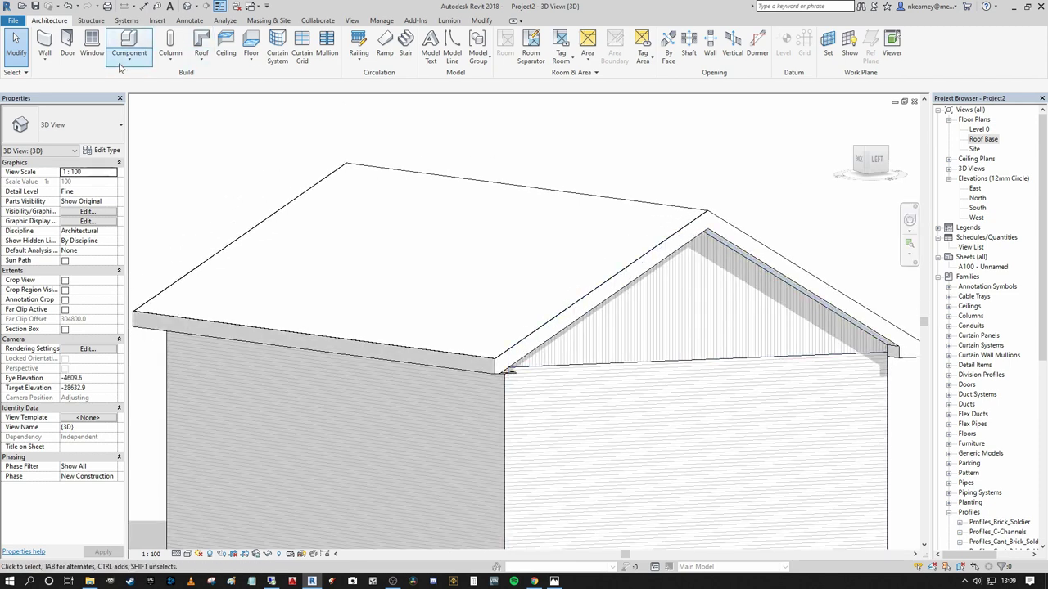
left_click(209, 62)
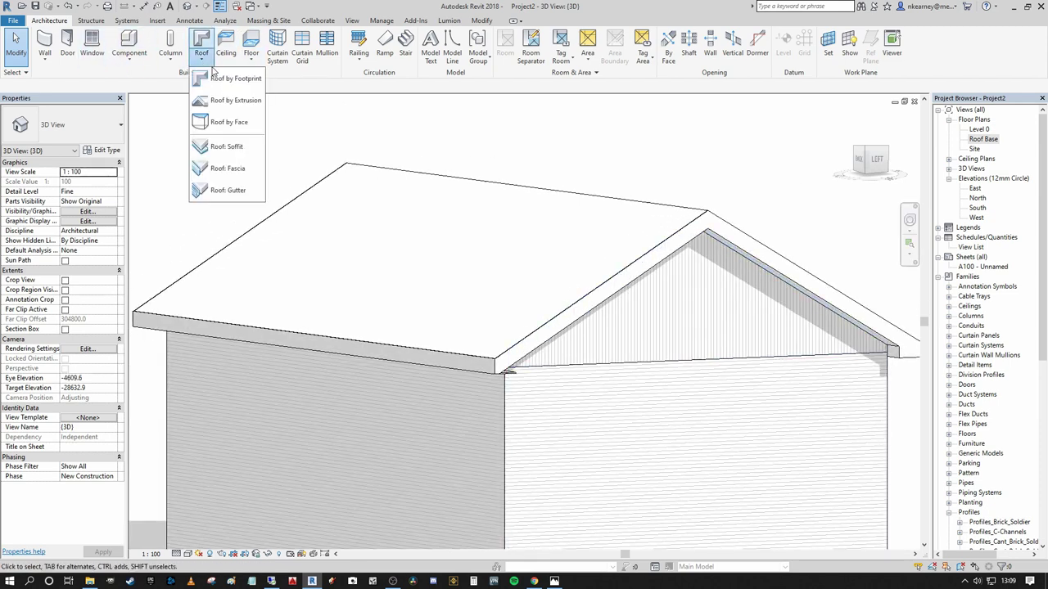
left_click(228, 168)
left_click(497, 365)
scroll(541, 341, "up", 3)
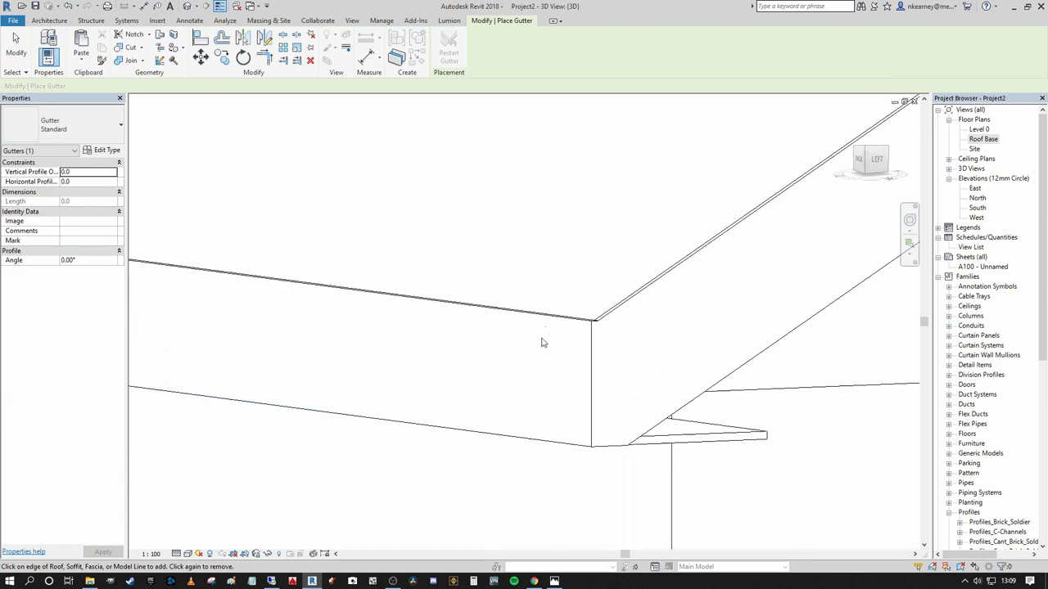
scroll(540, 321, "down", 6)
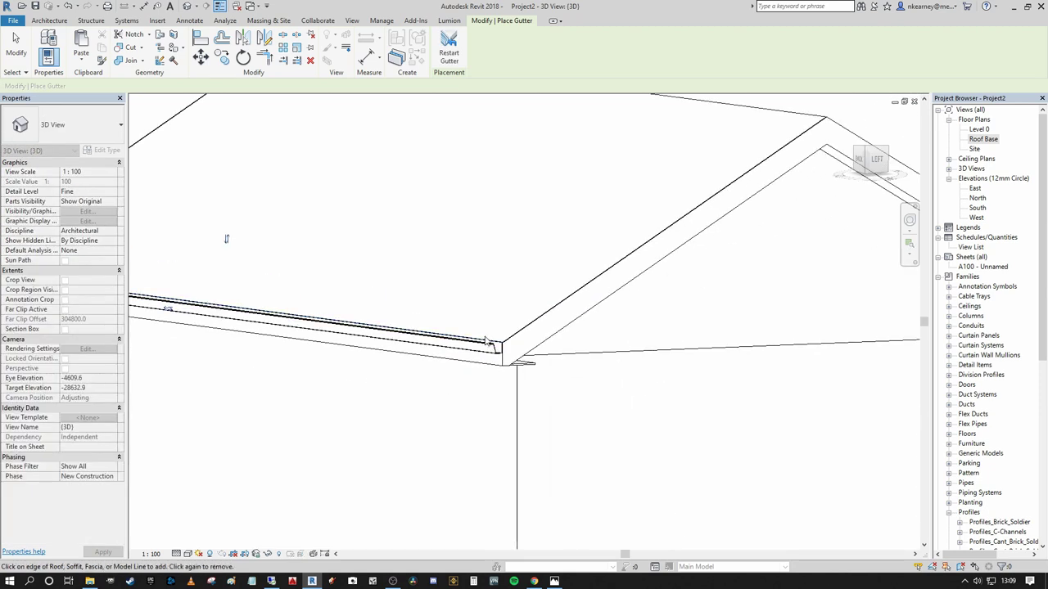
left_click(17, 57)
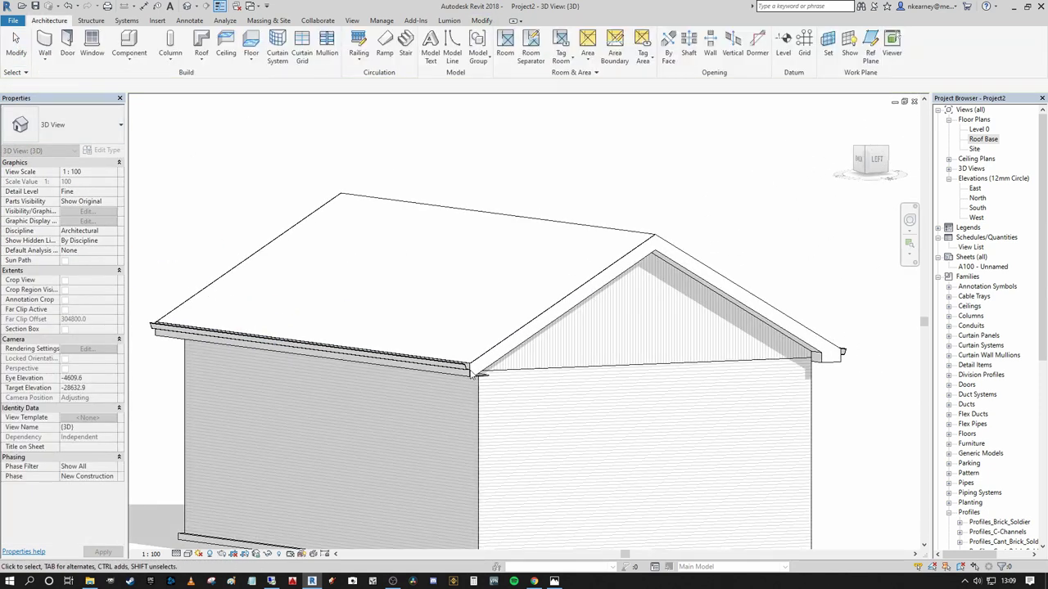
- Examine the gutters on both long eaves and the open gutter end at the gable corner
left_click(442, 363)
middle_click_drag(514, 369, 328, 350, "shift")
scroll(602, 360, "up", 3)
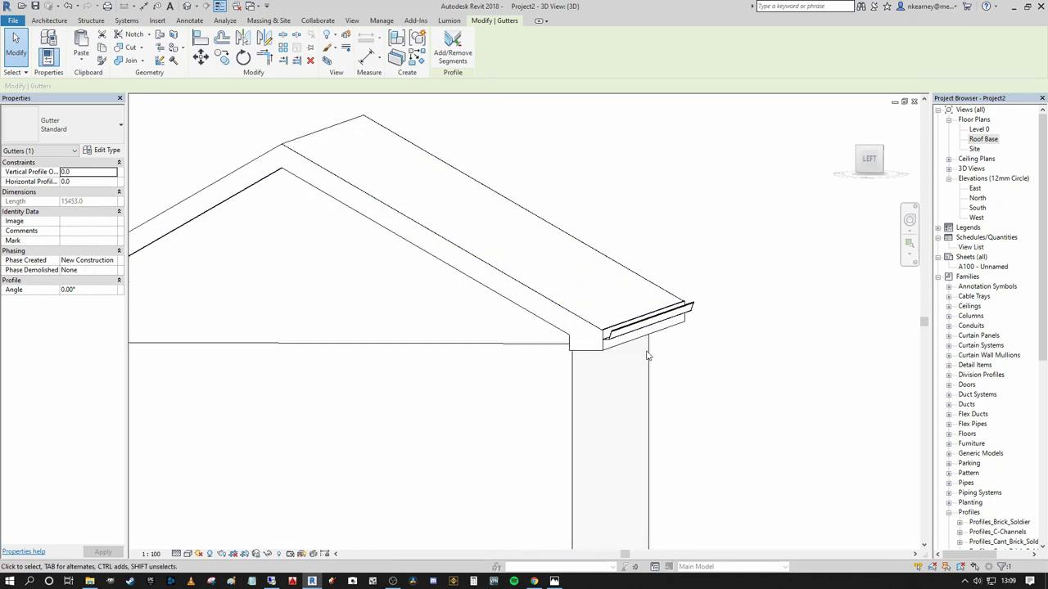
left_click(720, 306)
scroll(718, 307, "down", 2)
middle_click_drag(717, 307, 498, 474, "shift")
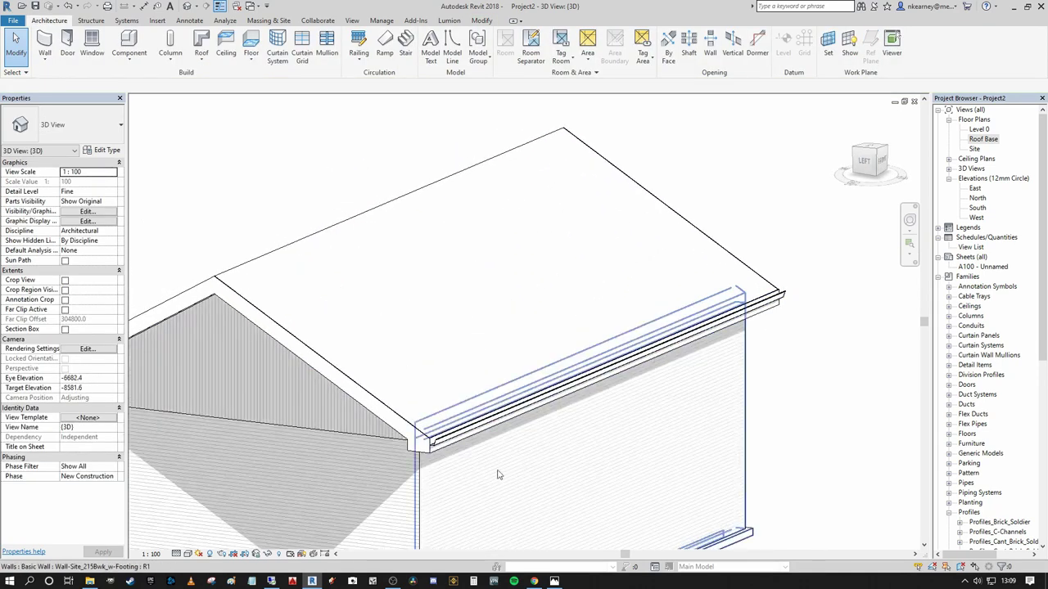
scroll(446, 409, "up", 6)
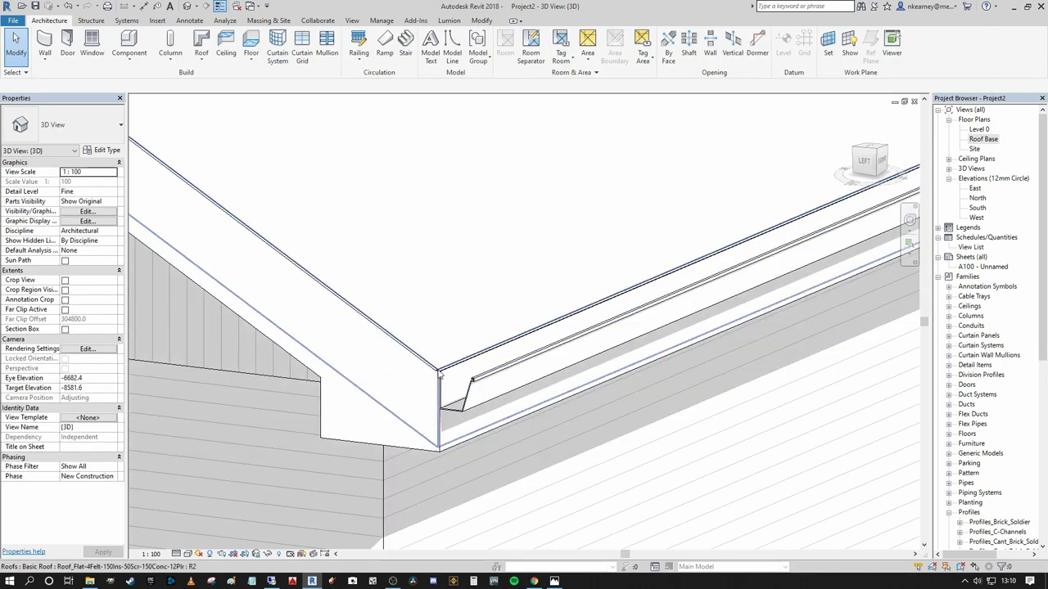
scroll(498, 359, "down", 2)
middle_click_drag(576, 348, 486, 427)
scroll(494, 411, "down", 2)
middle_click_drag(605, 403, 480, 425, "shift")
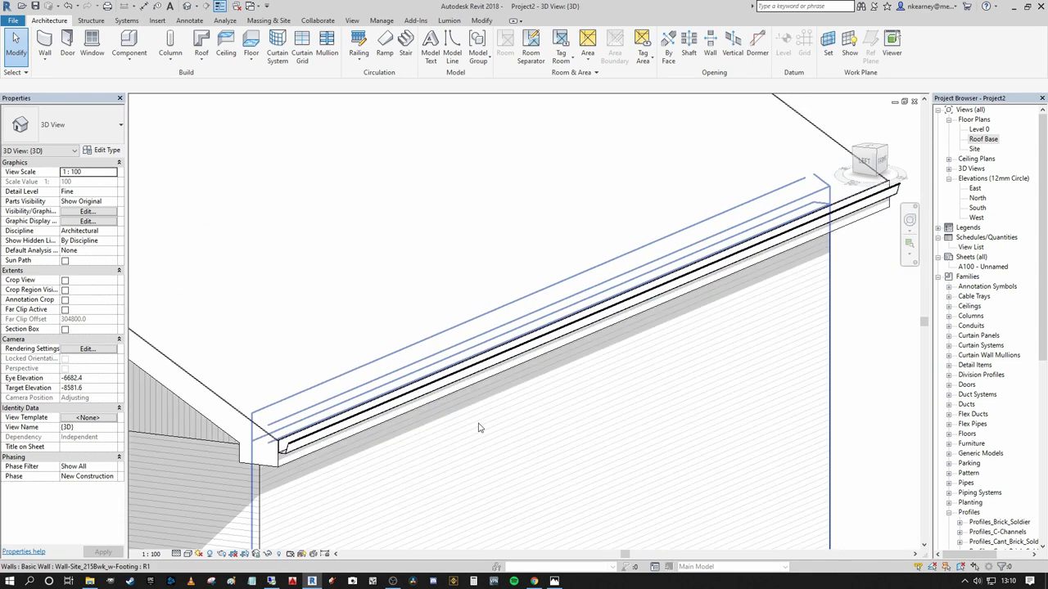
middle_click_drag(864, 374, 862, 285)
scroll(304, 371, "up", 2)
mouse_move(211, 363)
middle_mouse_down("shift")
mouse_move(194, 323)
mouse_move(332, 377)
middle_mouse_up("shift")
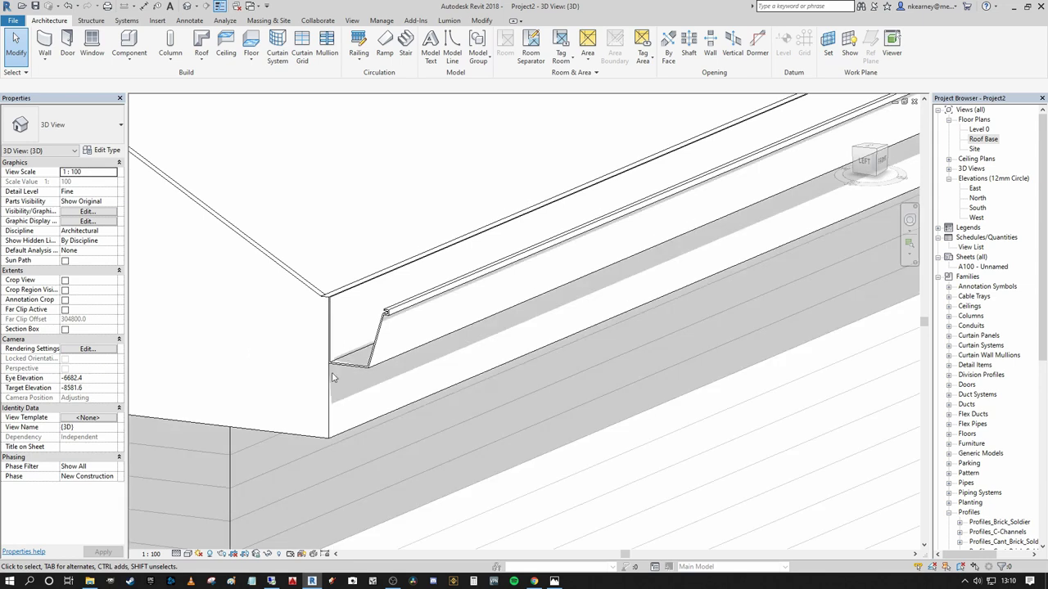
scroll(303, 353, "up", 3)
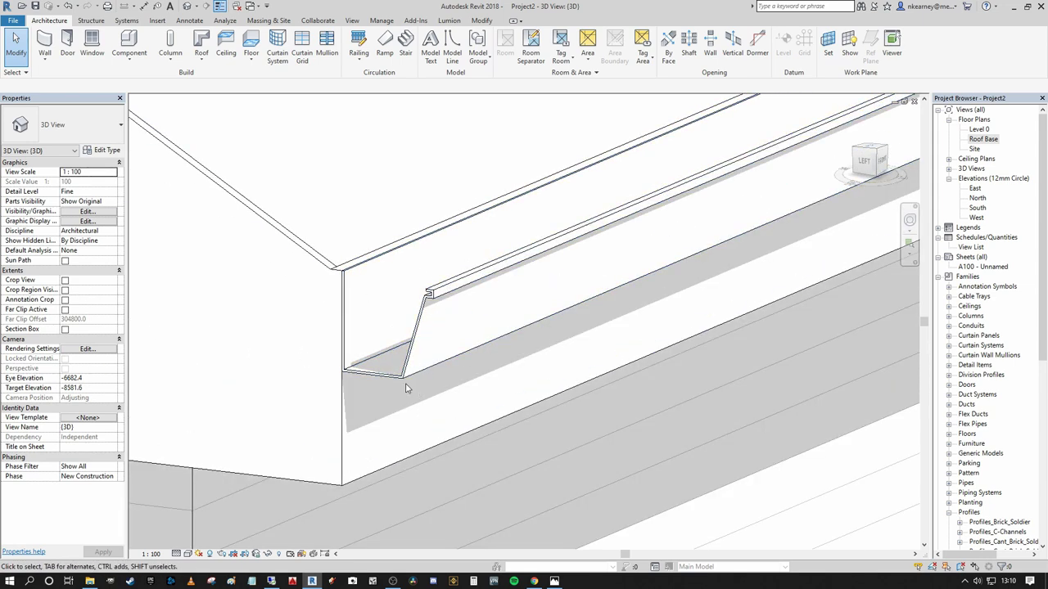
scroll(376, 286, "up", 1)
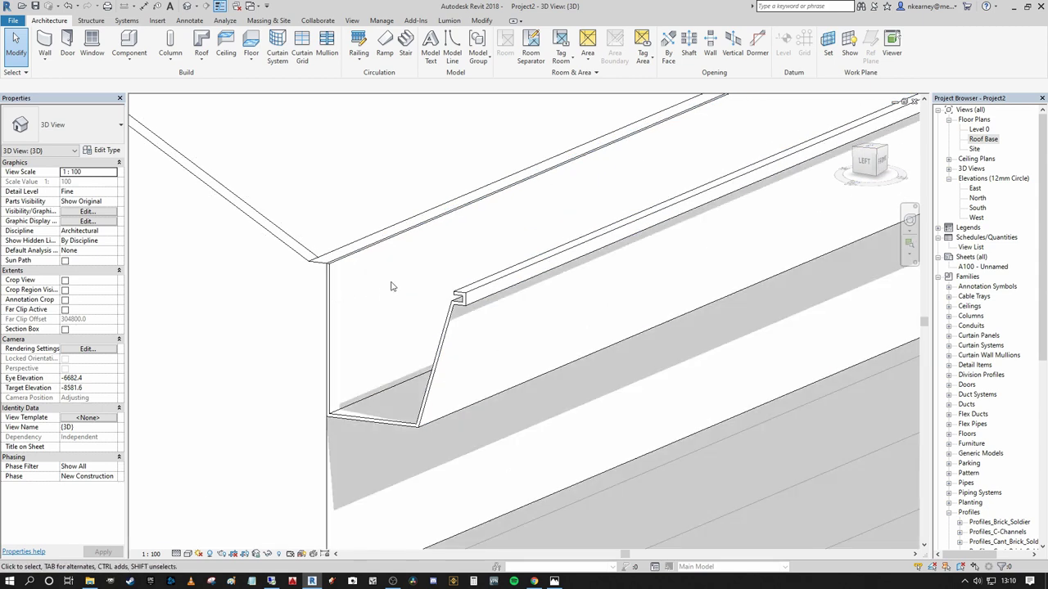
left_click(127, 57)
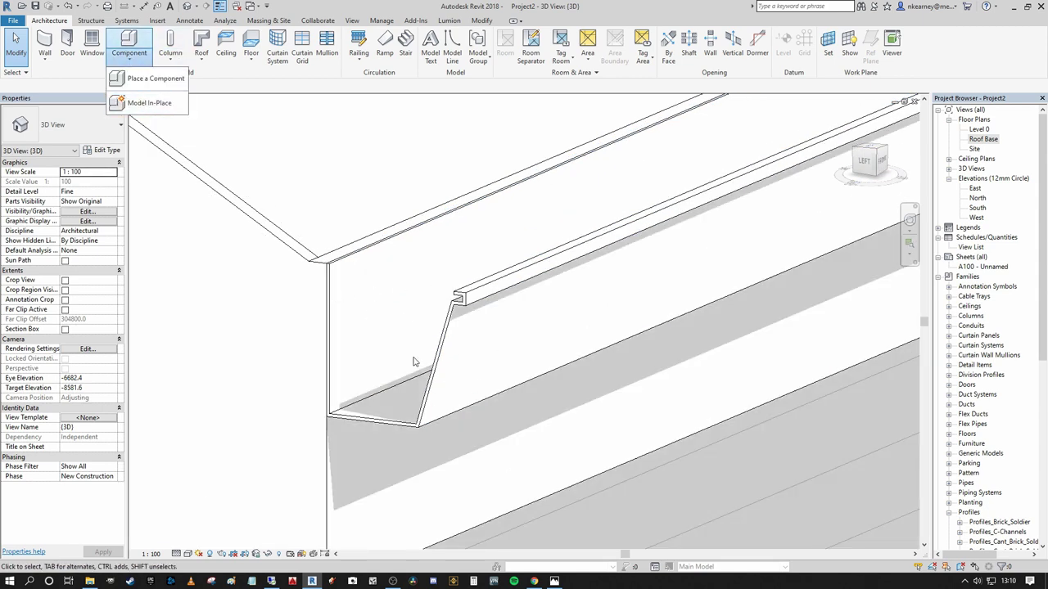
left_click(395, 191)
scroll(394, 191, "down", 3)
middle_click_drag(393, 193, 347, 276)
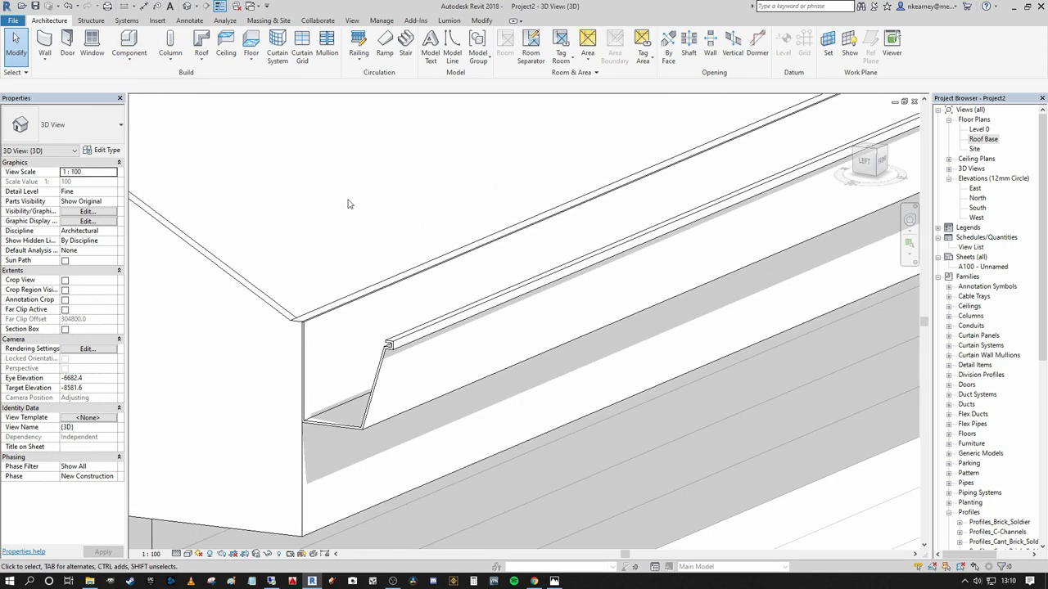
scroll(349, 202, "down", 1)
middle_click_drag(360, 207, 382, 226)
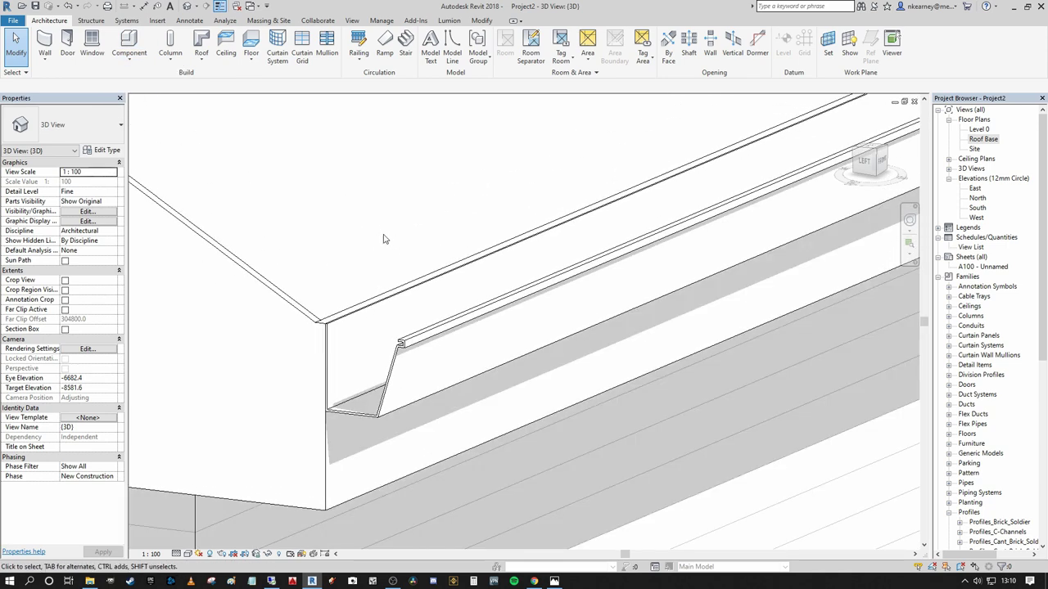
scroll(393, 225, "down", 2)
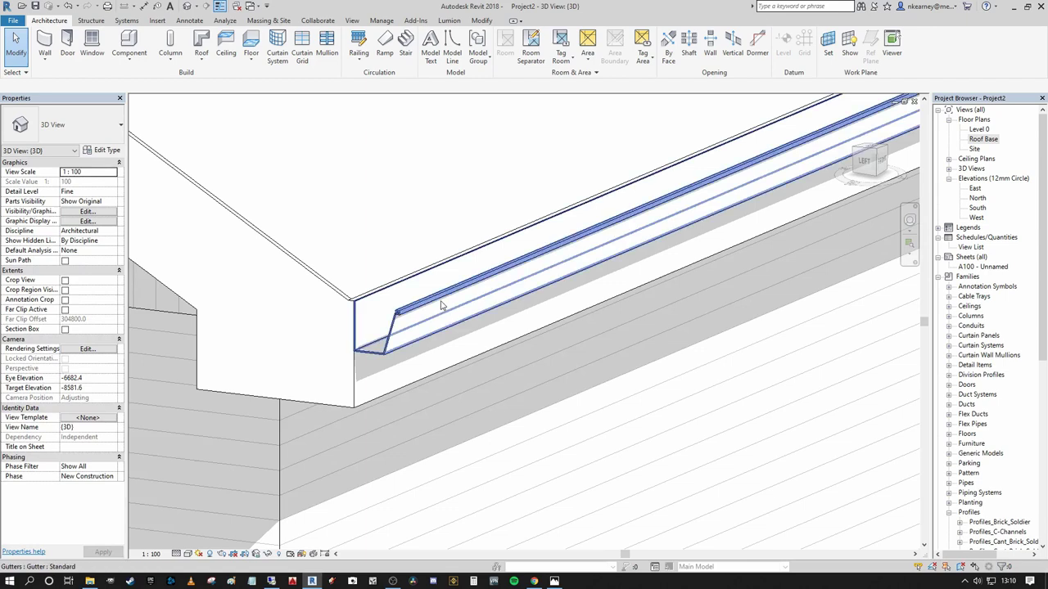
scroll(410, 315, "down", 1)
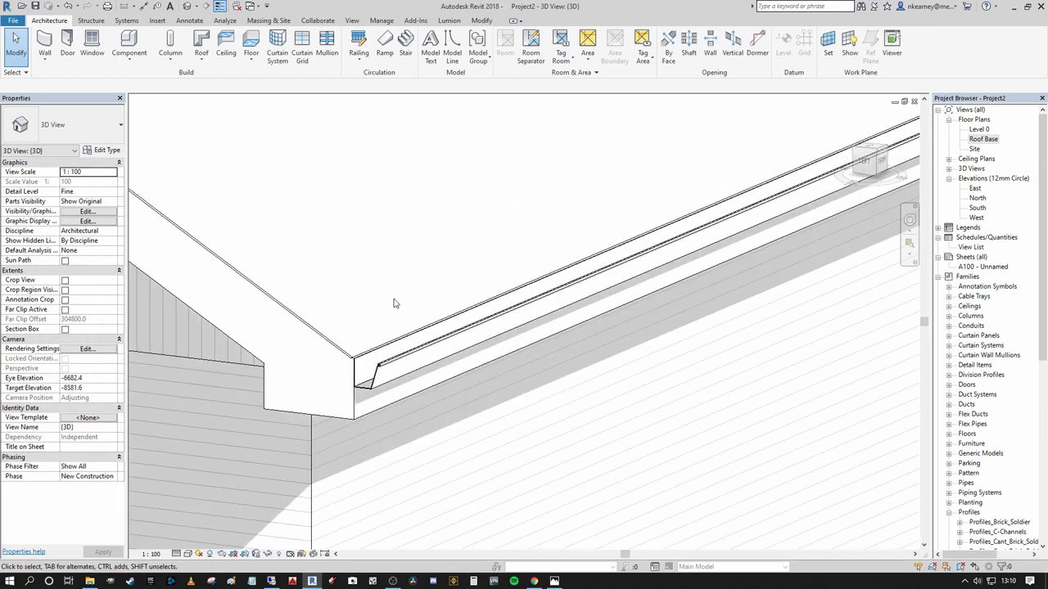
- Find the Profiles_Gutter_Bevel profile family in the project and open it for editing
left_click_drag(1042, 291, 1045, 426)
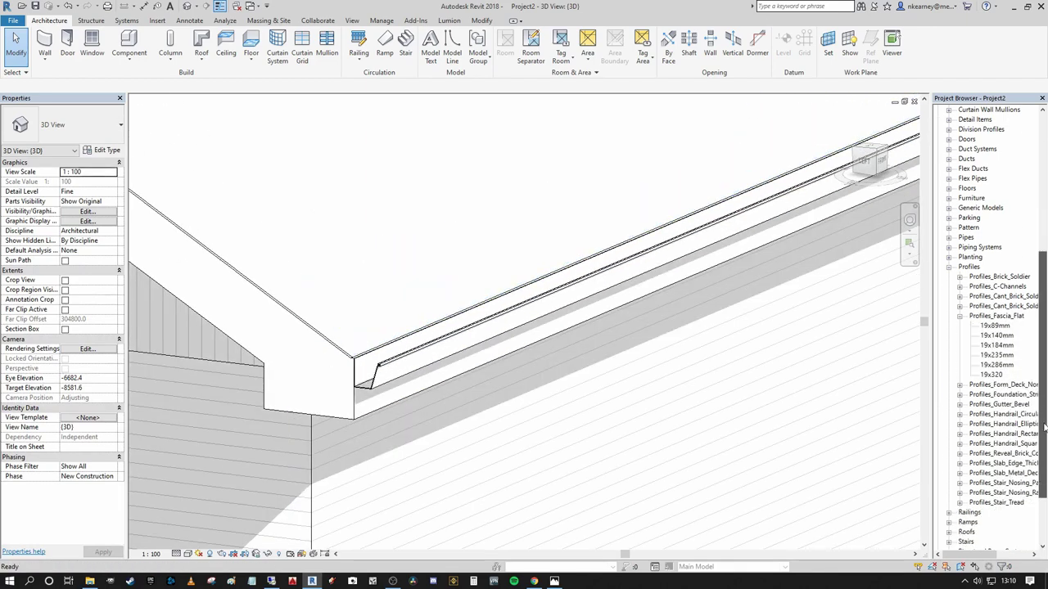
left_click(960, 316)
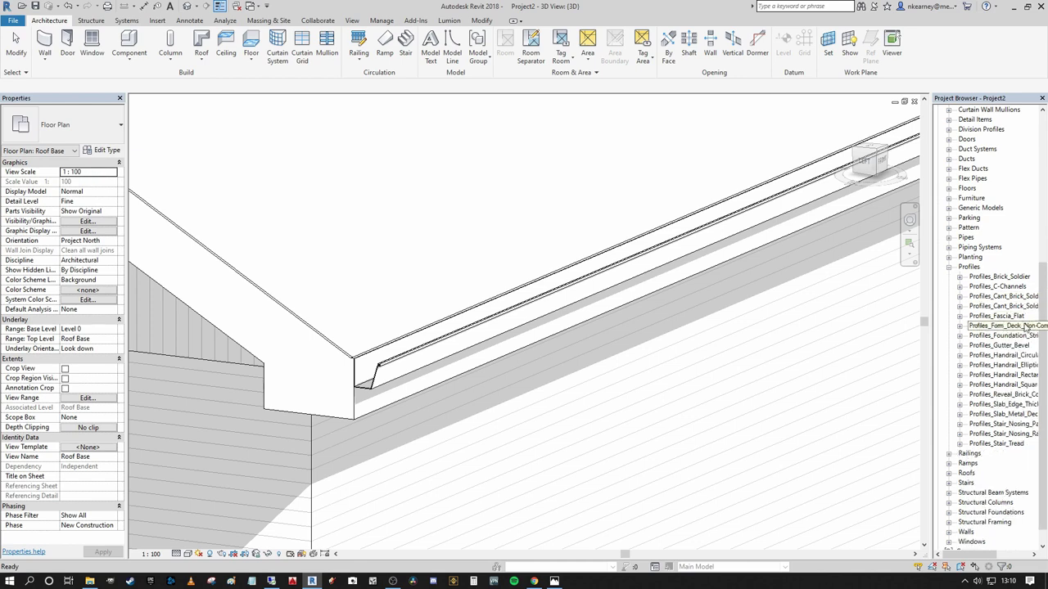
left_click(960, 345)
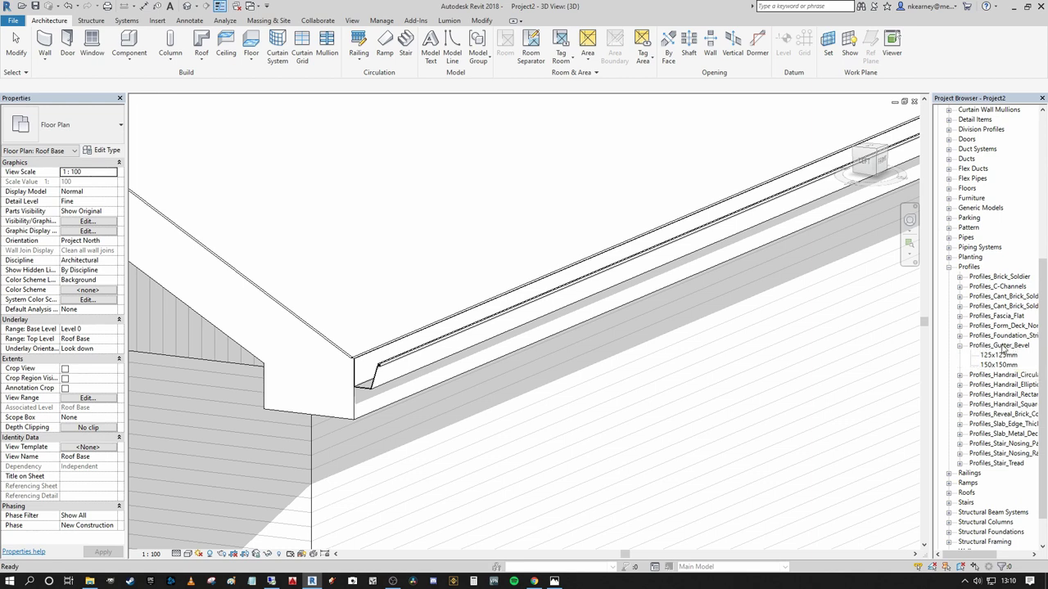
right_click(1002, 345)
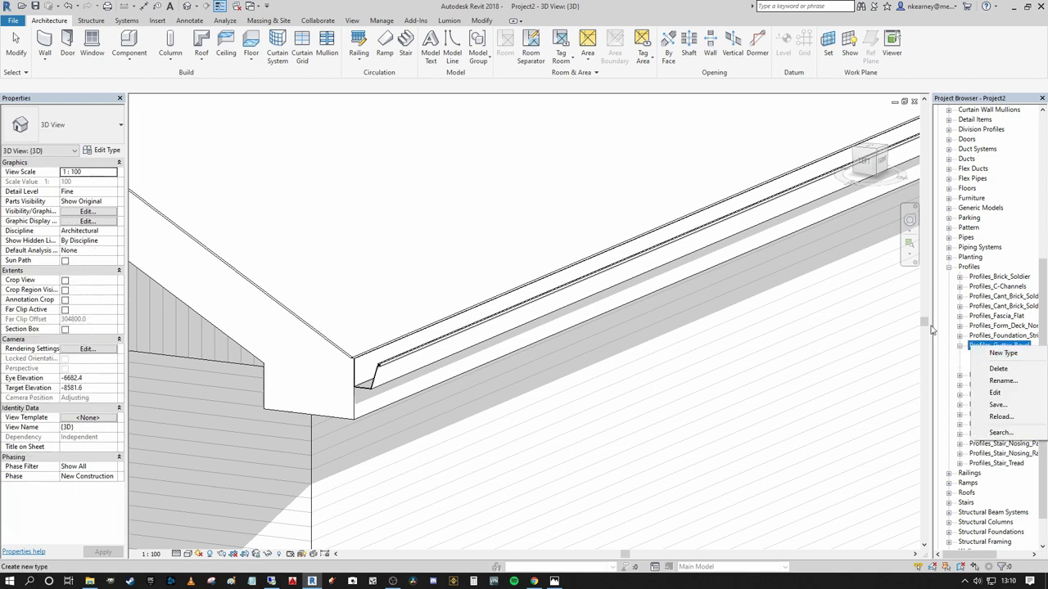
left_click(997, 393)
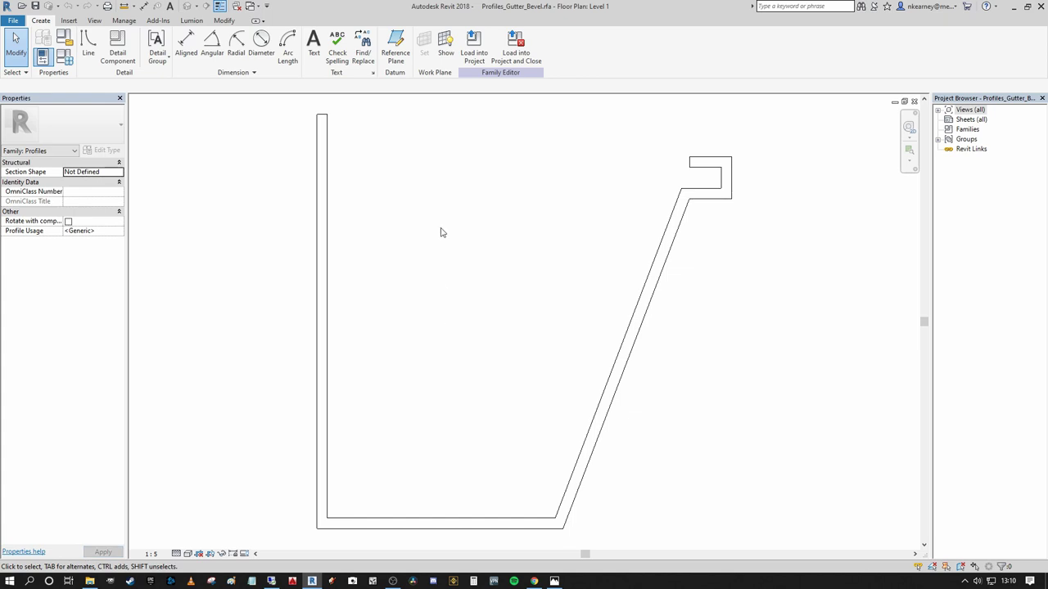
- Extend the top line of the gutter's front lip straight across to the outer back line, making it 125 mm long
scroll(565, 188, "down", 2)
middle_click_drag(529, 187, 545, 259)
scroll(669, 257, "up", 3)
left_click(641, 268)
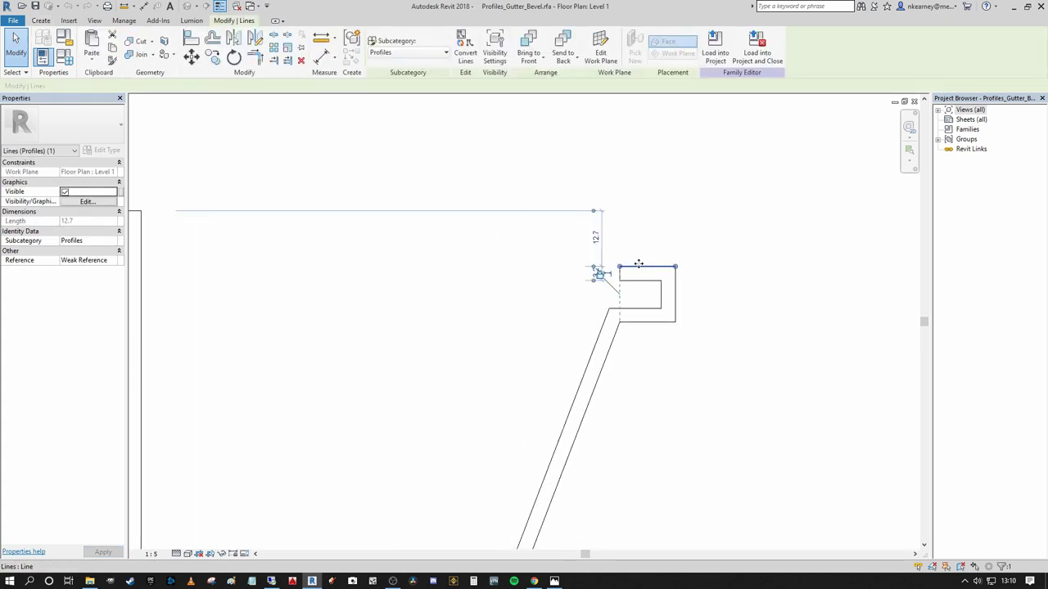
scroll(655, 266, "down", 2)
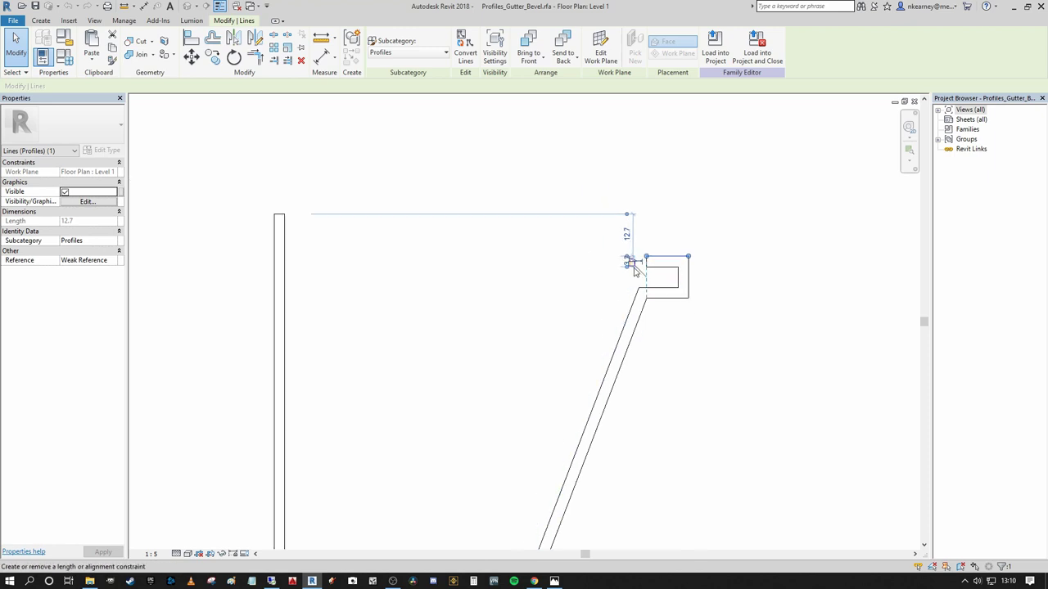
scroll(635, 270, "up", 2)
scroll(637, 266, "down", 3)
scroll(704, 233, "up", 1)
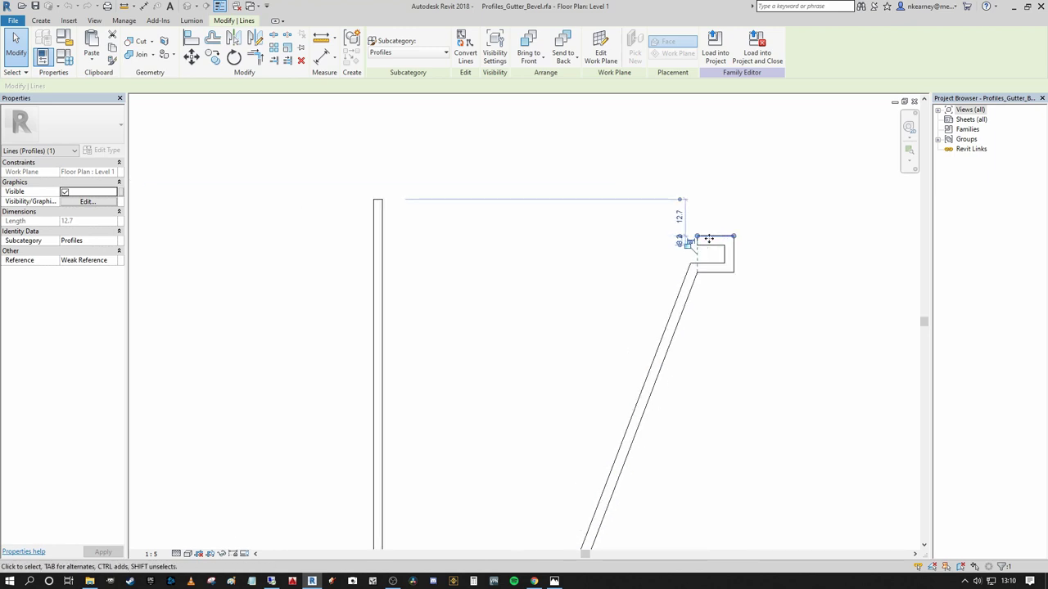
left_click_drag(672, 236, 374, 236)
scroll(410, 198, "down", 1)
scroll(629, 235, "up", 4)
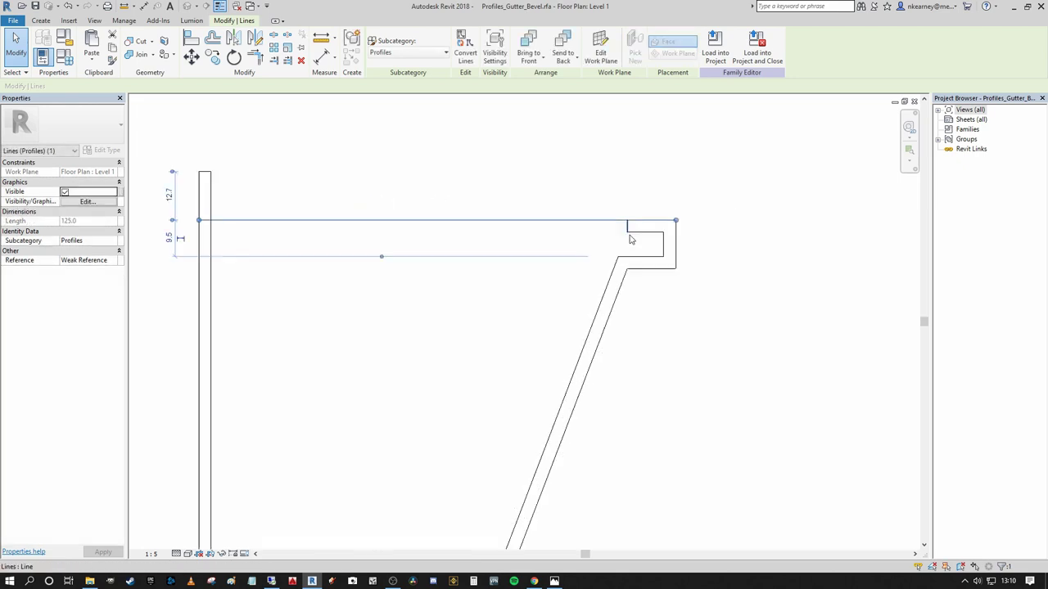
- Delete the profile's inner lines along the lip, sloping front, base and back, keeping the outer outline
left_click_drag(683, 276, 556, 214)
scroll(555, 215, "down", 2)
scroll(557, 217, "down", 1)
middle_click_drag(509, 294, 675, 165)
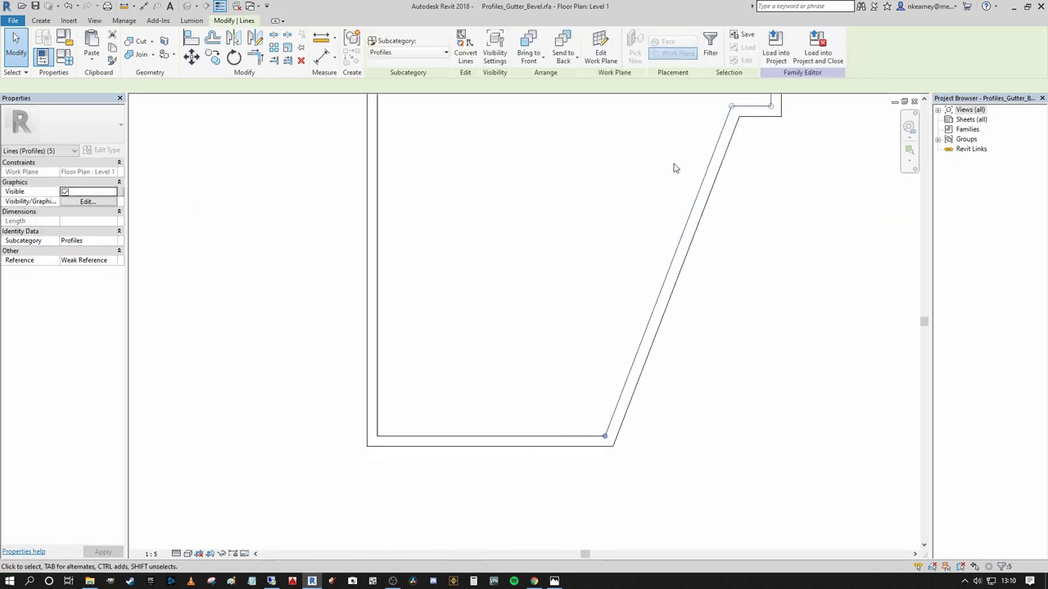
left_click(549, 438, "ctrl")
middle_click_drag(413, 192, 450, 345)
scroll(446, 328, "up", 1)
left_click(412, 222, "ctrl")
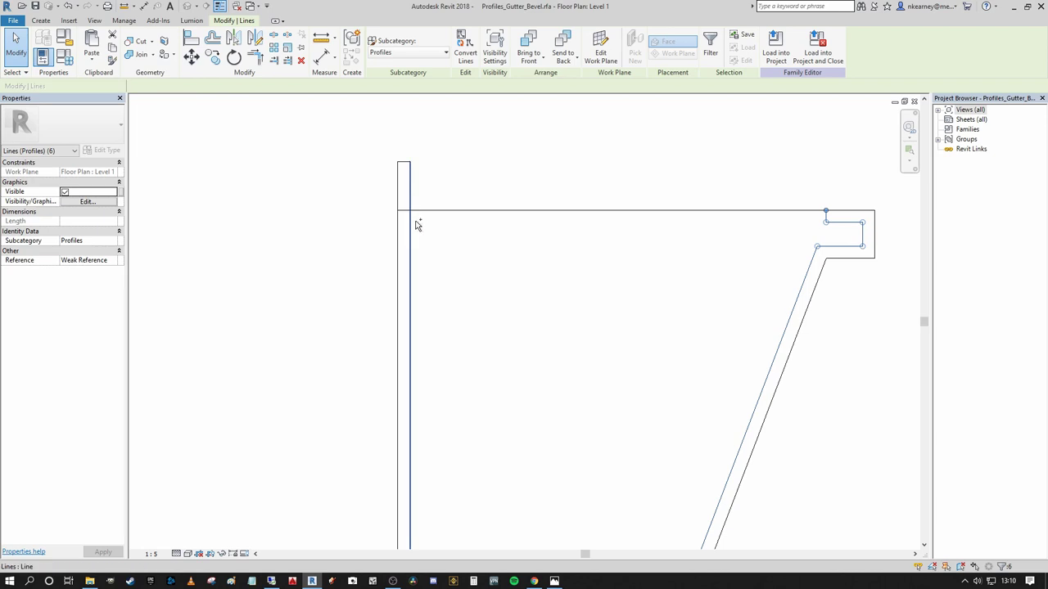
scroll(466, 198, "down", 1)
key("Delete")
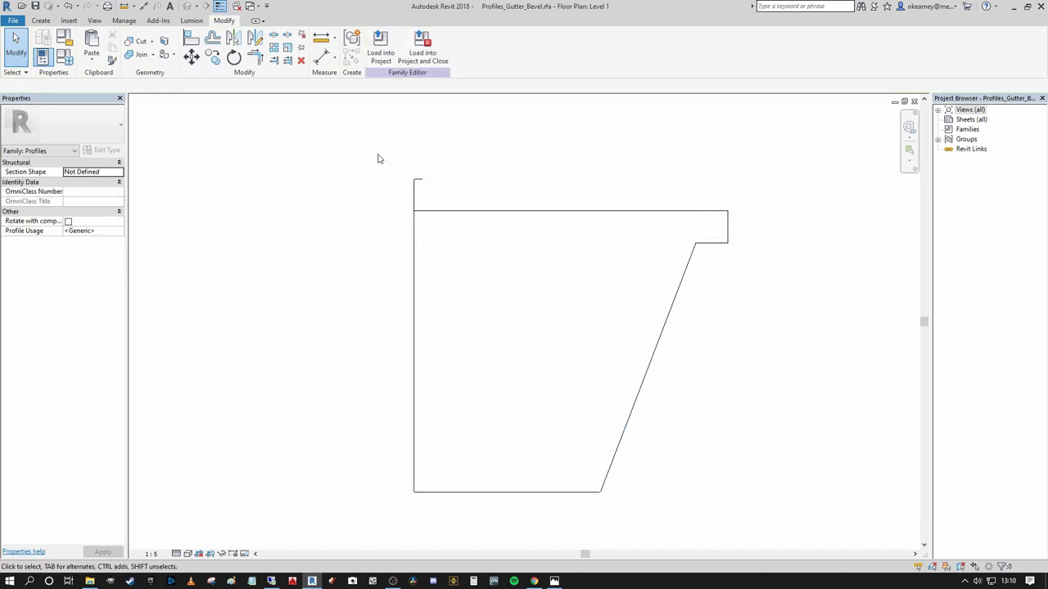
- Delete the short line above the back wall and trim the vertical back line to the long top line, closing the outline
left_click_drag(477, 193, 473, 188)
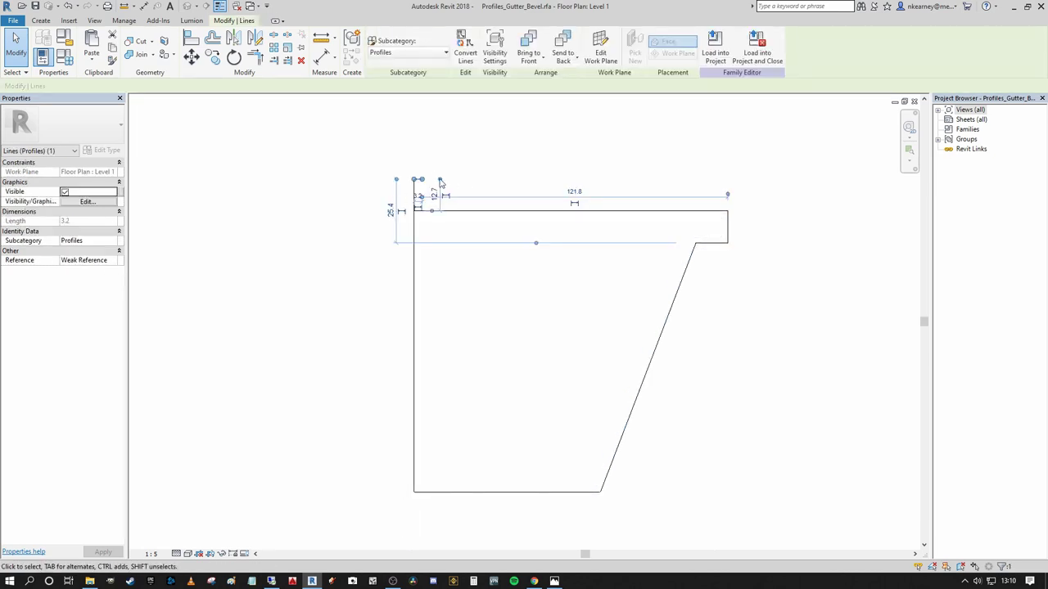
key("Delete")
scroll(439, 159, "down", 1)
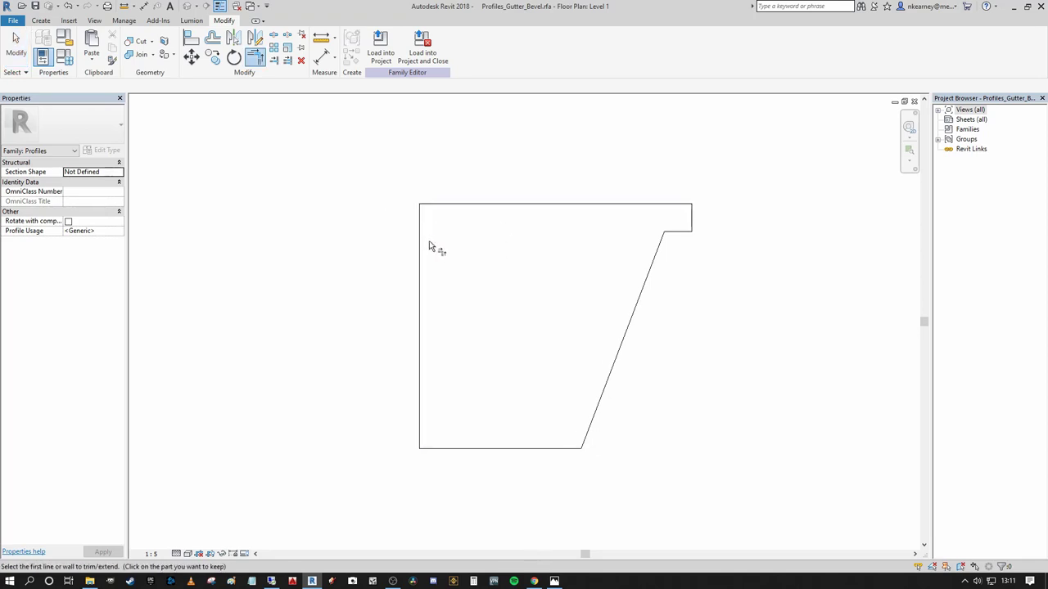
key("Escape")
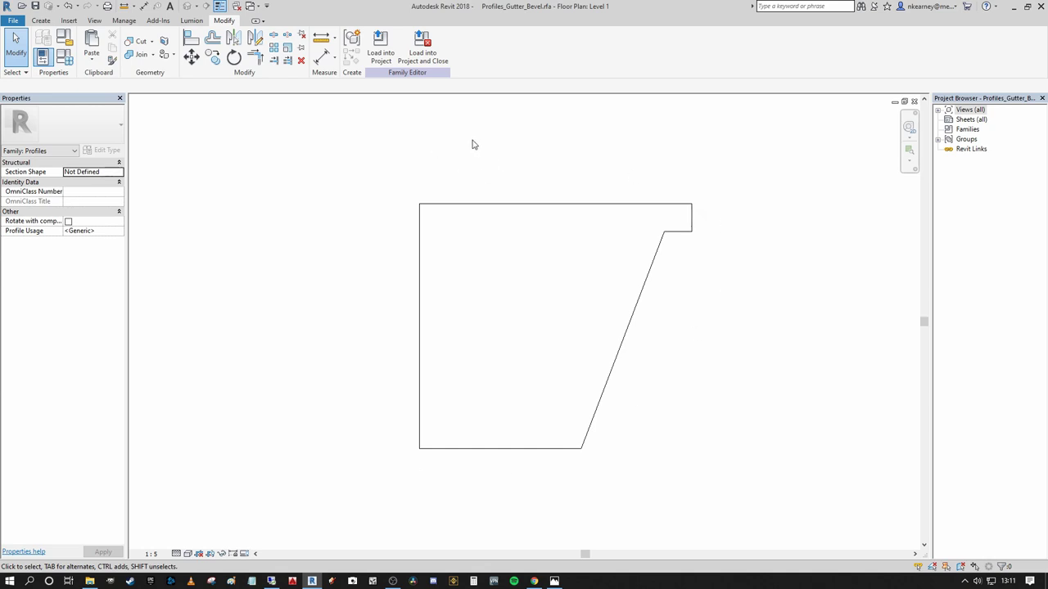
- Save the closed gutter profile as a new family file named end cap
left_click(13, 20)
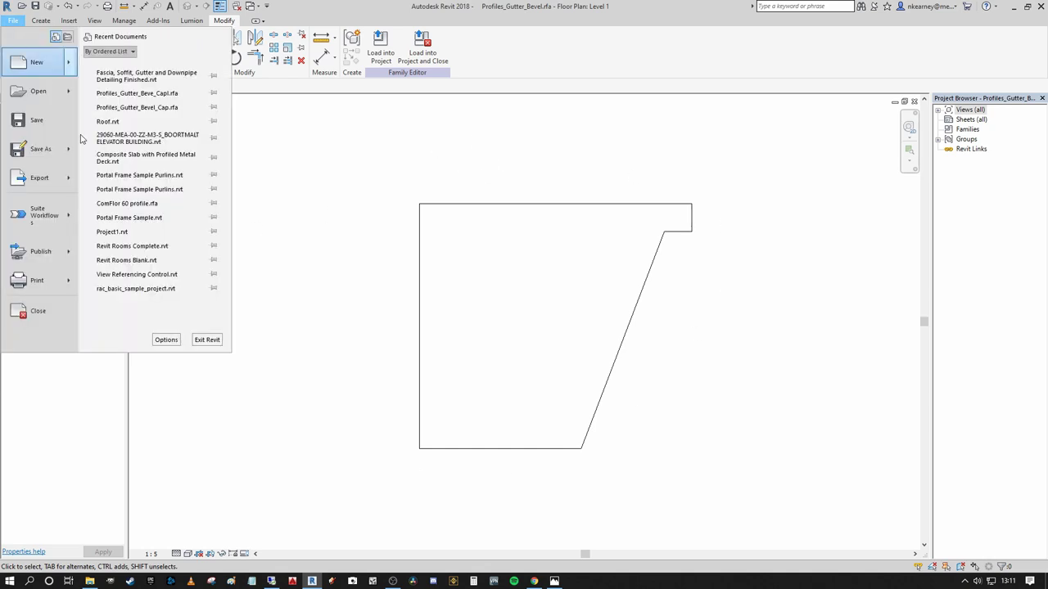
mouse_move(54, 152)
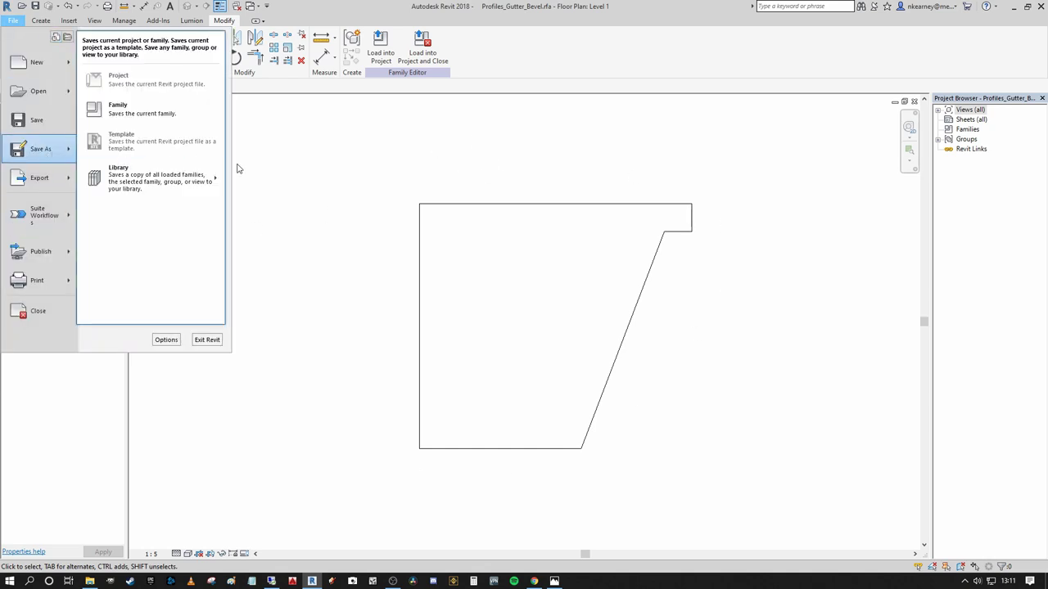
left_click(160, 111)
type("end ")
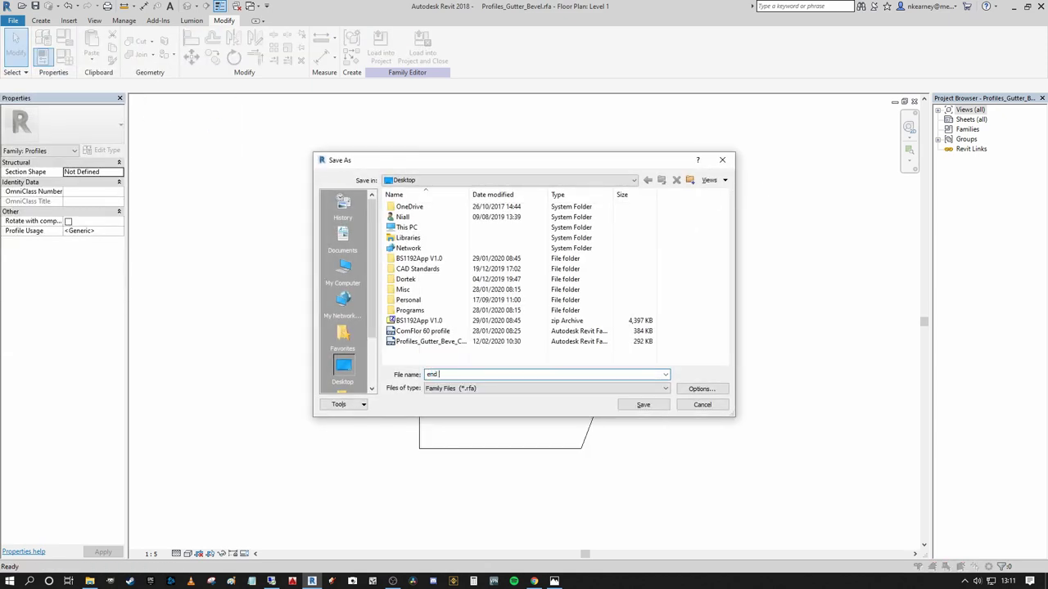
type("cap")
key("Return")
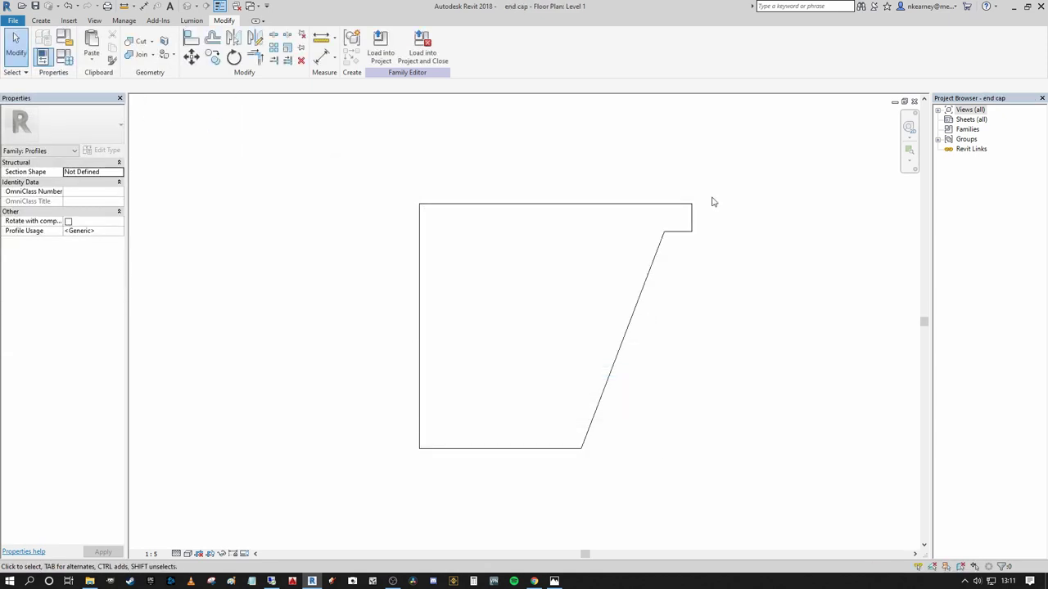
- Load the end cap profile family into Project2 and show the front eaves gutter in the 3D view
left_click(381, 51)
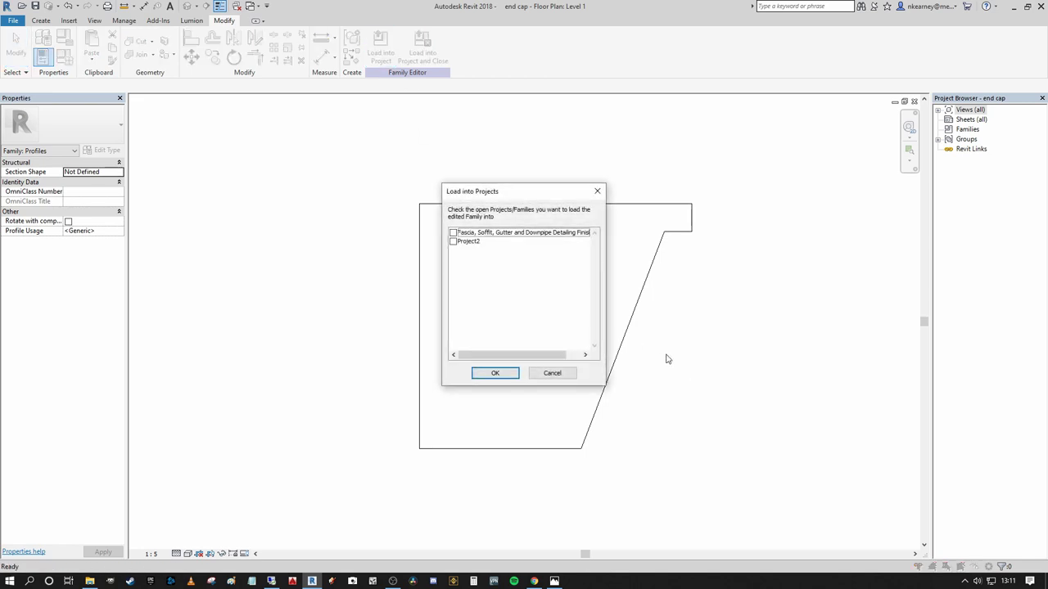
left_click(496, 374)
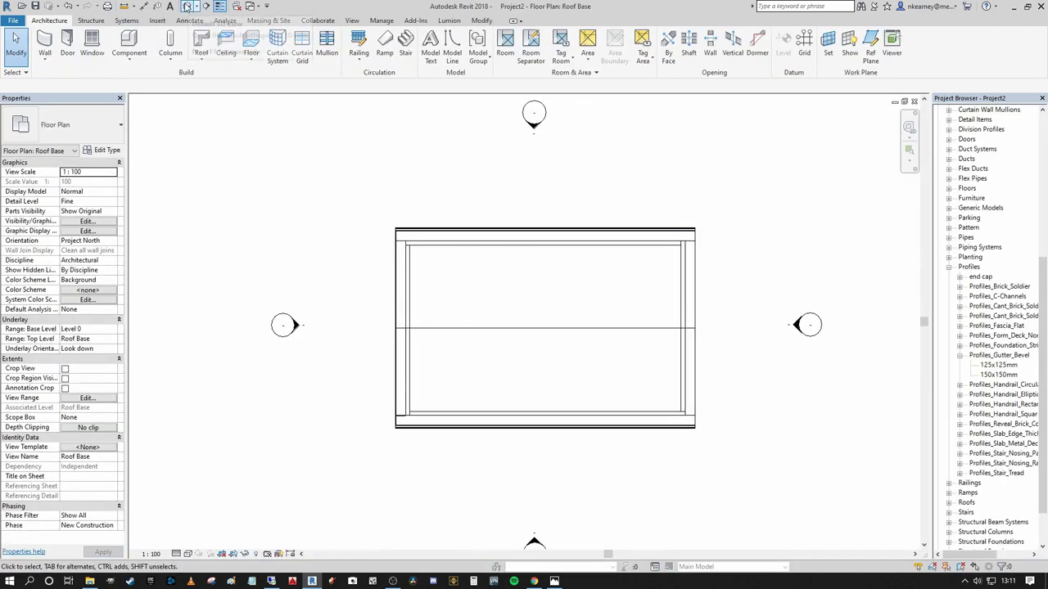
left_click(197, 5)
scroll(428, 371, "down", 3)
middle_click_drag(446, 366, 398, 329)
scroll(413, 358, "up", 1)
middle_click_drag(417, 221, 419, 314)
scroll(420, 313, "down", 4)
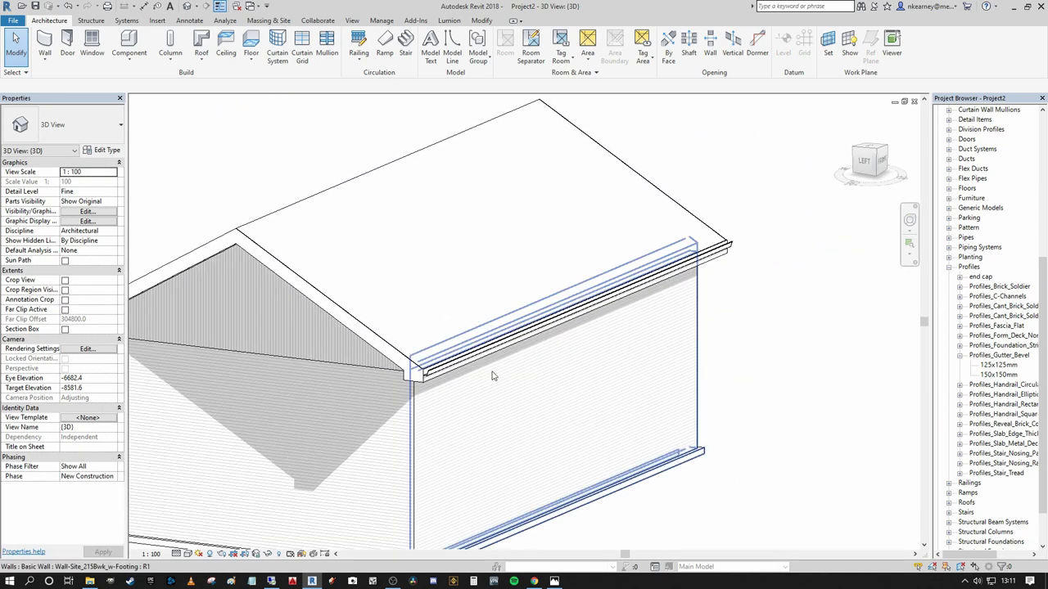
scroll(487, 372, "up", 4)
scroll(473, 368, "down", 4)
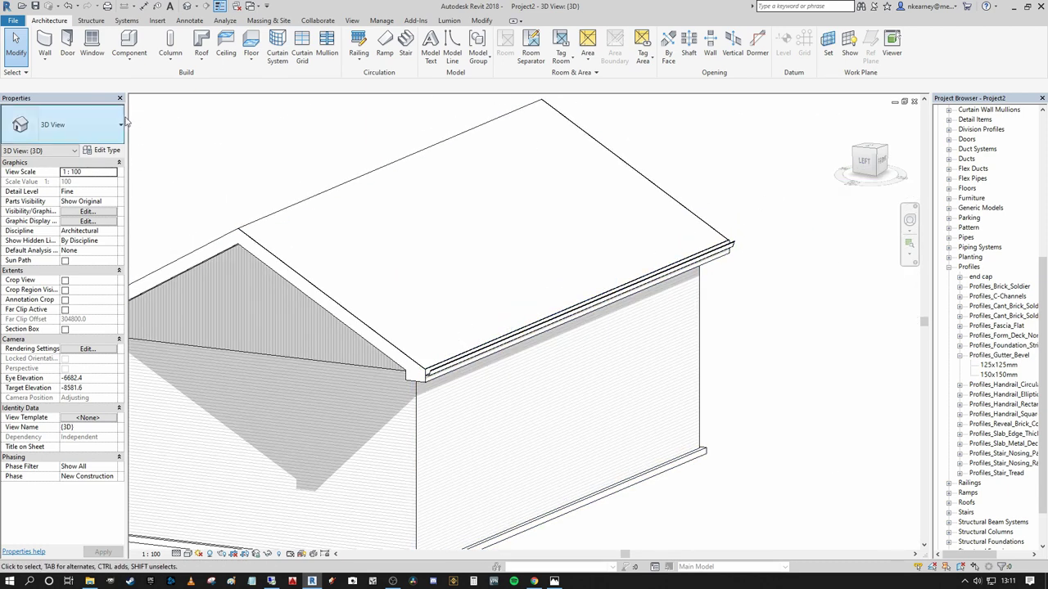
- Start a roof gutter and duplicate the Standard gutter type as Gutter End Cap
left_click(203, 61)
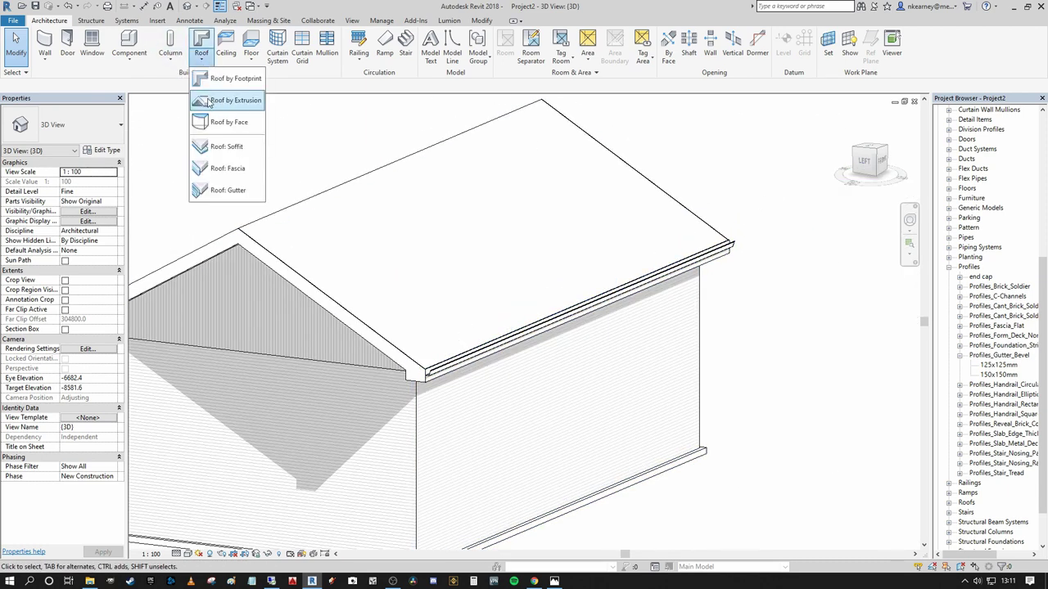
left_click(233, 191)
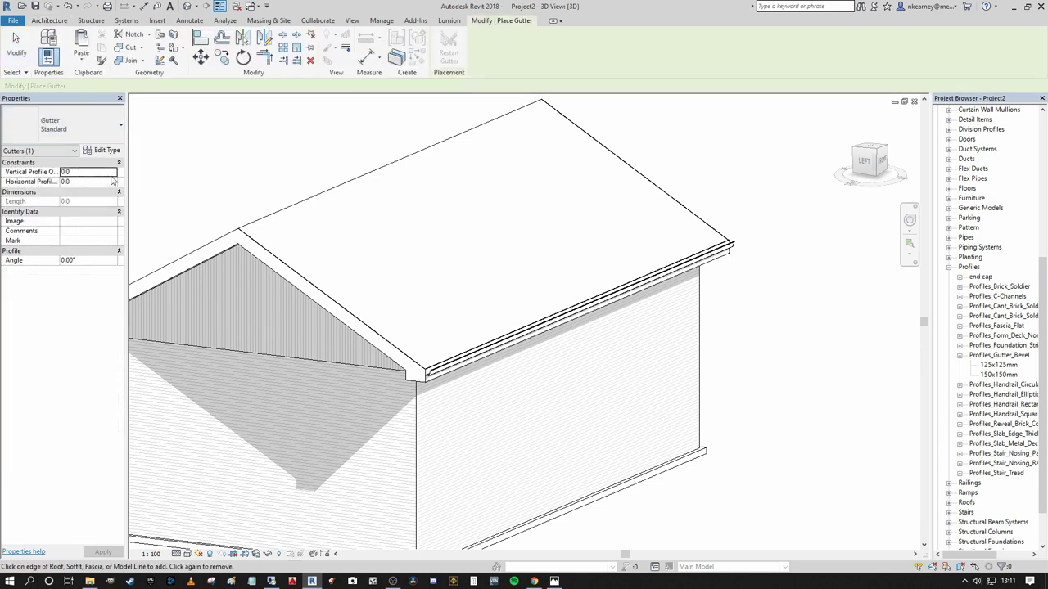
left_click(103, 150)
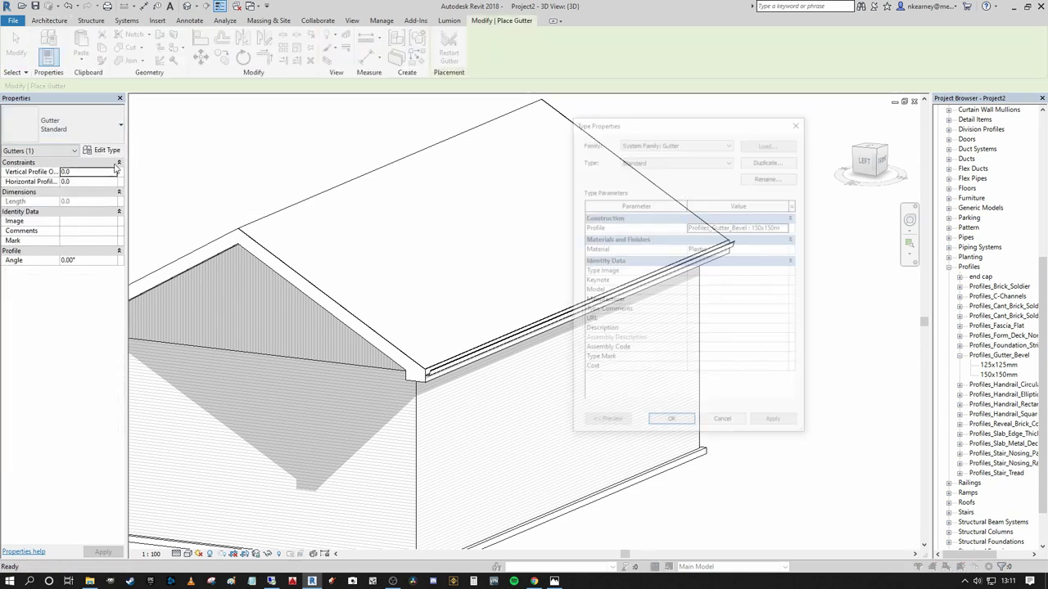
left_click(778, 160)
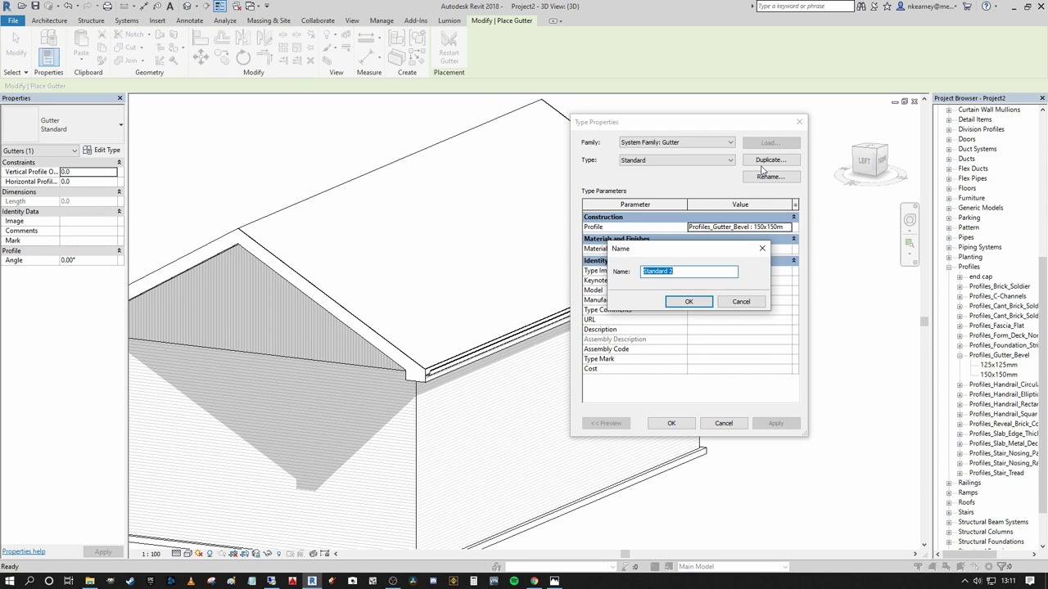
type("Gutter End Cap")
key("Return")
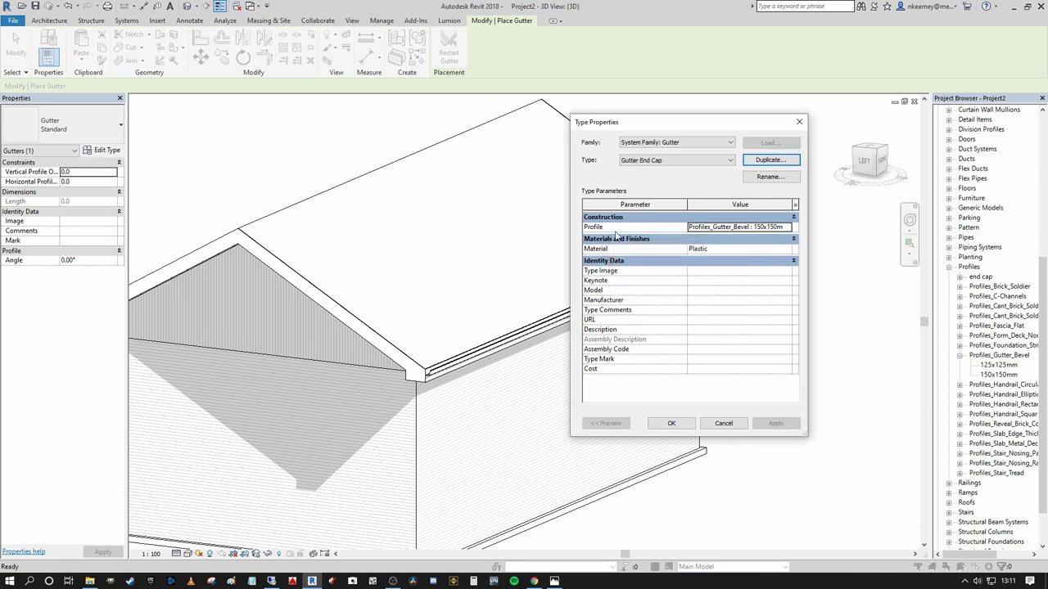
- Assign the end cap : 150x150mm profile to the Gutter End Cap type
left_click(790, 229)
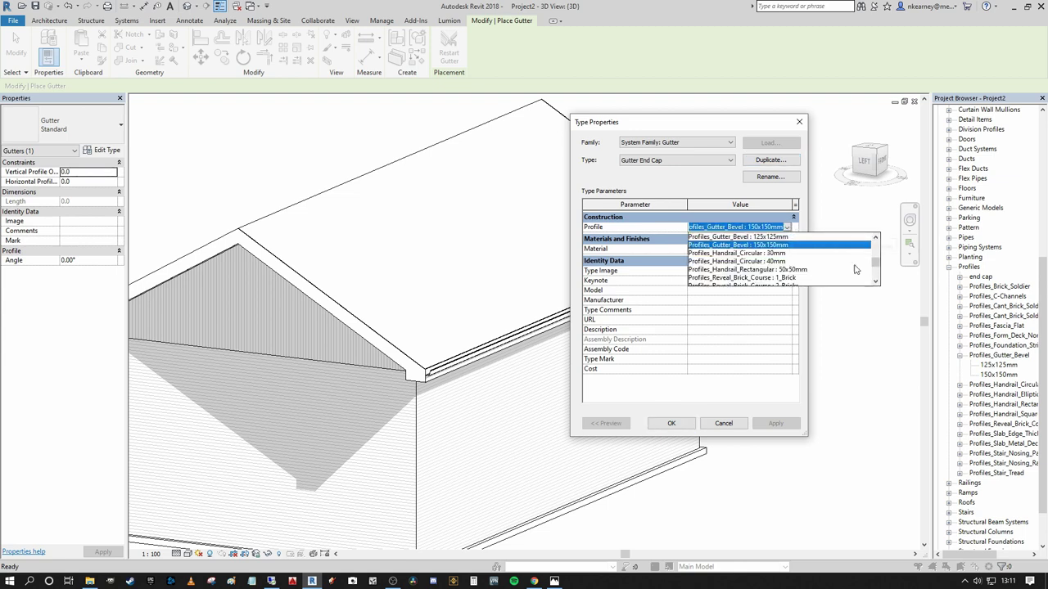
left_click_drag(874, 268, 876, 245)
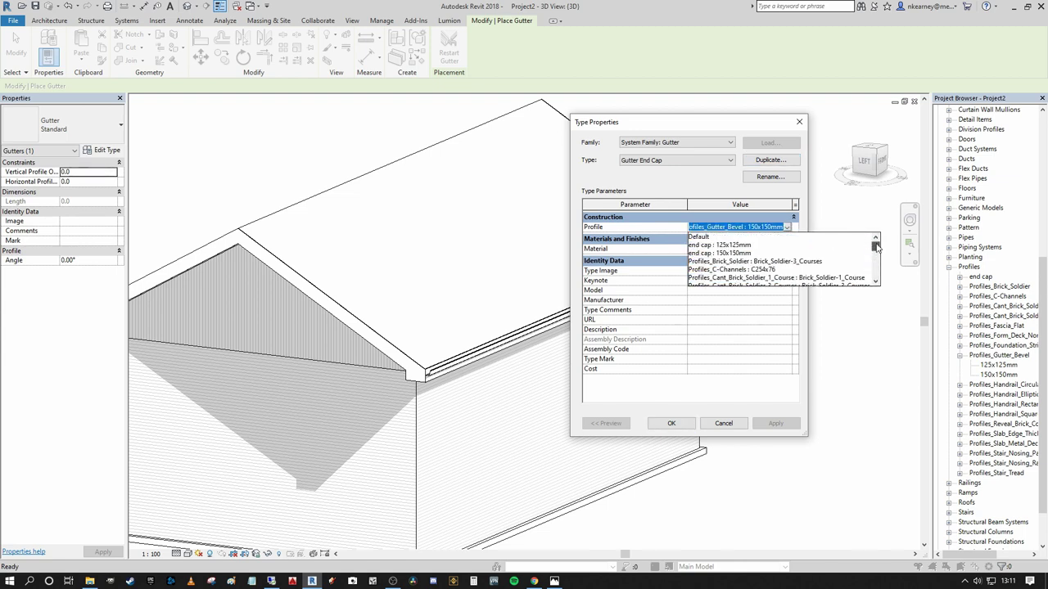
left_click(736, 253)
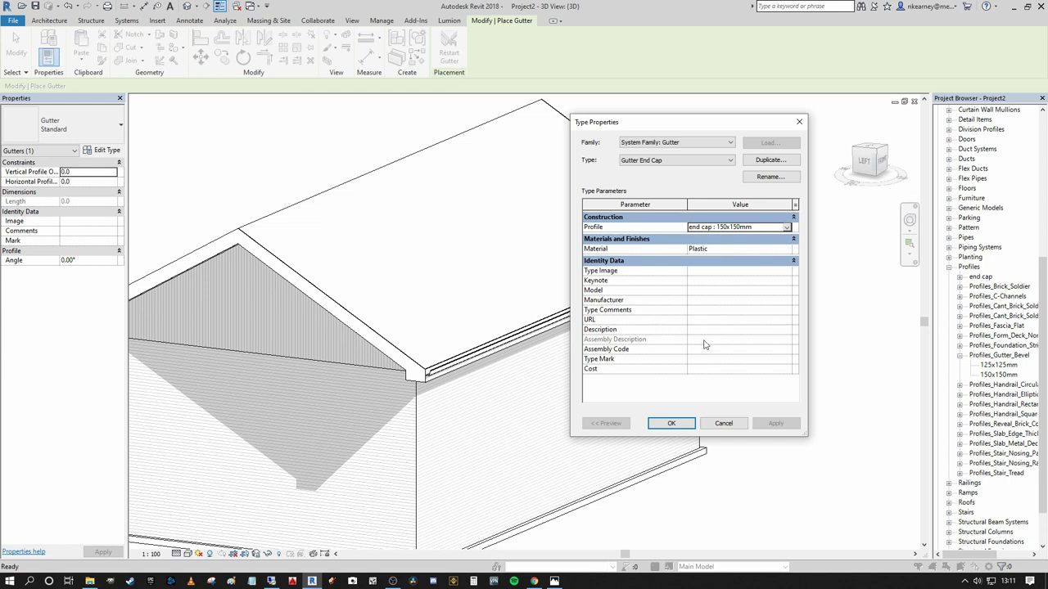
left_click(671, 424)
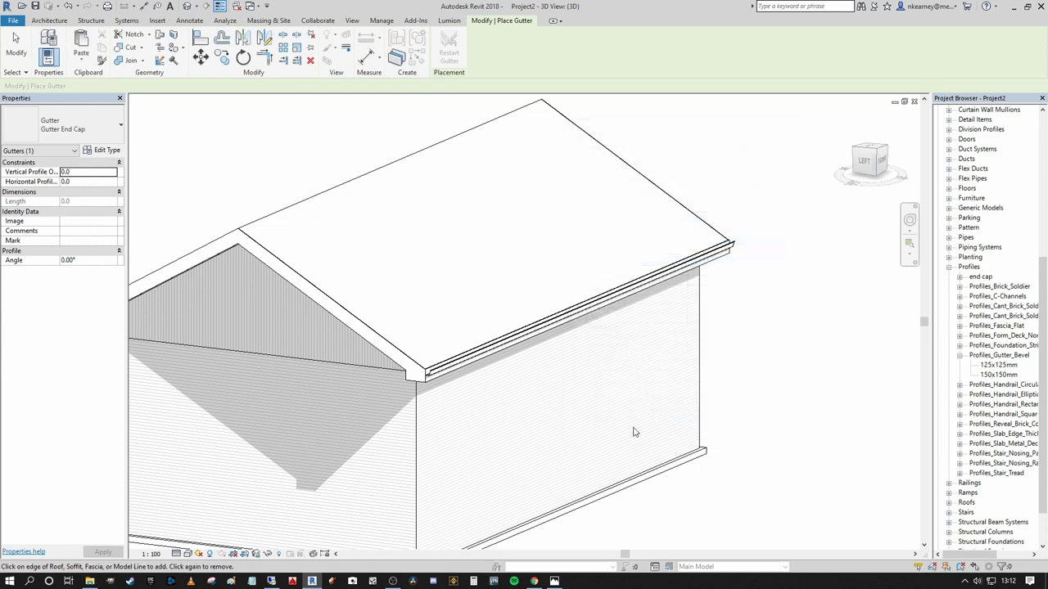
- Place a Gutter End Cap gutter along the top outer edge of the front fascia
scroll(442, 352, "up", 6)
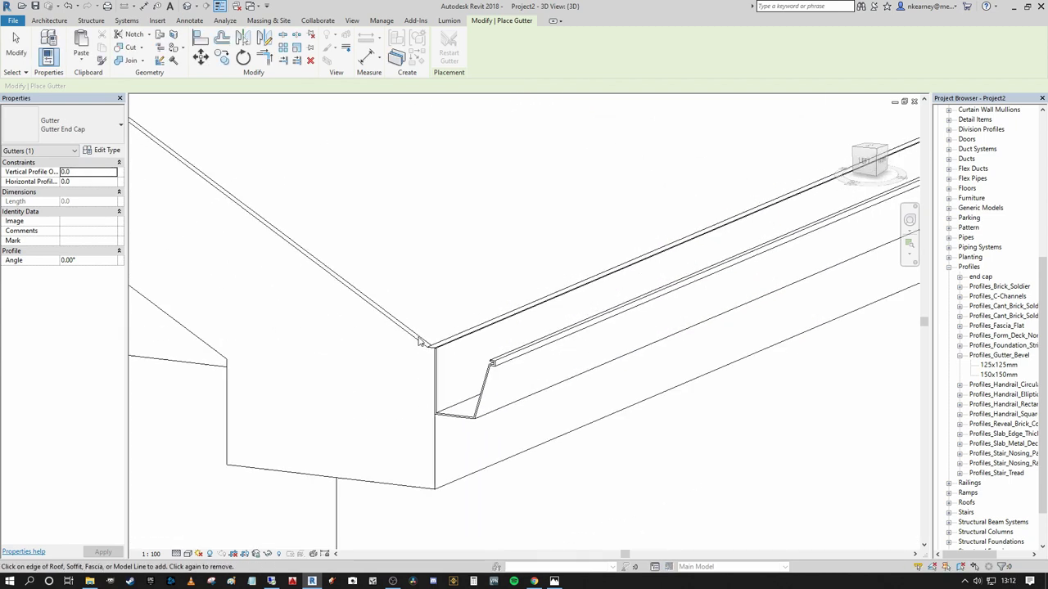
scroll(442, 352, "up", 2)
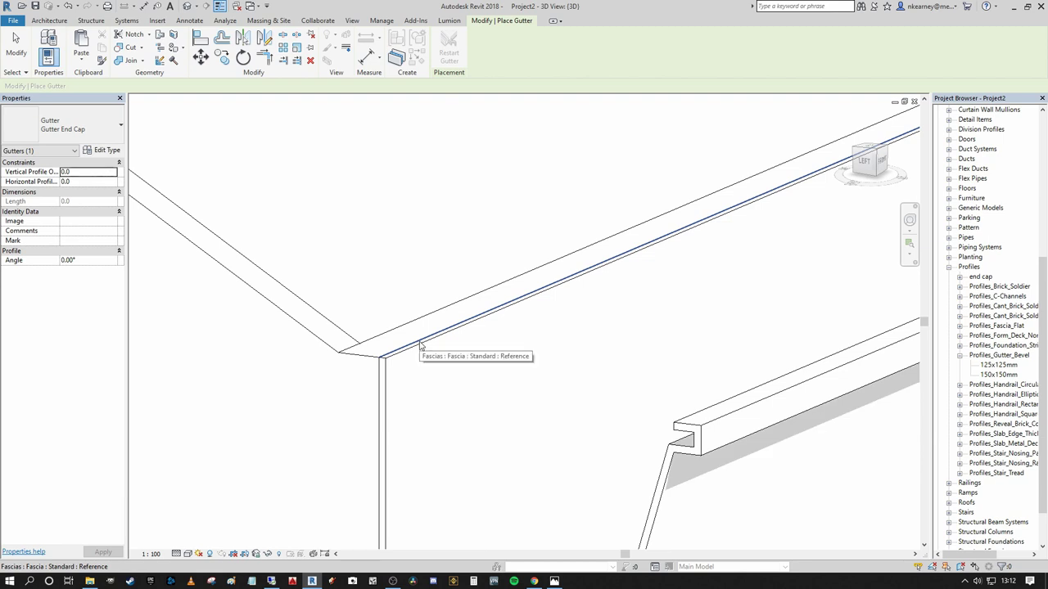
left_click(420, 343)
scroll(505, 342, "down", 5)
middle_click_drag(558, 318, 502, 376)
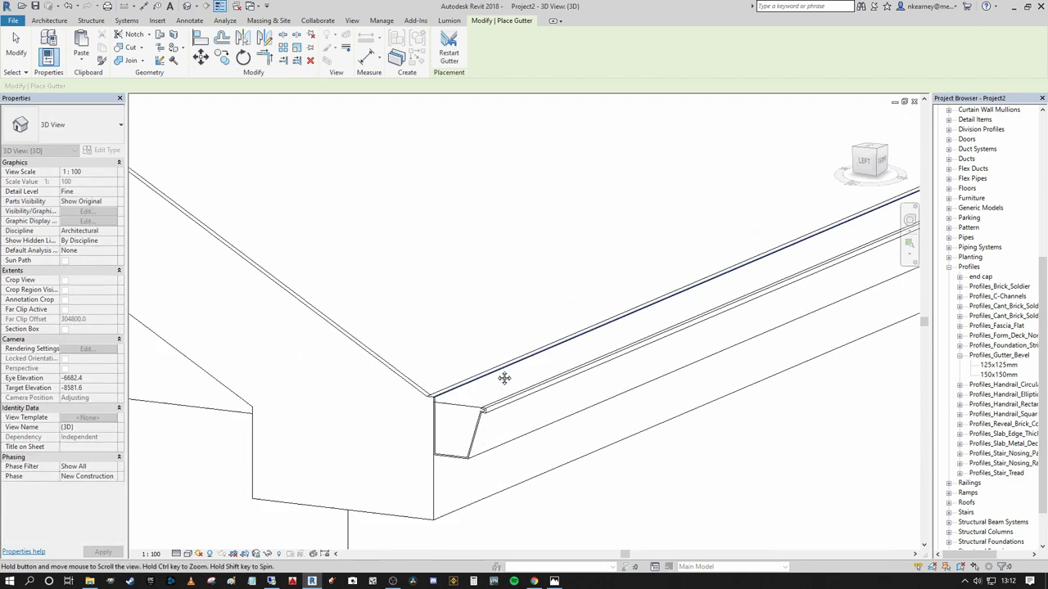
scroll(513, 342, "down", 3)
middle_click_drag(571, 320, 444, 397)
scroll(514, 348, "down", 2)
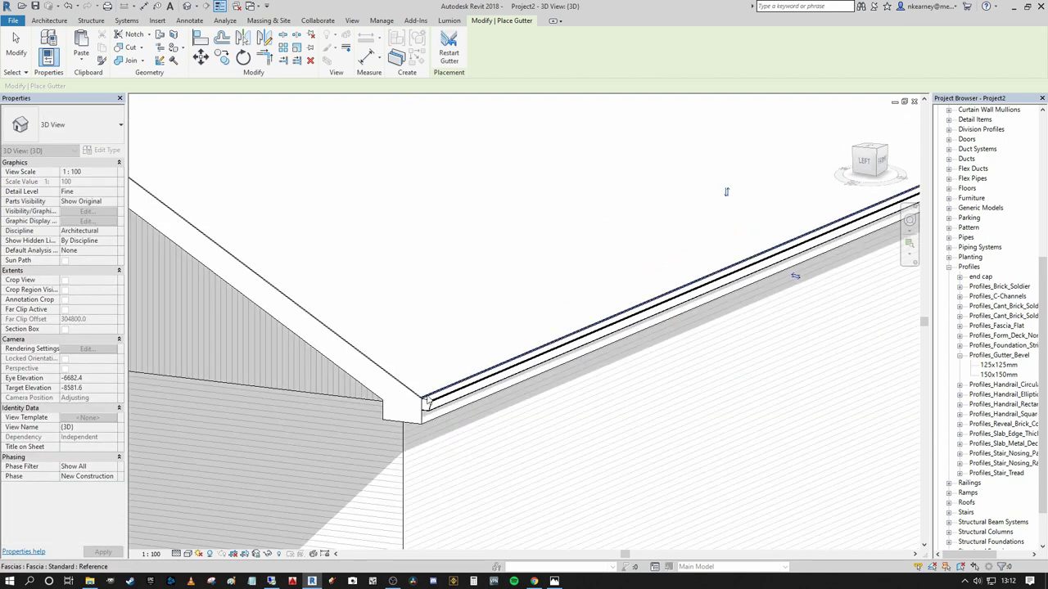
scroll(431, 401, "up", 5)
key("Escape")
- Shorten the solid end cap gutter from its right end to a piece about 400 mm long at the left gable
left_click(432, 405)
scroll(442, 402, "down", 3)
middle_click_drag(573, 379, 368, 426)
scroll(372, 424, "down", 2)
scroll(703, 281, "down", 2)
middle_click_drag(887, 217, 637, 334)
scroll(619, 304, "up", 7)
scroll(472, 380, "down", 8)
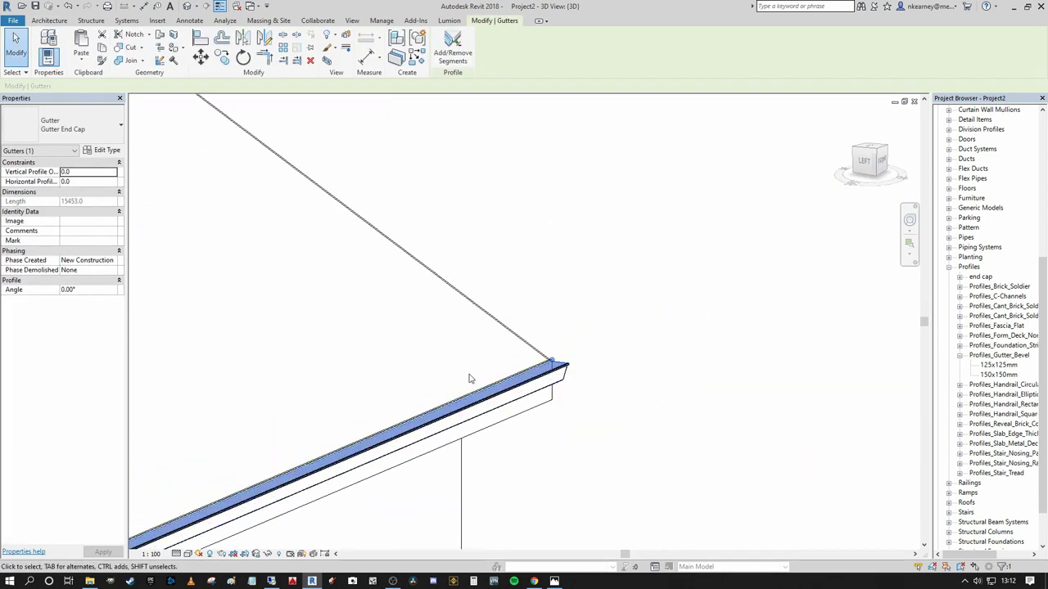
middle_click_drag(498, 353, 740, 246)
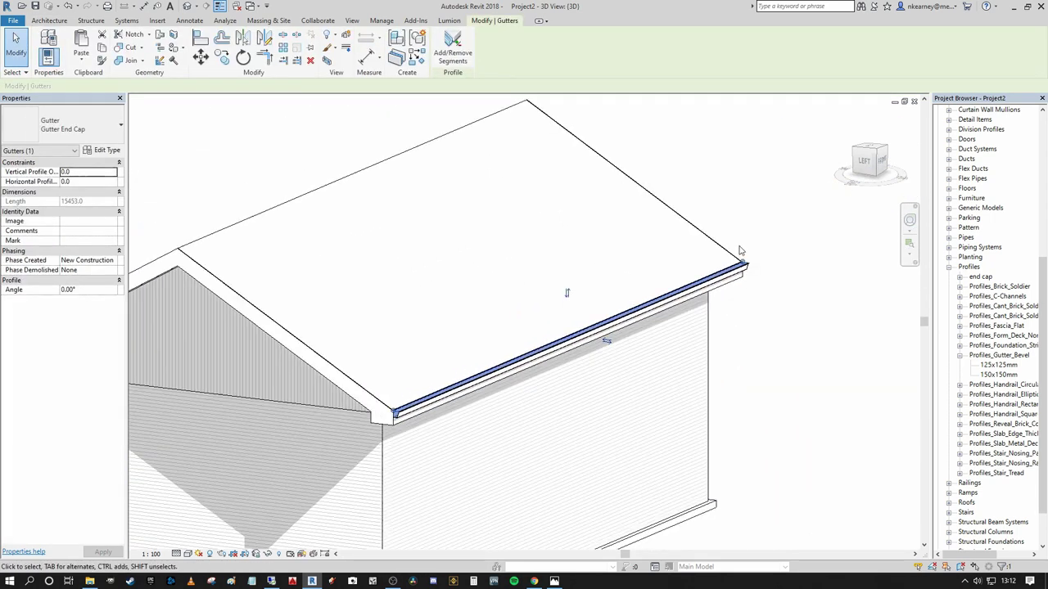
left_click(883, 155)
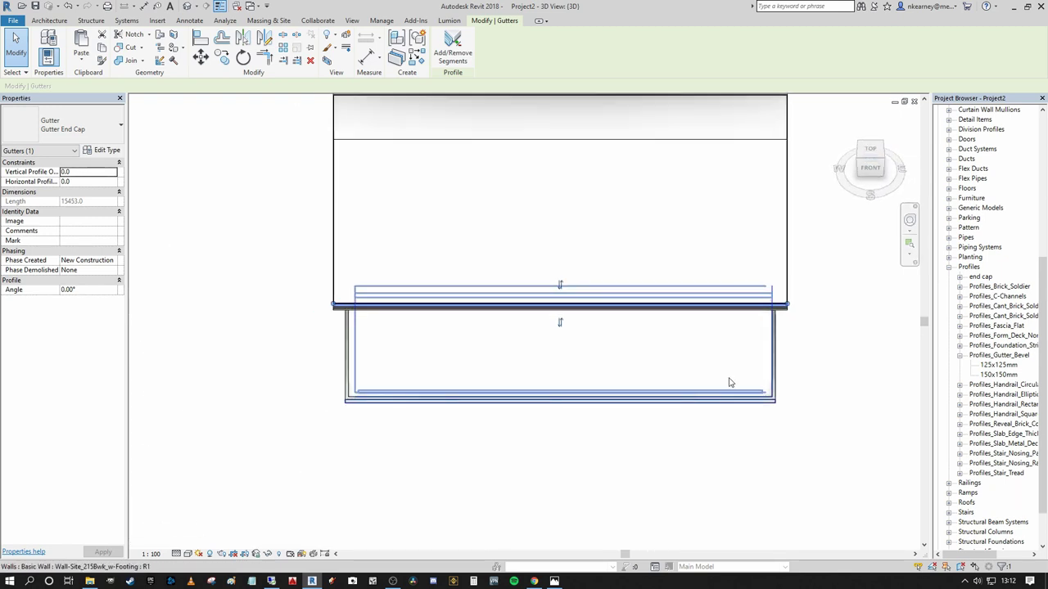
left_click_drag(788, 305, 340, 301)
scroll(338, 300, "up", 2)
scroll(337, 314, "up", 4)
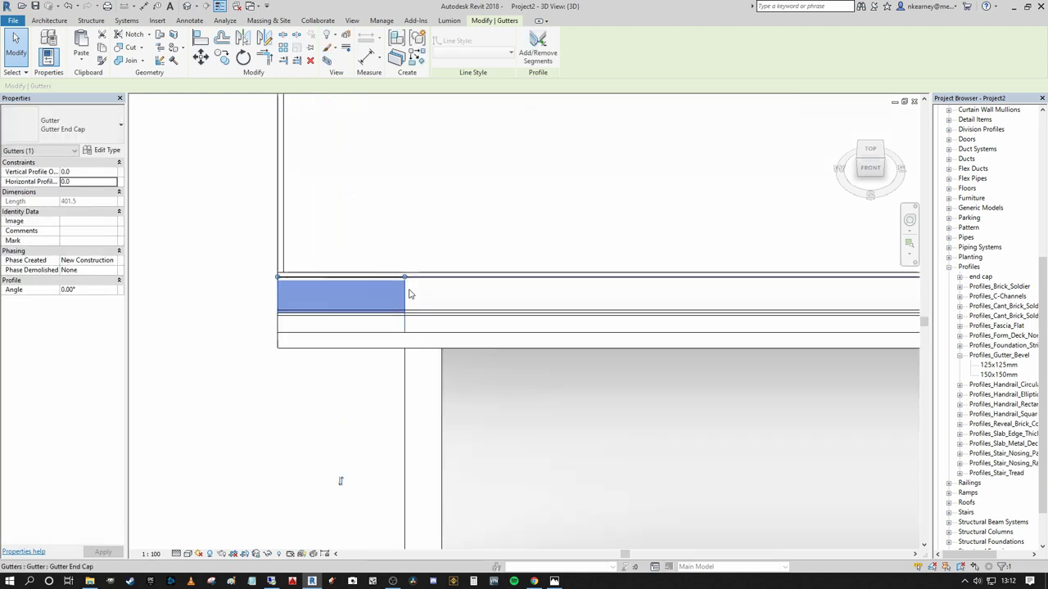
- Shorten the remaining solid piece to a 10 mm thick cap closing the left end of the front gutter
left_click_drag(406, 279, 283, 282)
key("Escape")
key("Escape")
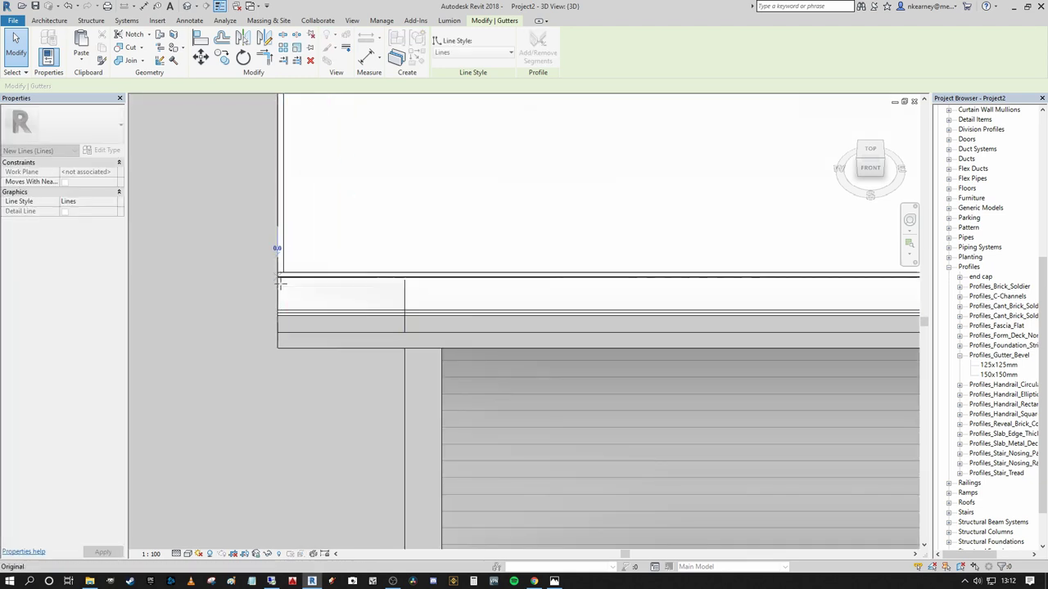
left_click(281, 281)
scroll(287, 278, "up", 3)
key("l")
key("i")
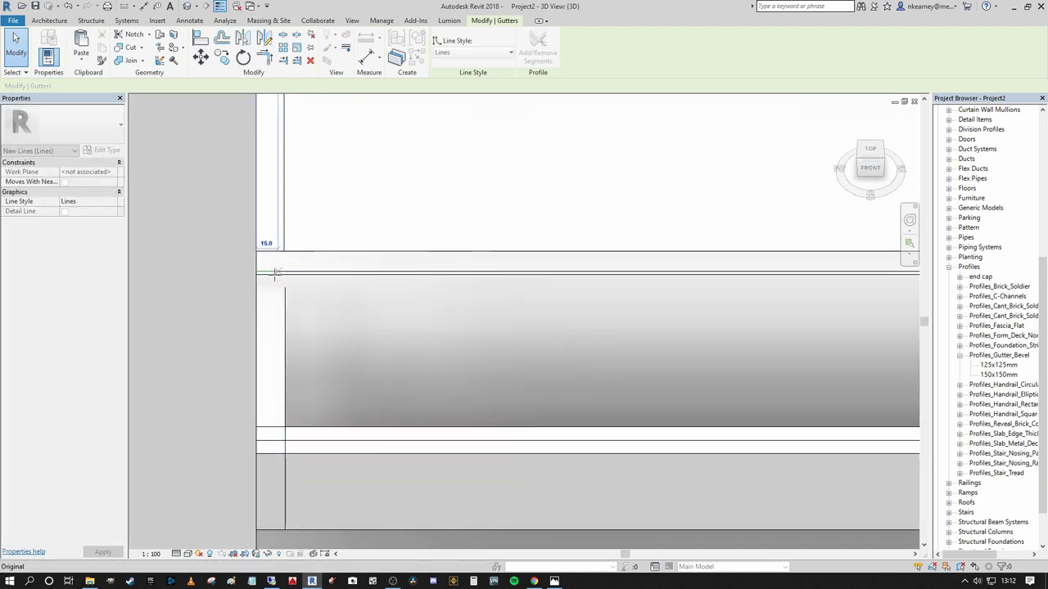
key("Escape")
scroll(334, 289, "down", 5)
middle_click_drag(330, 322, 509, 207, "shift")
scroll(302, 283, "up", 7)
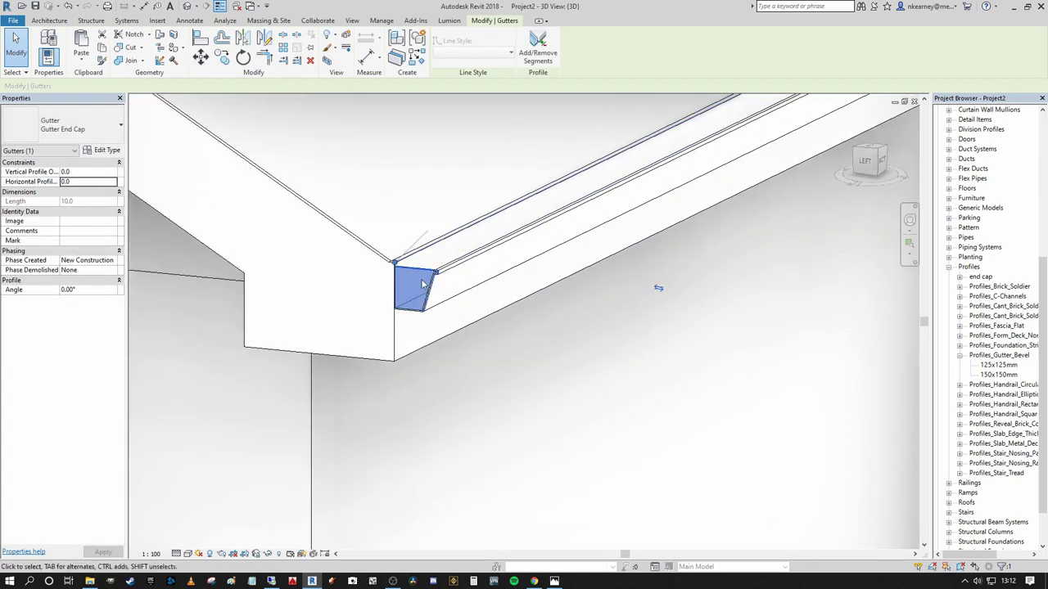
scroll(418, 268, "up", 2)
key("Escape")
- Place another Gutter End Cap gutter on the front fascia's top outer edge, picked at the right gable end
scroll(515, 187, "down", 10)
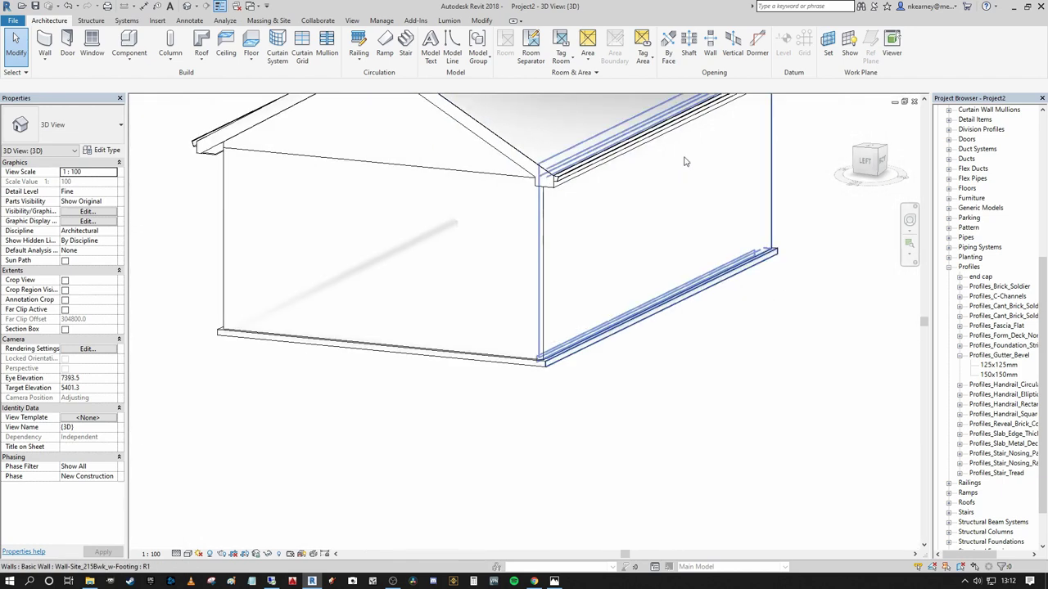
middle_click_drag(685, 159, 668, 316, "shift")
scroll(669, 316, "up", 3)
middle_click_drag(617, 374, 405, 397, "shift")
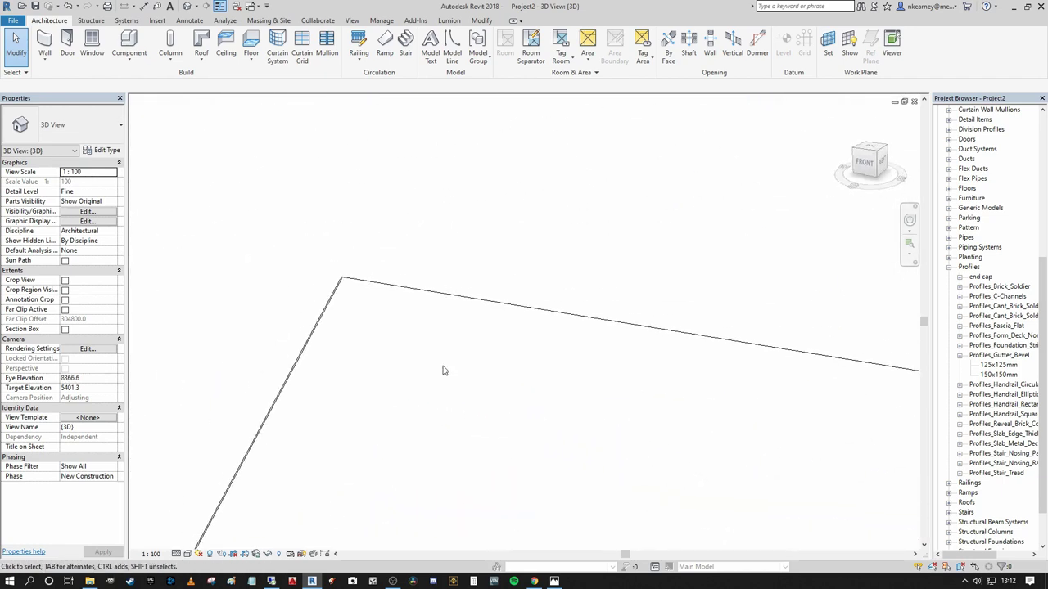
scroll(445, 369, "down", 3)
middle_click_drag(445, 369, 311, 233)
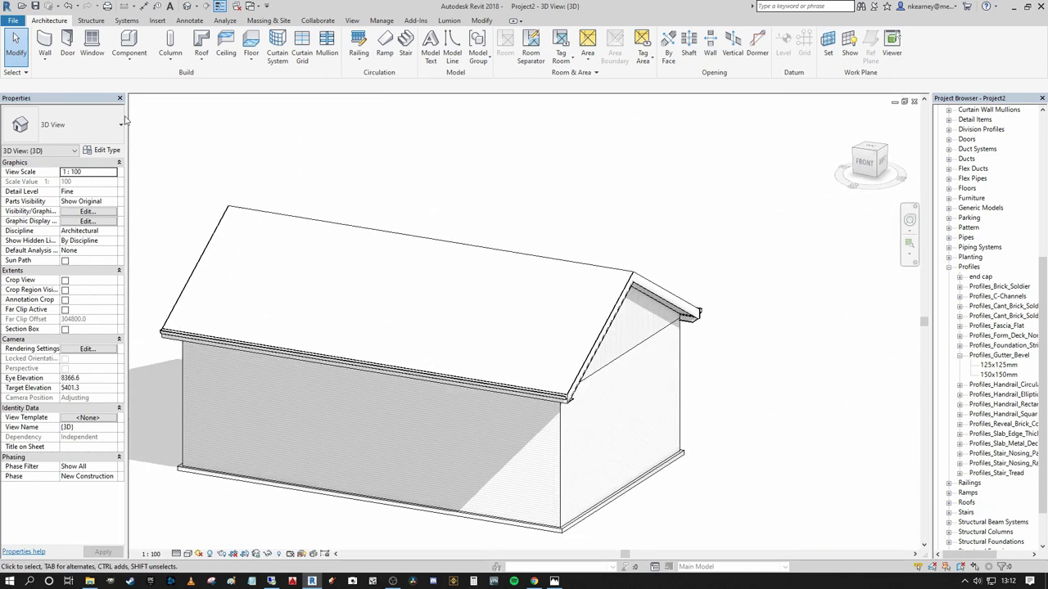
left_click(199, 57)
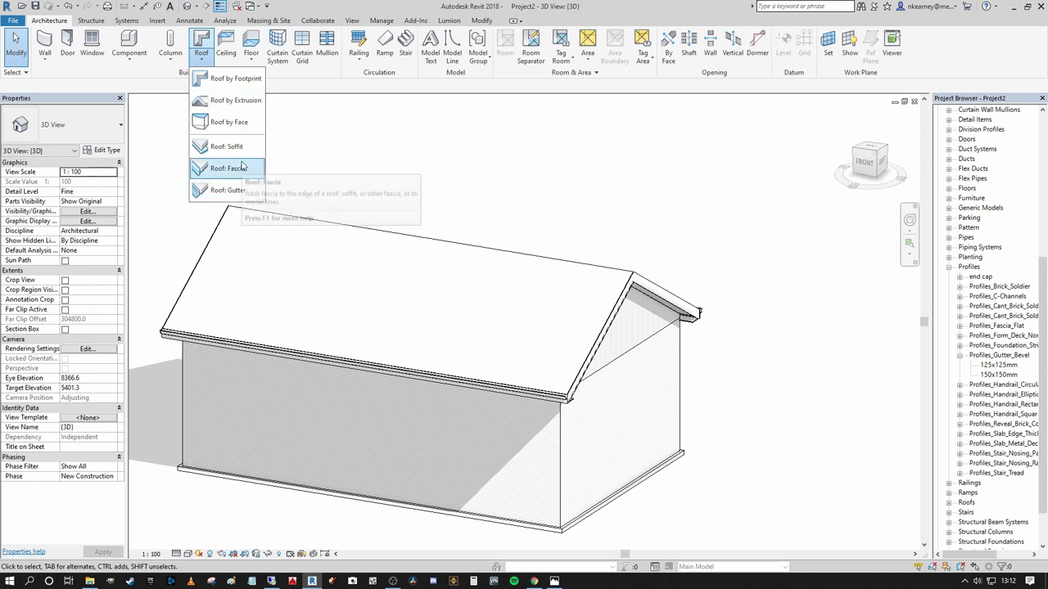
left_click(227, 190)
scroll(509, 408, "up", 5)
scroll(654, 401, "up", 2)
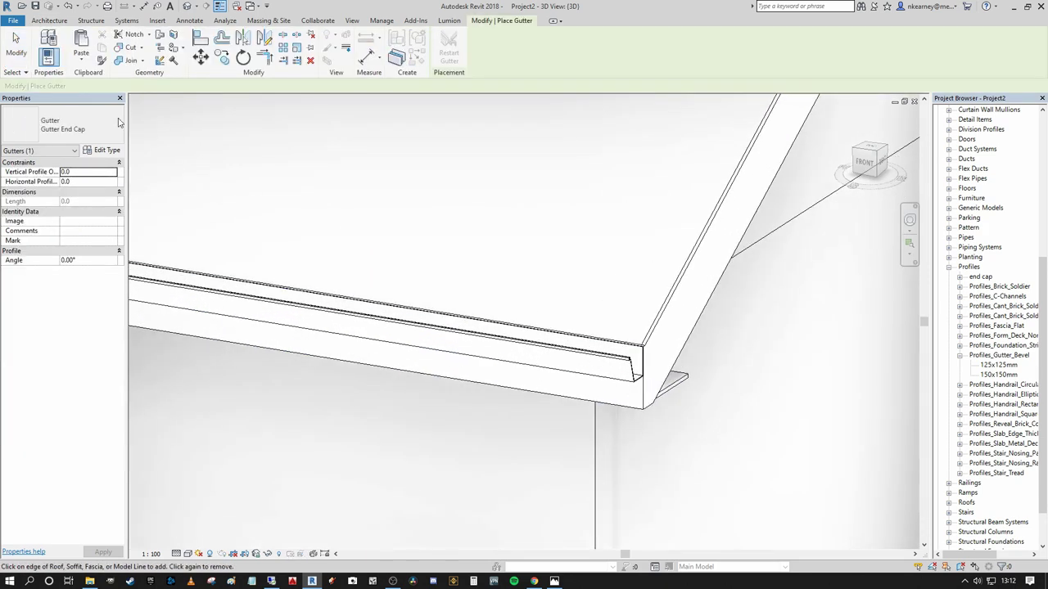
scroll(642, 345, "up", 5)
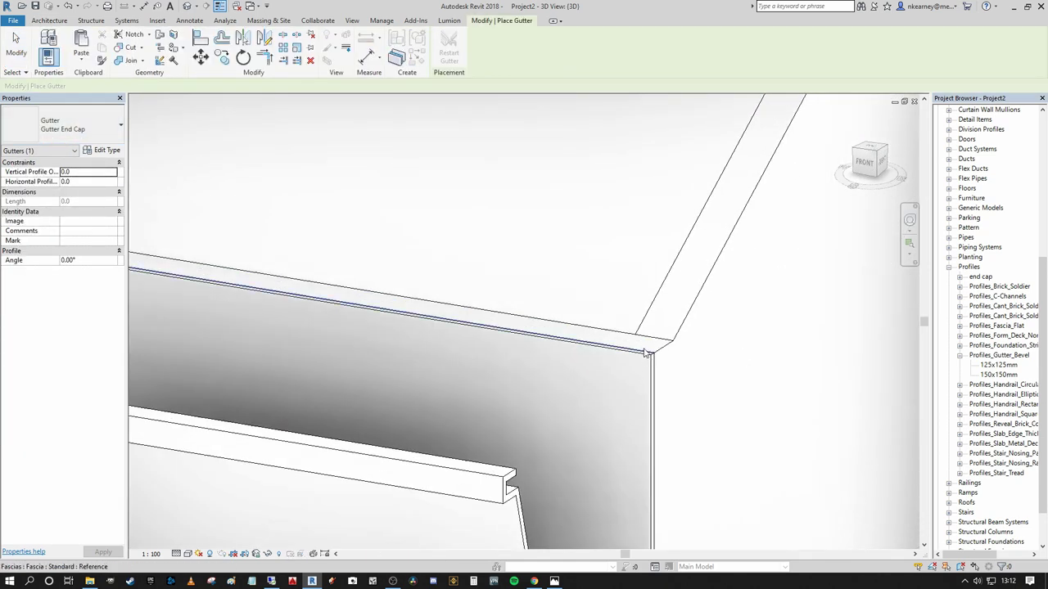
left_click(649, 354)
scroll(639, 311, "down", 2)
scroll(639, 311, "down", 1)
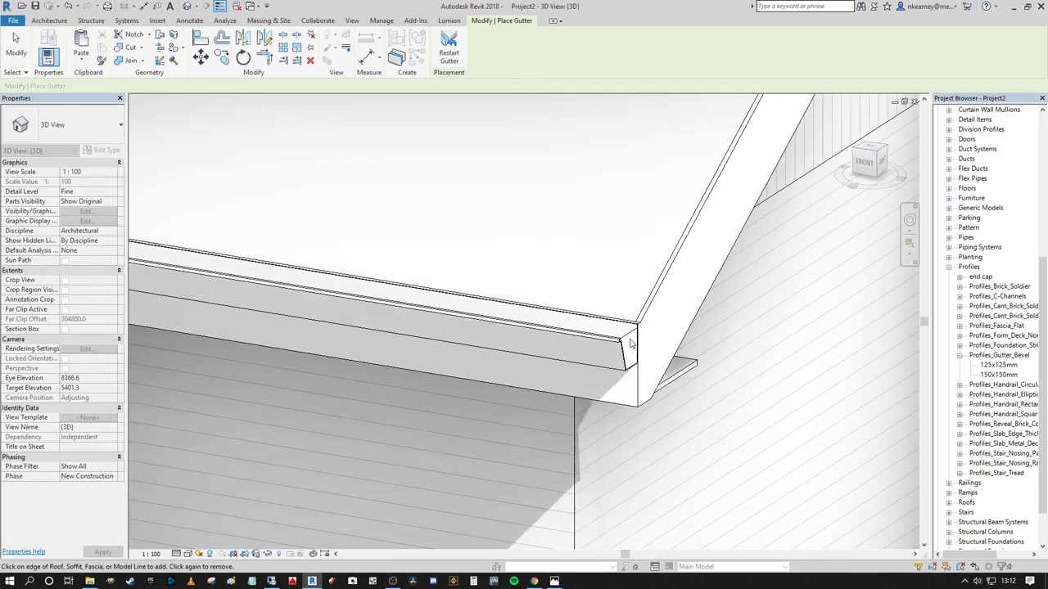
- Shorten the new solid end cap gutter from its left end to a piece about 400 mm long at the right gable
key("Escape")
key("Escape")
left_click(628, 334)
scroll(627, 330, "down", 7)
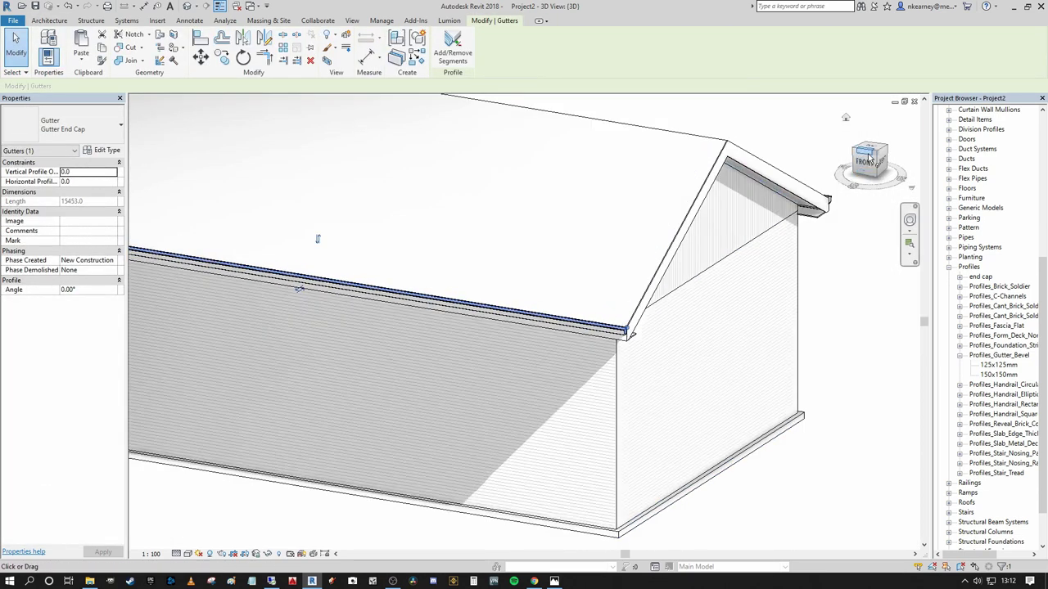
left_click(862, 150)
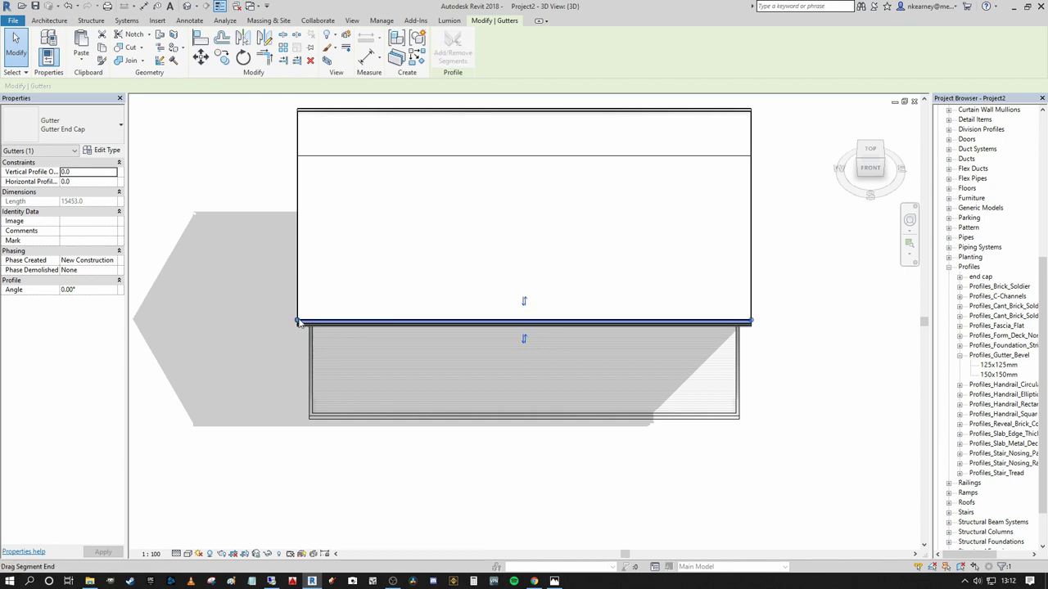
left_click_drag(480, 316, 740, 319)
- Shorten the remaining solid piece to a 10 mm thick cap closing the right end of the front gutter
scroll(762, 327, "up", 8)
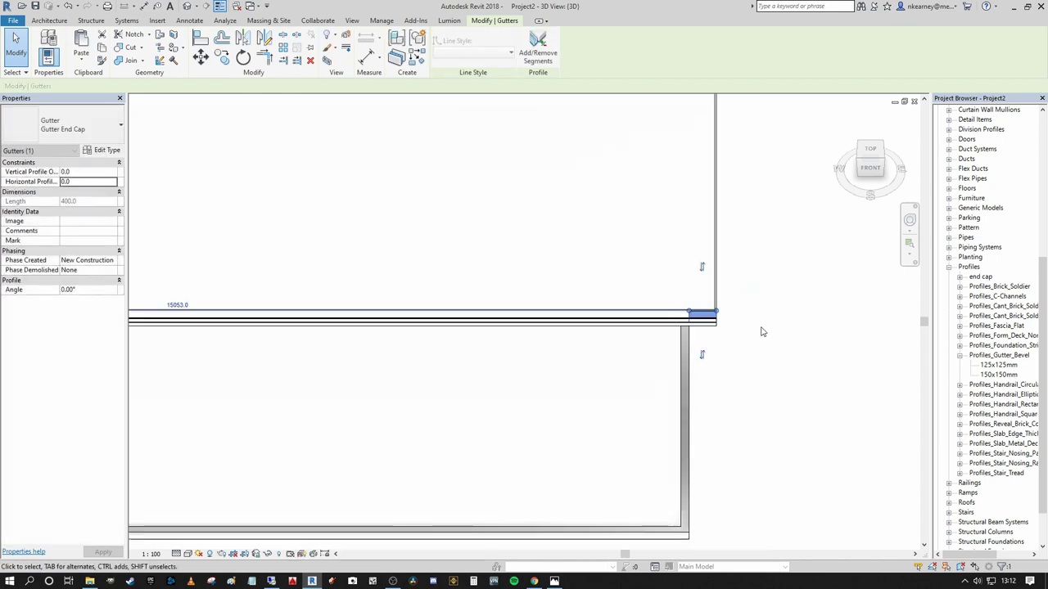
left_click_drag(585, 257, 735, 241)
scroll(755, 264, "up", 5)
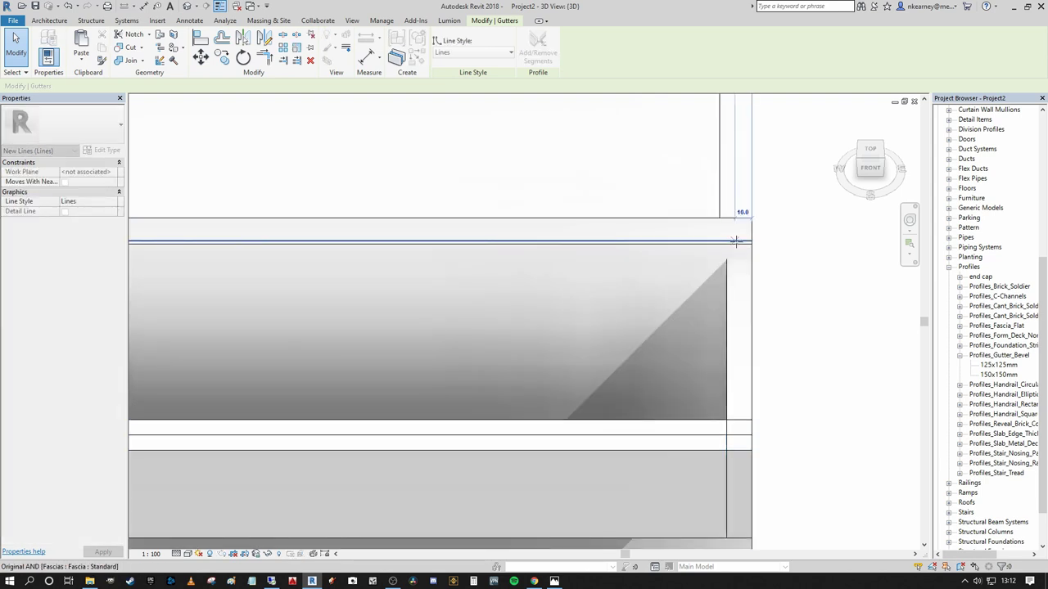
scroll(743, 291, "down", 4)
left_click(759, 294)
- Join the solid end cap at the left gable with the front bevel gutter using Join Geometry
scroll(758, 293, "down", 3)
middle_click_drag(776, 355, 661, 368, "shift")
middle_click_drag(662, 368, 507, 188)
scroll(508, 188, "down", 2)
scroll(483, 235, "down", 4)
middle_click_drag(420, 203, 749, 151, "shift")
scroll(382, 132, "up", 3)
scroll(380, 131, "up", 3)
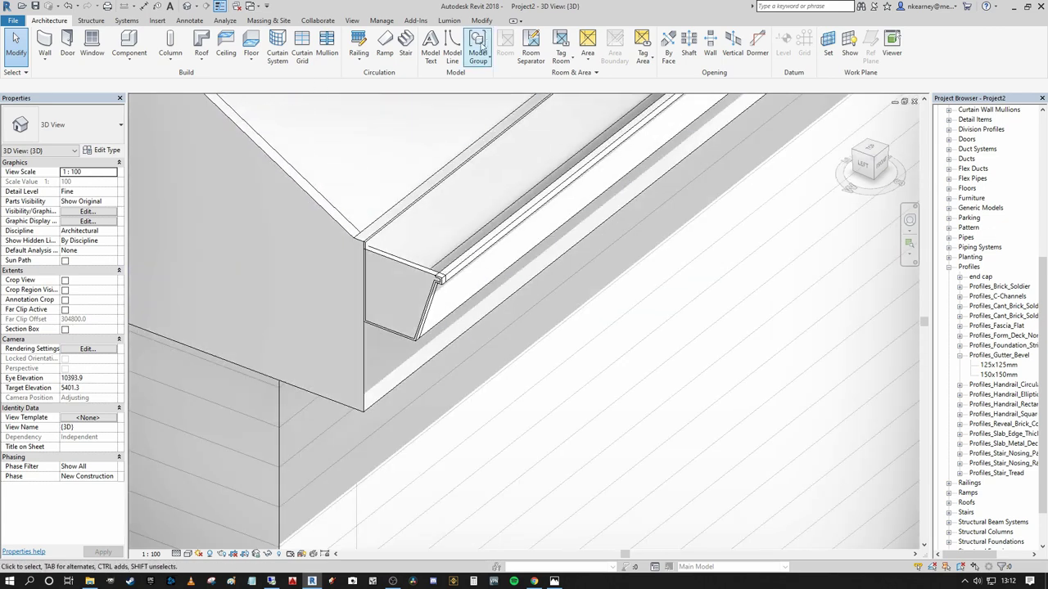
left_click(482, 21)
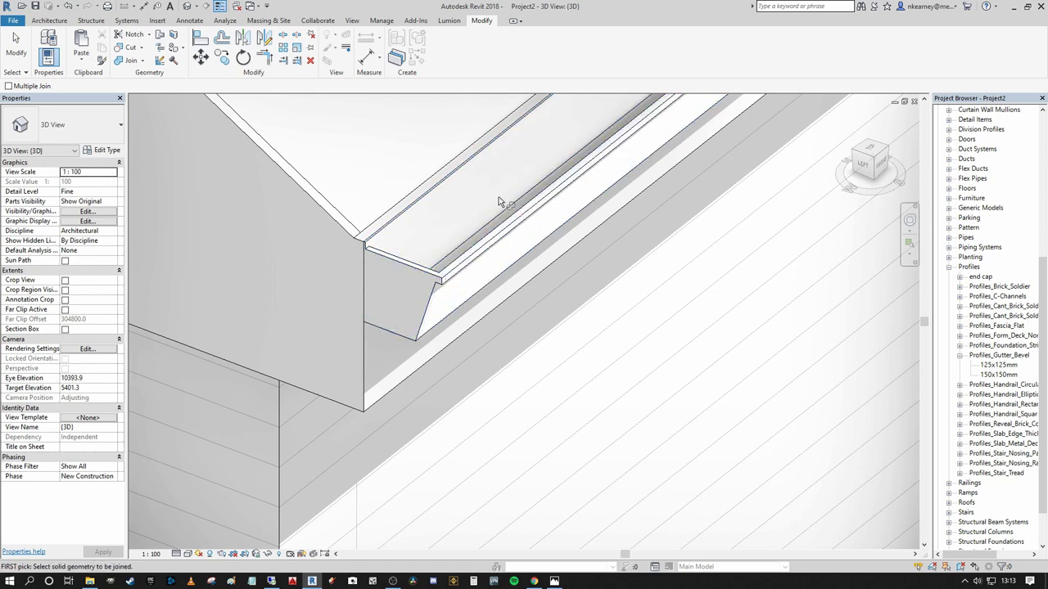
- Examine the end cap at the left end of the front gutter up close, checking its join and length
scroll(413, 275, "up", 4)
middle_click_drag(413, 274, 634, 463, "shift")
scroll(434, 267, "down", 3)
scroll(344, 342, "up", 2)
left_click(296, 311)
scroll(295, 307, "up", 3)
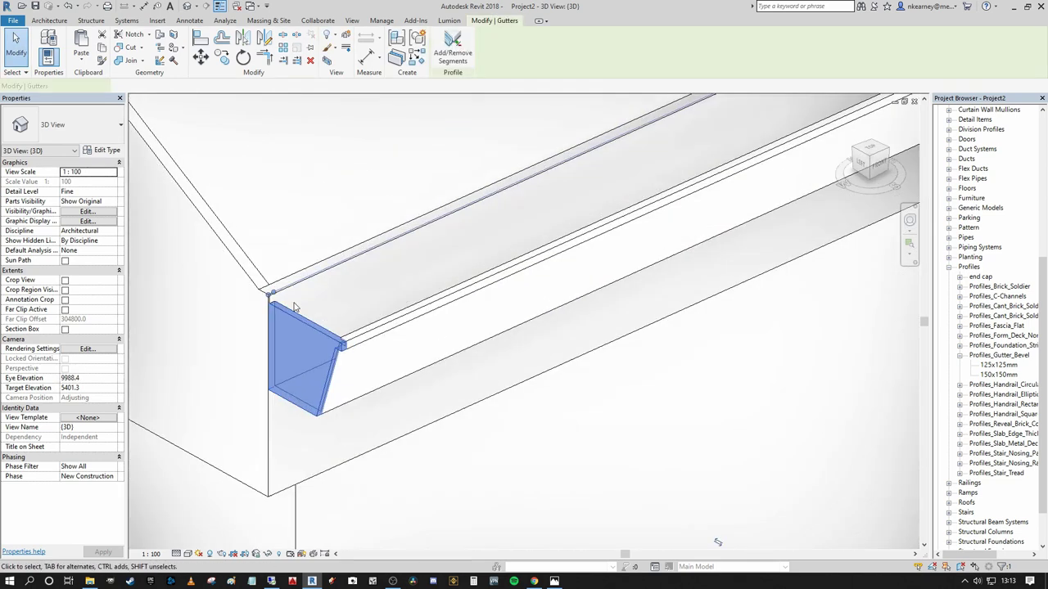
middle_click_drag(296, 307, 451, 267, "shift")
scroll(475, 266, "down", 3)
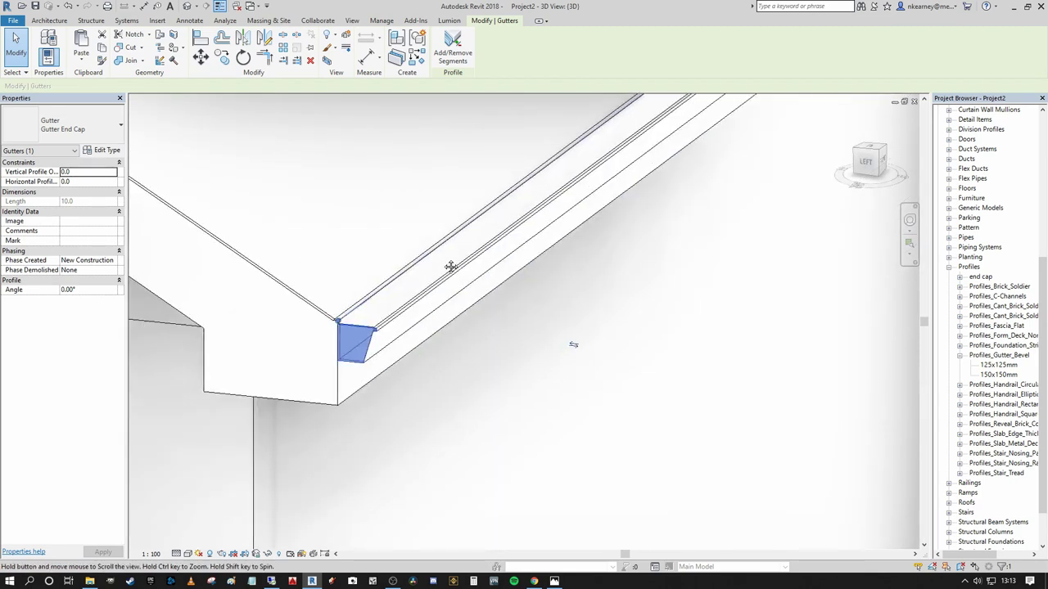
left_click(394, 383)
- Inspect the finished front gutter and eaves from the left gable, from several angles and distances
scroll(394, 383, "down", 3)
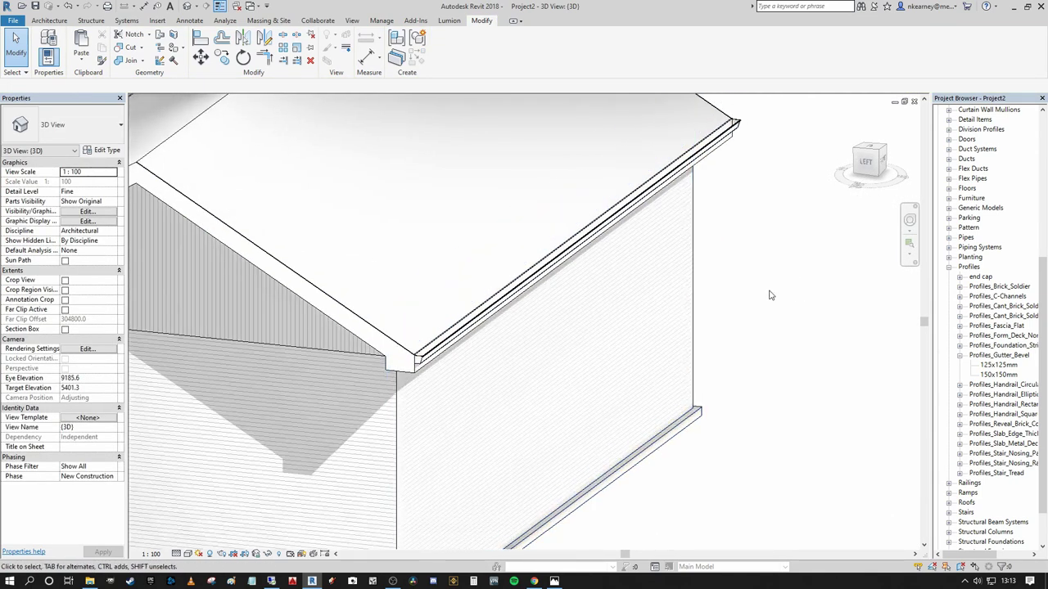
middle_click_drag(769, 293, 792, 279, "shift")
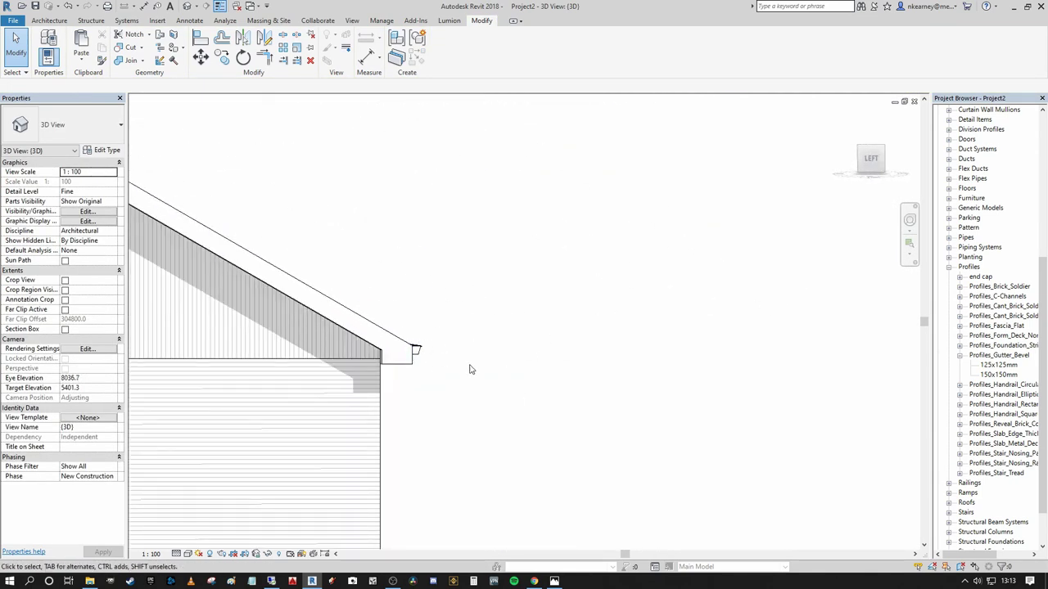
middle_click_drag(469, 369, 444, 292, "shift")
middle_click_drag(630, 358, 470, 370)
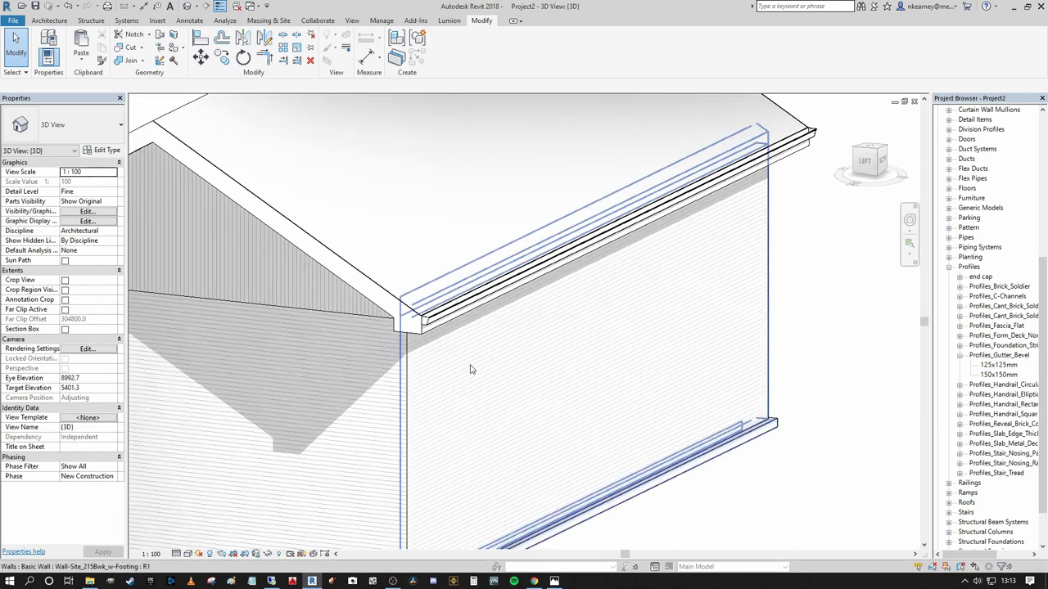
scroll(459, 381, "down", 5)
scroll(733, 336, "up", 3)
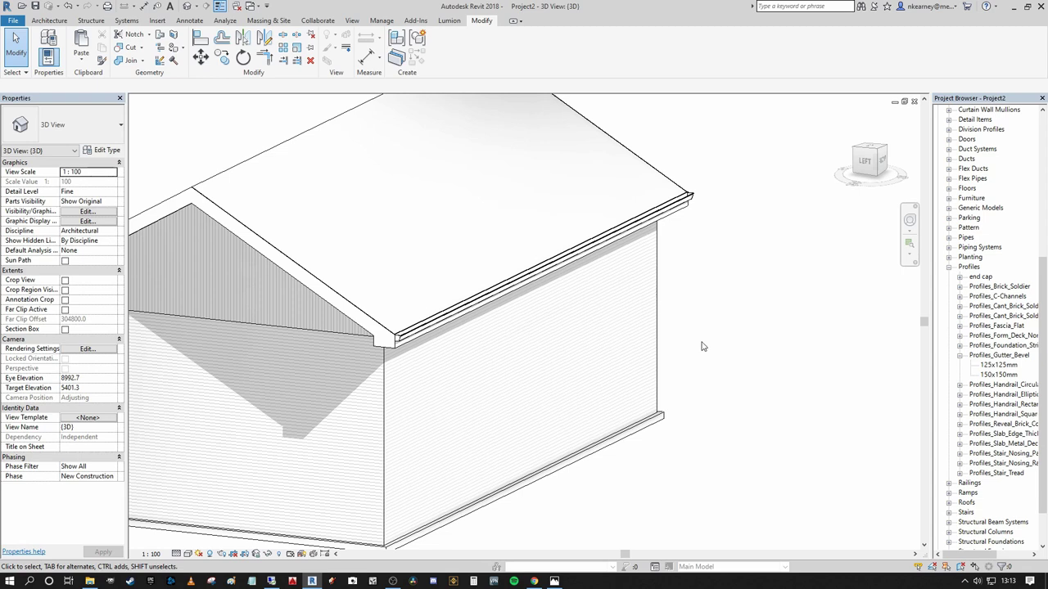
scroll(729, 357, "down", 2)
scroll(687, 393, "up", 3)
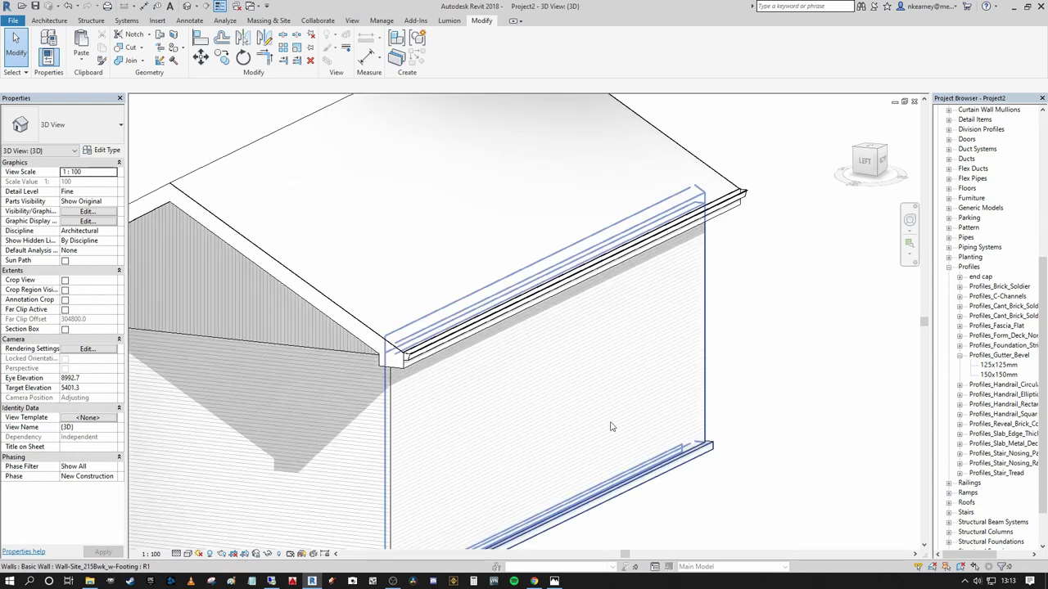
middle_click_drag(774, 437, 706, 428)
scroll(774, 391, "down", 2)
left_click_drag(706, 427, 702, 417, "shift")
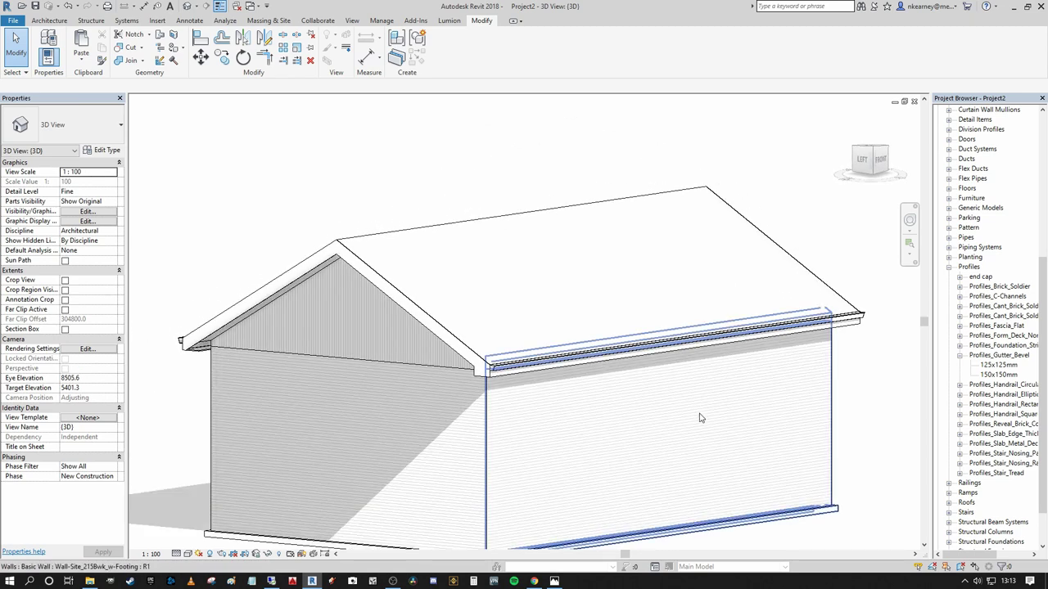
middle_click_drag(360, 188, 505, 202, "shift")
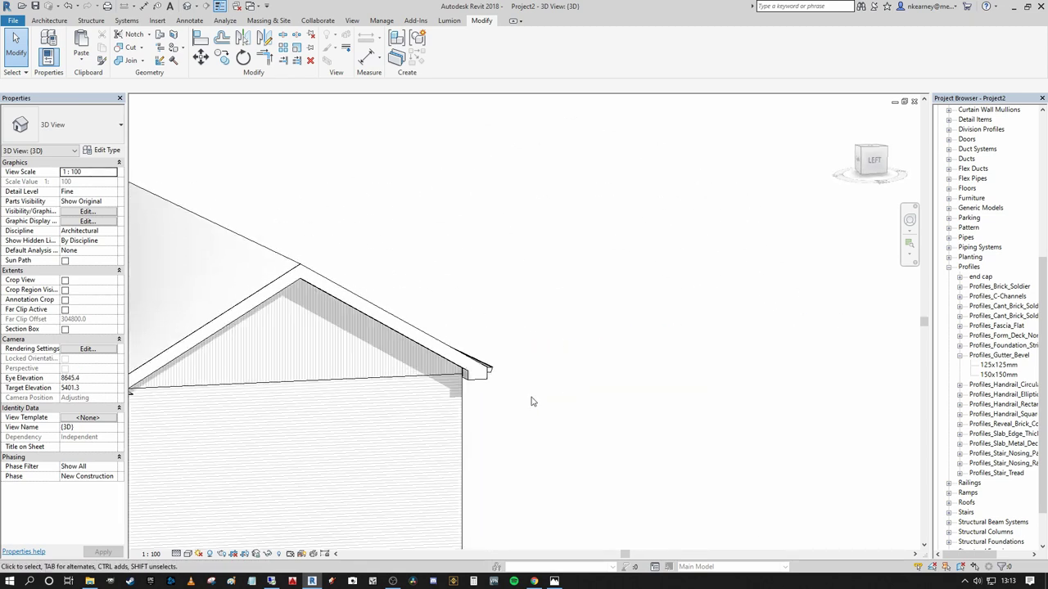
scroll(526, 381, "up", 4)
middle_click_drag(501, 365, 595, 371)
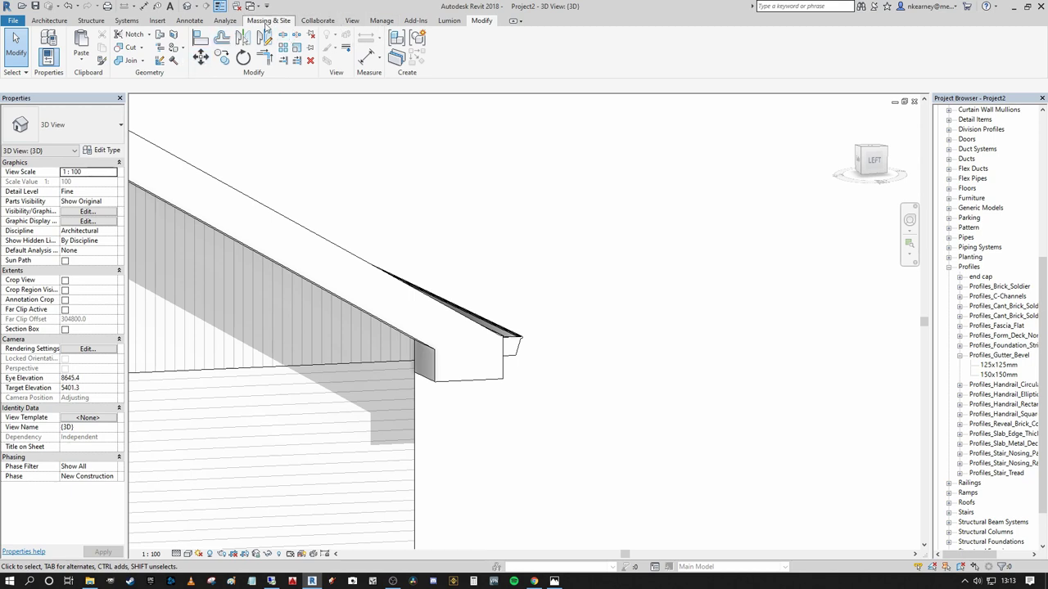
scroll(518, 240, "down", 2)
middle_click_drag(518, 241, 481, 241, "shift")
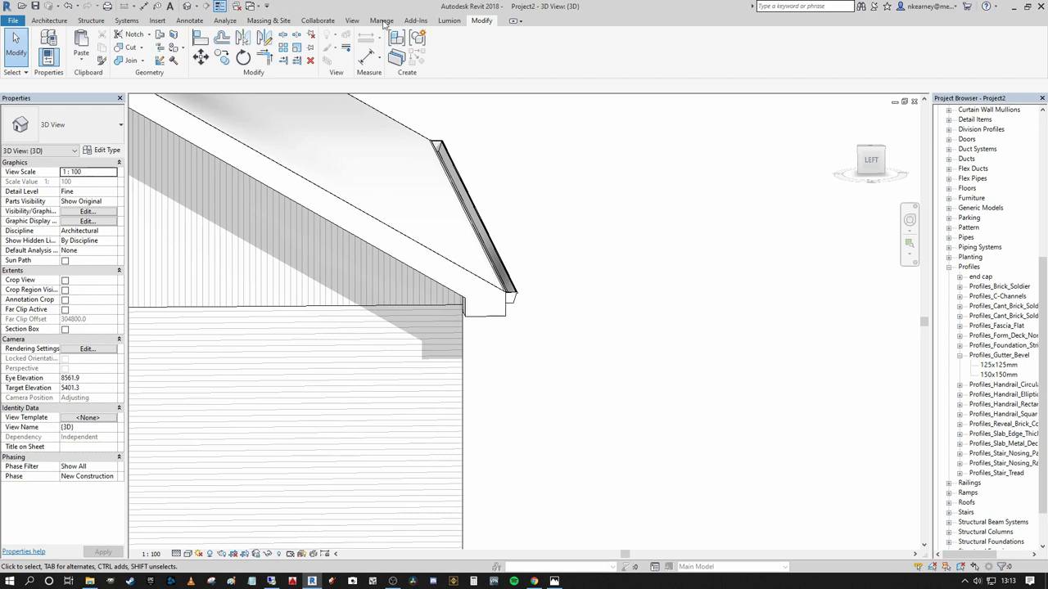
- Start placing a Standard pipe beneath the eaves and set its diameter to 80 mm
left_click(127, 21)
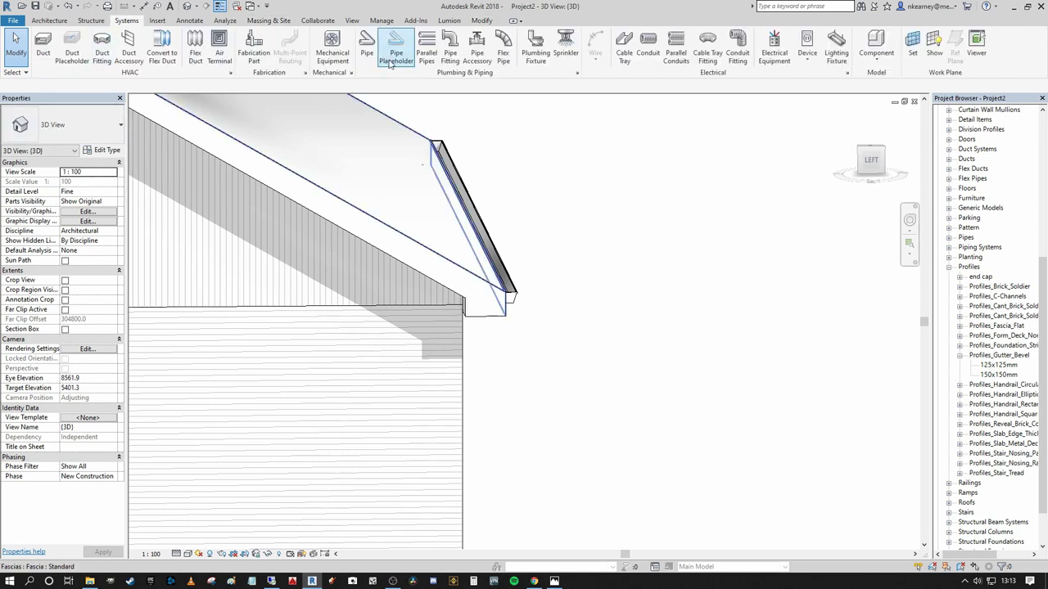
left_click(366, 51)
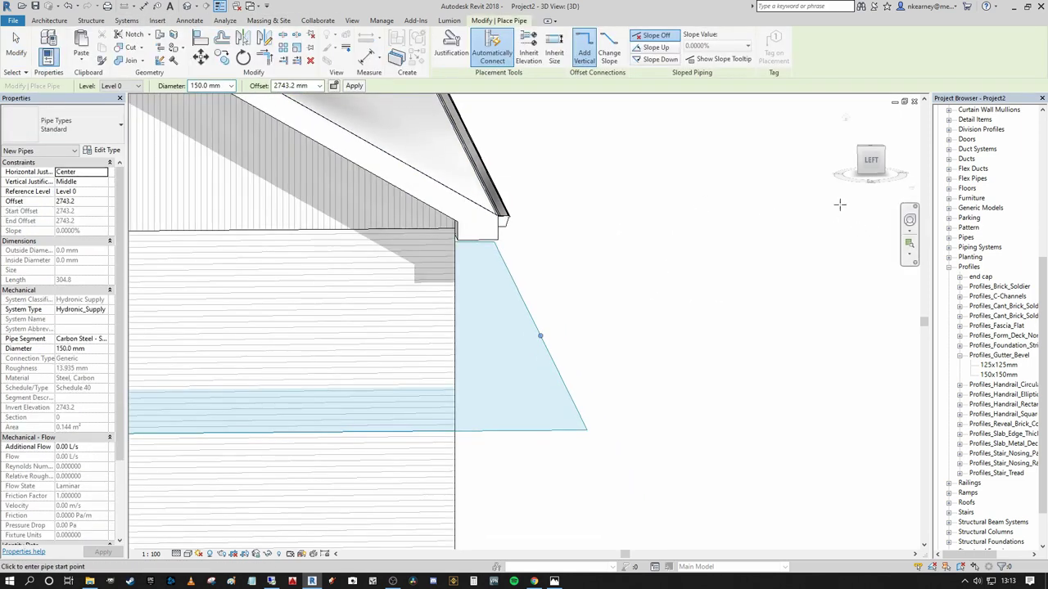
middle_click_drag(721, 270, 599, 301, "shift")
scroll(594, 301, "up", 1)
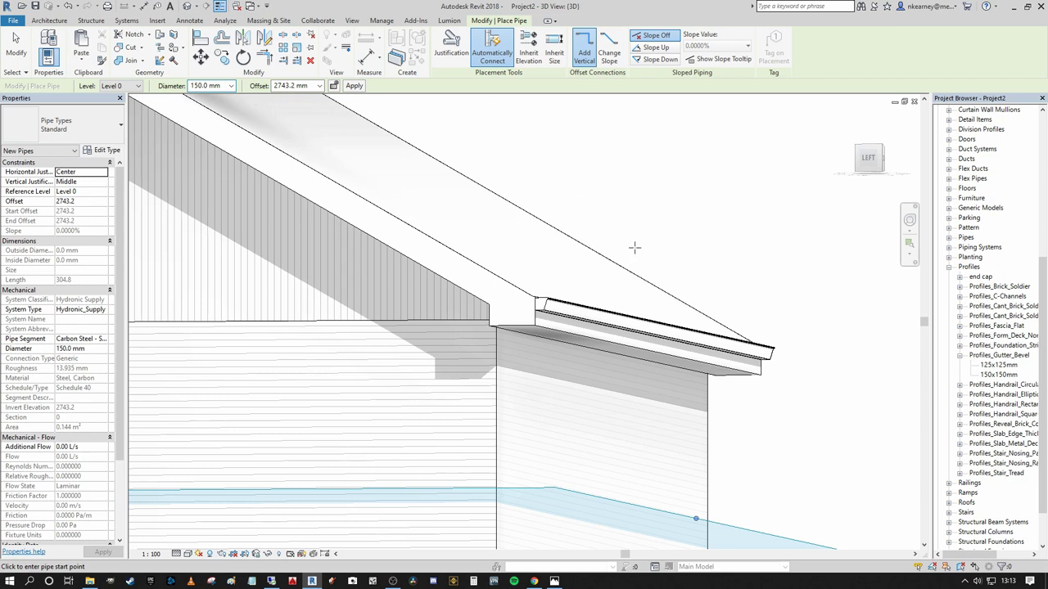
scroll(604, 249, "down", 1)
scroll(540, 286, "up", 1)
scroll(545, 293, "up", 4)
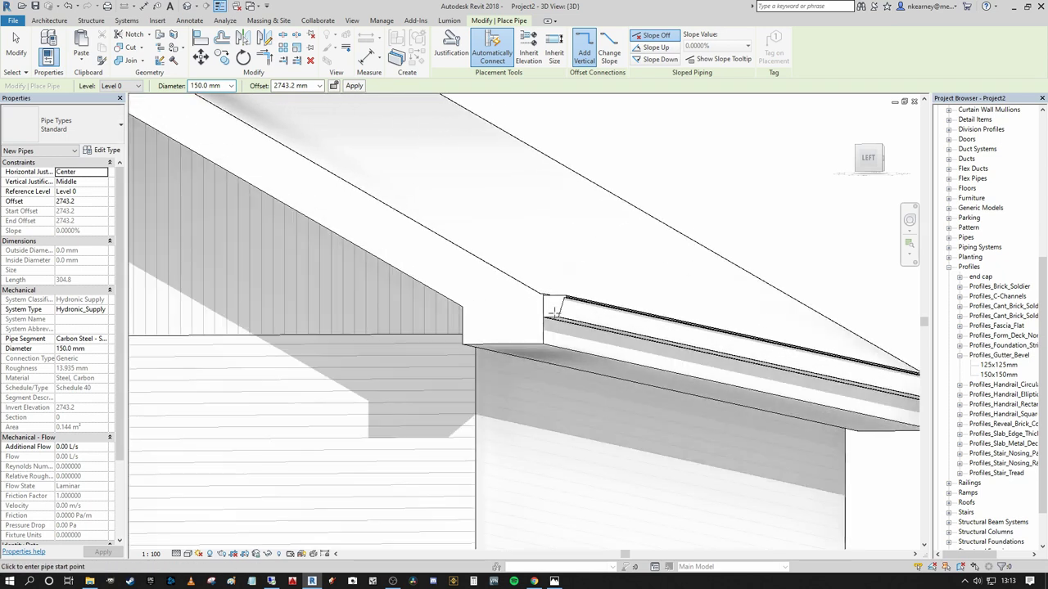
scroll(553, 312, "down", 4)
middle_click_drag(605, 468, 625, 407)
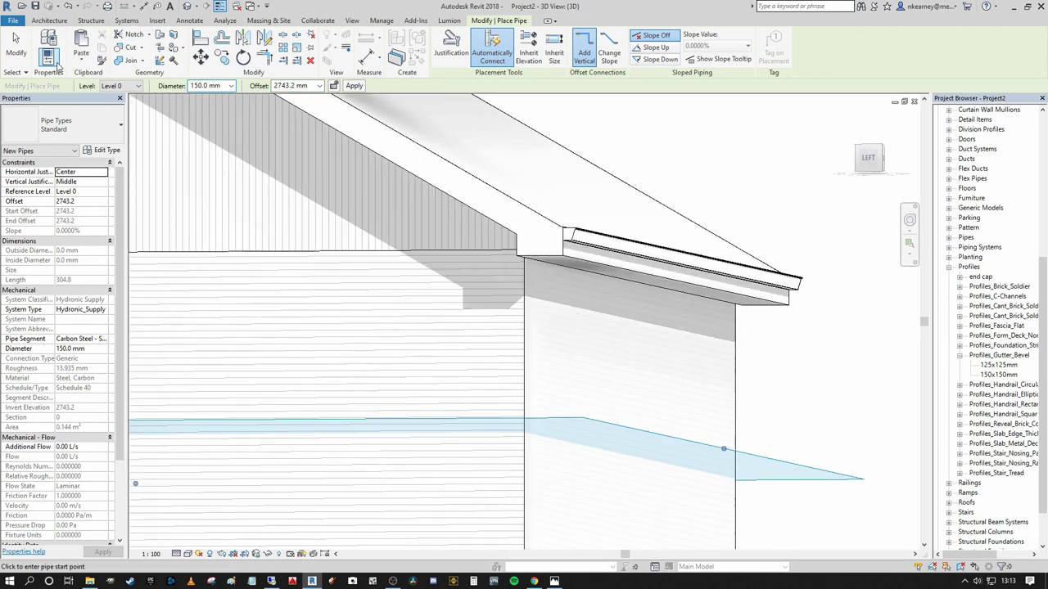
left_click(232, 86)
left_click(214, 155)
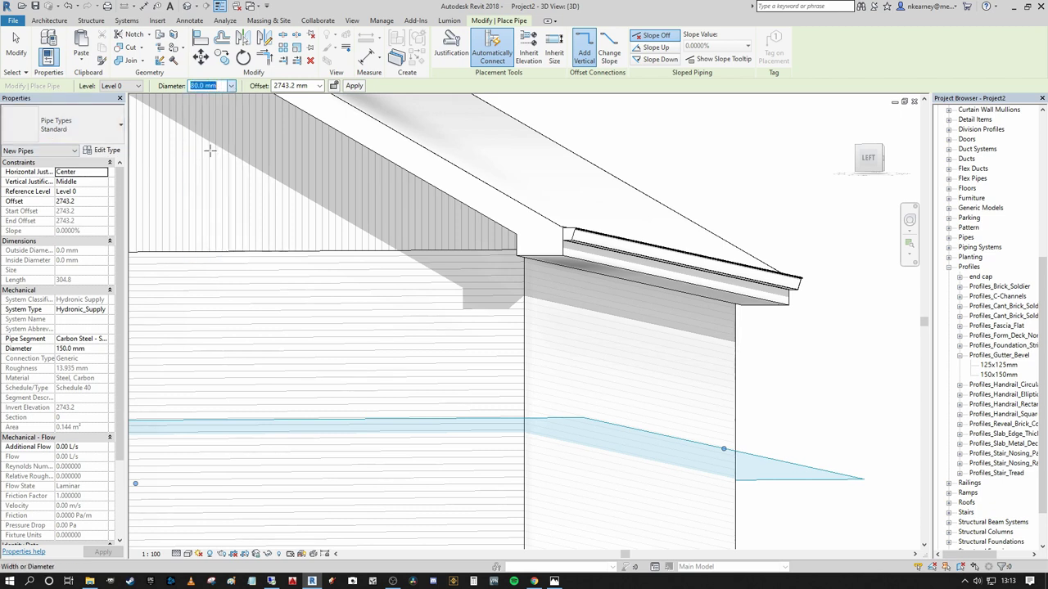
middle_click_drag(217, 150, 299, 136)
- Set the elbow's minimum size to 15 mm in the Standard pipe type's routing preferences, then leave pipe placement
left_click(107, 151)
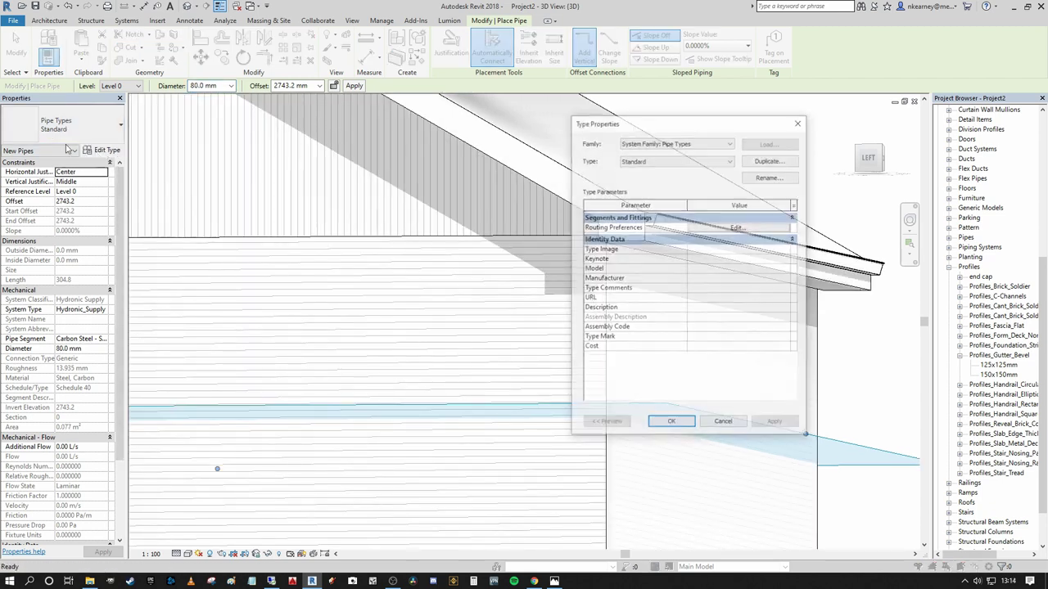
left_click(735, 228)
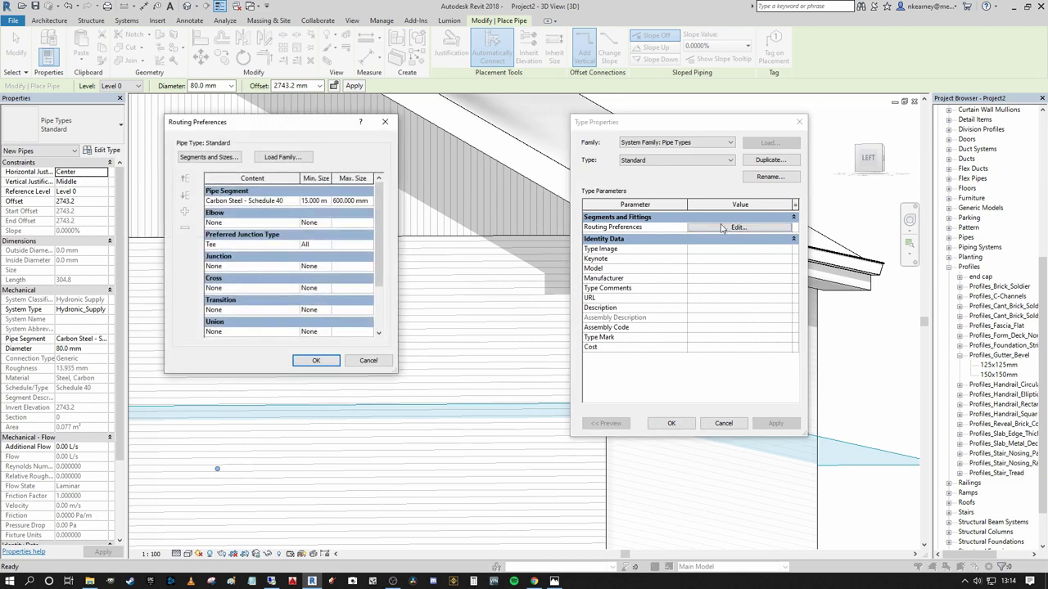
left_click(331, 227)
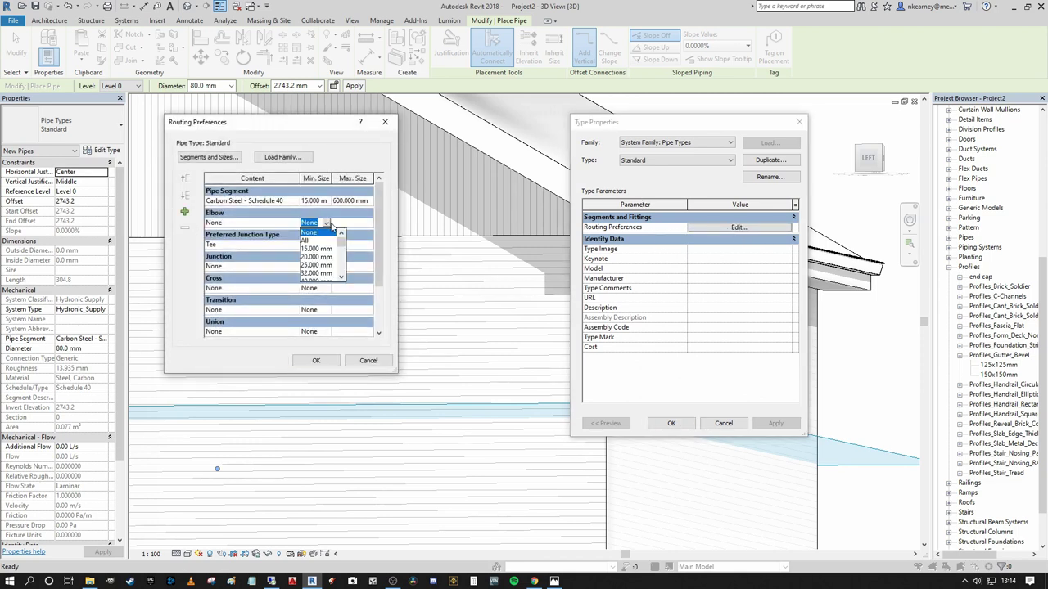
left_click(327, 249)
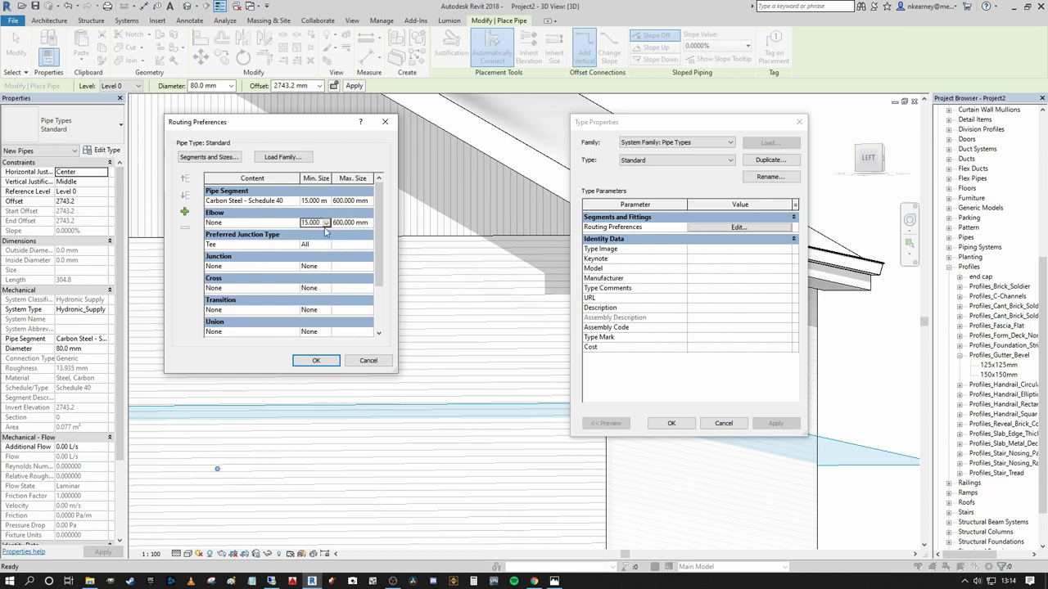
left_click(294, 224)
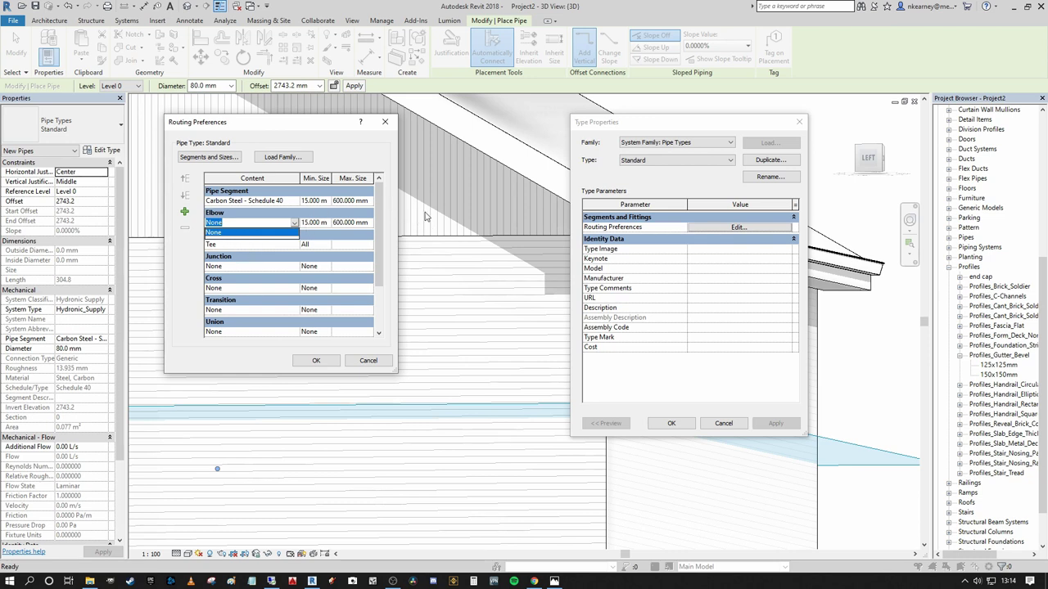
left_click(316, 360)
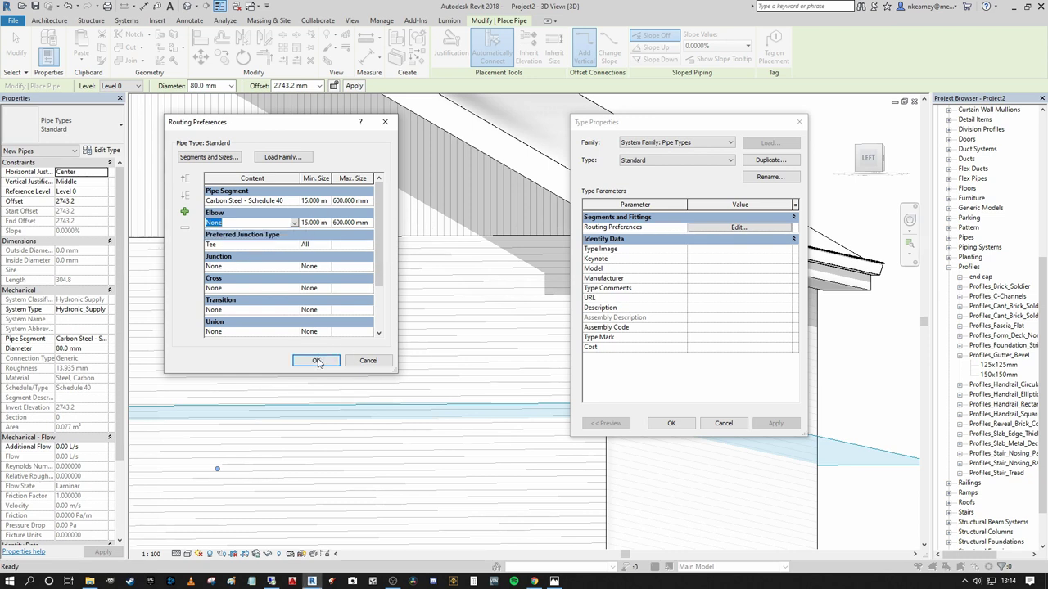
left_click(316, 360)
left_click(671, 424)
middle_click_drag(697, 409, 524, 298, "shift")
key("Escape")
scroll(523, 300, "up", 2)
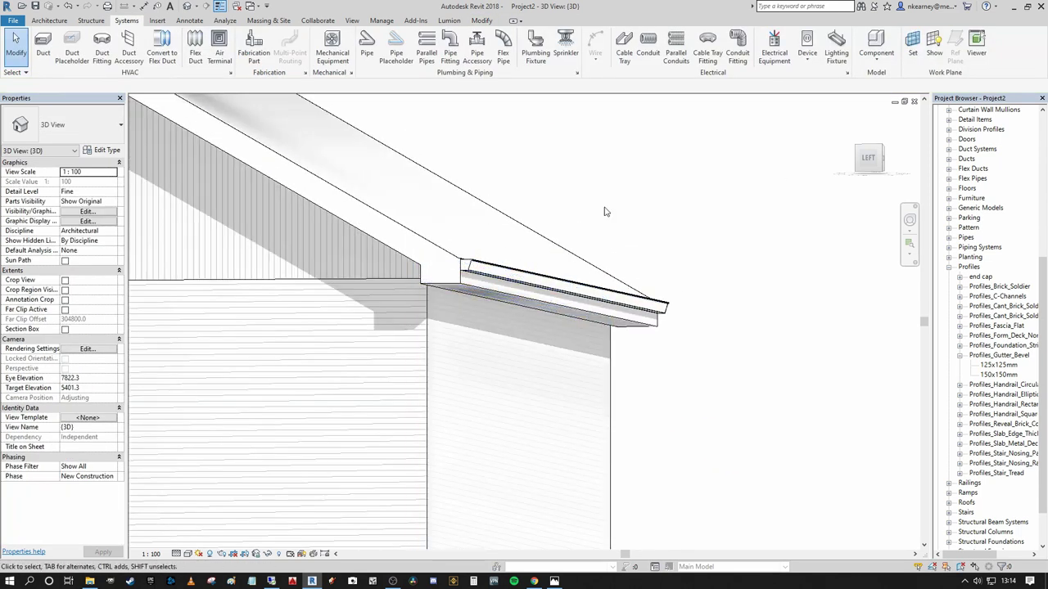
scroll(606, 209, "up", 3)
middle_click_drag(557, 227, 670, 187)
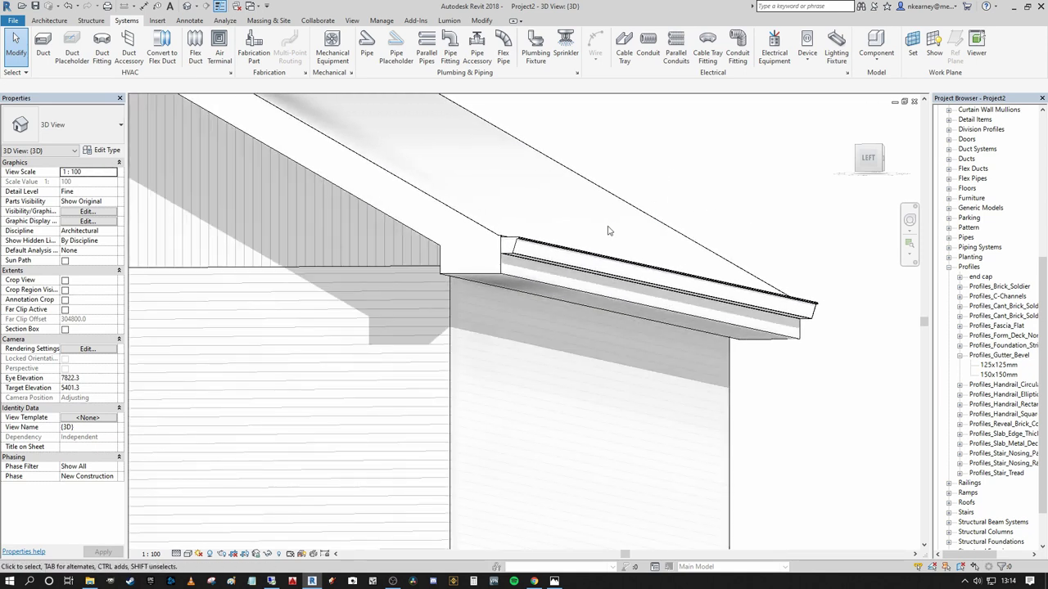
middle_click_drag(608, 229, 503, 191)
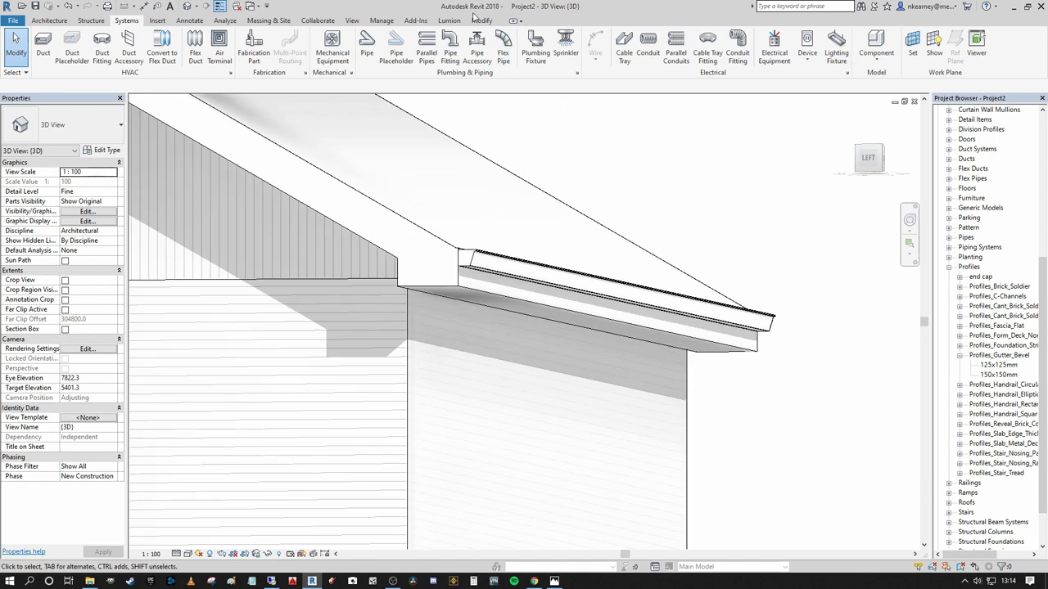
- Load the Elbow - Generic family from the Generic folder of the library's pipe fittings
left_click(162, 21)
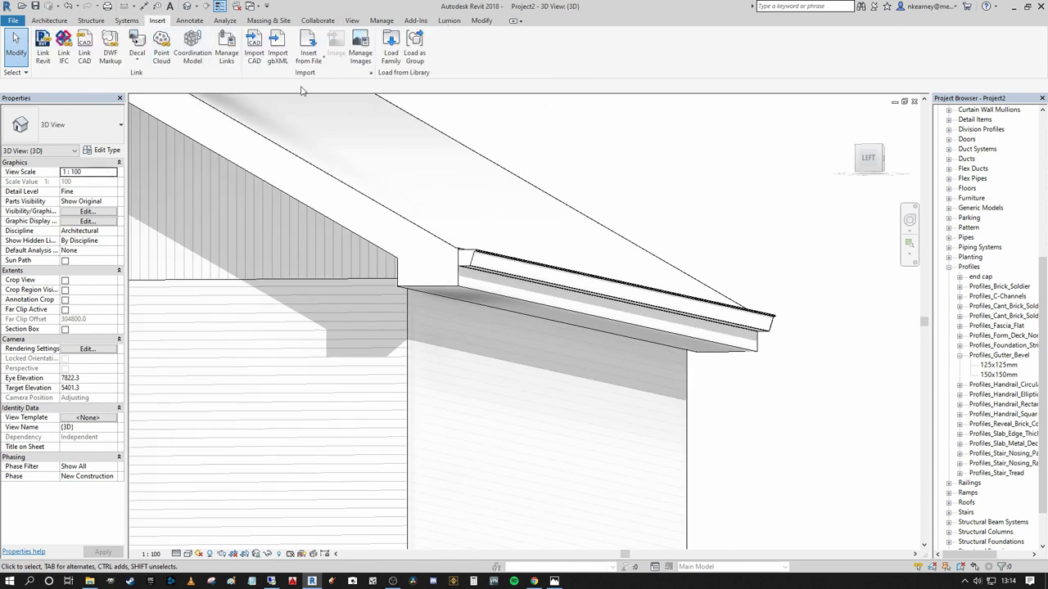
left_click(415, 49)
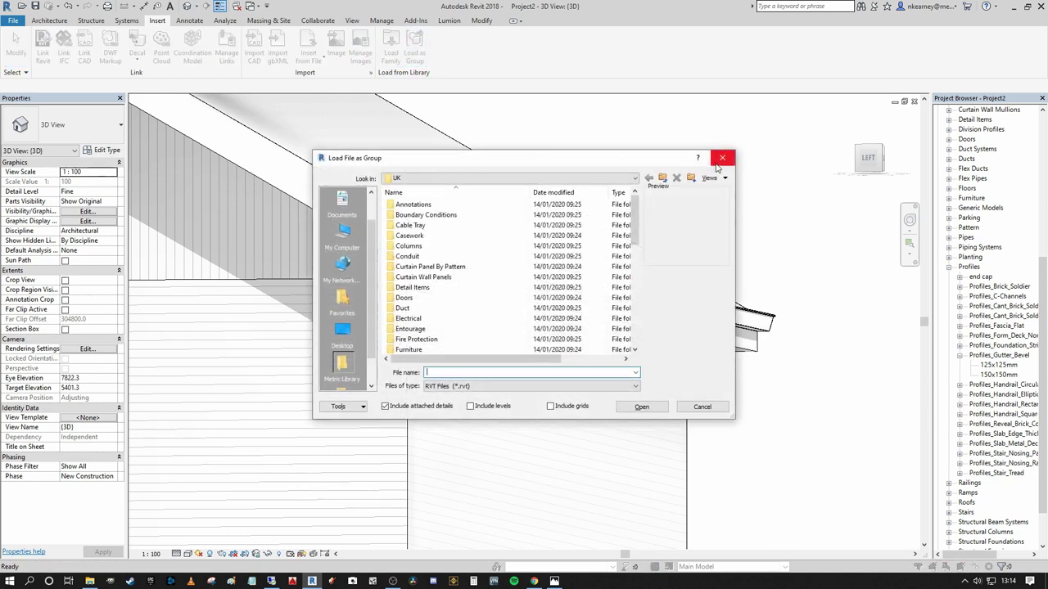
left_click(722, 159)
left_click(391, 47)
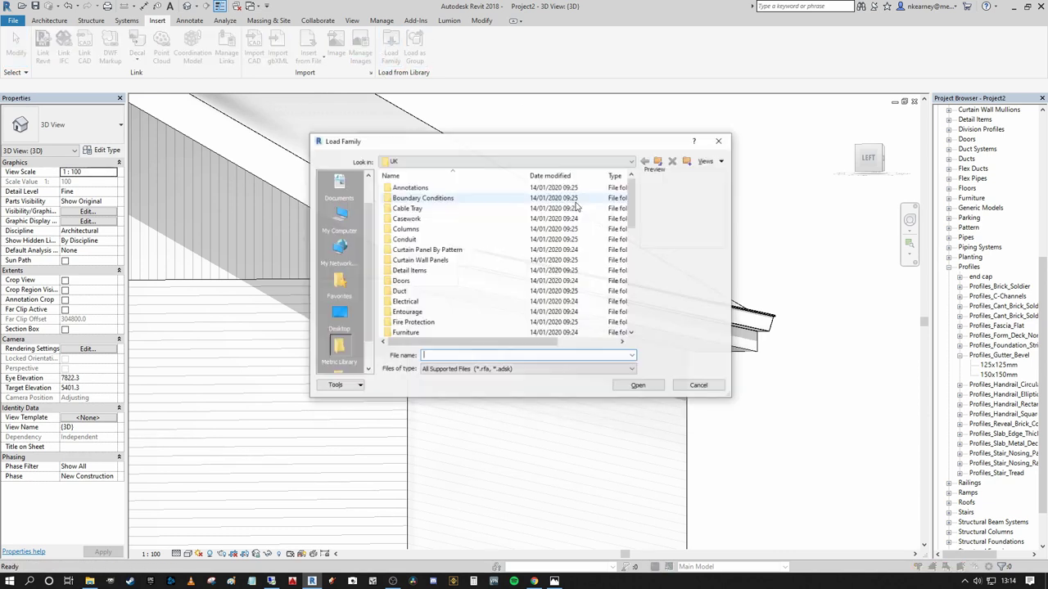
mouse_move(632, 199)
left_mouse_down()
mouse_move(638, 282)
mouse_move(635, 268)
left_mouse_up()
double_click(398, 209)
double_click(402, 198)
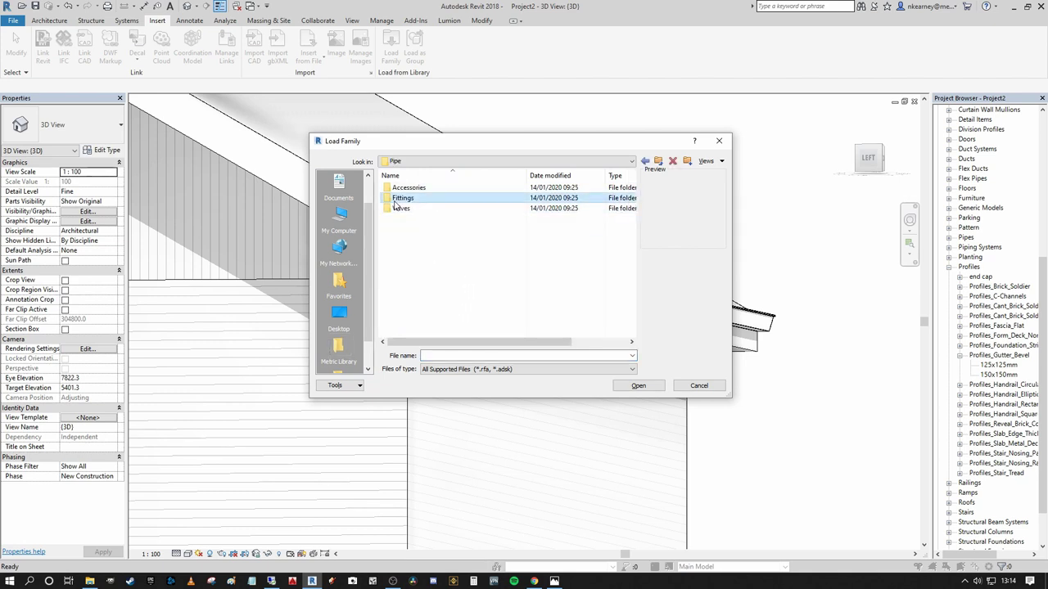
scroll(495, 275, "down", 2)
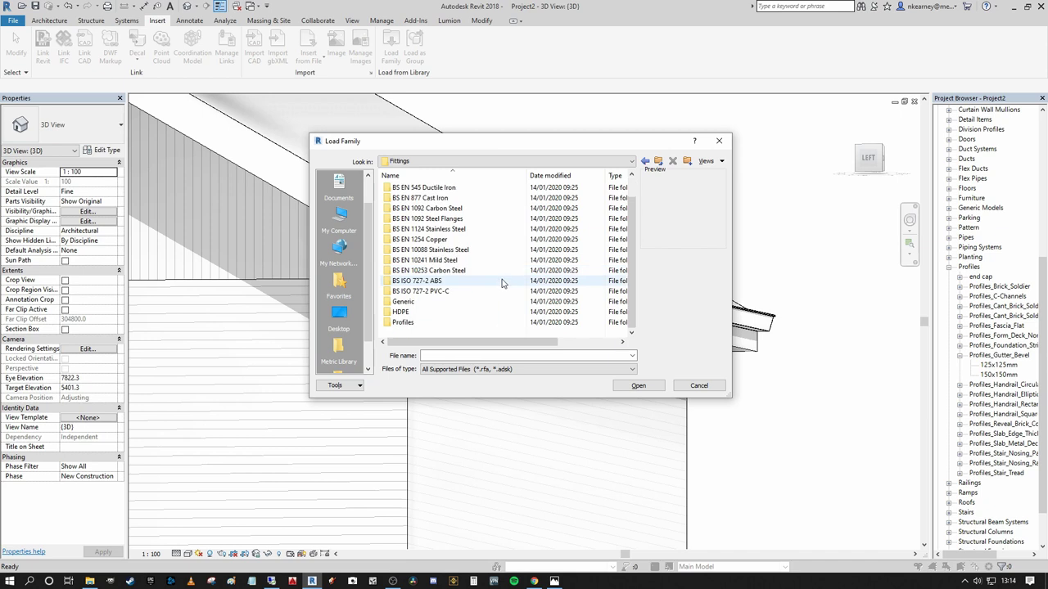
double_click(402, 302)
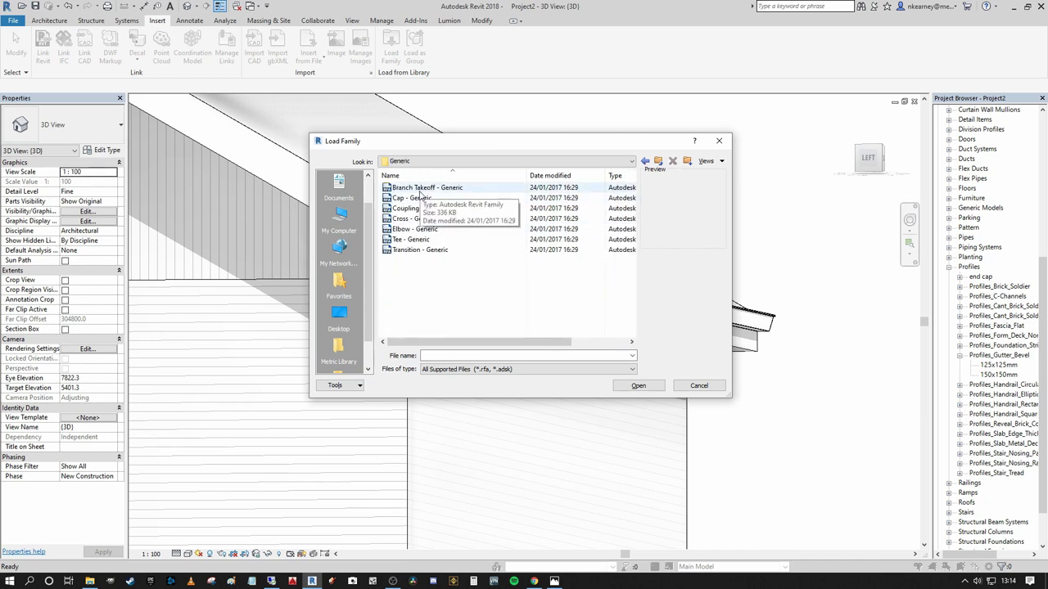
left_click(415, 229)
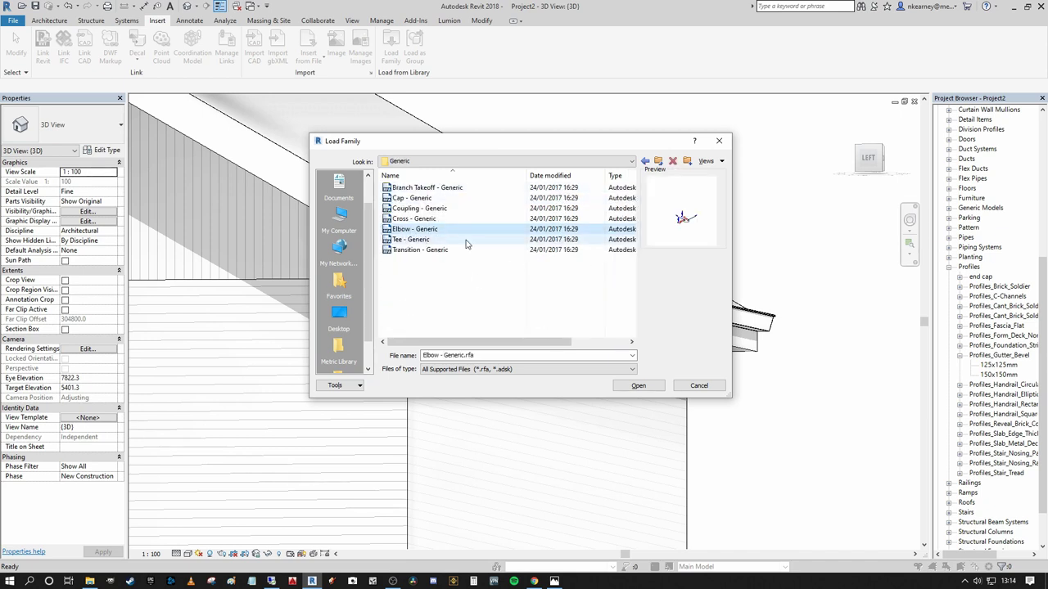
left_click(638, 386)
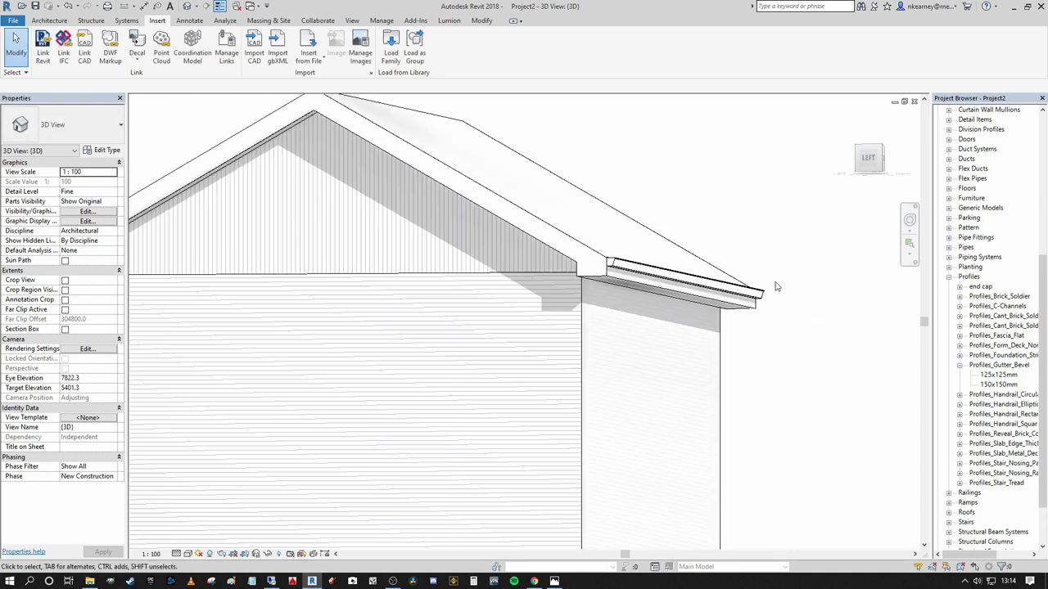
- Start placing a Standard pipe and assign Elbow - Generic: Standard as its routing elbow, with a minimum size of 15 mm
left_click(129, 22)
left_click(366, 46)
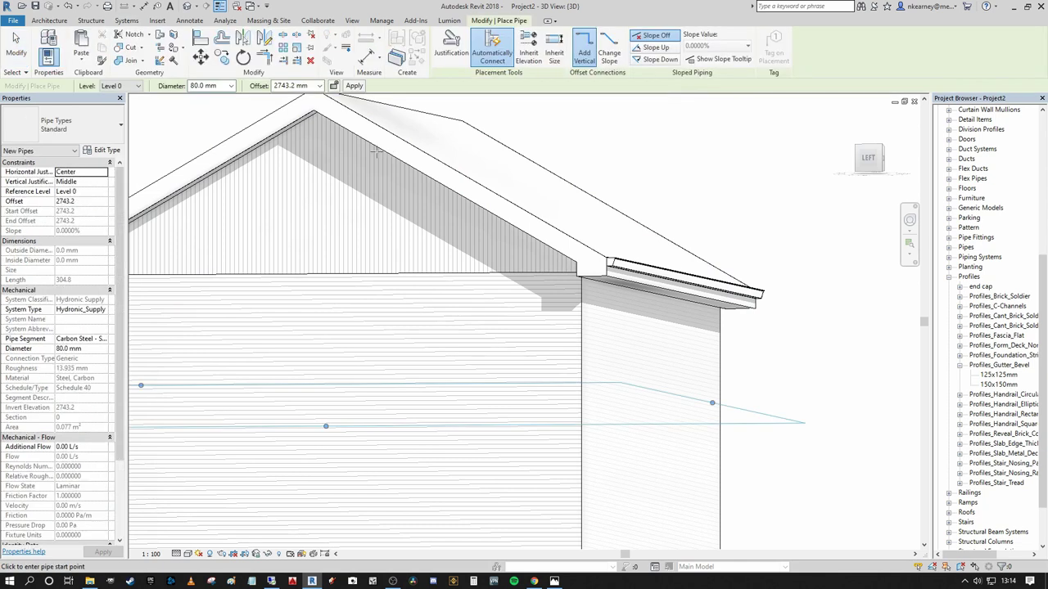
left_click(103, 150)
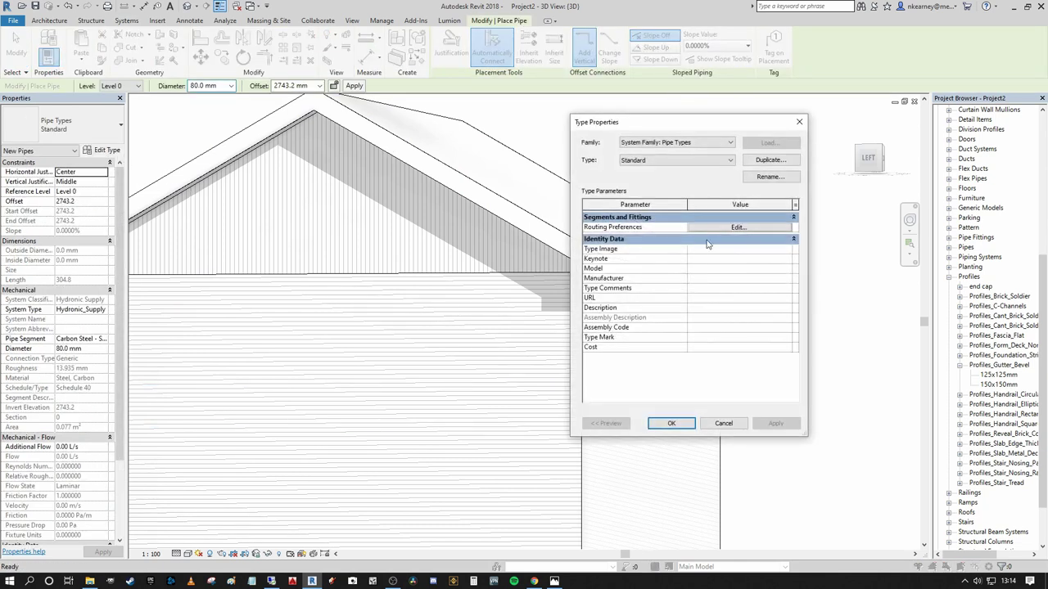
left_click(737, 227)
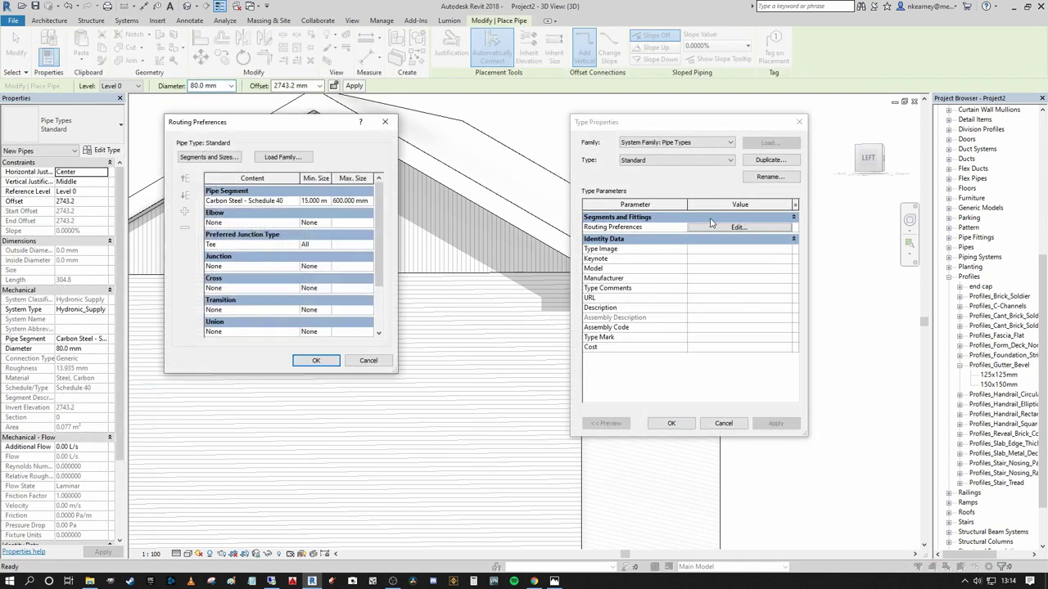
left_click(295, 224)
left_click(260, 240)
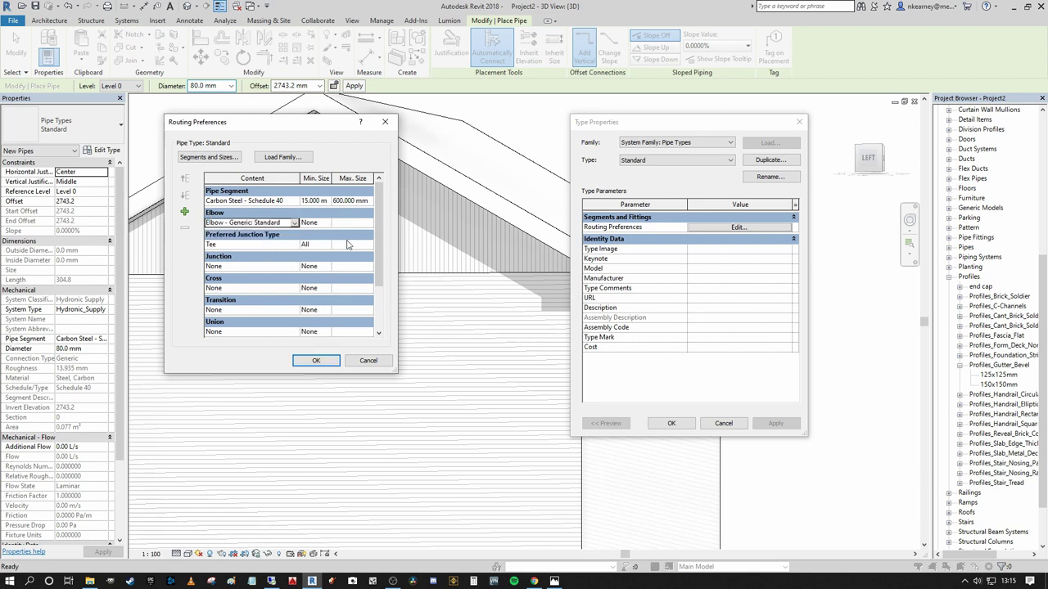
left_click(328, 224)
left_click(316, 248)
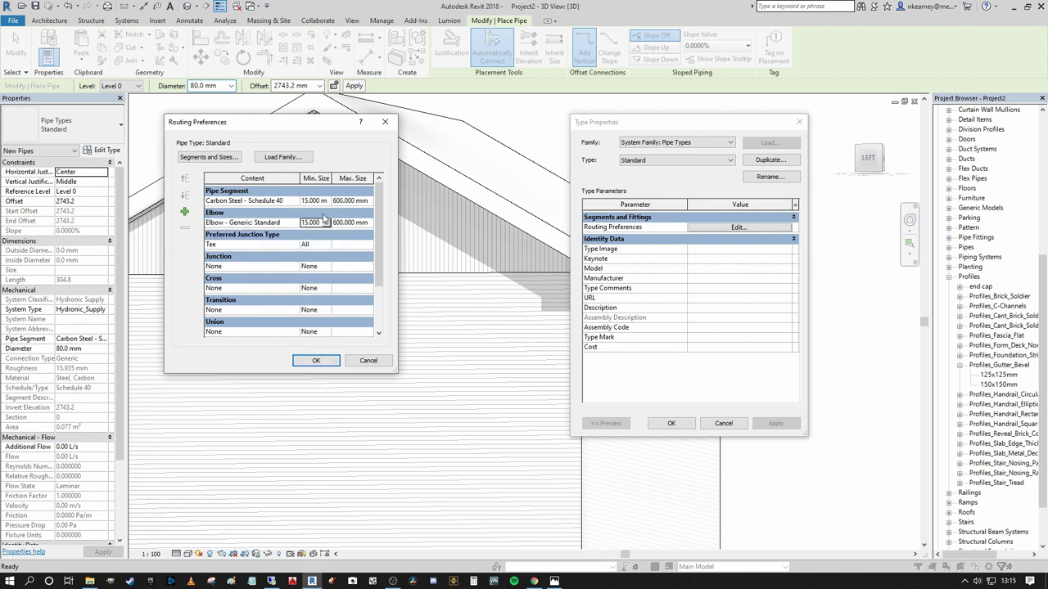
left_click(316, 361)
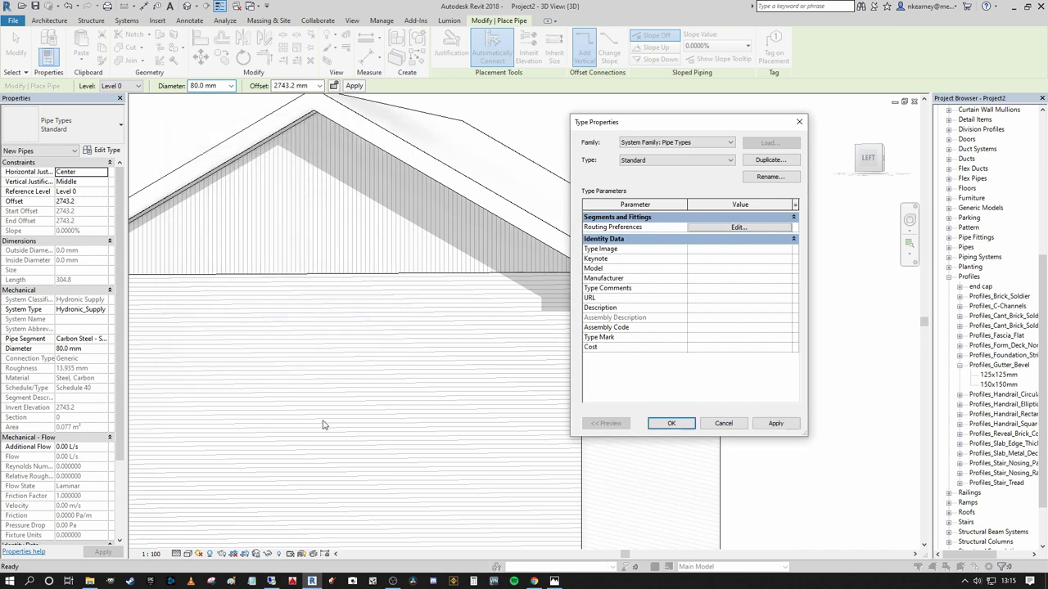
left_click(671, 425)
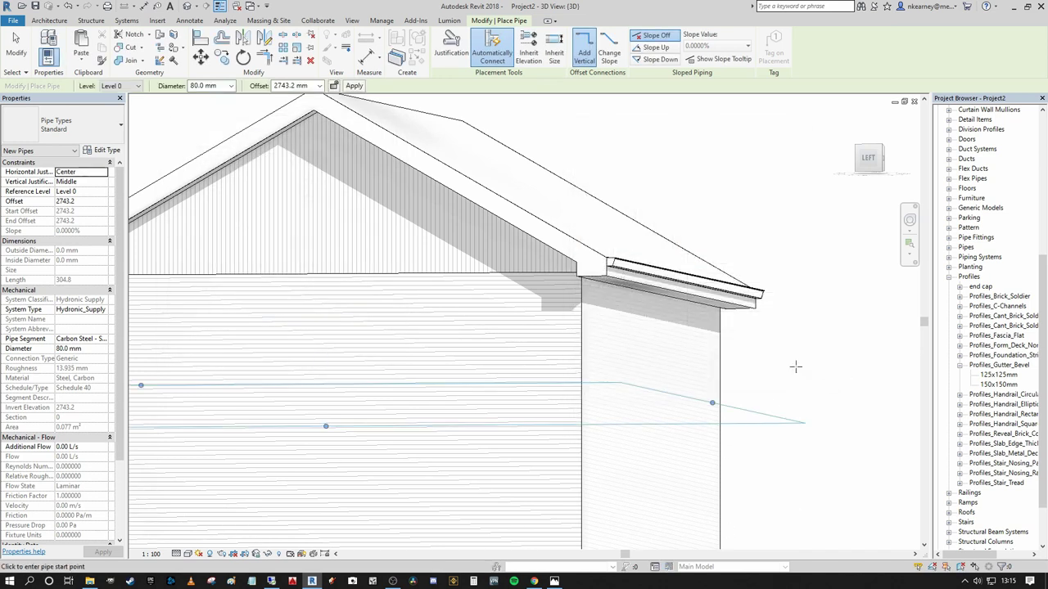
- Leave the 3D view and open the West elevation, looking at the East elevation on the way
middle_click_drag(794, 365, 617, 312)
scroll(505, 176, "down", 2)
middle_click_drag(505, 176, 597, 265)
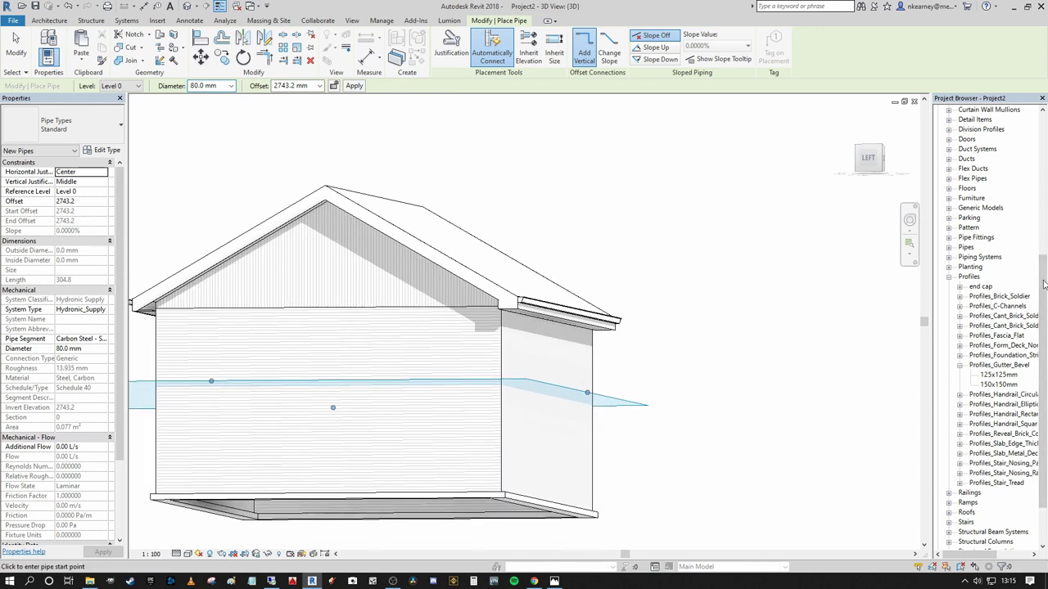
left_click_drag(1043, 315, 1043, 208)
scroll(983, 328, "up", 2)
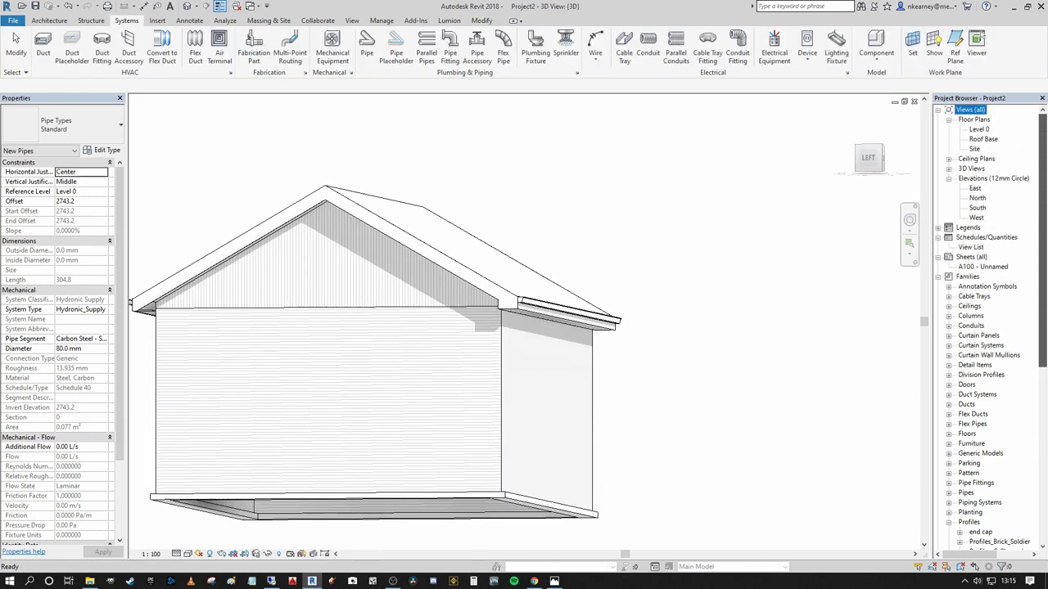
double_click(975, 189)
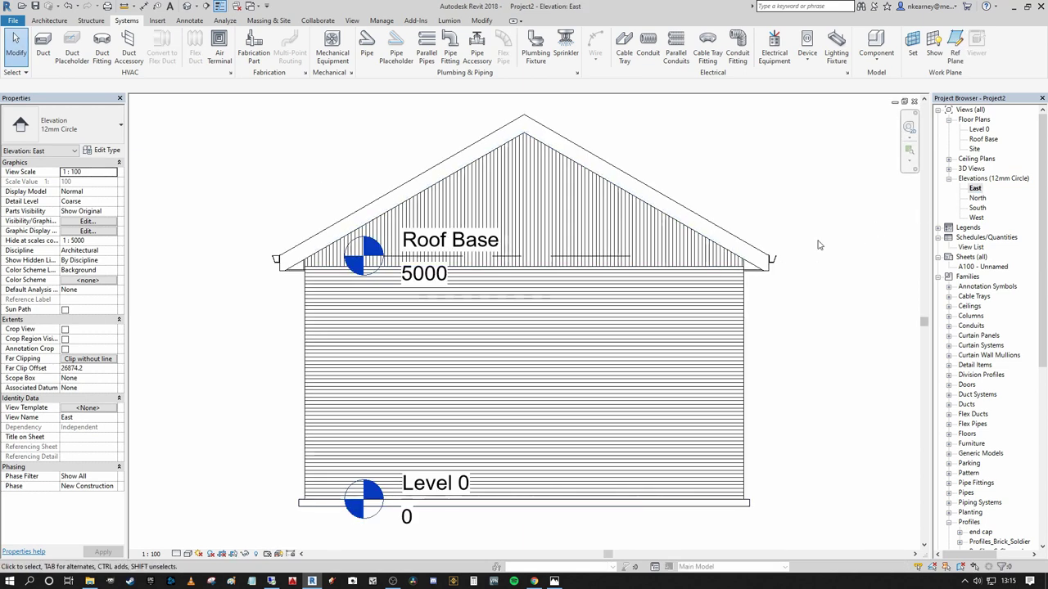
double_click(977, 217)
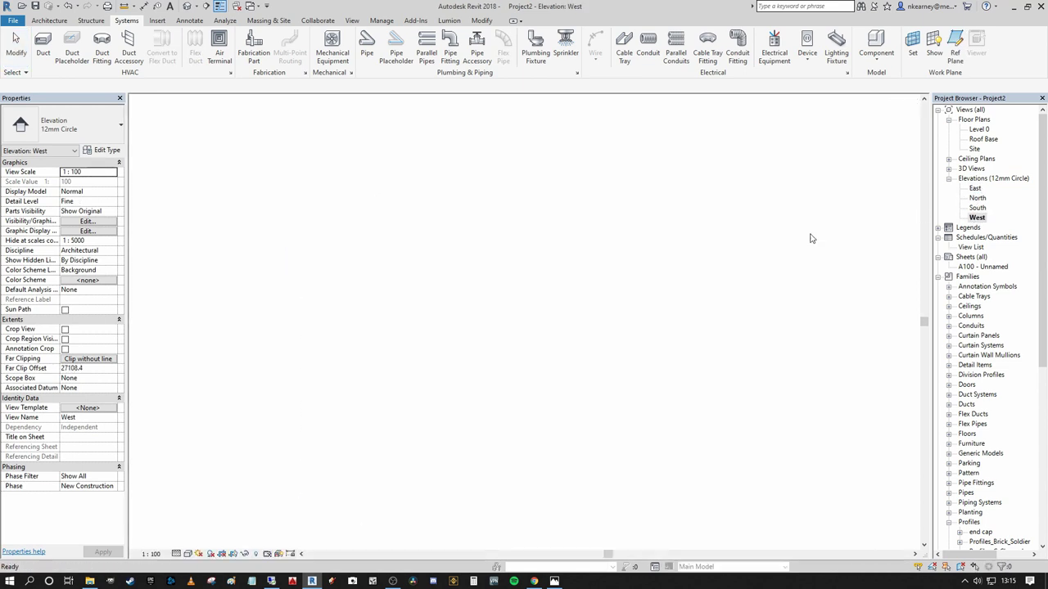
- Draw a short vertical 80 mm diameter Standard pipe from the gutter's underside down past the soffit, ending at an offset of about 4565 mm
scroll(782, 266, "up", 3)
scroll(785, 267, "up", 2)
mouse_move(785, 267)
middle_mouse_down()
mouse_move(601, 231)
mouse_move(594, 218)
middle_mouse_up()
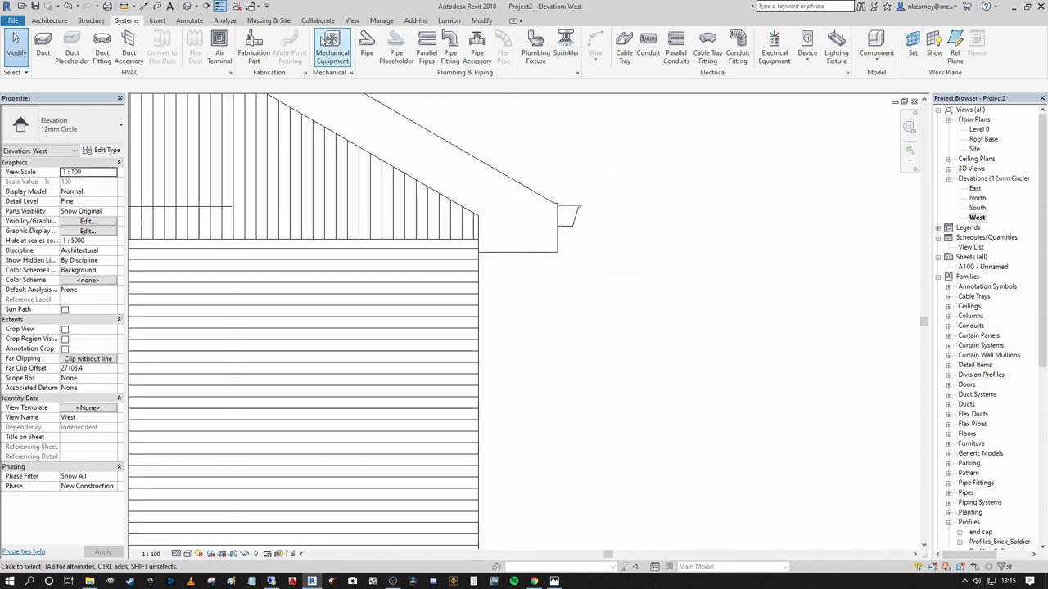
scroll(589, 241, "up", 2)
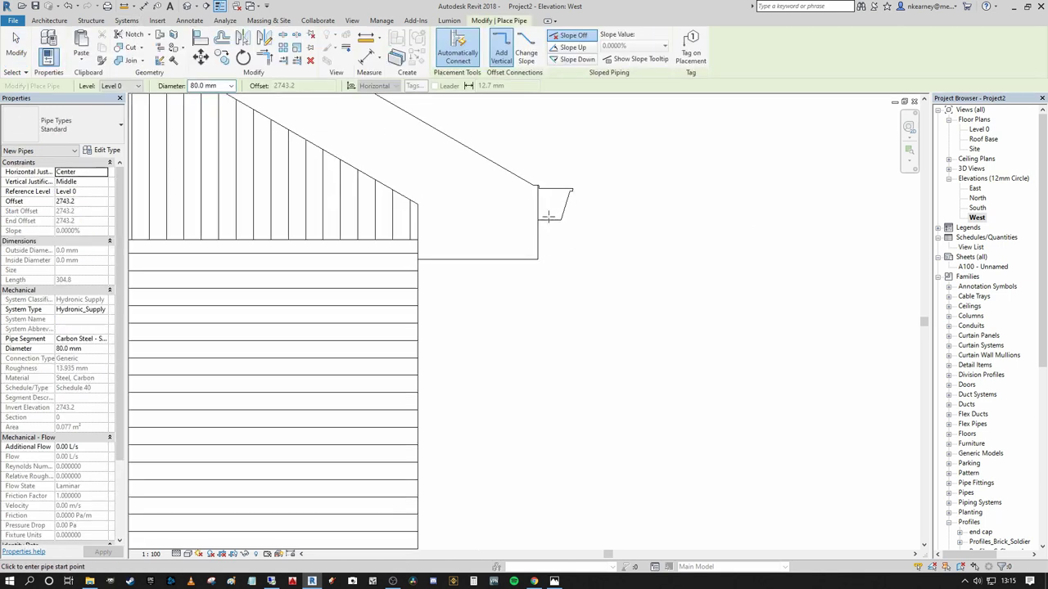
scroll(548, 215, "up", 5)
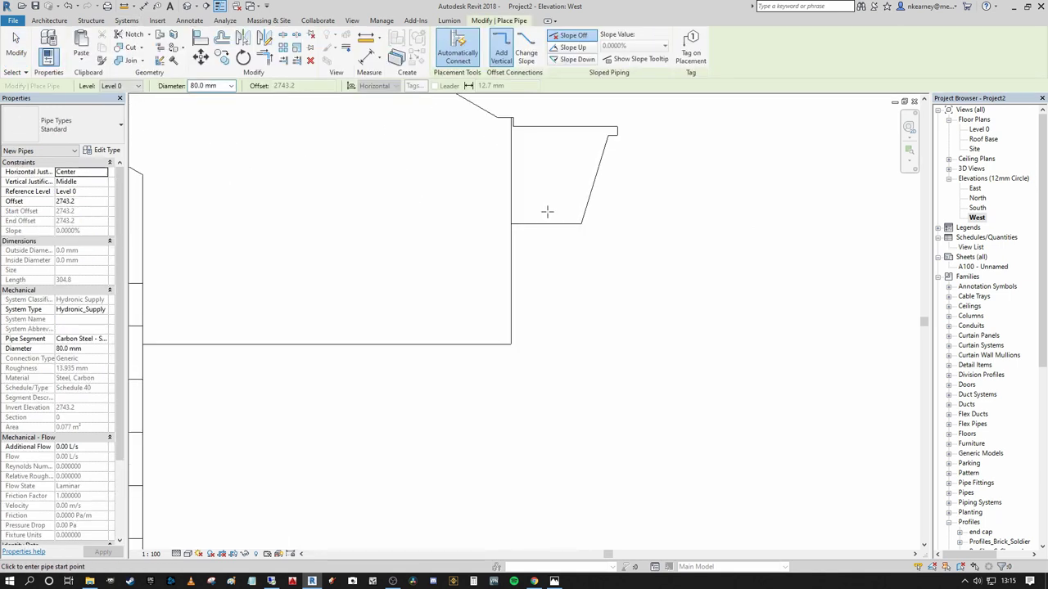
left_click(549, 213)
scroll(551, 283, "down", 4)
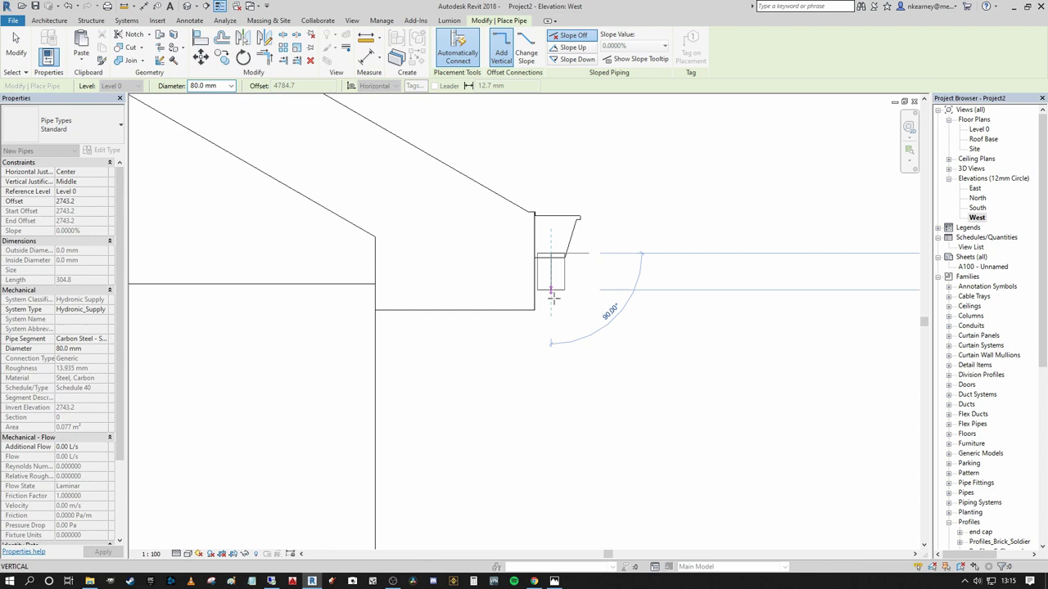
left_click(553, 350)
- Continue the pipe back to the wall at about 50° off vertical and about 4240 mm straight down to the wall base, then finish placement
scroll(557, 319, "down", 3)
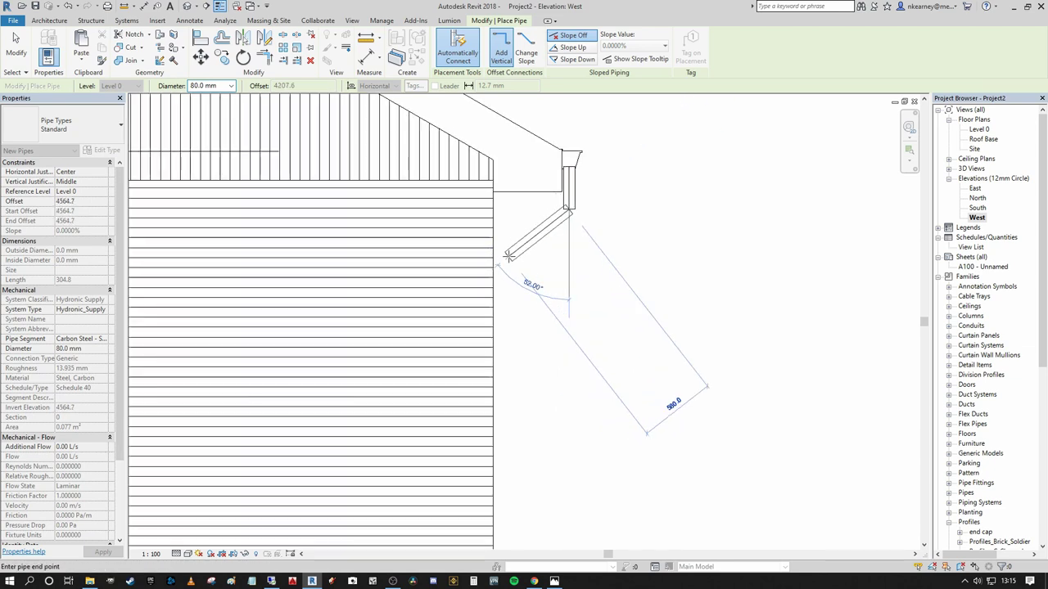
left_click(505, 262)
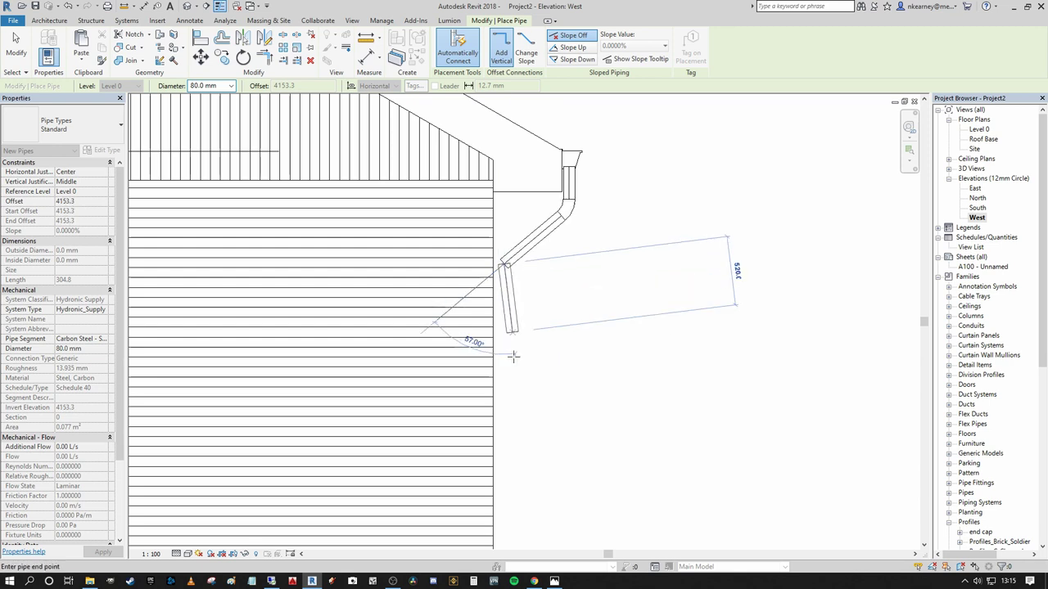
scroll(514, 368, "down", 2)
middle_click_drag(515, 394, 534, 180)
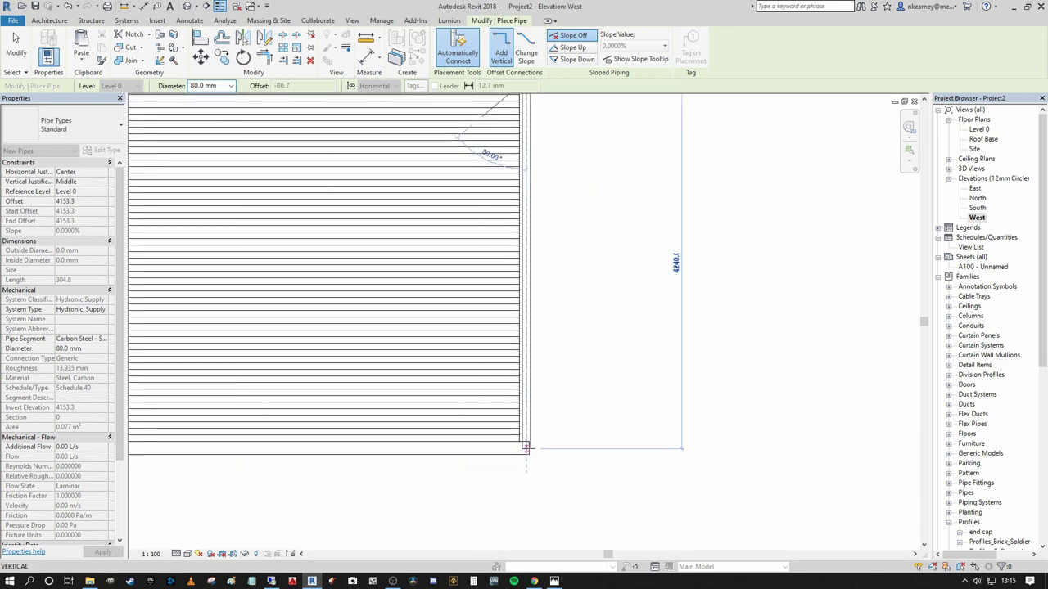
left_click(527, 448)
scroll(556, 416, "down", 2)
middle_click_drag(563, 416, 549, 450)
key("Escape")
key("Escape")
- Nudge the long vertical pipe slightly outward so it stands clear of the wall and its base
scroll(524, 475, "up", 4)
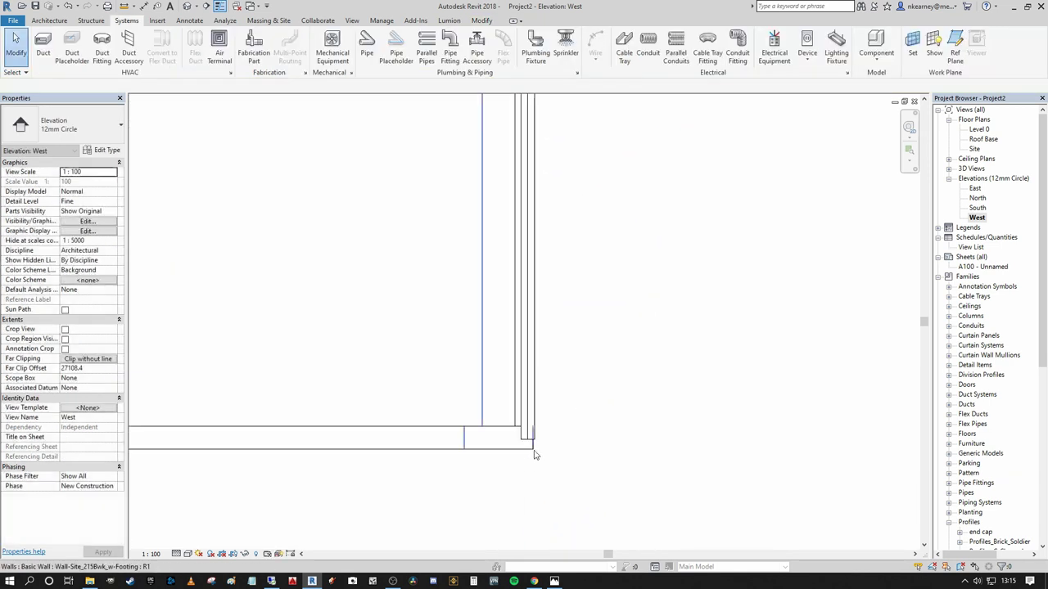
scroll(533, 500, "down", 4)
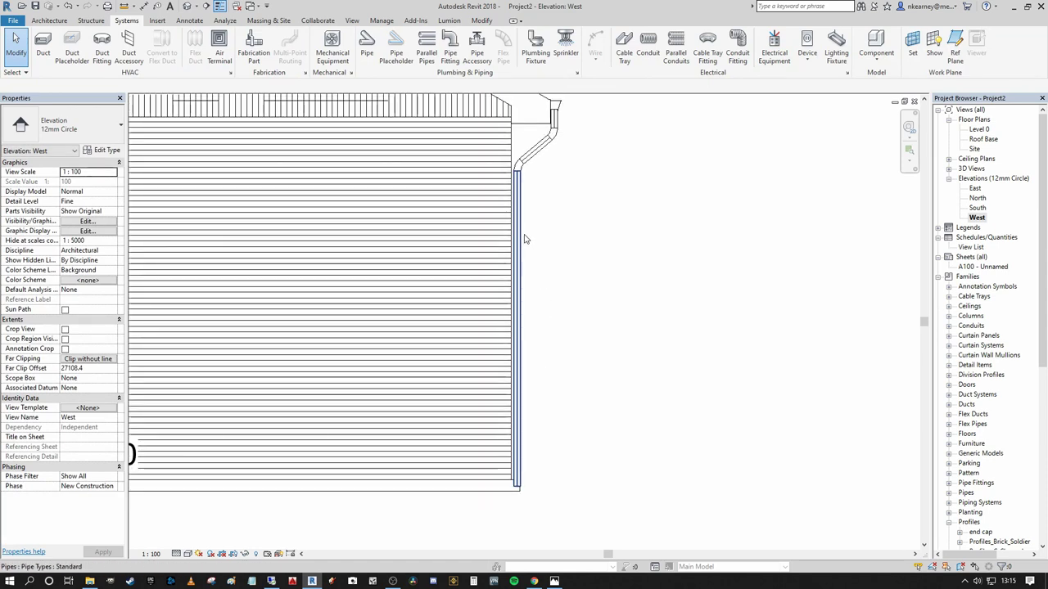
left_click(517, 239)
key("Right")
key("Right")
key("Right")
key("Right")
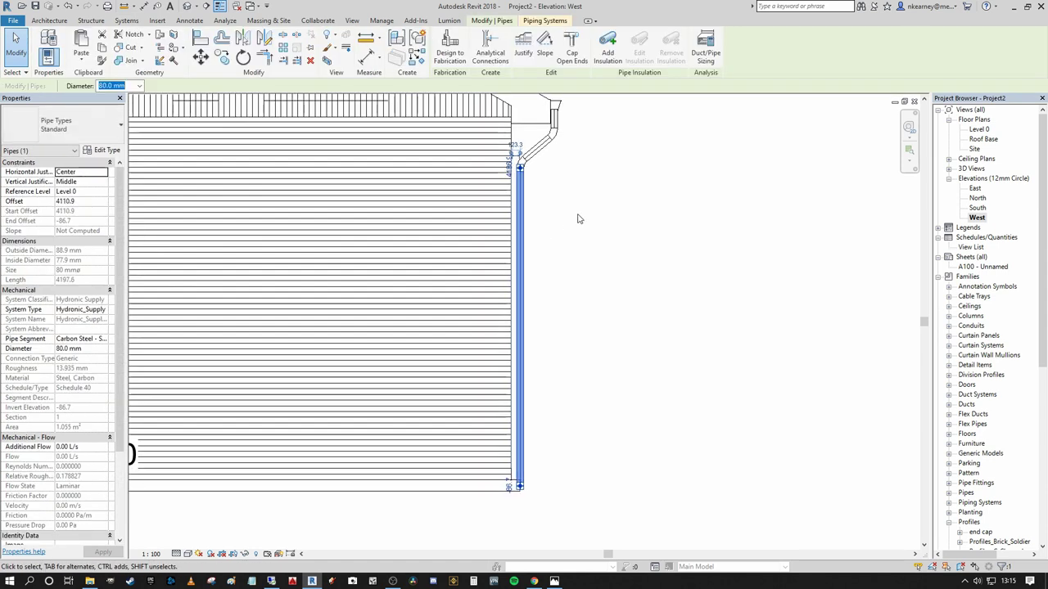
key("Right")
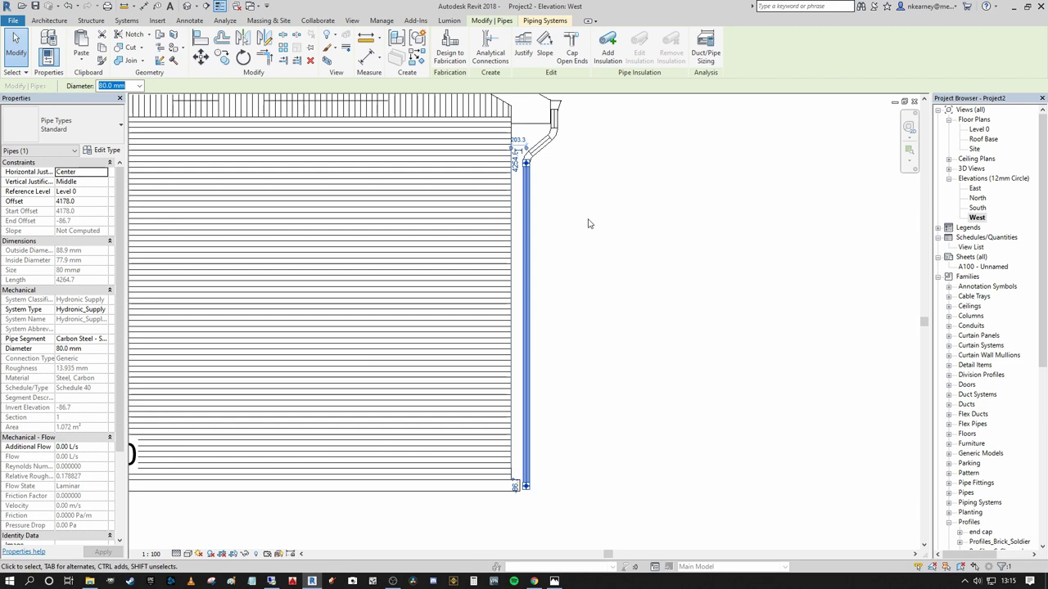
key("Left")
left_click(599, 237)
- Extend the long vertical pipe's lower end to an offset of about -148 mm, level with the underside of the wall base
middle_click_drag(600, 238, 604, 257)
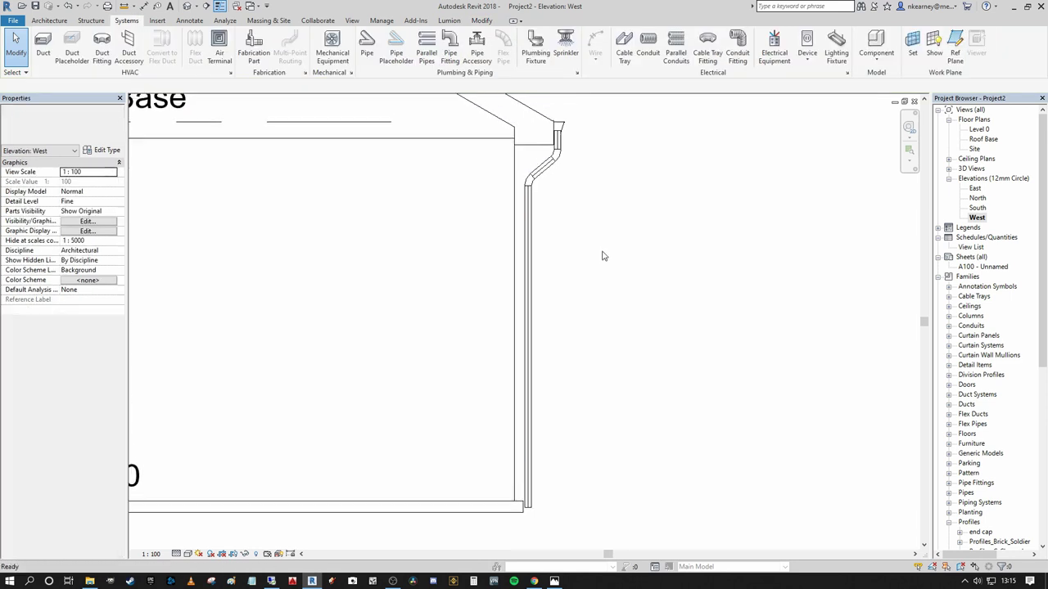
scroll(541, 537, "up", 5)
left_click(523, 465)
scroll(519, 488, "up", 3)
left_click_drag(515, 470, 492, 494)
scroll(573, 452, "down", 6)
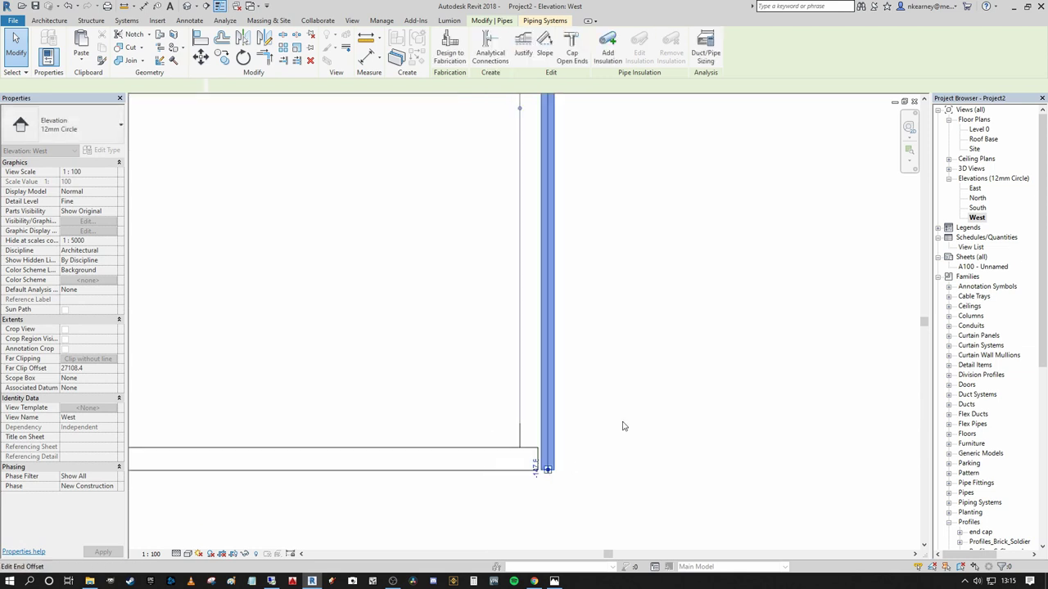
- Inspect the finished downpipe in the West elevation, from its gutter connection and elbows down along the wall
left_click(672, 267)
middle_click_drag(674, 263, 604, 527)
scroll(556, 311, "up", 5)
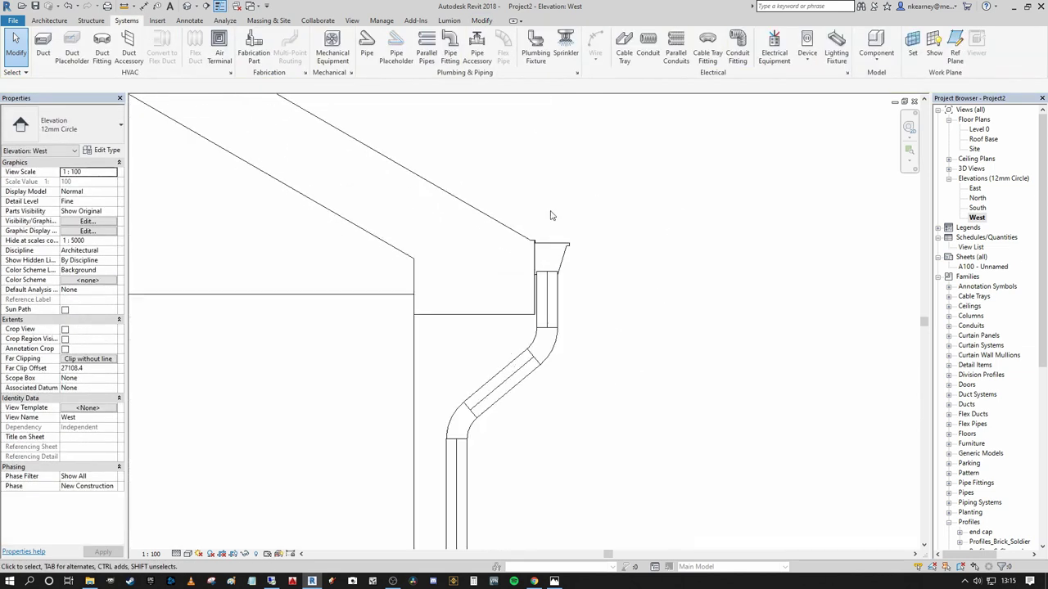
scroll(552, 215, "up", 1)
scroll(560, 302, "down", 4)
scroll(570, 365, "up", 1)
scroll(557, 373, "down", 2)
middle_click_drag(570, 326, 597, 138)
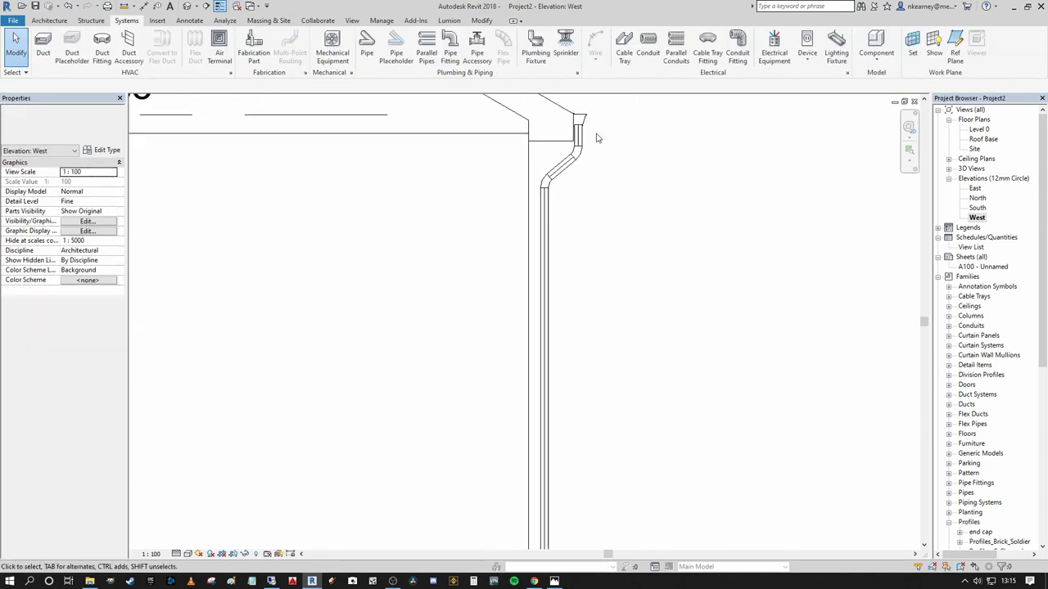
scroll(615, 351, "down", 1)
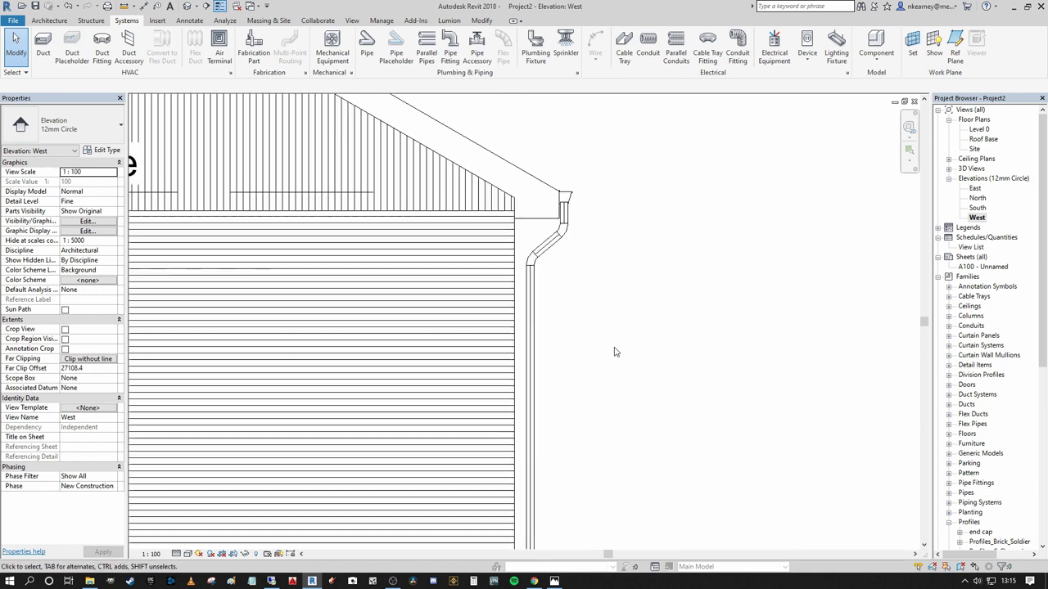
scroll(632, 338, "down", 1)
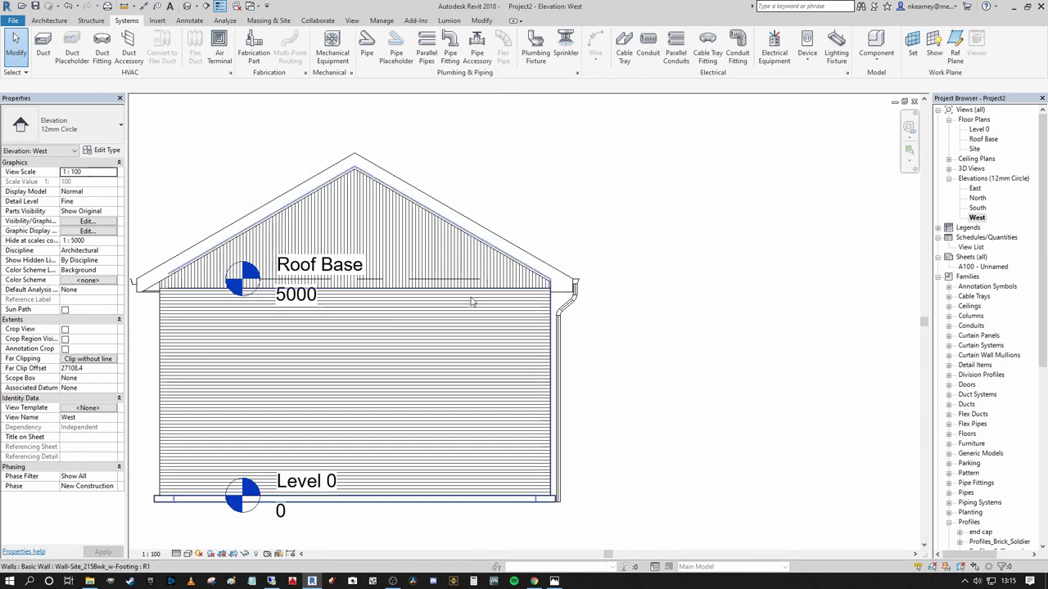
- Extend both ends of the Roof Base and Level 0 lines outward past the building's sides in the West elevation
middle_click_drag(346, 282, 539, 271)
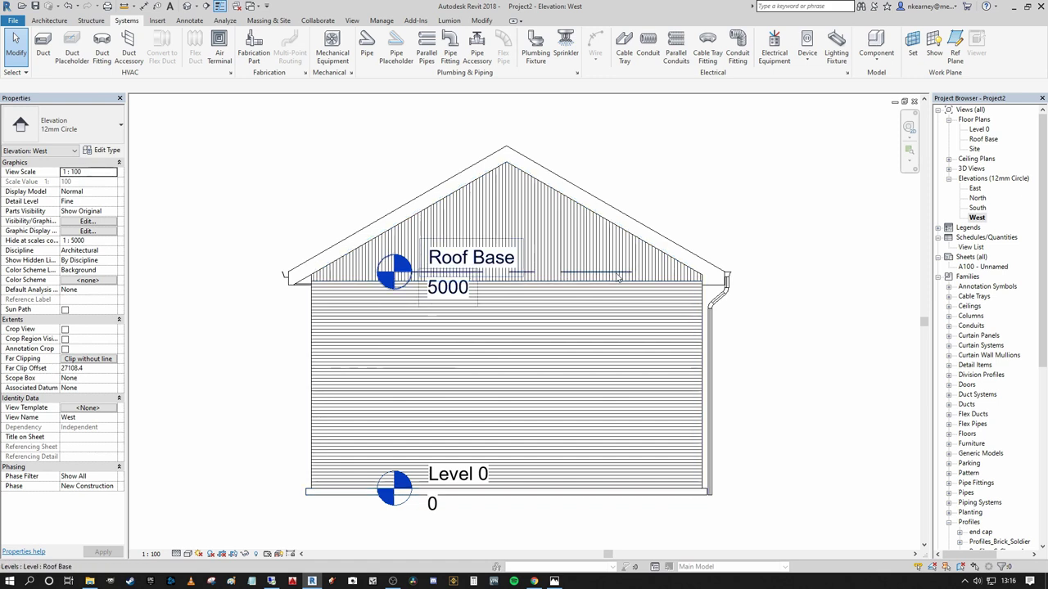
left_click(405, 275)
left_click_drag(411, 273, 213, 272)
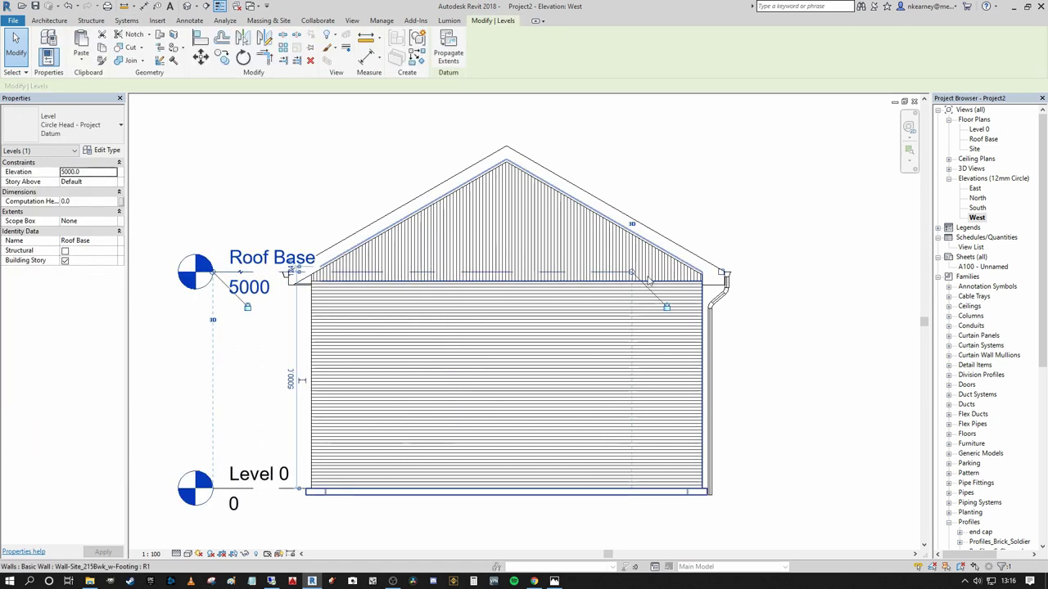
left_click_drag(632, 272, 805, 268)
left_click(745, 241)
scroll(641, 196, "down", 1)
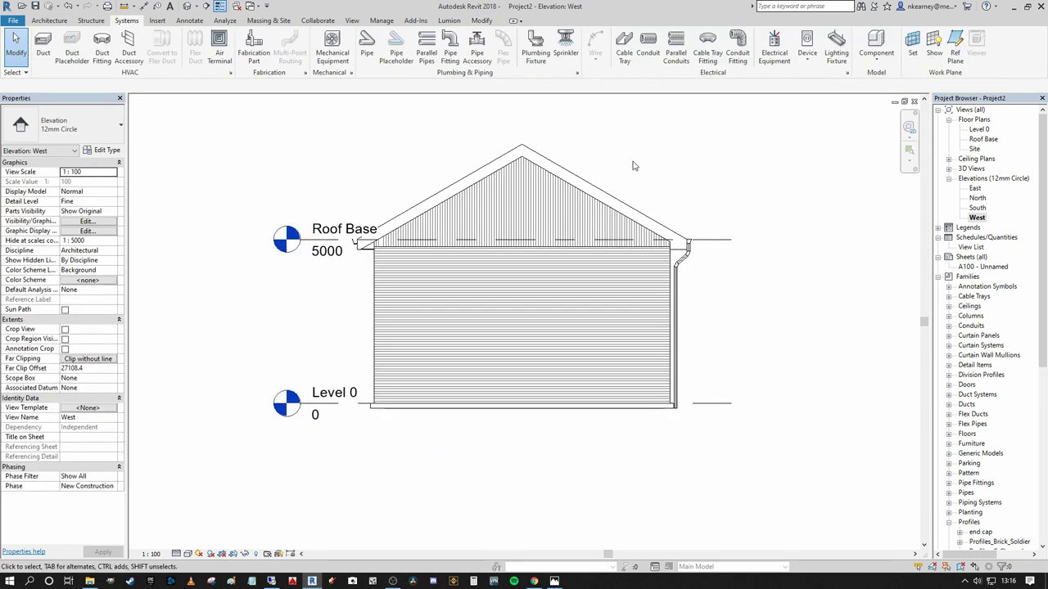
scroll(696, 266, "up", 2)
scroll(724, 282, "up", 3)
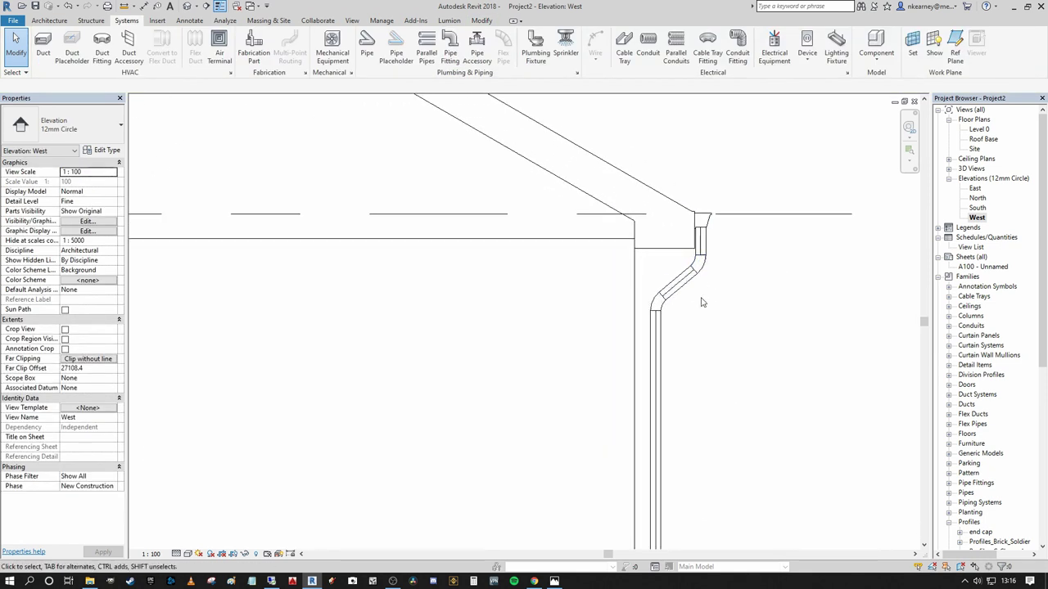
scroll(723, 289, "down", 4)
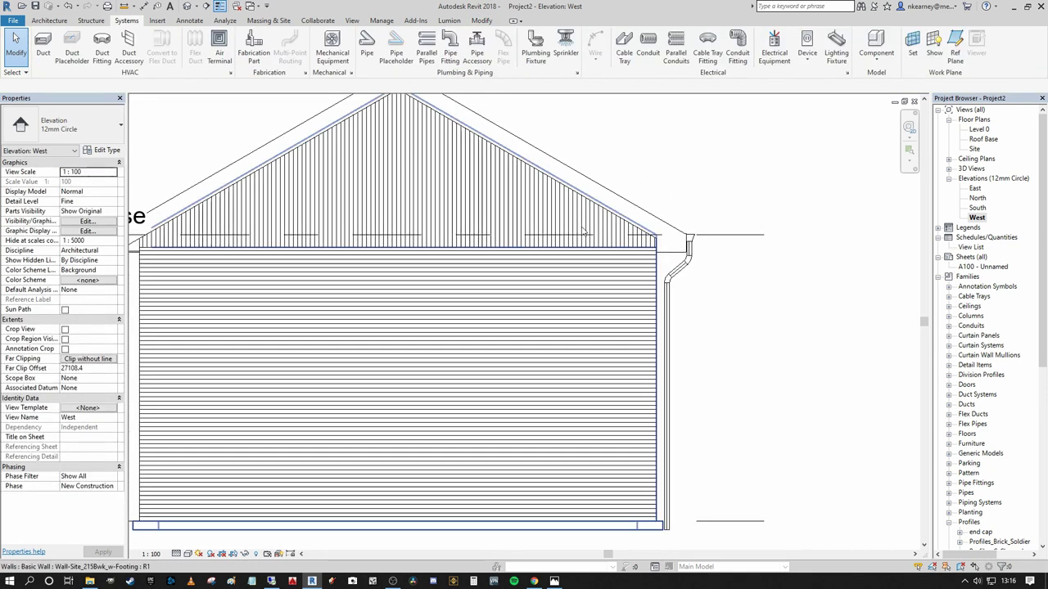
- In the 3D view, move the entire connected downpipe about 6500 mm horizontally onto the front wall, just inside its nearest corner
left_click(188, 5)
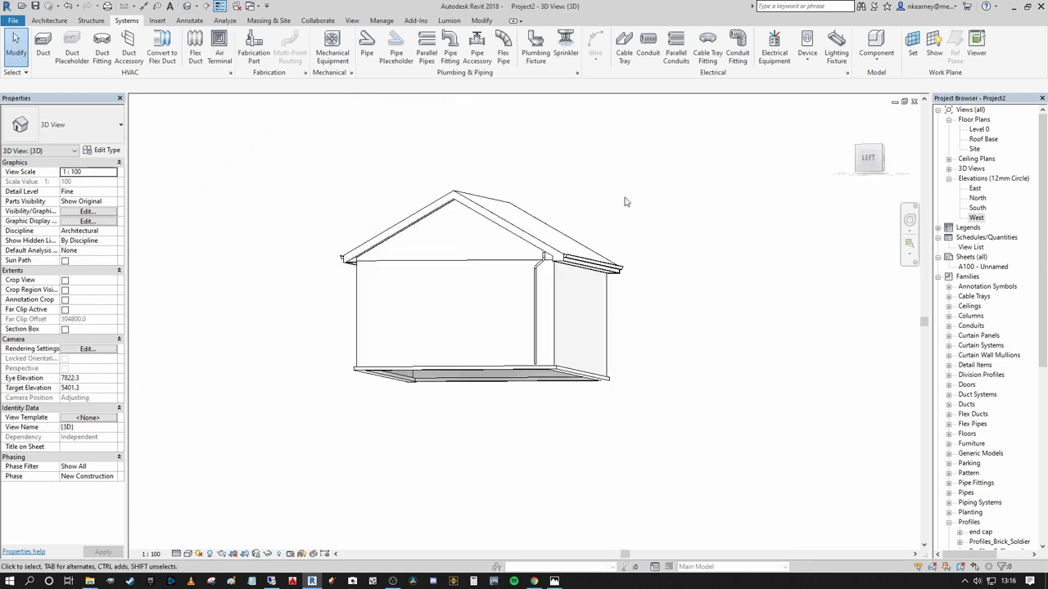
middle_click_drag(560, 335, 609, 380)
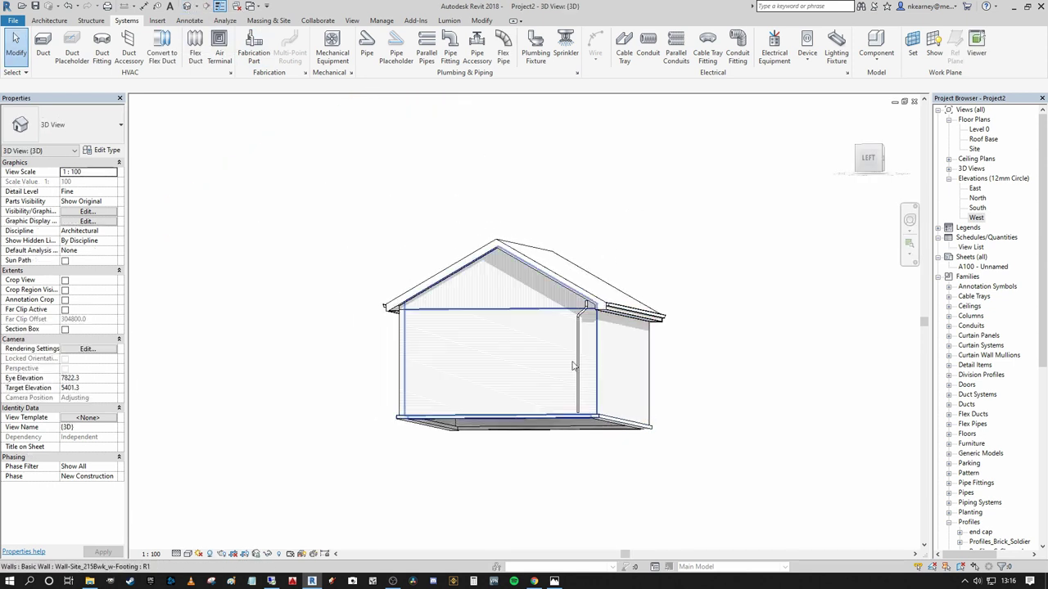
left_click(578, 362)
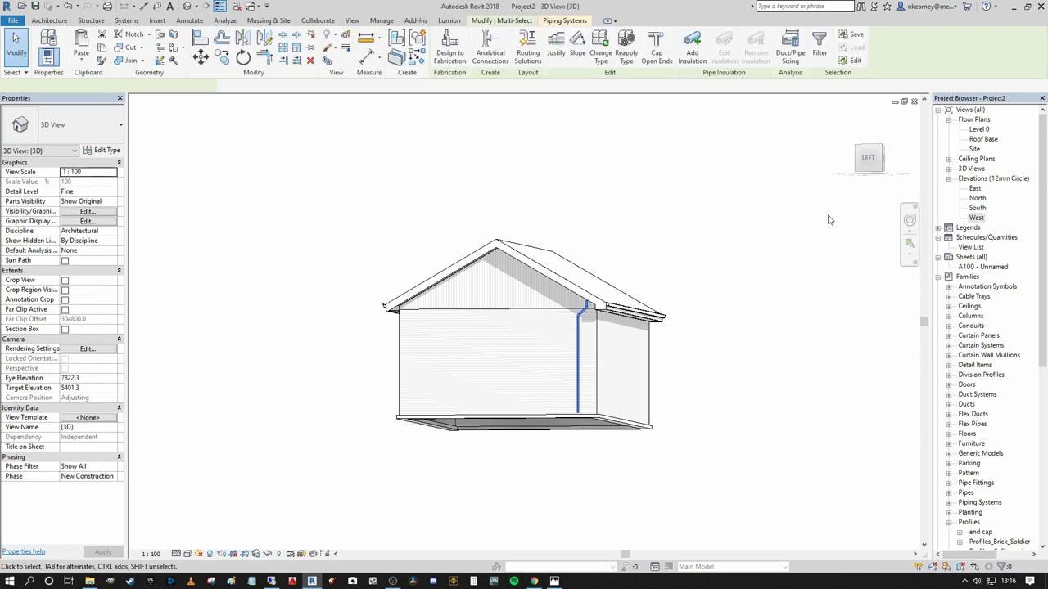
left_click(884, 160)
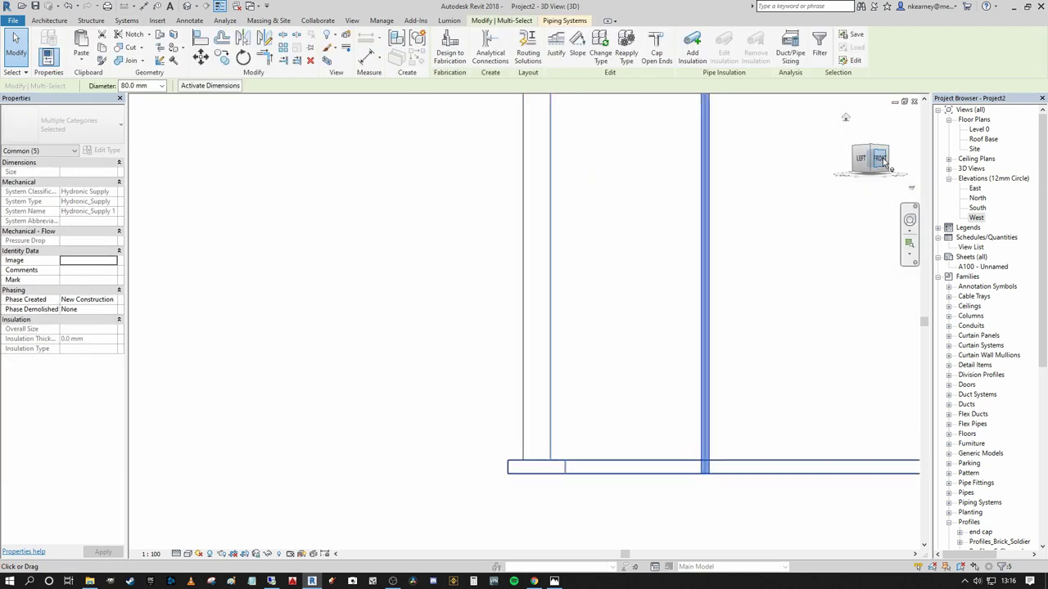
key("m")
key("v")
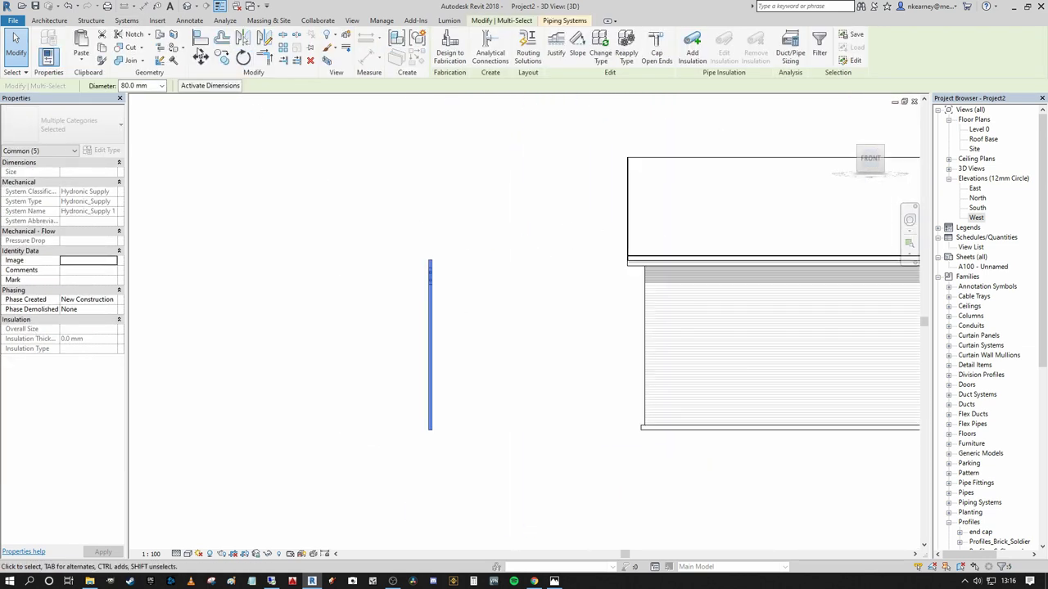
left_click(430, 332)
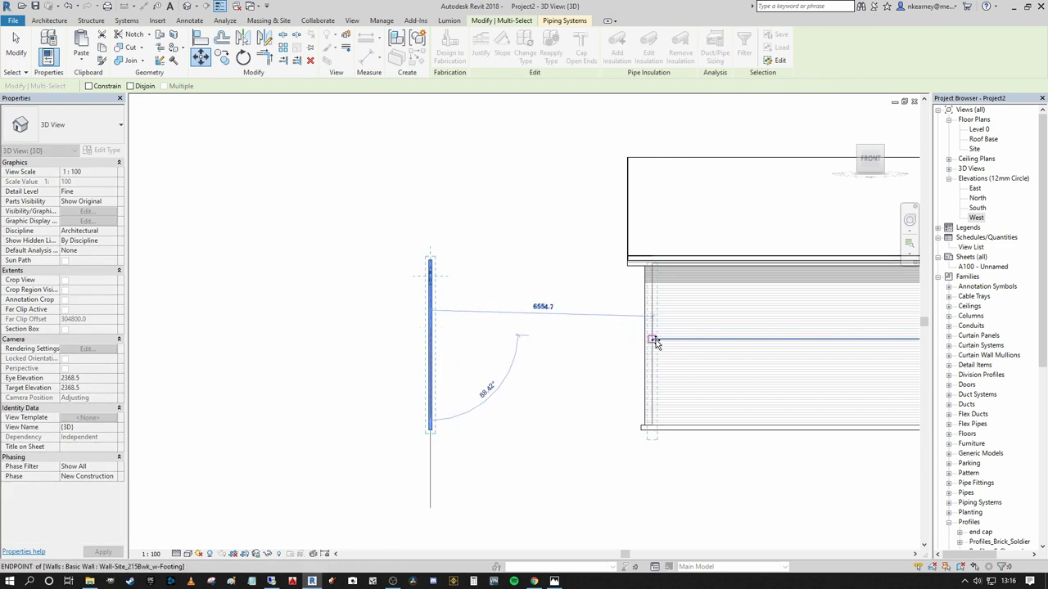
scroll(649, 335, "up", 3)
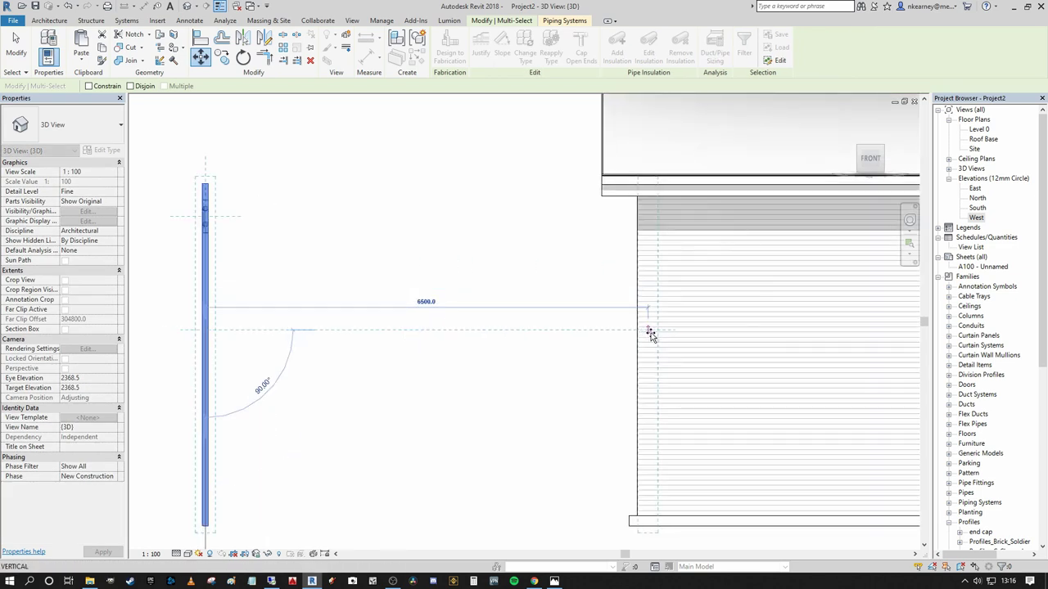
left_click(649, 336)
- Mirror a copy of the downpipe to the other end of the front wall, about an axis drawn through the ridge's midpoint
scroll(458, 314, "down", 5)
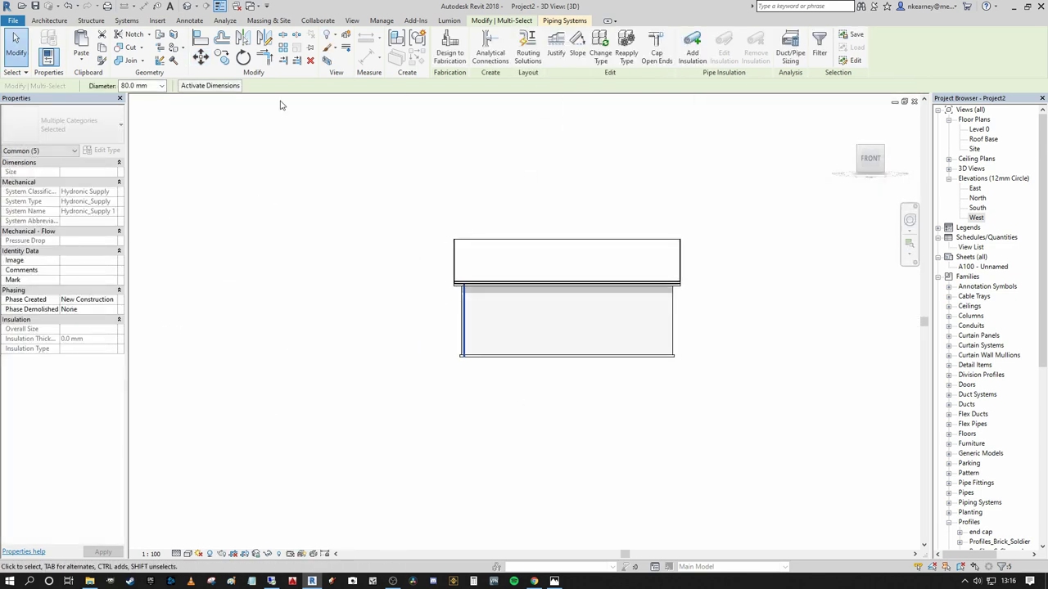
left_click(871, 138)
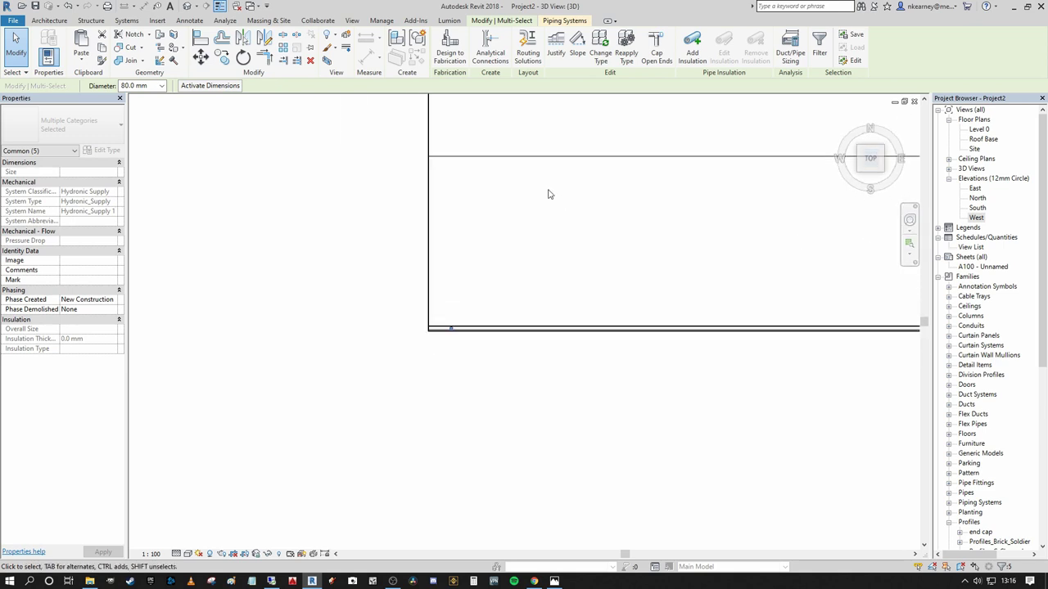
scroll(532, 149, "down", 2)
middle_click_drag(492, 117, 378, 289)
left_click(263, 38)
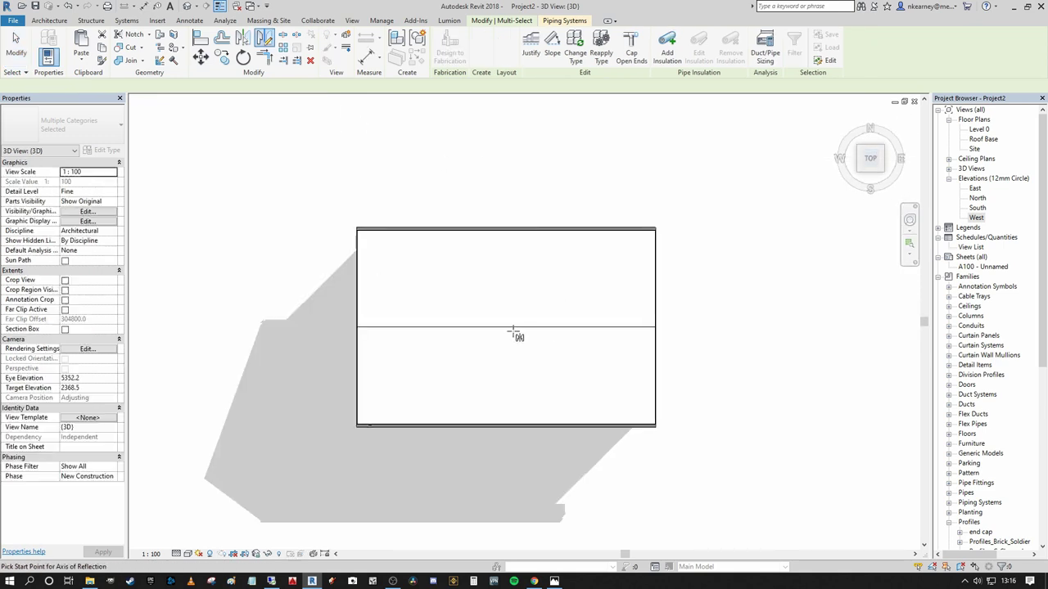
left_click(505, 327)
left_click(507, 213)
scroll(506, 213, "down", 1)
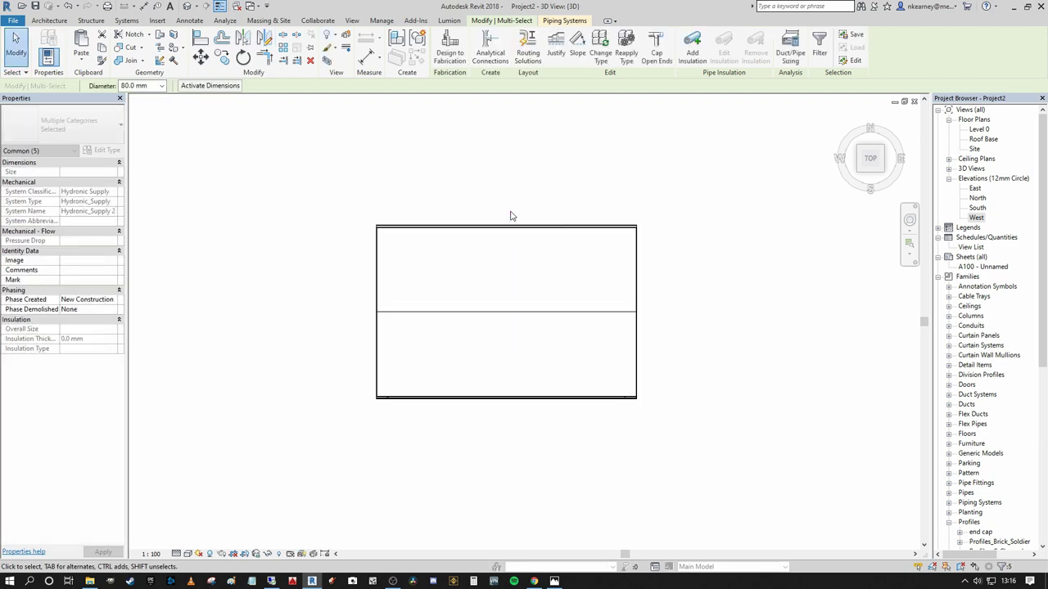
- Mirror the copied downpipe about the roof ridge to the opposite eave, and mirror that copy about the ridge-midpoint axis to the last corner
left_click(243, 39)
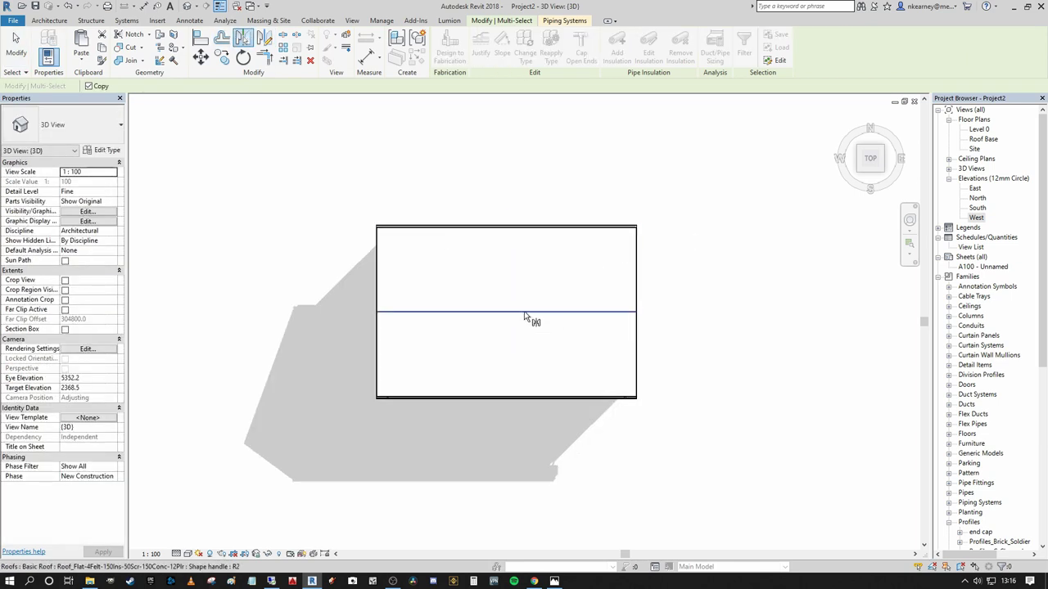
key("Escape")
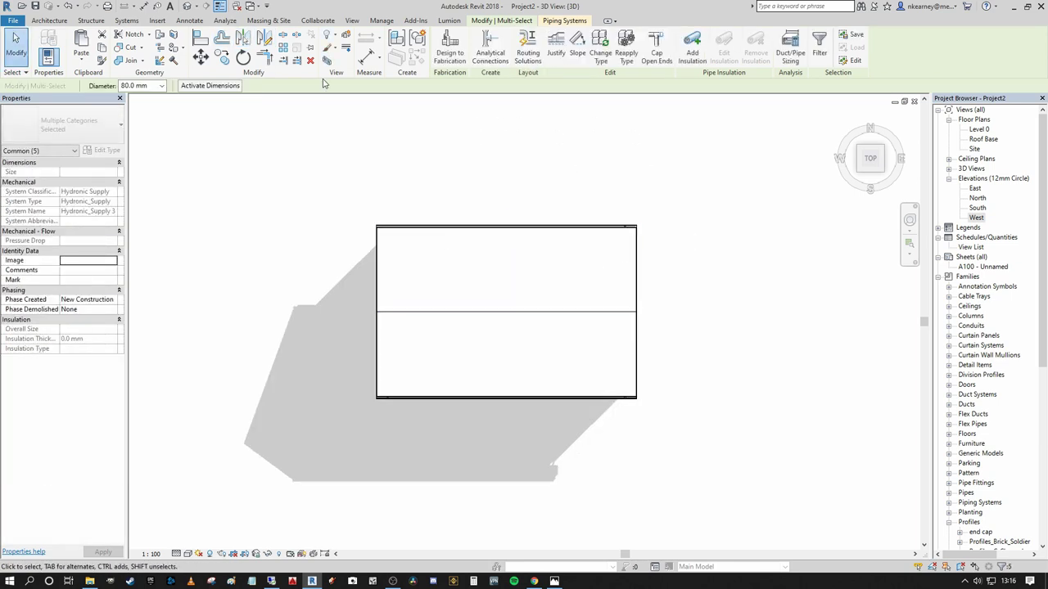
left_click(263, 39)
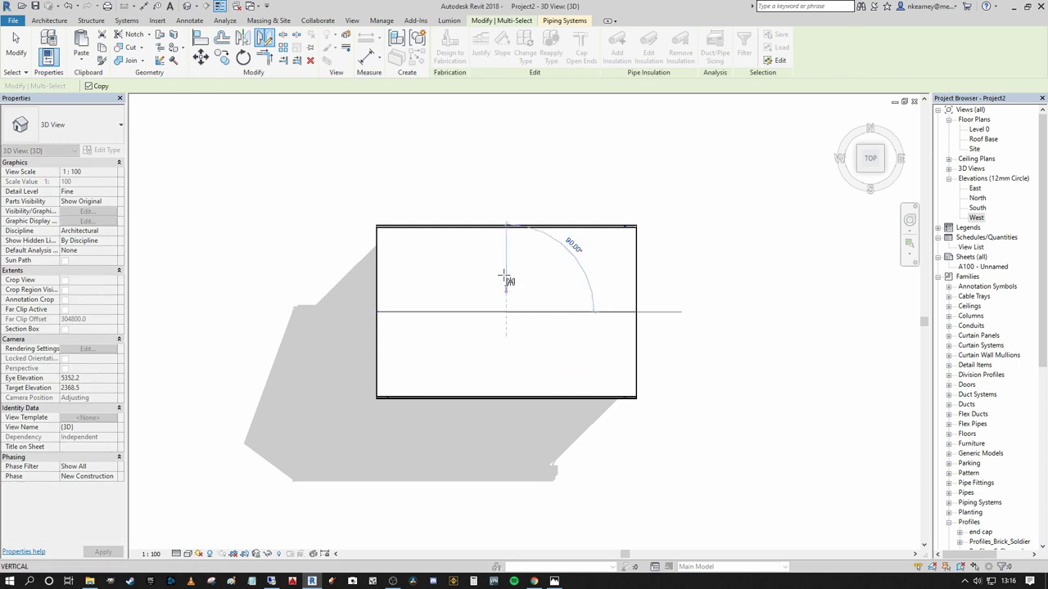
left_click(506, 207)
left_click(463, 463)
- Examine the mirrored downpipes around the building's corners in 3D
middle_click_drag(463, 463, 578, 228, "shift")
scroll(558, 279, "up", 3)
middle_click_drag(503, 289, 512, 185, "shift")
middle_click_drag(509, 368, 716, 232)
scroll(714, 242, "up", 2)
scroll(721, 255, "down", 5)
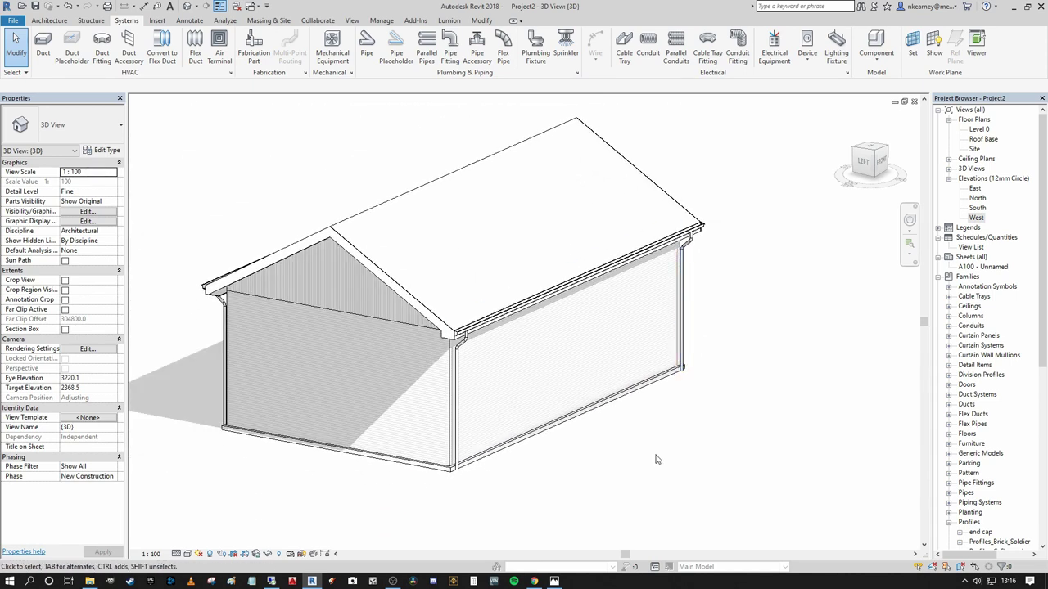
middle_click_drag(659, 460, 756, 417, "shift")
- Examine the junction of downpipe and gutter and the boxed eaves end close up in 3D
scroll(457, 356, "up", 3)
middle_click_drag(456, 357, 463, 266, "shift")
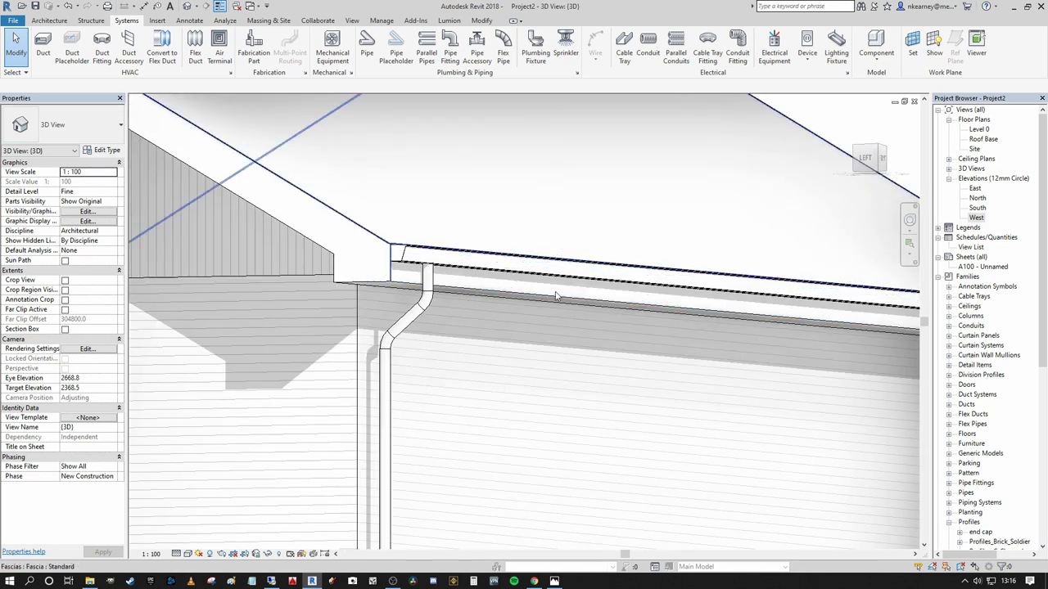
mouse_move(538, 298)
middle_mouse_down("shift")
mouse_move(545, 328)
mouse_move(507, 274)
mouse_move(391, 364)
mouse_move(481, 307)
mouse_move(434, 268)
middle_mouse_up("shift")
scroll(424, 290, "up", 7)
scroll(424, 293, "down", 1)
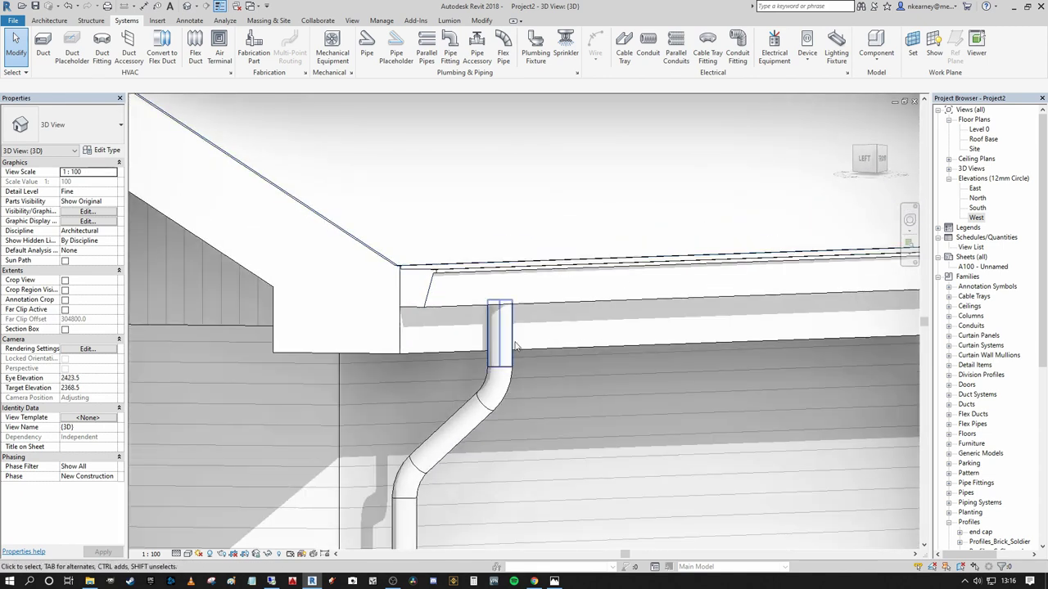
scroll(512, 348, "down", 5)
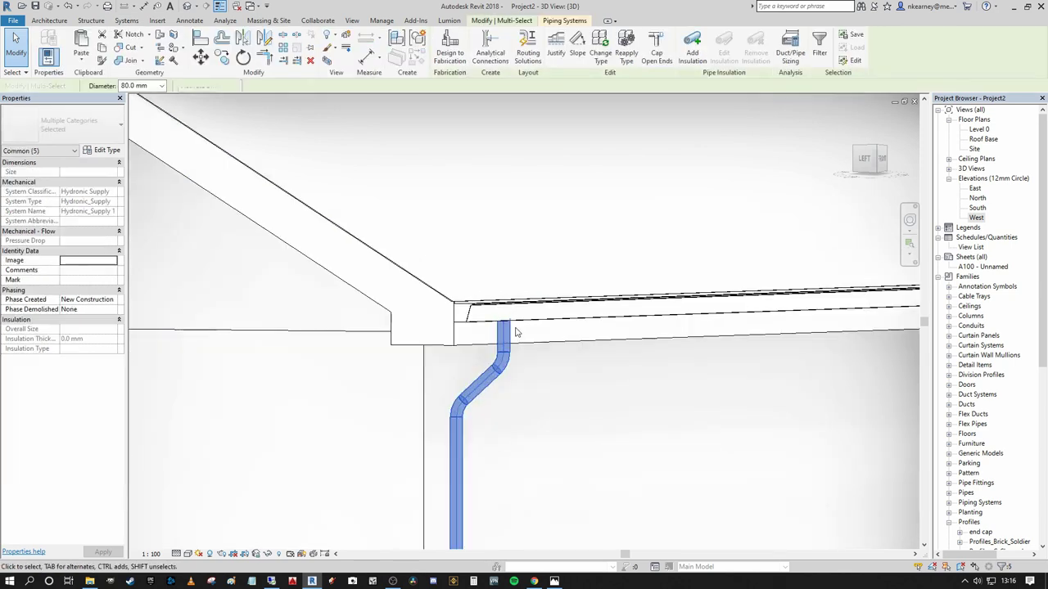
middle_click_drag(433, 311, 529, 418)
scroll(456, 424, "up", 3)
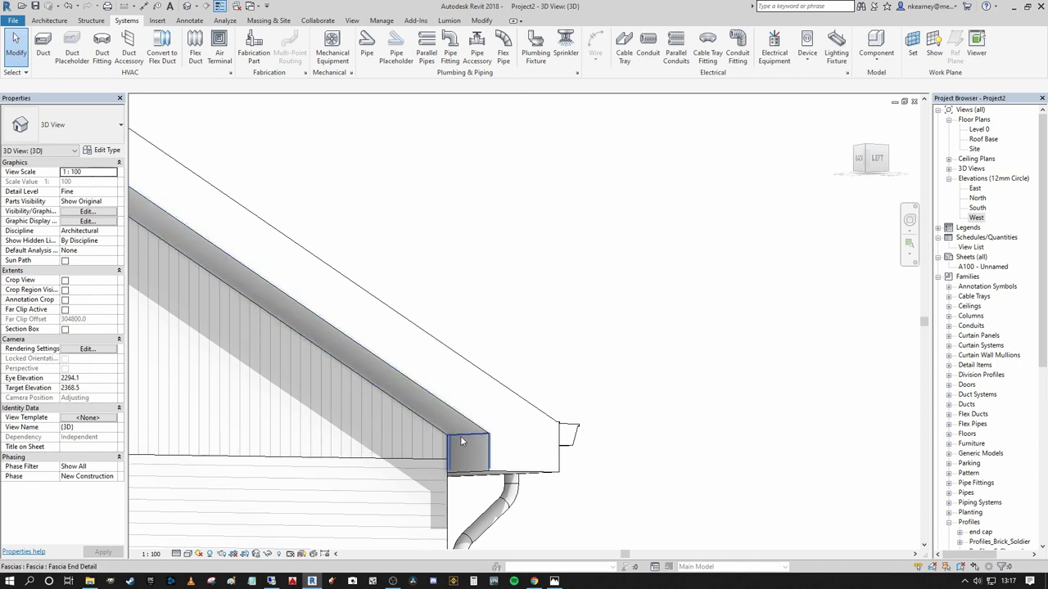
middle_click_drag(463, 441, 455, 398, "shift")
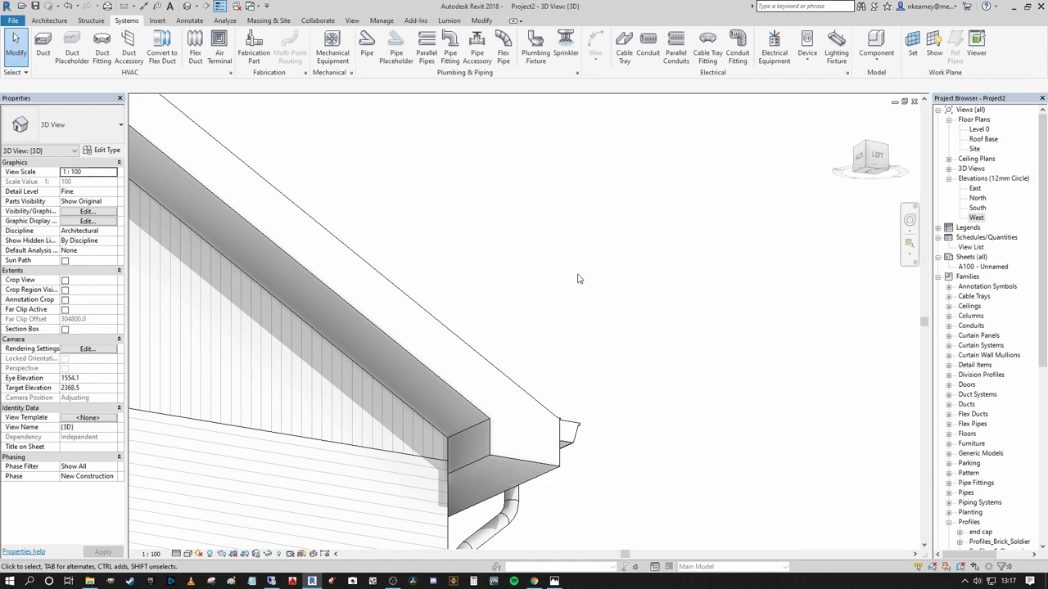
middle_click_drag(578, 279, 539, 311, "shift")
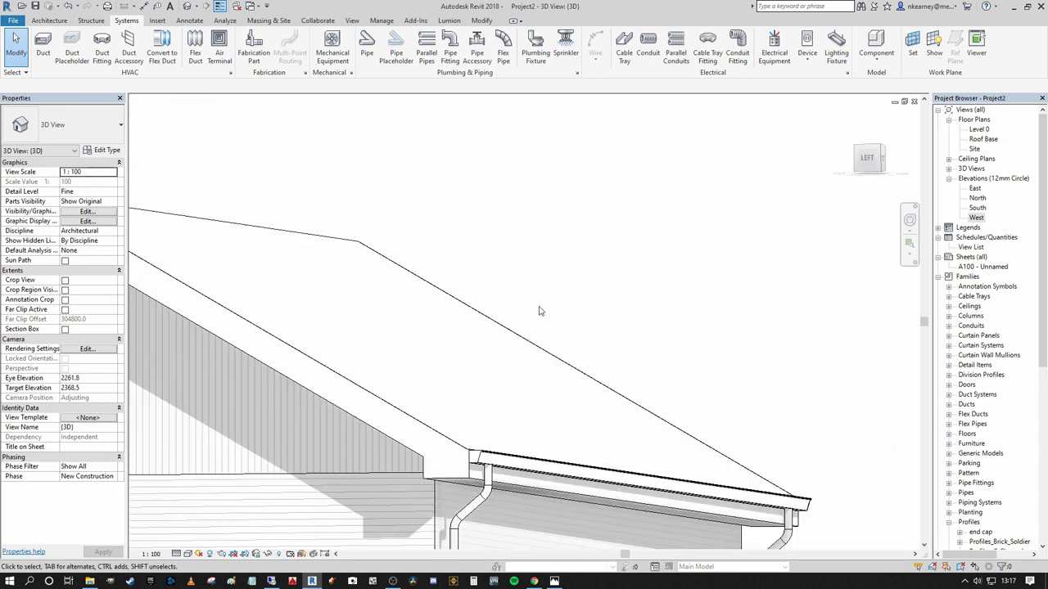
middle_click_drag(580, 254, 619, 153)
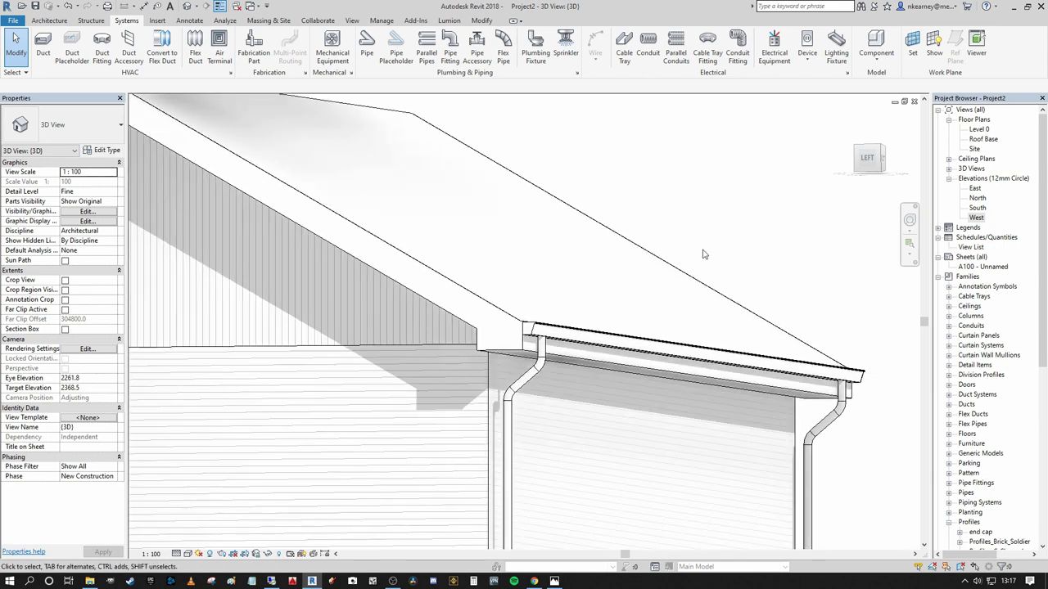
middle_click_drag(725, 222, 609, 160)
scroll(642, 174, "down", 1)
middle_click_drag(655, 194, 656, 249)
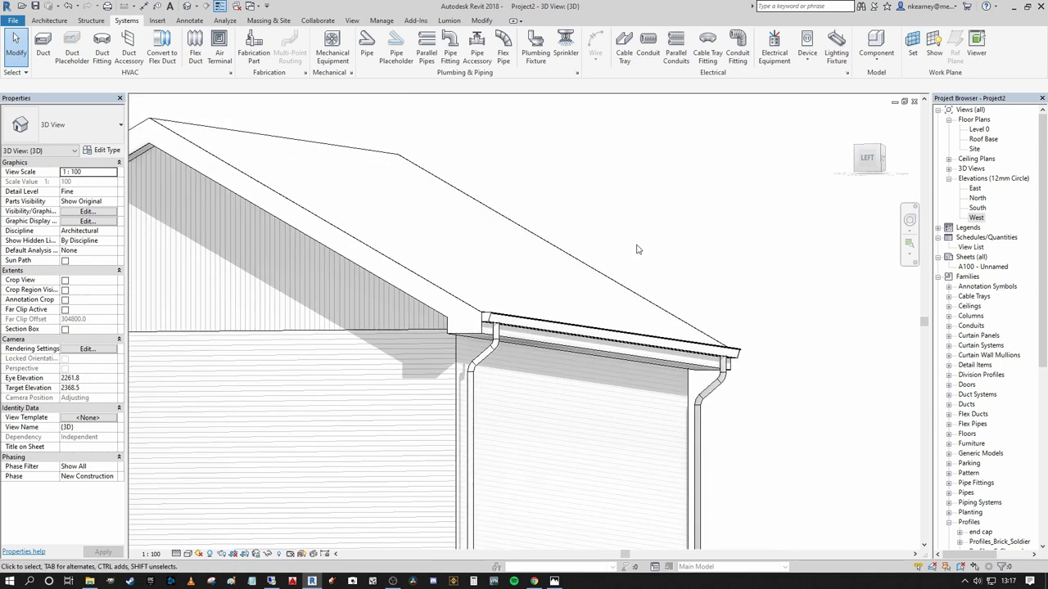
mouse_move(705, 273)
middle_mouse_down()
mouse_move(646, 274)
mouse_move(643, 231)
middle_mouse_up()
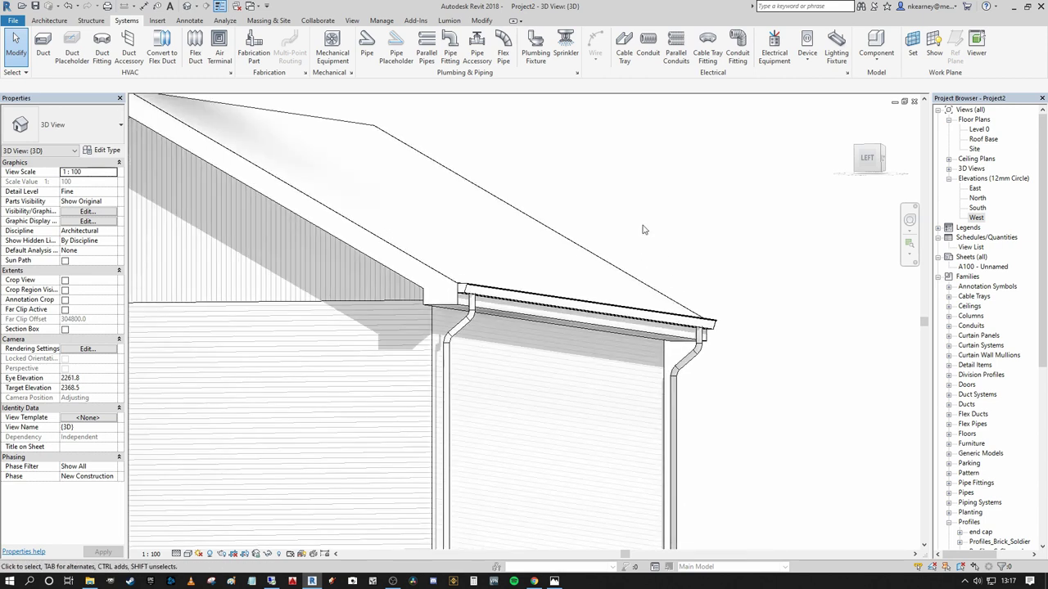
scroll(621, 248, "up", 3)
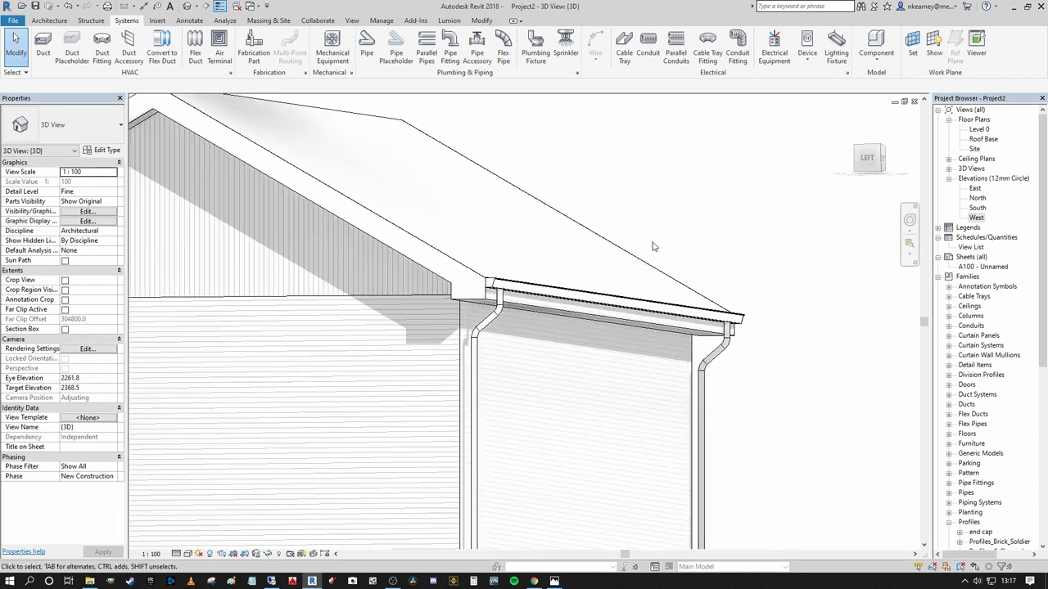
mouse_move(519, 169)
middle_mouse_down()
mouse_move(624, 222)
mouse_move(546, 205)
middle_mouse_up()
scroll(545, 206, "down", 1)
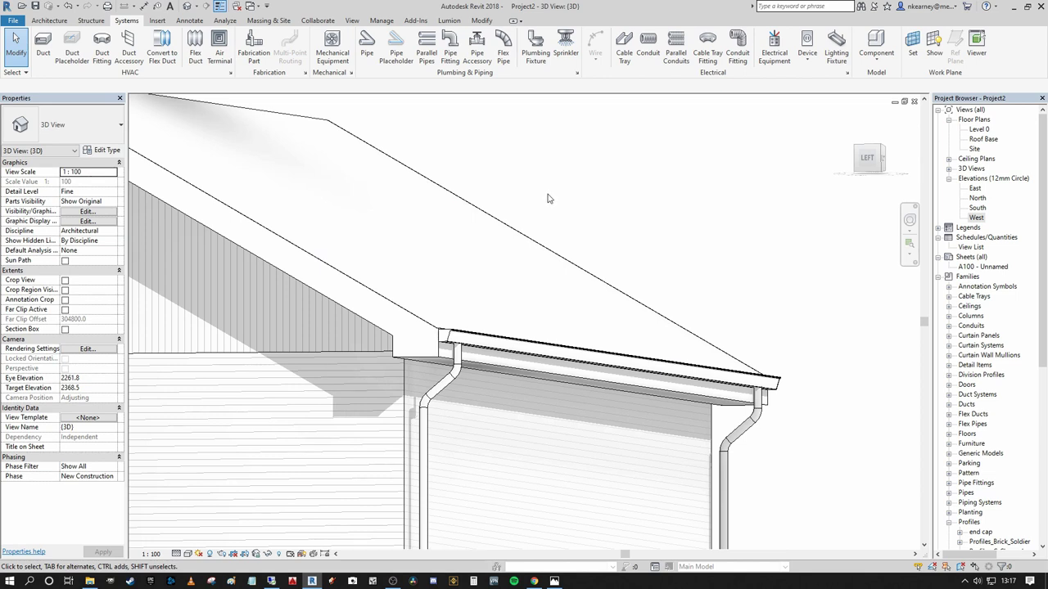
middle_click_drag(548, 198, 585, 175)
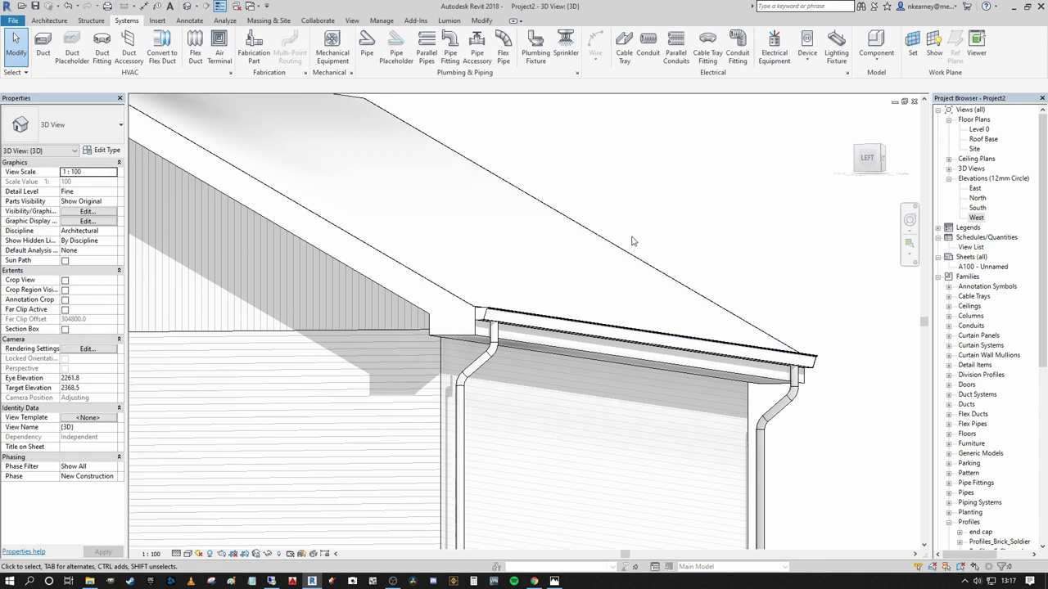
mouse_move(637, 241)
middle_mouse_down()
mouse_move(639, 216)
mouse_move(640, 246)
middle_mouse_up()
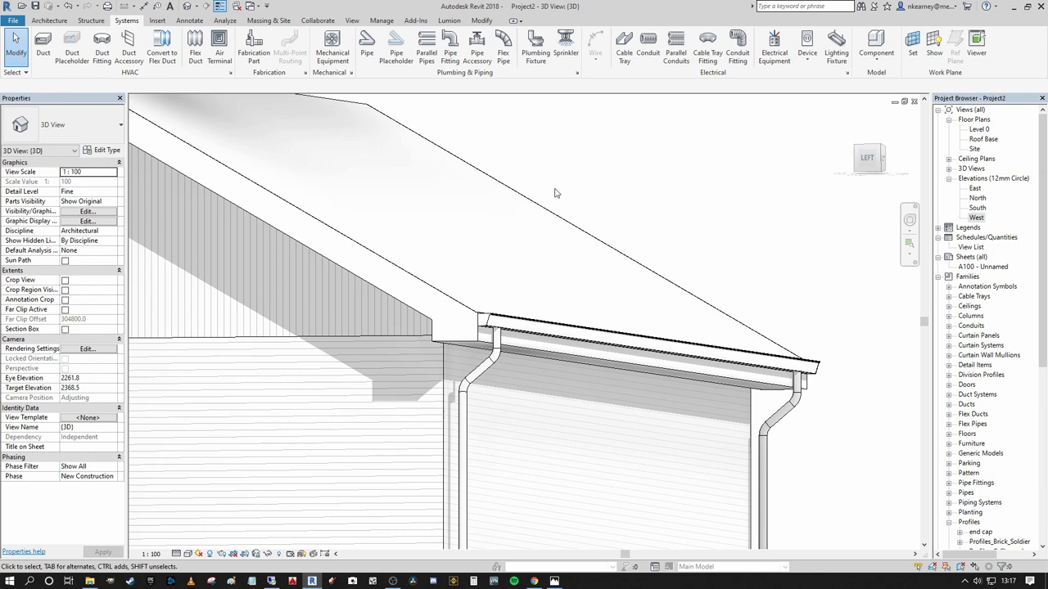
middle_click_drag(303, 234, 658, 267)
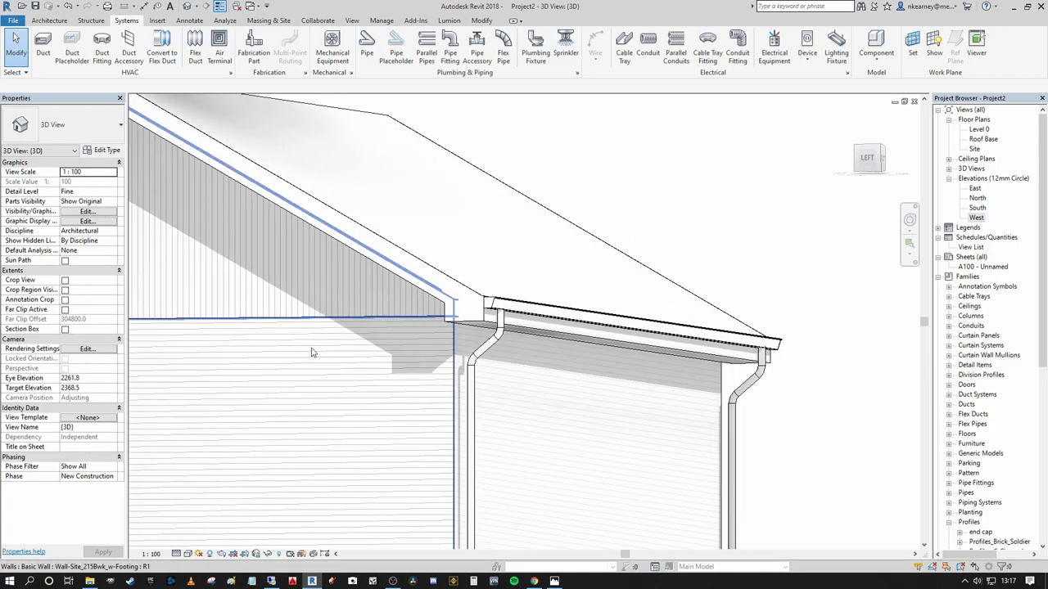